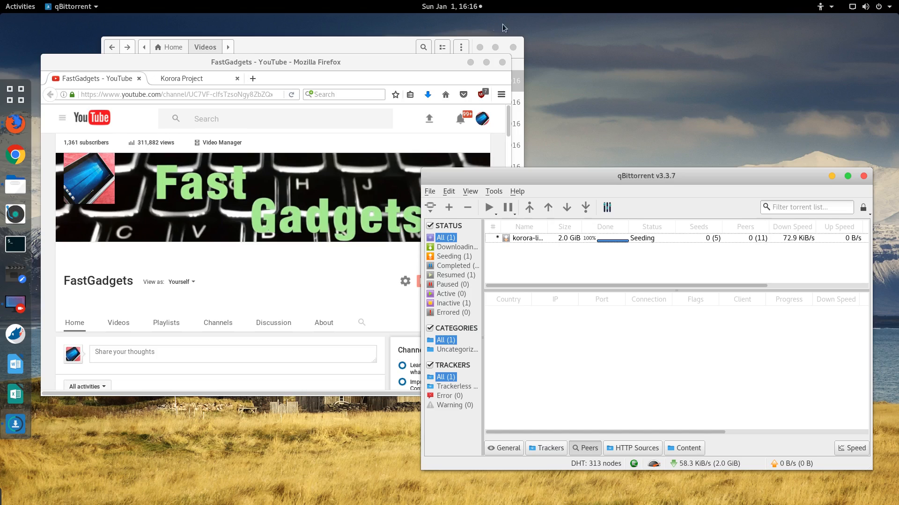
Step: Browse the kororaproject.org homepage and back to the top, then raise qBittorrent and open a terminal
{"action": "left_click", "coordinate": [195, 79]}
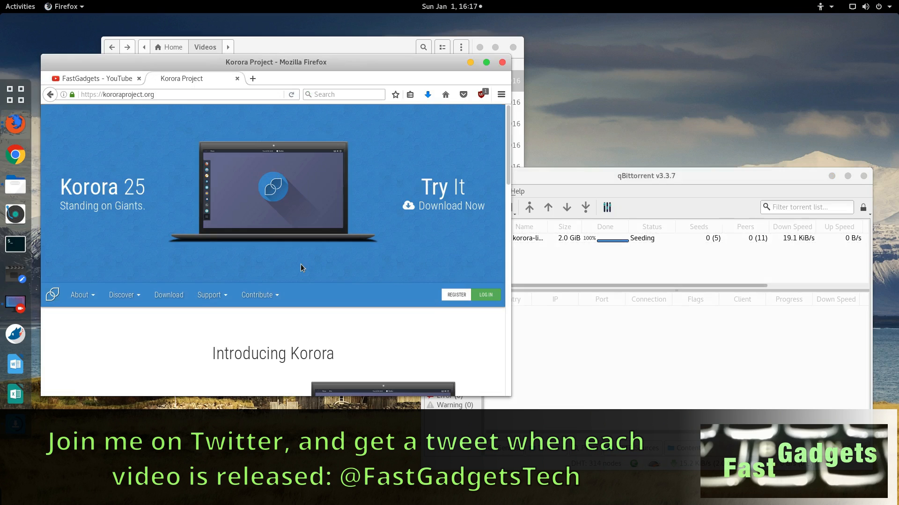
{"action": "scroll", "coordinate": [301, 268], "scroll_direction": "down", "scroll_amount": 5}
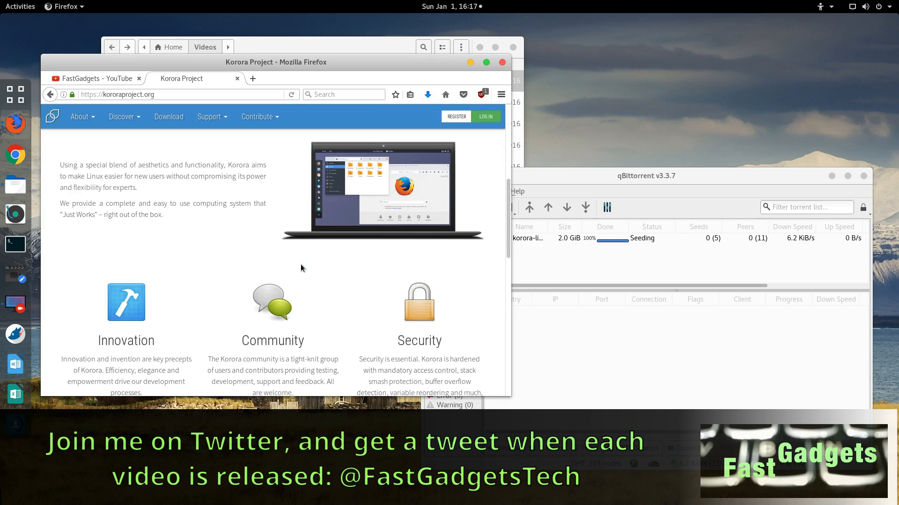
{"action": "scroll", "coordinate": [300, 267], "scroll_direction": "down", "scroll_amount": 5}
{"action": "scroll", "coordinate": [301, 265], "scroll_direction": "down", "scroll_amount": 3}
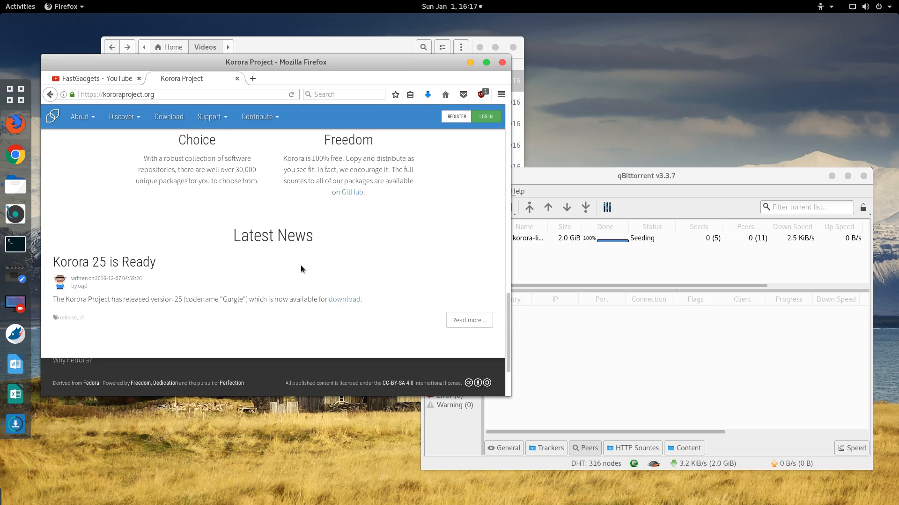
{"action": "scroll", "coordinate": [301, 269], "scroll_direction": "up", "scroll_amount": 8}
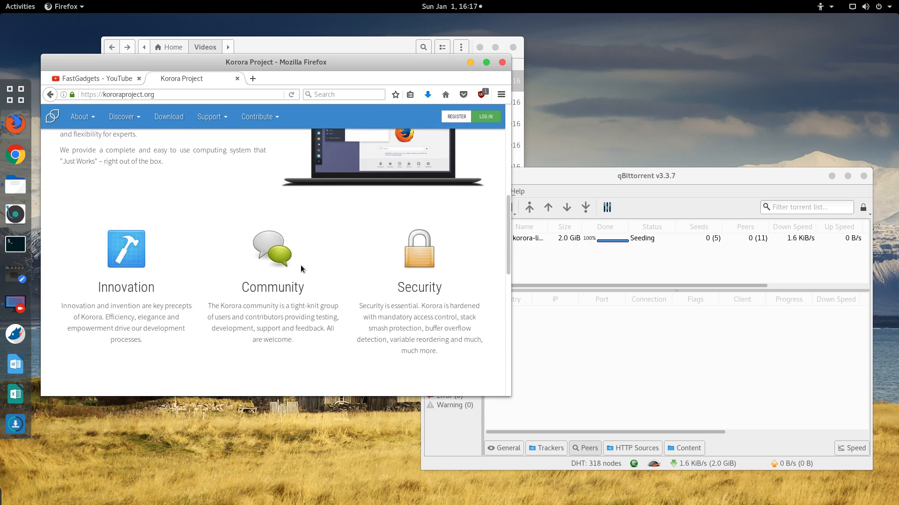
{"action": "scroll", "coordinate": [300, 268], "scroll_direction": "up", "scroll_amount": 6}
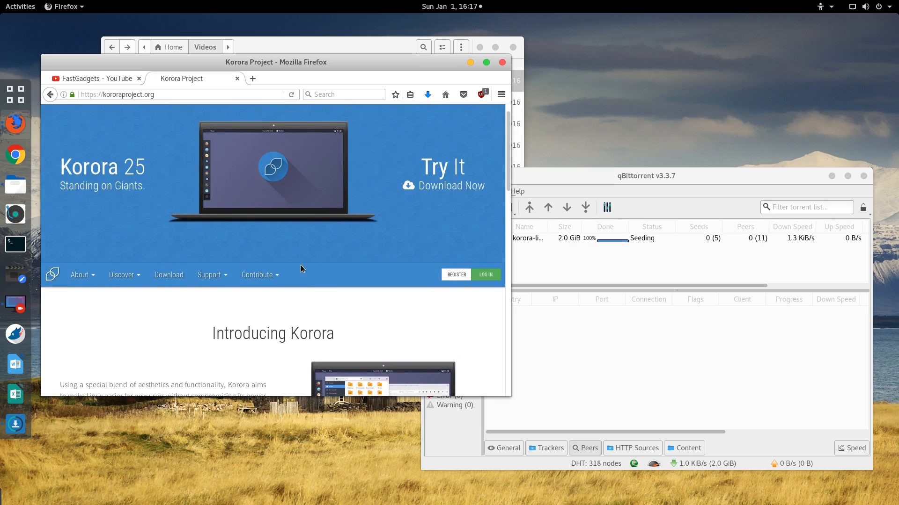
{"action": "scroll", "coordinate": [300, 265], "scroll_direction": "up", "scroll_amount": 1}
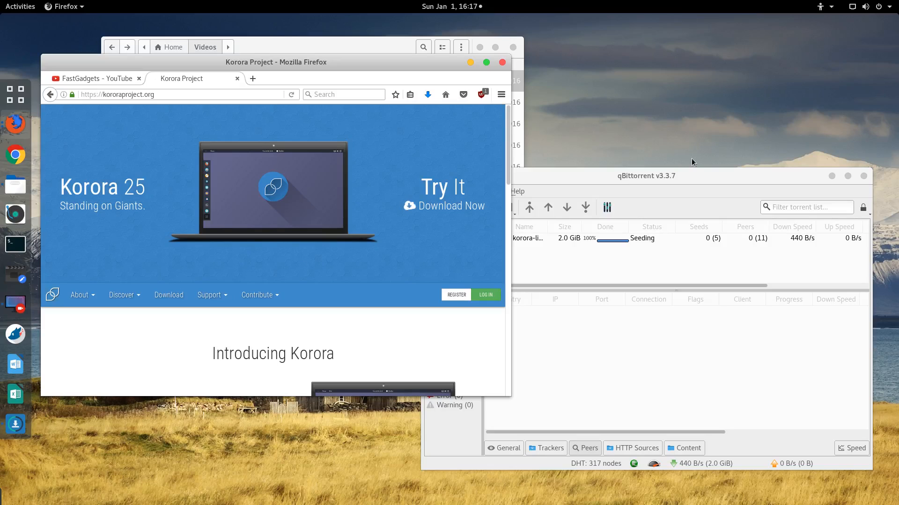
{"action": "left_click", "coordinate": [681, 177]}
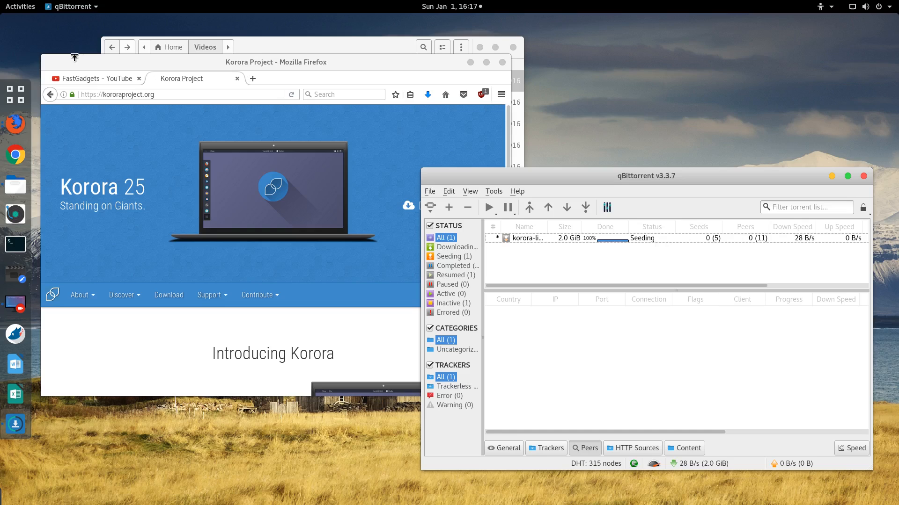
{"action": "left_click", "coordinate": [16, 244]}
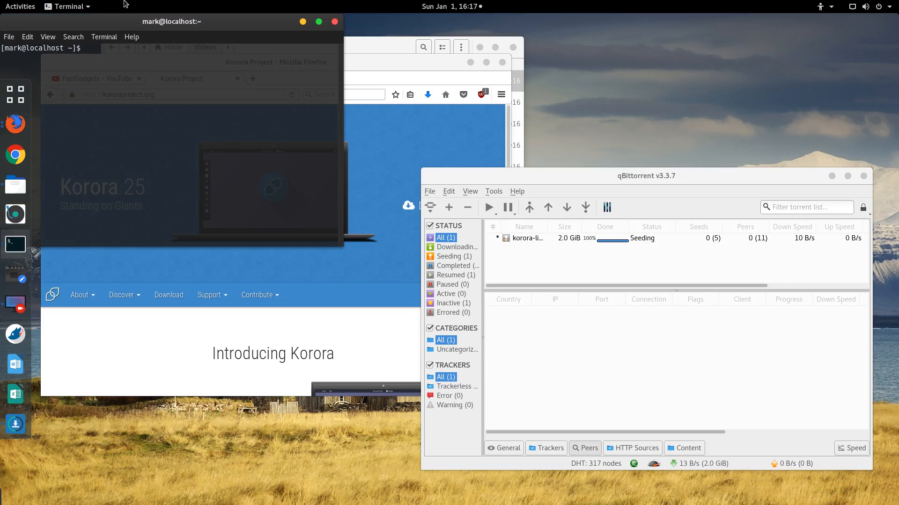
Step: Center the terminal and get a root shell with sudo bash
{"action": "left_click_drag", "start_coordinate": [126, 23], "coordinate": [257, 97]}
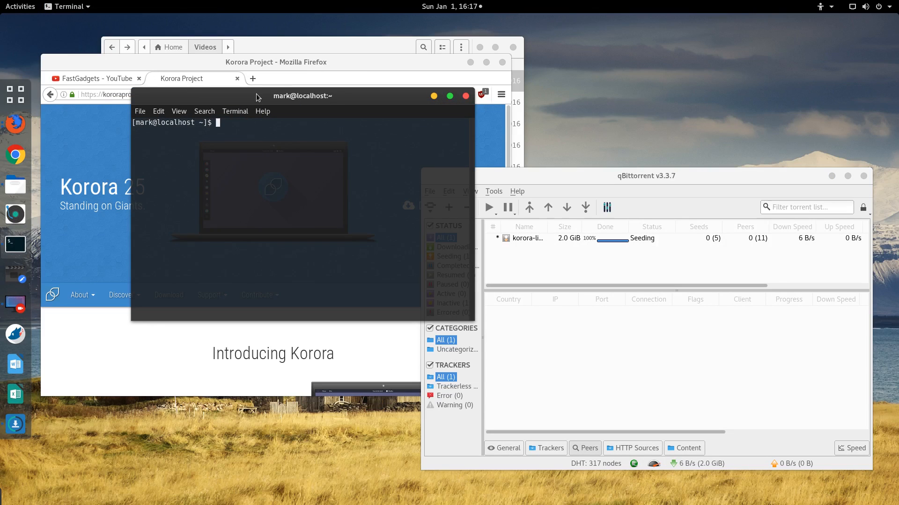
{"action": "type", "text": "sudo bash"}
{"action": "key", "text": "Return"}
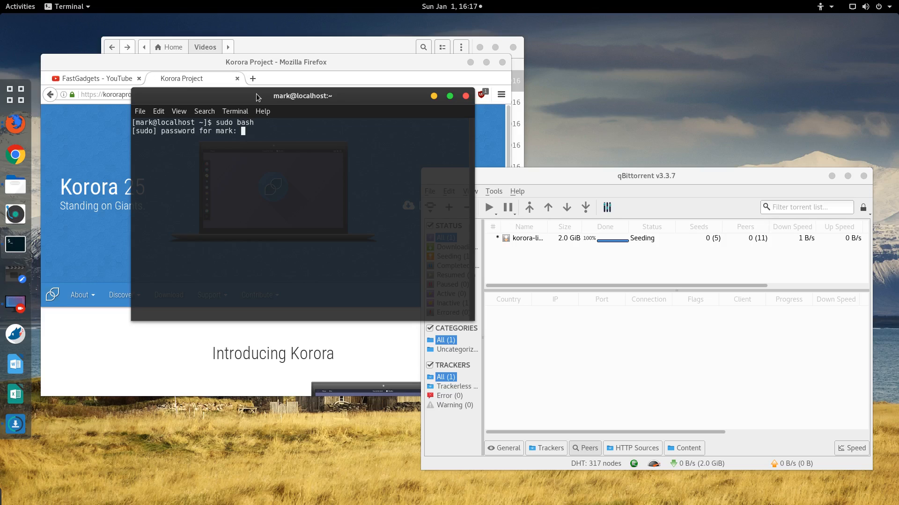
{"action": "key", "text": "Return"}
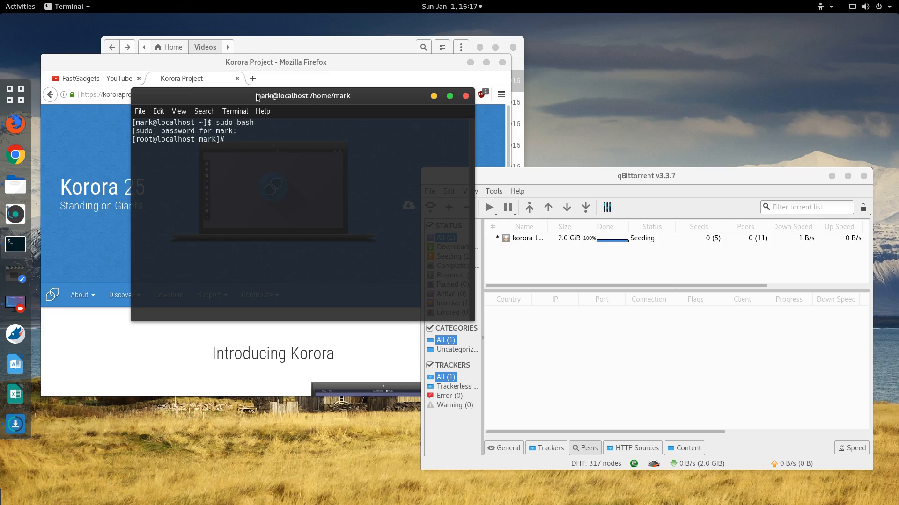
Step: Install the VirtualBox package with dnf, fixing the package name and confirming all 22 packages
{"action": "type", "text": "dnf install virtualbox"}
{"action": "key", "text": "Return"}
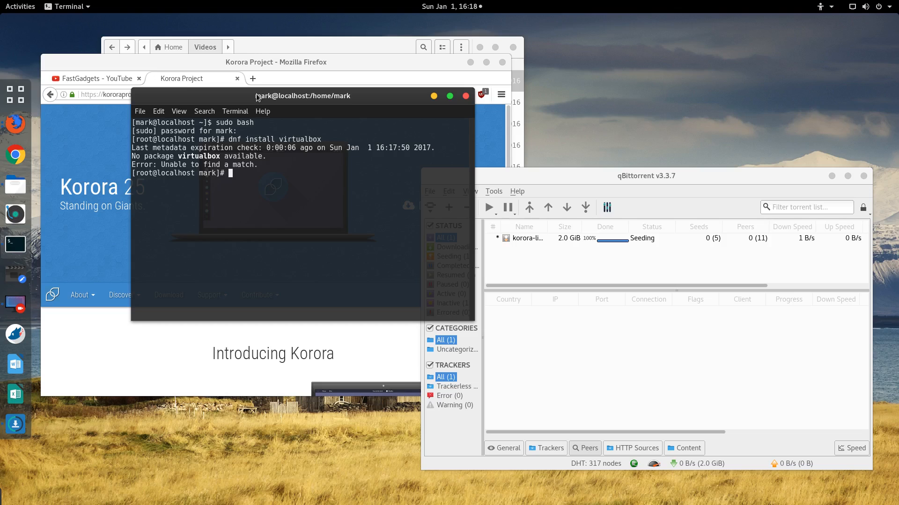
{"action": "key", "text": "Up"}
{"action": "key", "text": "BackSpace"}
{"action": "key", "text": "BackSpace"}
{"action": "key", "text": "BackSpace"}
{"action": "key", "text": "BackSpace"}
{"action": "key", "text": "BackSpace"}
{"action": "key", "text": "BackSpace"}
{"action": "key", "text": "BackSpace"}
{"action": "key", "text": "BackSpace"}
{"action": "key", "text": "BackSpace"}
{"action": "key", "text": "BackSpace"}
{"action": "type", "text": "VirtualBox"}
{"action": "key", "text": "Return"}
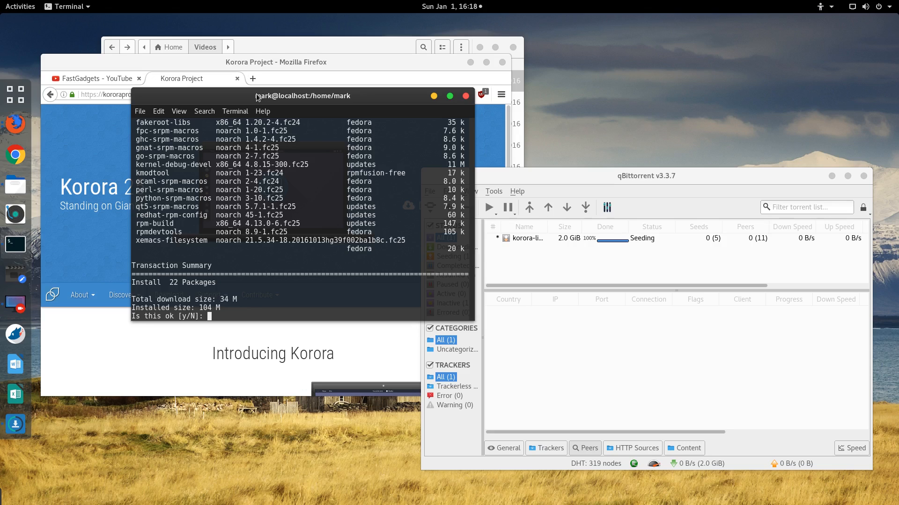
{"action": "type", "text": "y"}
{"action": "key", "text": "Return"}
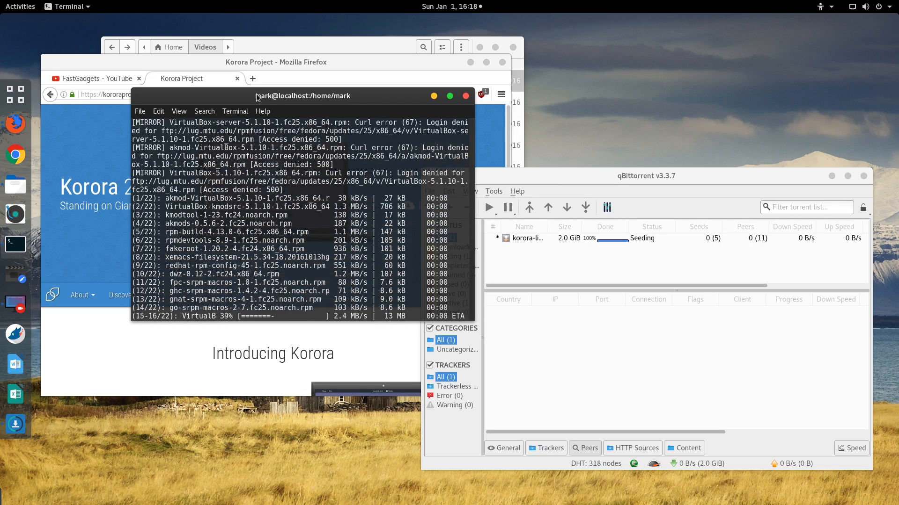
Step: Open the korora torrent's destination folder, showing korora-live-cinnamon-25-x86_64.iso in Downloads
{"action": "left_click", "coordinate": [581, 240]}
{"action": "right_click", "coordinate": [580, 239]}
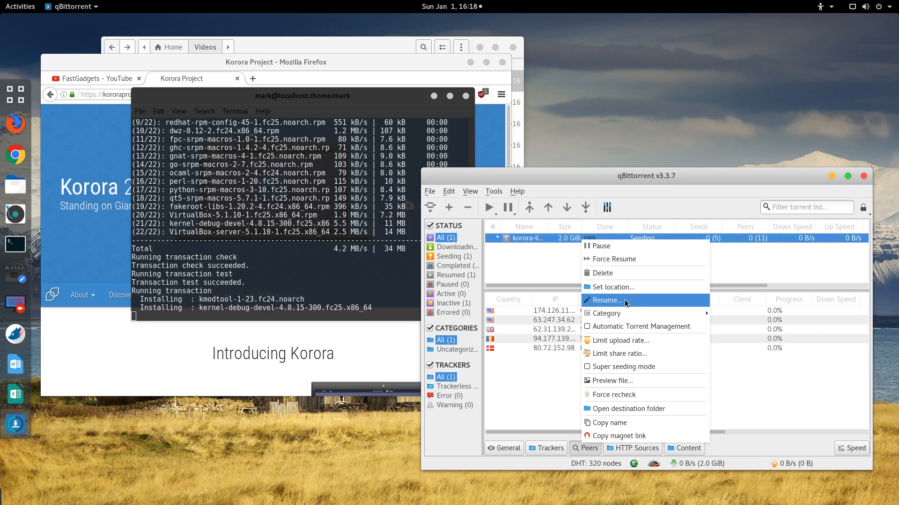
{"action": "left_click", "coordinate": [703, 178]}
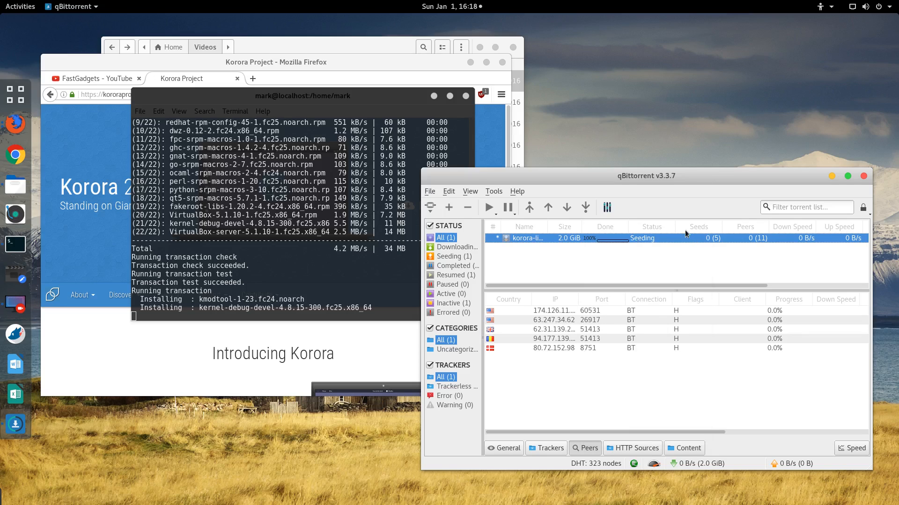
{"action": "right_click", "coordinate": [653, 241]}
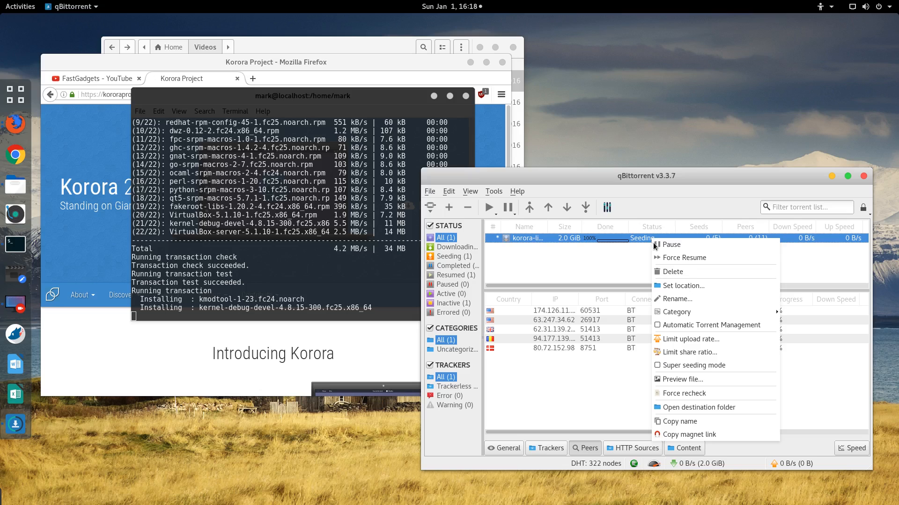
{"action": "left_click", "coordinate": [721, 408]}
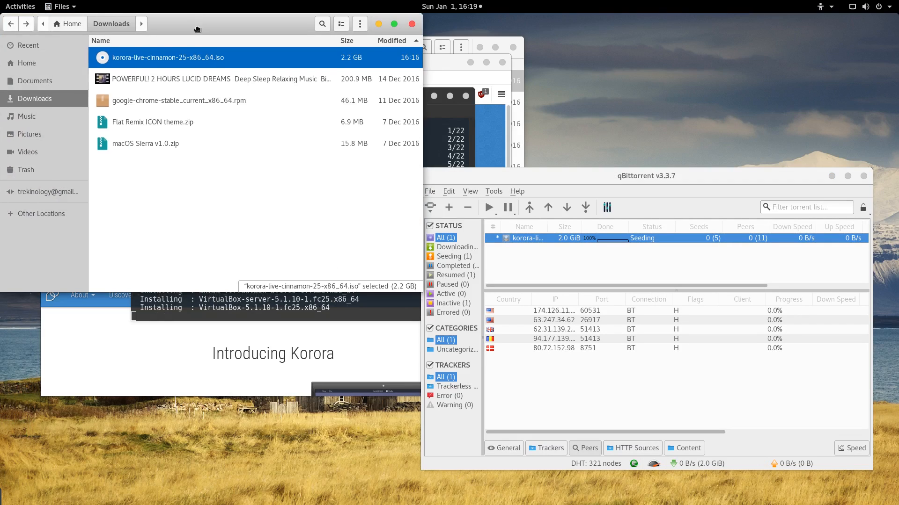
Step: Move, maximize, restore and minimize the Files window, then drag the install terminal to the lower left
{"action": "left_click_drag", "start_coordinate": [195, 20], "coordinate": [237, 148]}
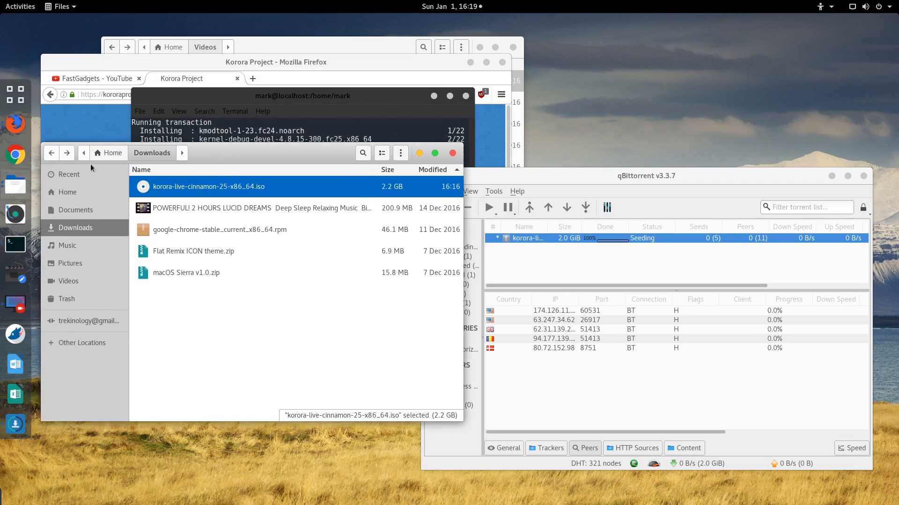
{"action": "left_click", "coordinate": [434, 154]}
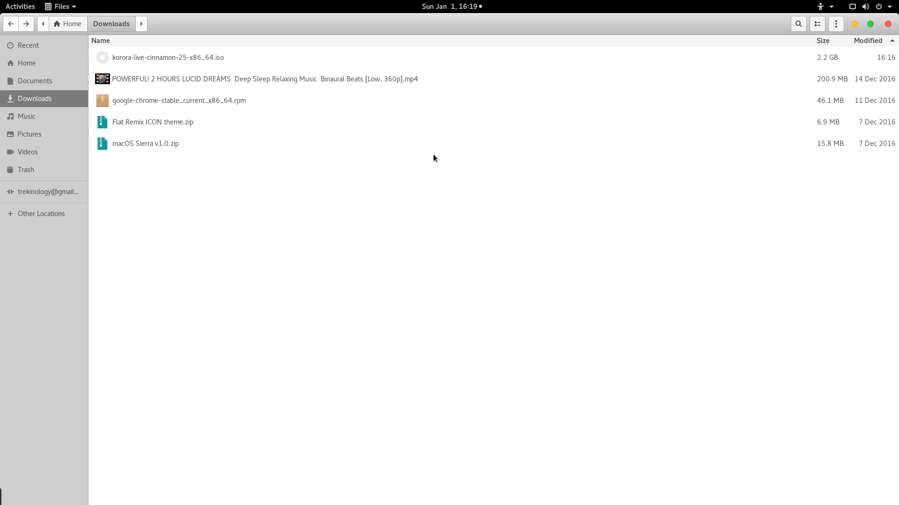
{"action": "left_click", "coordinate": [869, 24]}
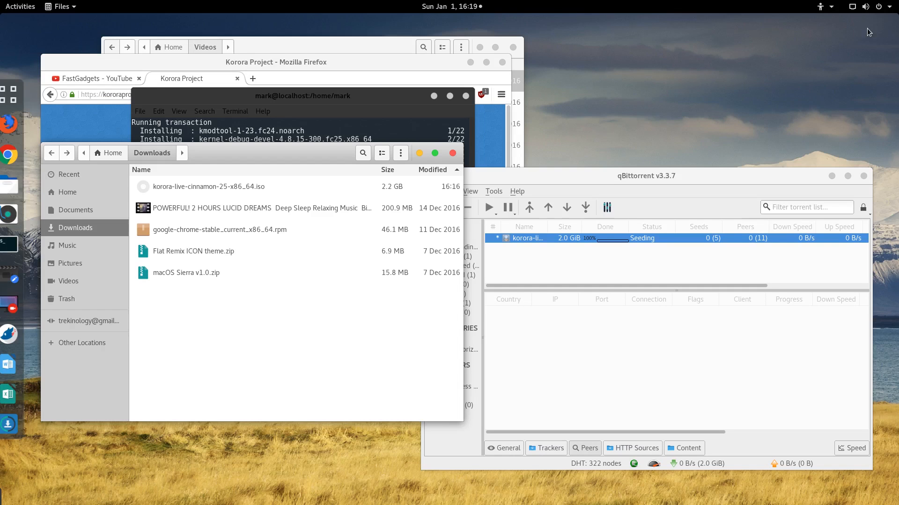
{"action": "left_click", "coordinate": [419, 154]}
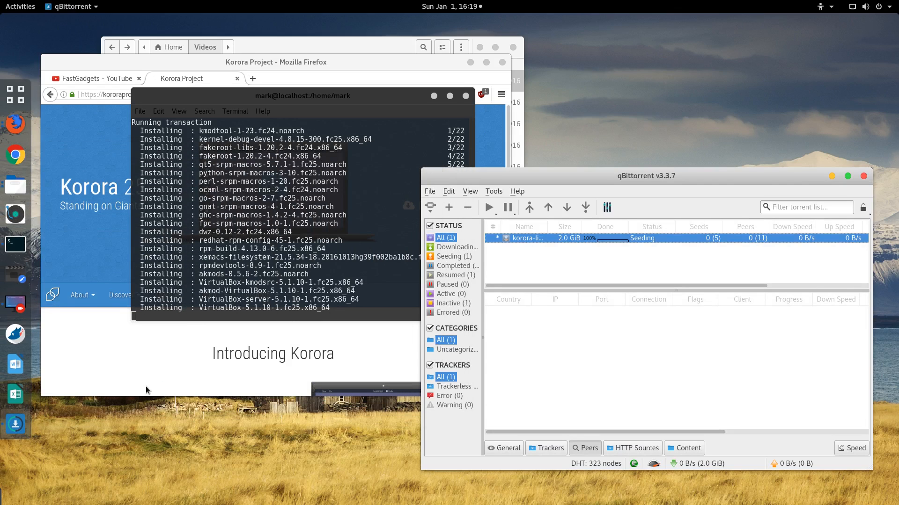
{"action": "left_click_drag", "start_coordinate": [288, 104], "coordinate": [224, 309]}
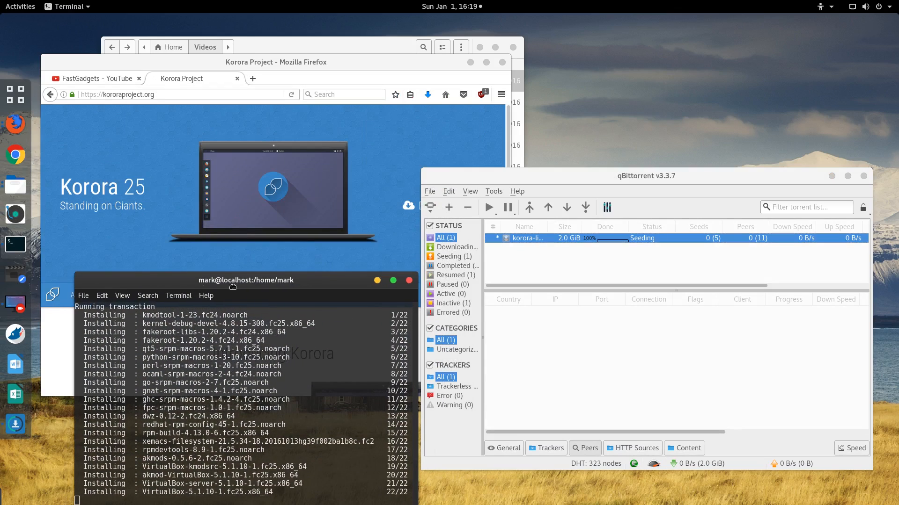
{"action": "left_click", "coordinate": [327, 58]}
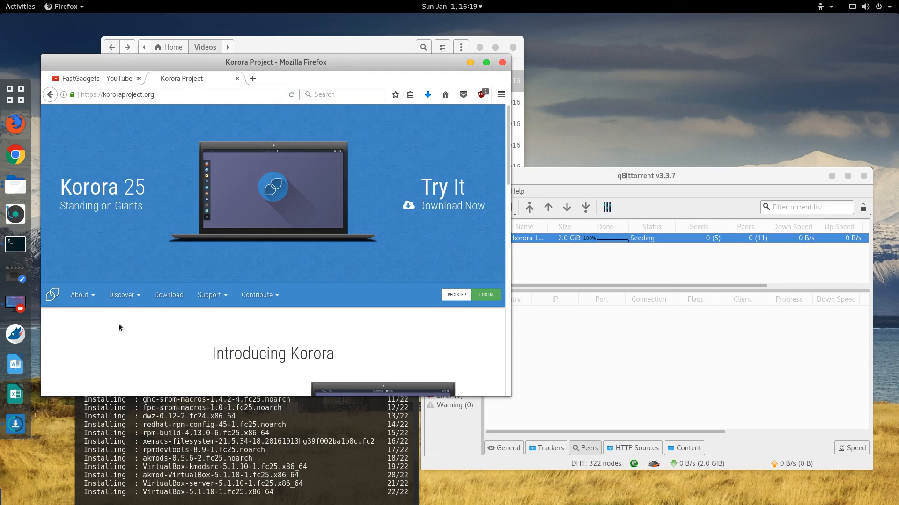
{"action": "left_click", "coordinate": [80, 295]}
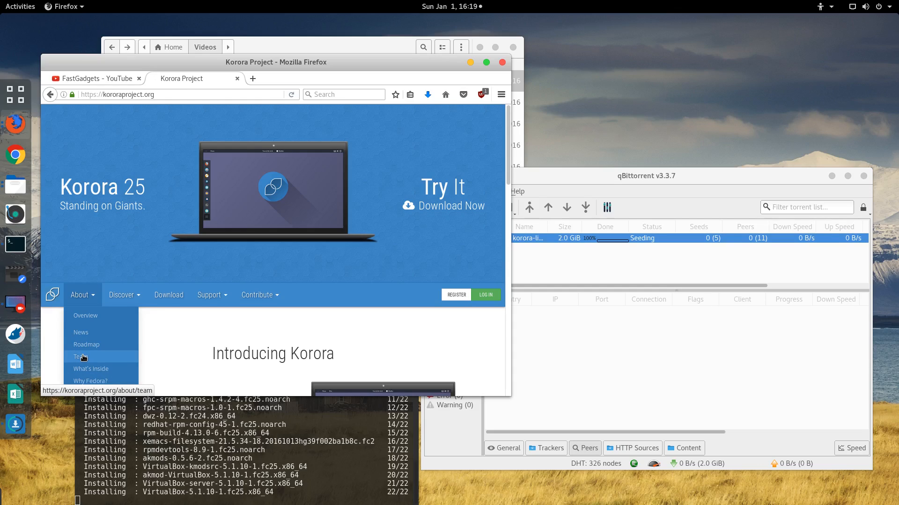
{"action": "left_click", "coordinate": [82, 357]}
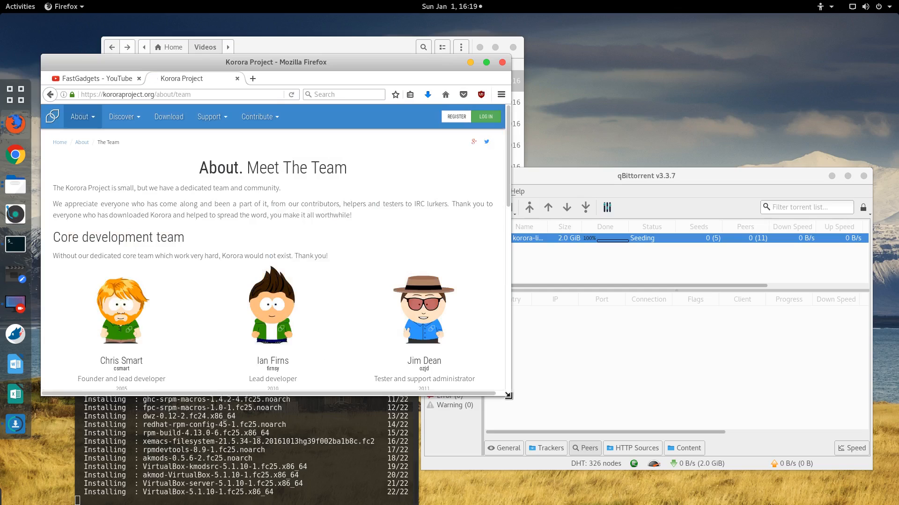
{"action": "left_click_drag", "start_coordinate": [507, 395], "coordinate": [602, 452]}
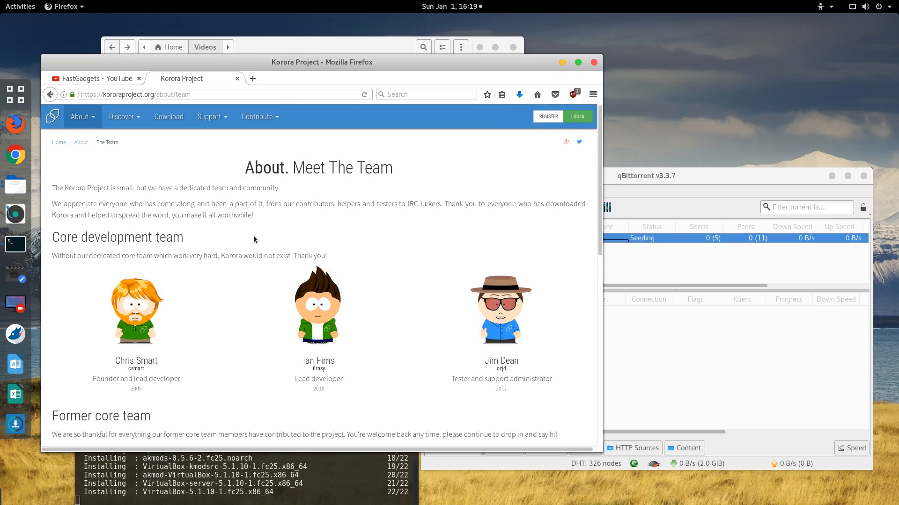
{"action": "scroll", "coordinate": [234, 301], "scroll_direction": "down", "scroll_amount": 1}
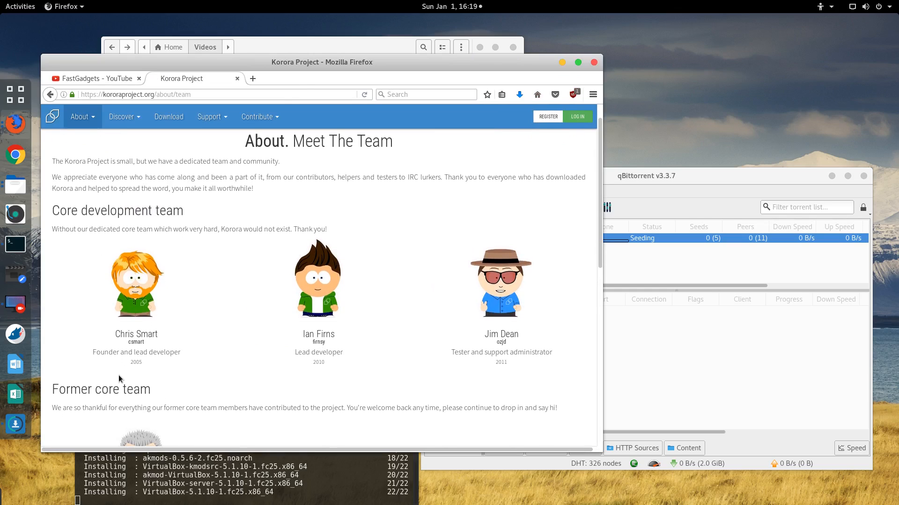
{"action": "left_click_drag", "start_coordinate": [129, 360], "coordinate": [157, 358]}
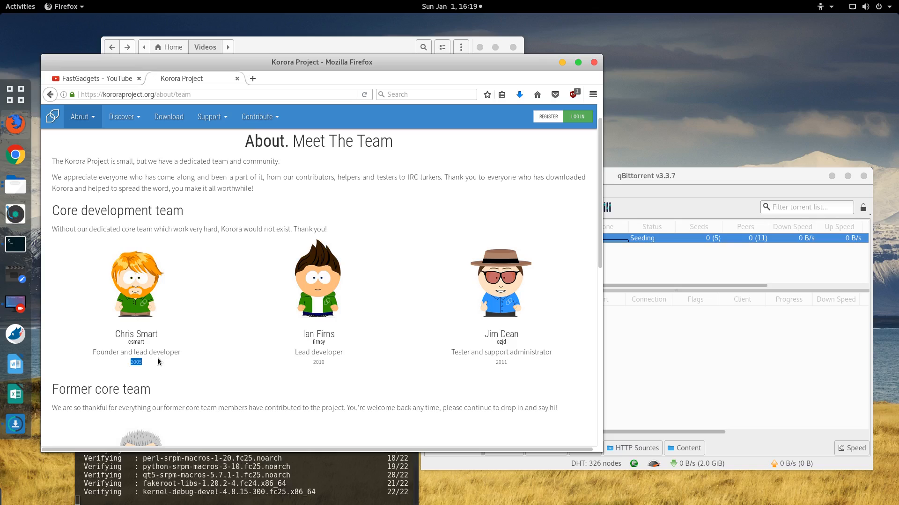
{"action": "left_click", "coordinate": [152, 366]}
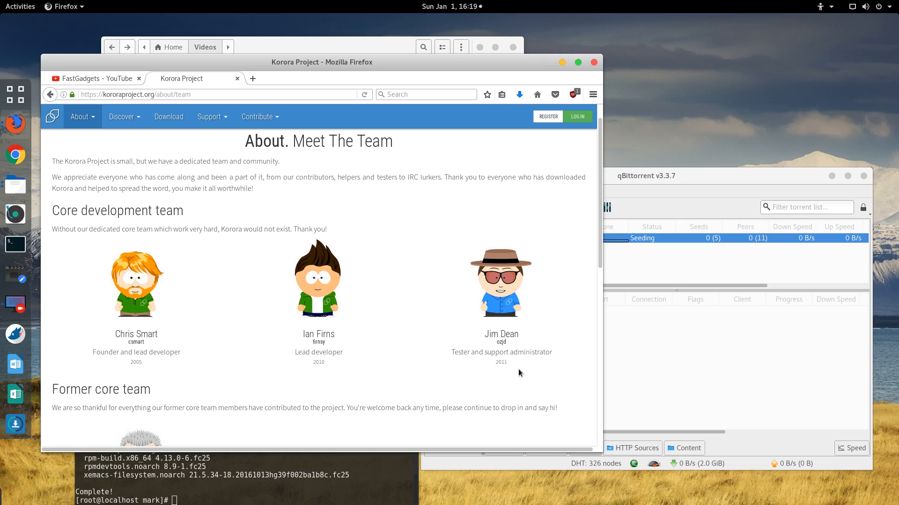
{"action": "scroll", "coordinate": [518, 371], "scroll_direction": "down", "scroll_amount": 3}
{"action": "scroll", "coordinate": [518, 370], "scroll_direction": "down", "scroll_amount": 3}
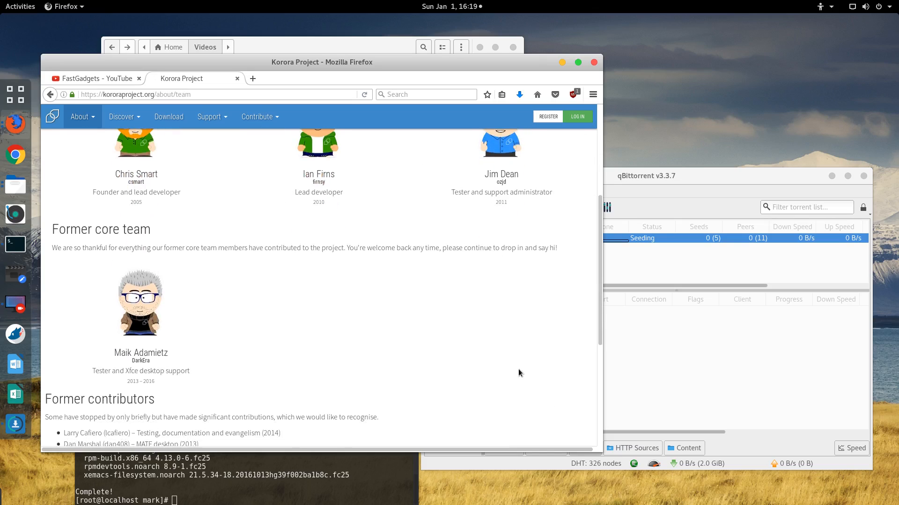
{"action": "scroll", "coordinate": [518, 369], "scroll_direction": "down", "scroll_amount": 1}
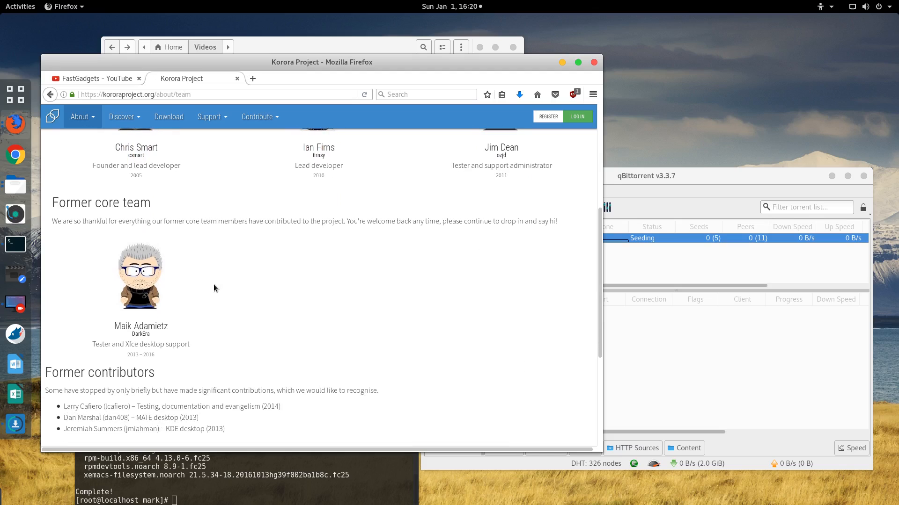
{"action": "scroll", "coordinate": [352, 319], "scroll_direction": "down", "scroll_amount": 2}
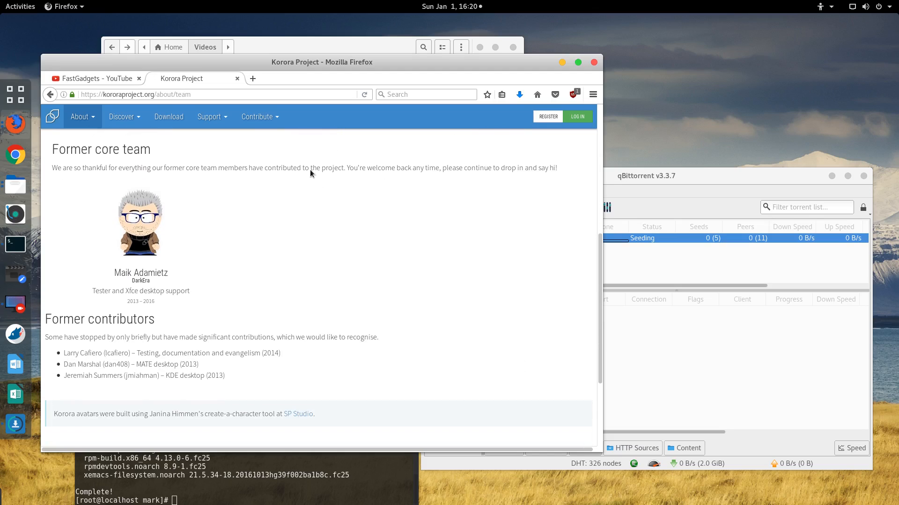
{"action": "scroll", "coordinate": [212, 251], "scroll_direction": "down", "scroll_amount": 3}
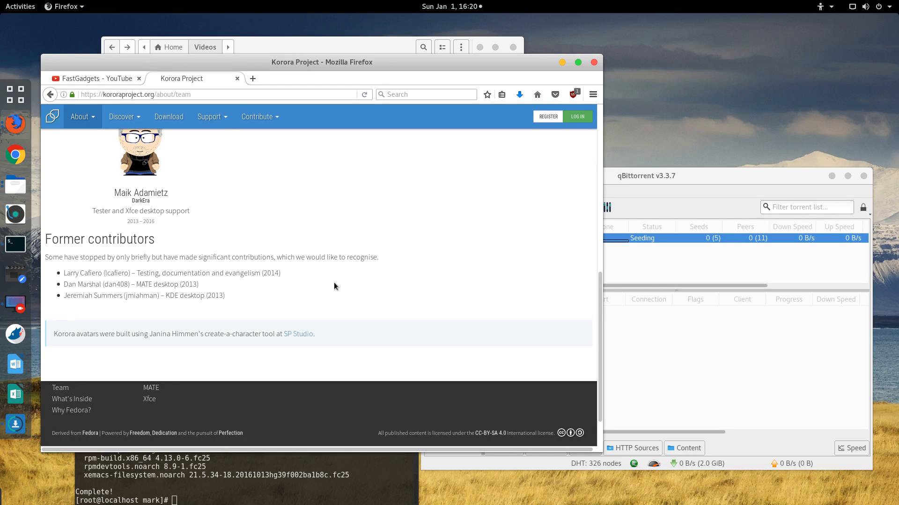
{"action": "scroll", "coordinate": [333, 282], "scroll_direction": "down", "scroll_amount": 2}
{"action": "scroll", "coordinate": [333, 282], "scroll_direction": "up", "scroll_amount": 15}
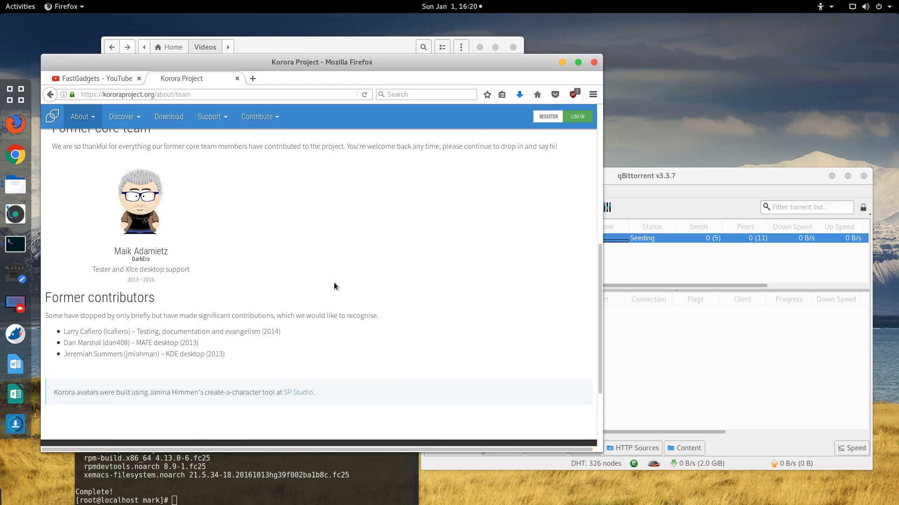
{"action": "scroll", "coordinate": [333, 287], "scroll_direction": "up", "scroll_amount": 1}
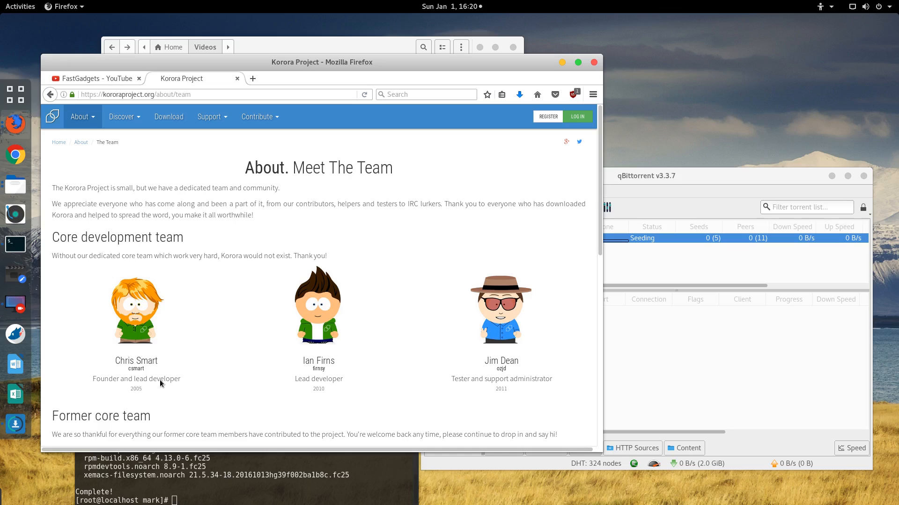
Step: Switch Firefox to the FastGadgets YouTube tab and minimize the qBittorrent window
{"action": "left_click_drag", "start_coordinate": [289, 61], "coordinate": [322, 60]}
{"action": "left_click", "coordinate": [134, 77]}
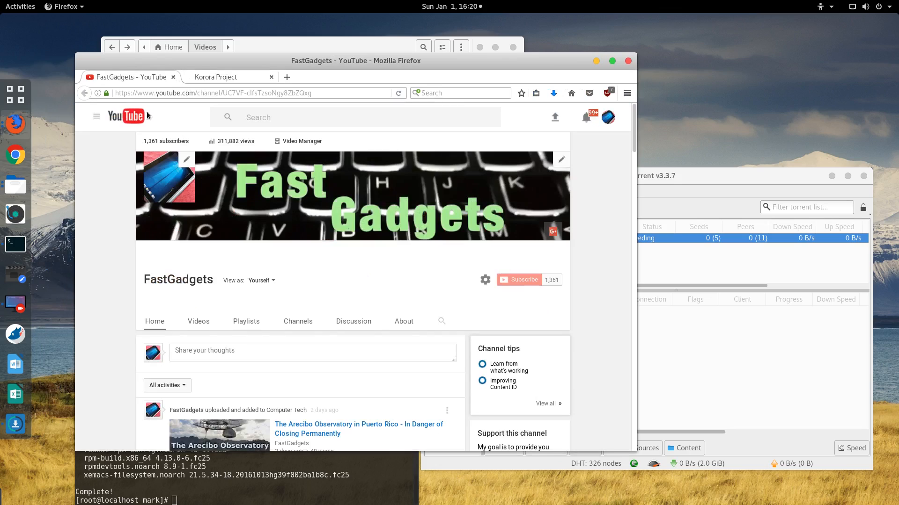
{"action": "left_click", "coordinate": [707, 173]}
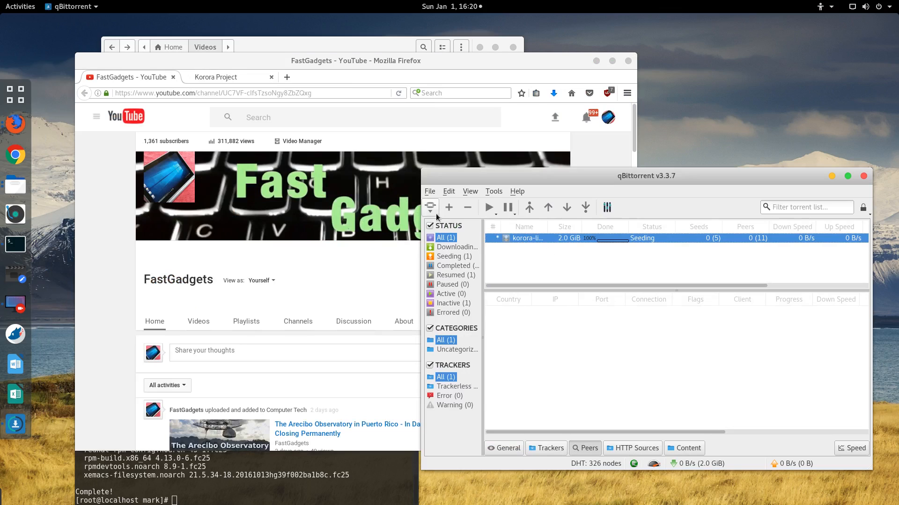
{"action": "left_click", "coordinate": [832, 176]}
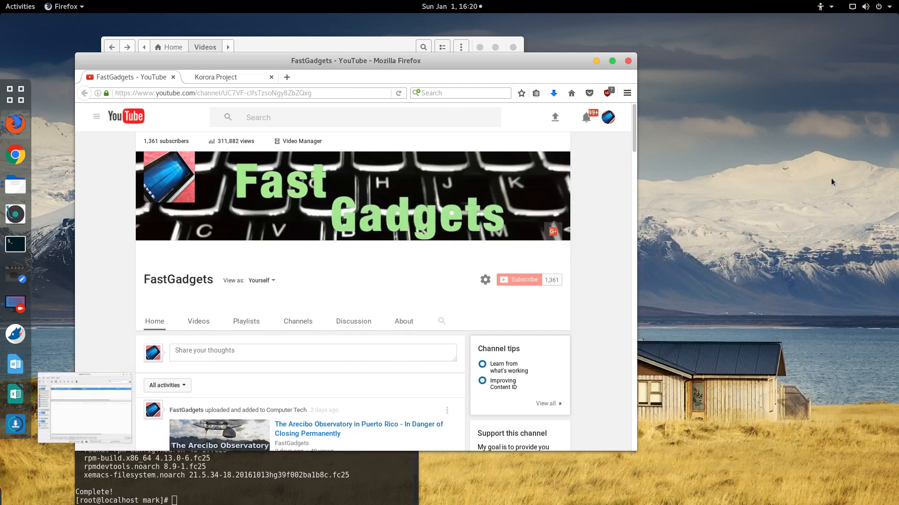
Step: Close the Files window showing Videos and shift Firefox to the right
{"action": "left_click", "coordinate": [347, 45]}
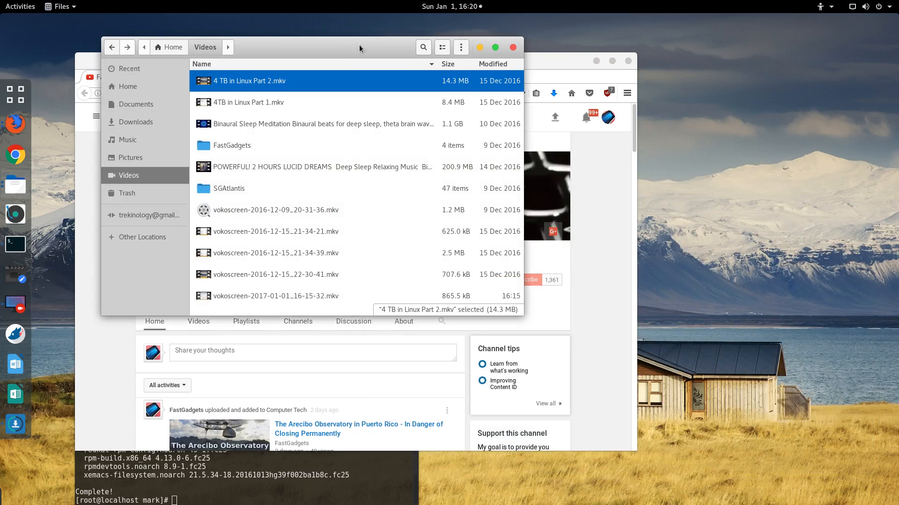
{"action": "left_click", "coordinate": [512, 48]}
{"action": "left_click_drag", "start_coordinate": [451, 63], "coordinate": [633, 61]}
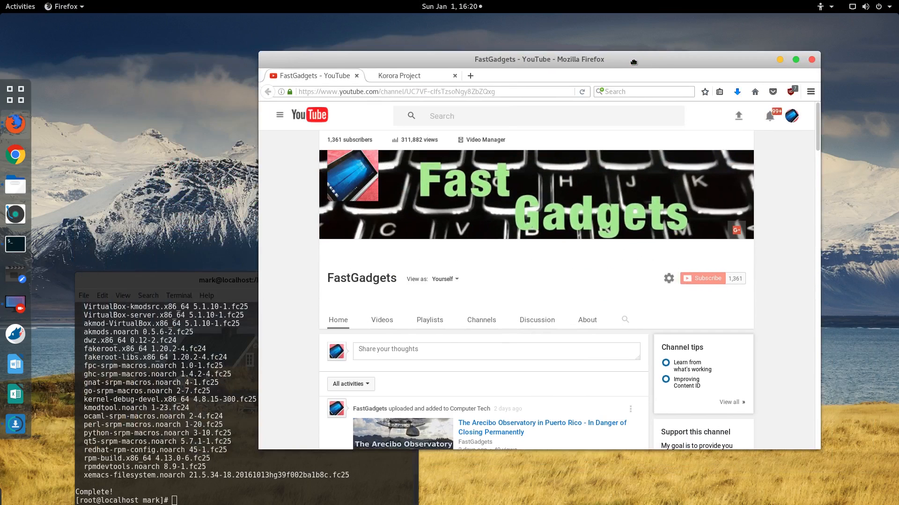
Step: Maximize, restore and reposition the terminal showing the completed install, then minimize it
{"action": "double_click", "coordinate": [176, 283]}
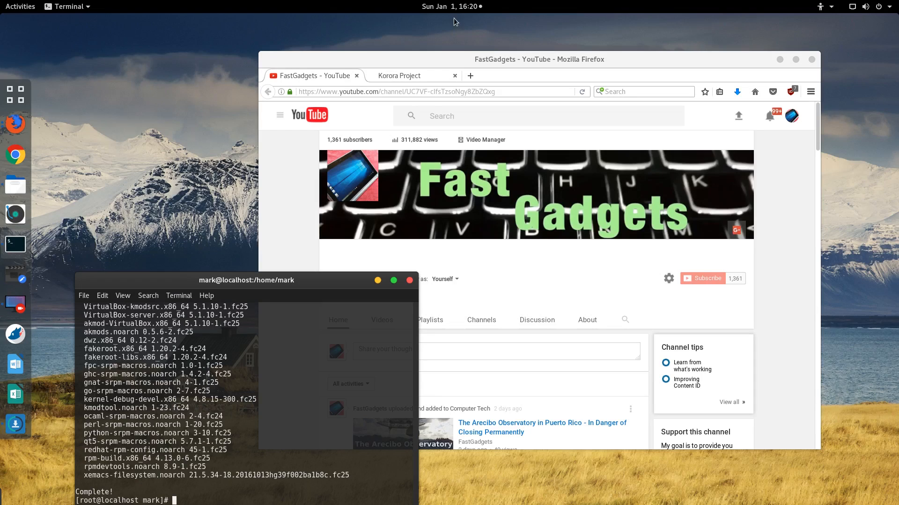
{"action": "double_click", "coordinate": [457, 21]}
{"action": "left_click_drag", "start_coordinate": [202, 281], "coordinate": [252, 39]}
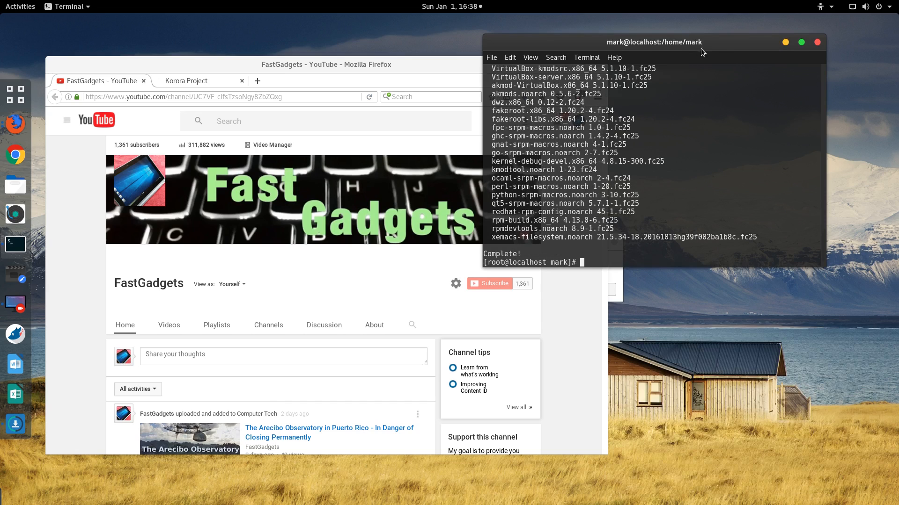
{"action": "left_click_drag", "start_coordinate": [723, 38], "coordinate": [736, 87]}
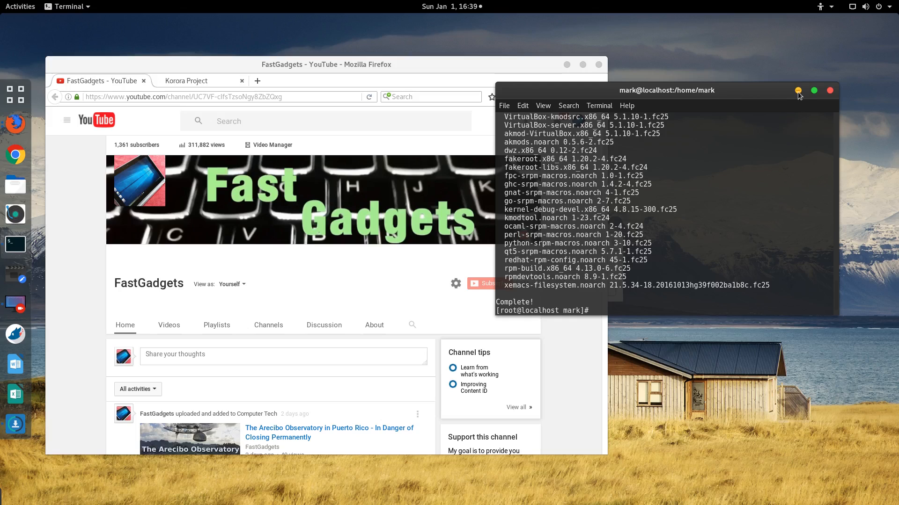
{"action": "left_click", "coordinate": [798, 91]}
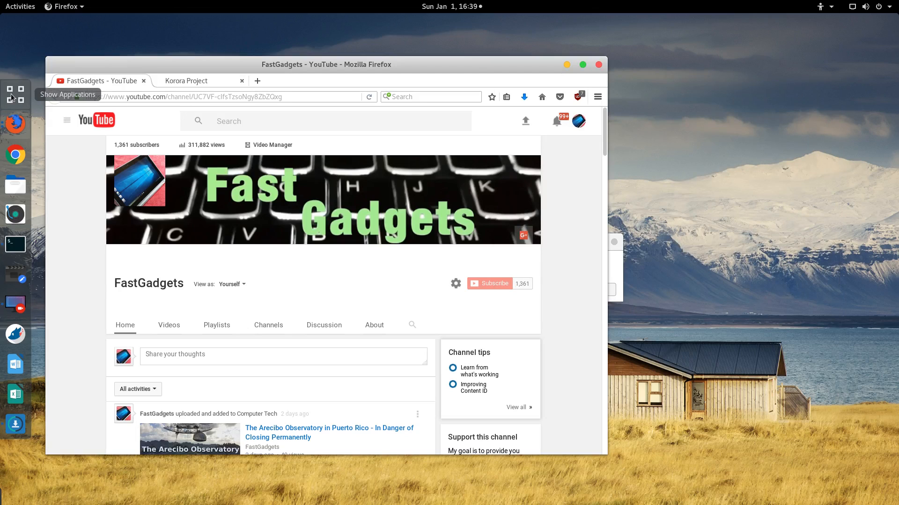
Step: Launch Oracle VM VirtualBox from the applications grid by searching 'virtual'
{"action": "left_click", "coordinate": [20, 100]}
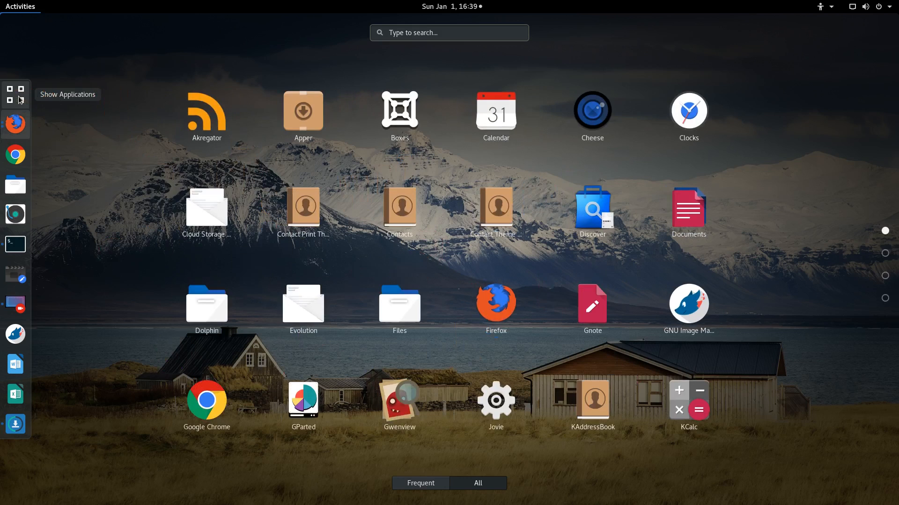
{"action": "type", "text": "virtual"}
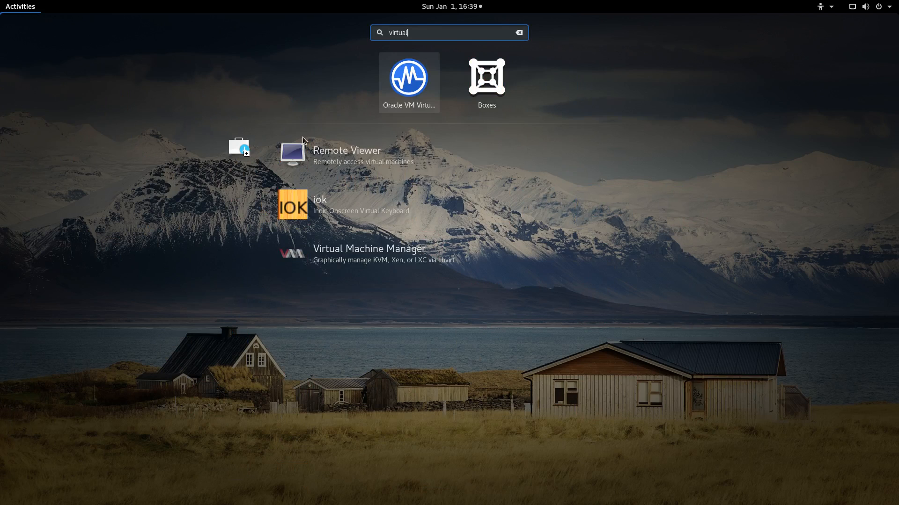
{"action": "left_click", "coordinate": [398, 90]}
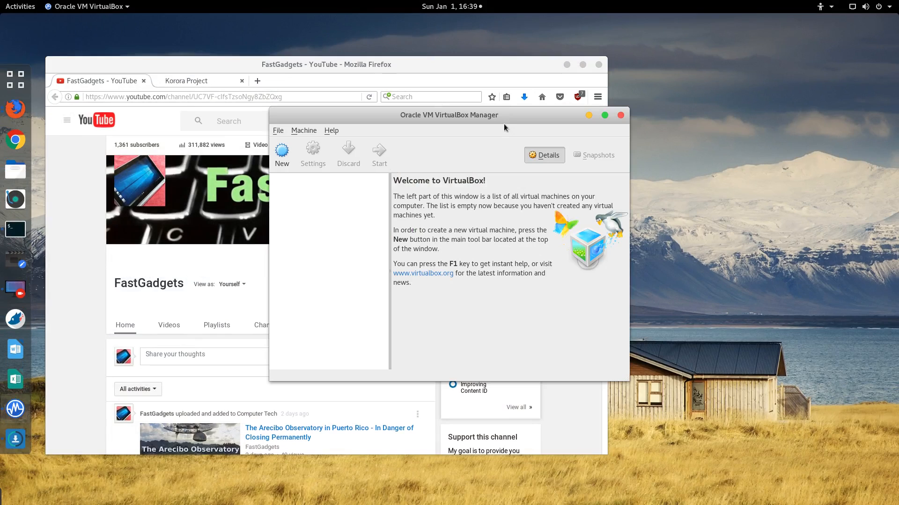
{"action": "left_click_drag", "start_coordinate": [500, 116], "coordinate": [610, 96]}
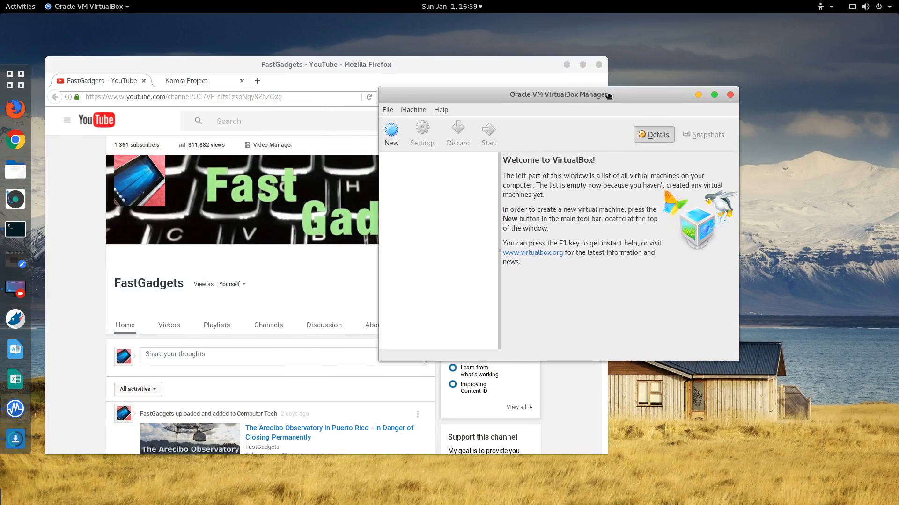
Step: Start a new machine named Korora with version Fedora (64-bit) and continue
{"action": "left_click", "coordinate": [391, 133]}
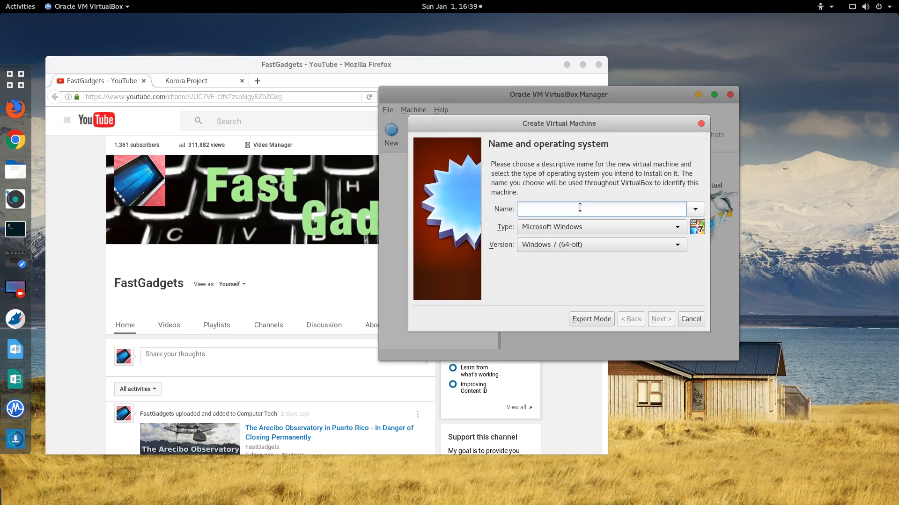
{"action": "type", "text": "Koror"}
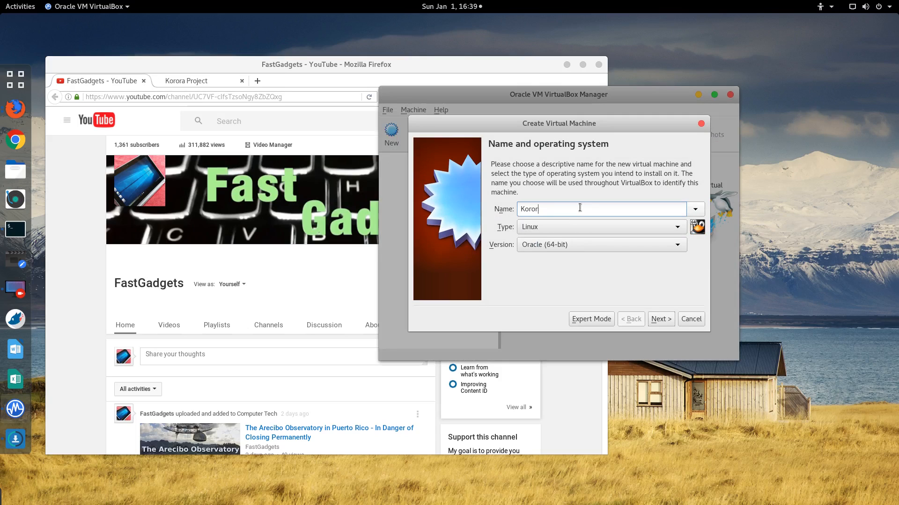
{"action": "type", "text": "a"}
{"action": "left_click", "coordinate": [624, 245]}
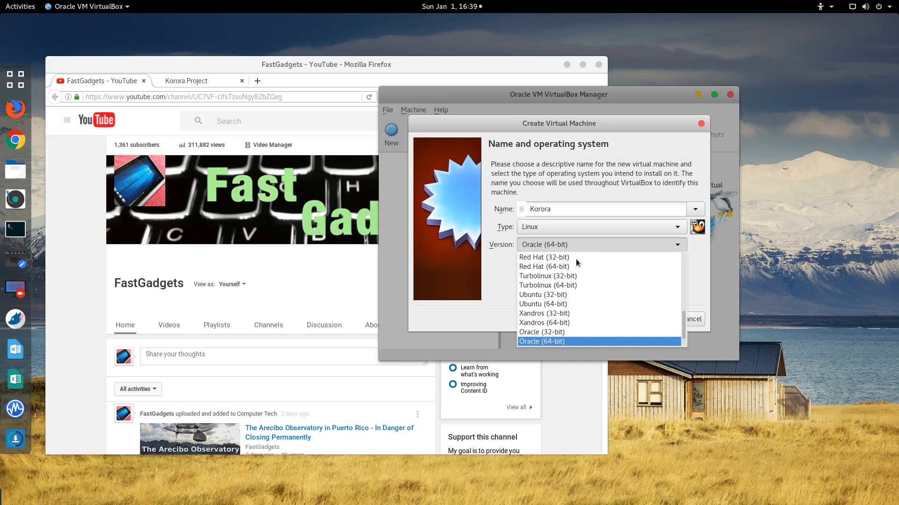
{"action": "scroll", "coordinate": [565, 295], "scroll_direction": "down", "scroll_amount": 1}
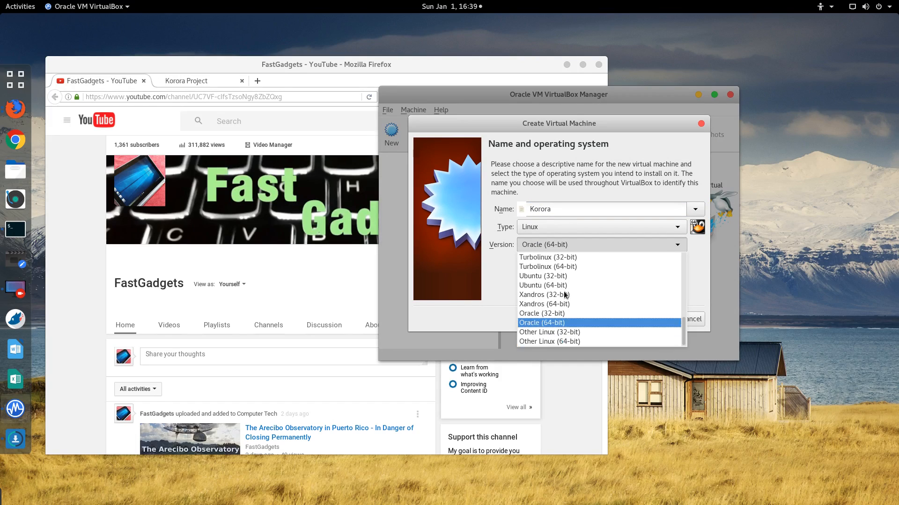
{"action": "scroll", "coordinate": [564, 297], "scroll_direction": "up", "scroll_amount": 4}
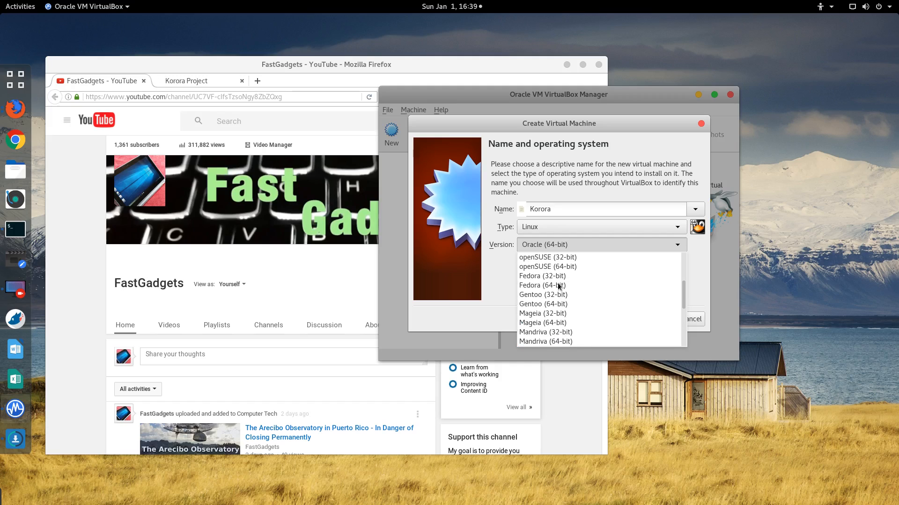
{"action": "left_click", "coordinate": [557, 285]}
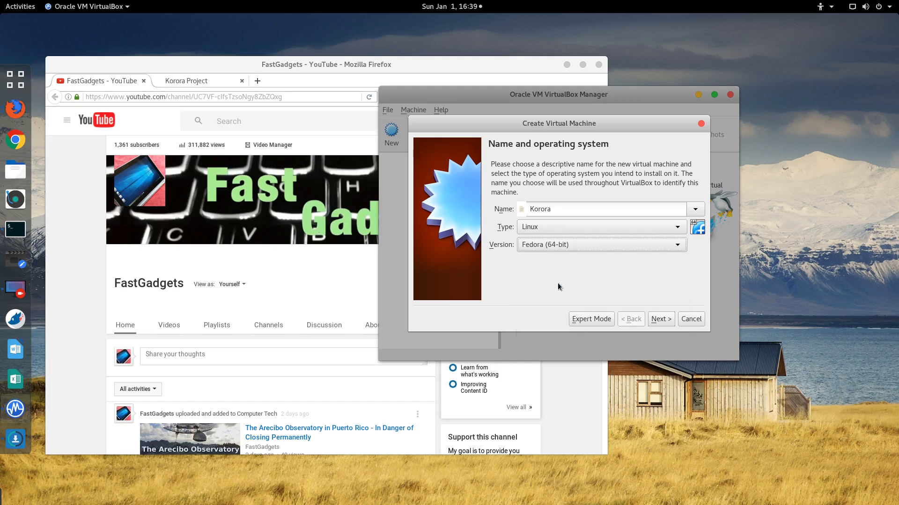
{"action": "left_click", "coordinate": [667, 322]}
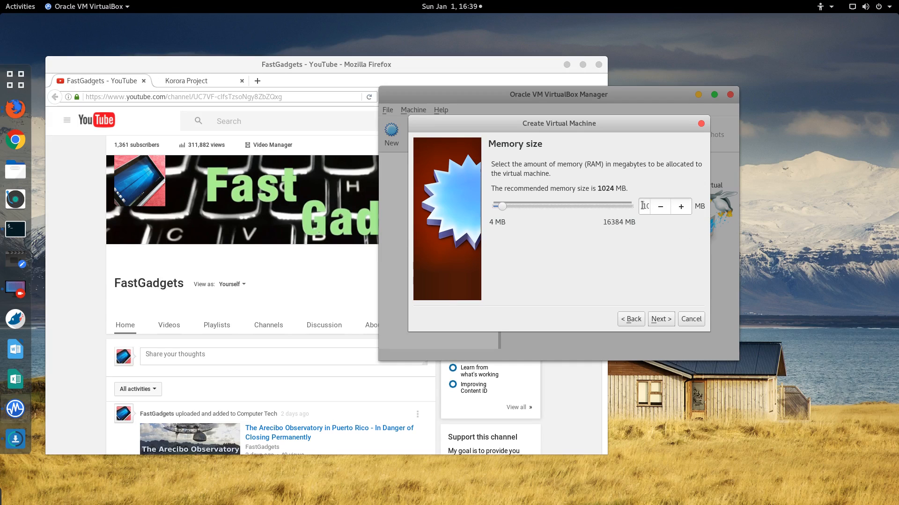
Step: Replace the recommended 1024 MB memory size with 2048 MB and continue to the hard disk step
{"action": "left_click_drag", "start_coordinate": [642, 208], "coordinate": [656, 209]}
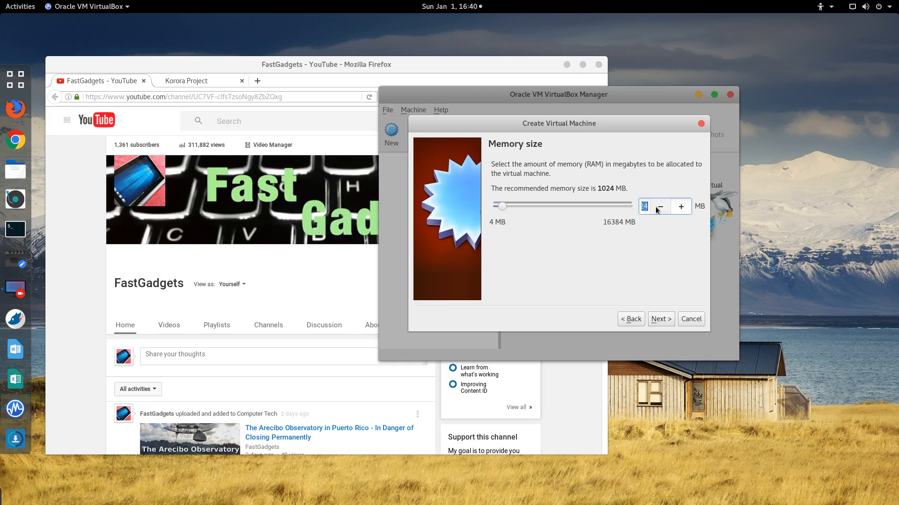
{"action": "key", "text": "shift+Home"}
{"action": "key", "text": "BackSpace"}
{"action": "left_click", "coordinate": [656, 210]}
{"action": "type", "text": "2"}
{"action": "type", "text": "4"}
{"action": "type", "text": "8"}
{"action": "left_click", "coordinate": [661, 318]}
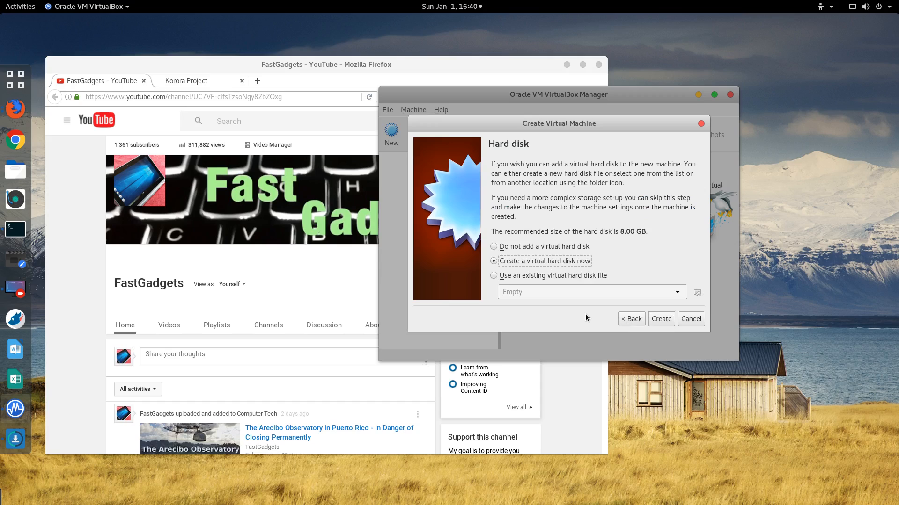
Step: Create a dynamically allocated 8.00 GB VDI disk named Korora for the machine
{"action": "left_click", "coordinate": [661, 319]}
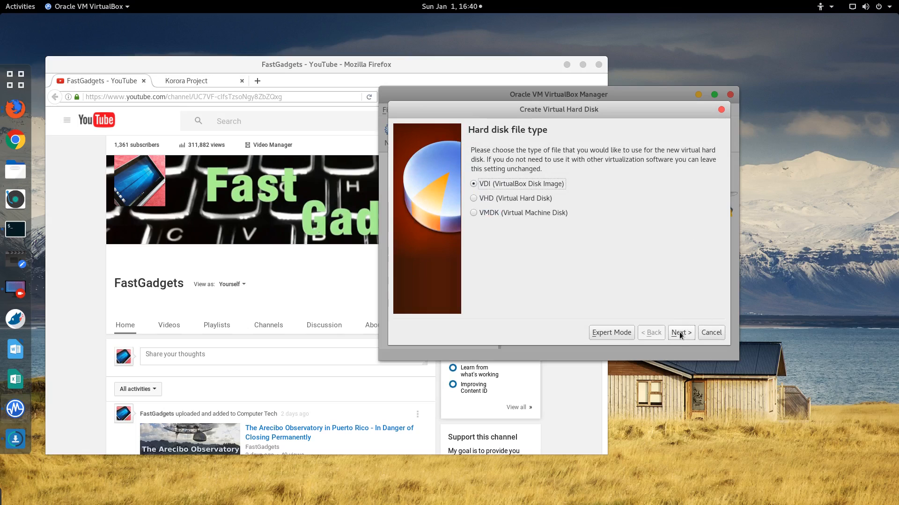
{"action": "left_click", "coordinate": [685, 332]}
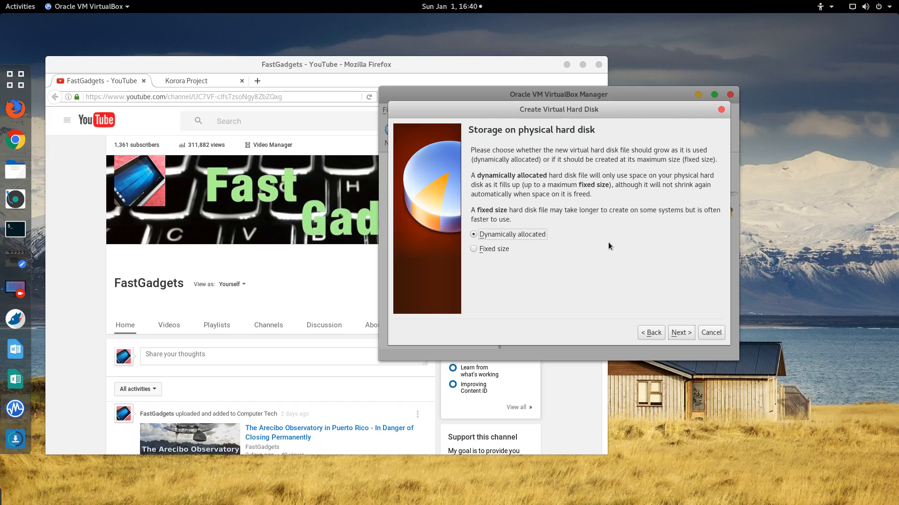
{"action": "left_click", "coordinate": [679, 332]}
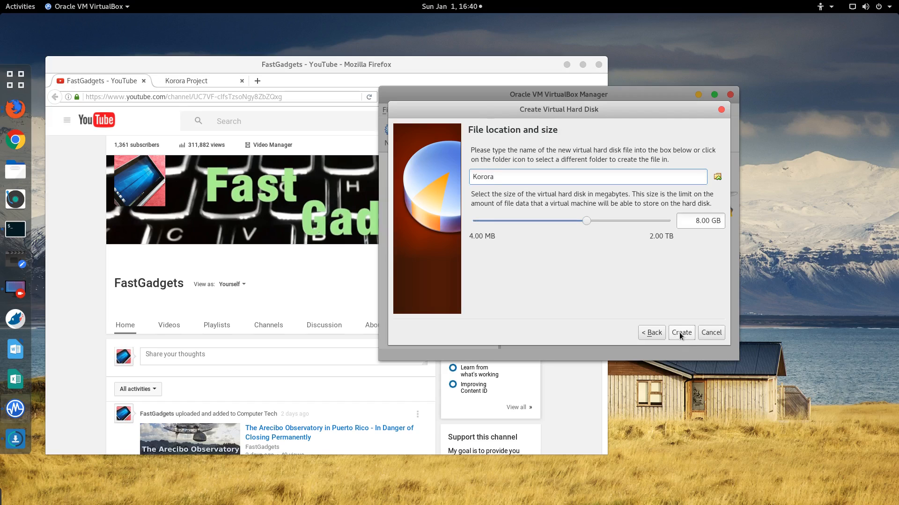
{"action": "left_click", "coordinate": [681, 332]}
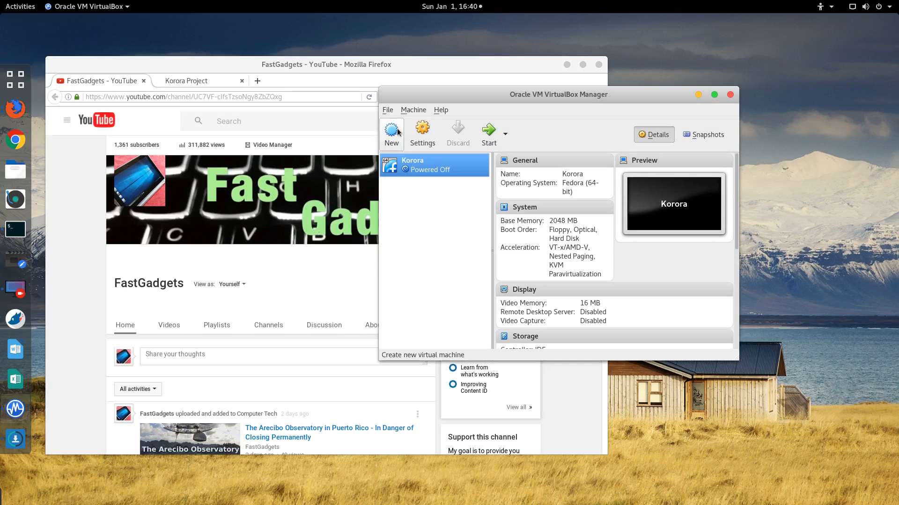
Step: Try starting Korora, then check the SELinux mode with getenforce in the root terminal
{"action": "double_click", "coordinate": [412, 172]}
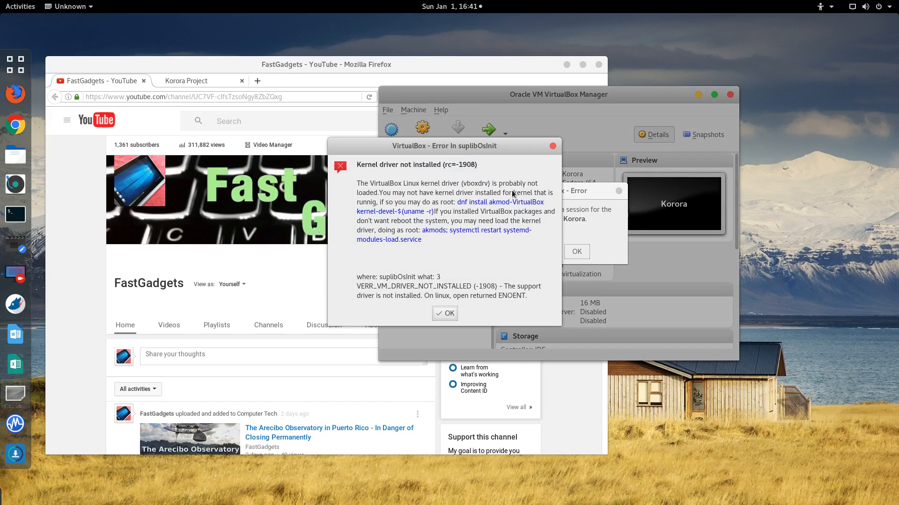
{"action": "key", "text": "alt+Tab"}
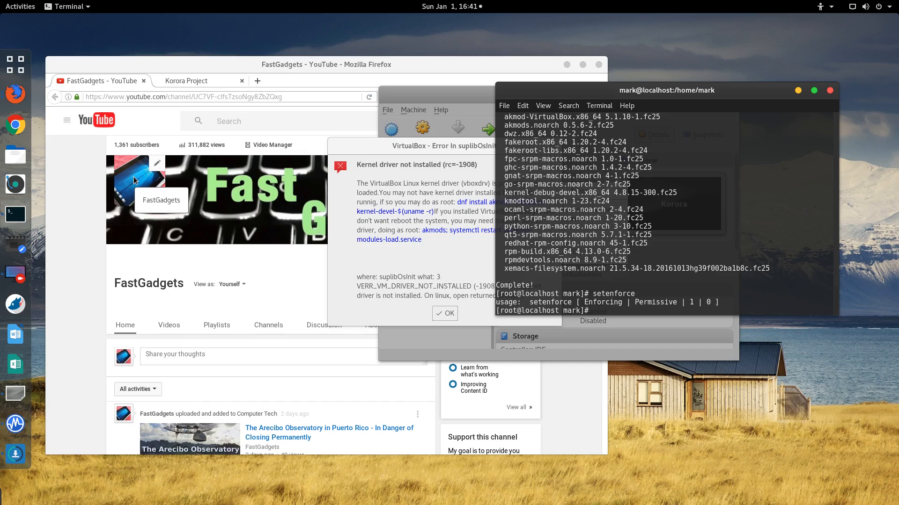
{"action": "type", "text": "getenforce"}
{"action": "key", "text": "Return"}
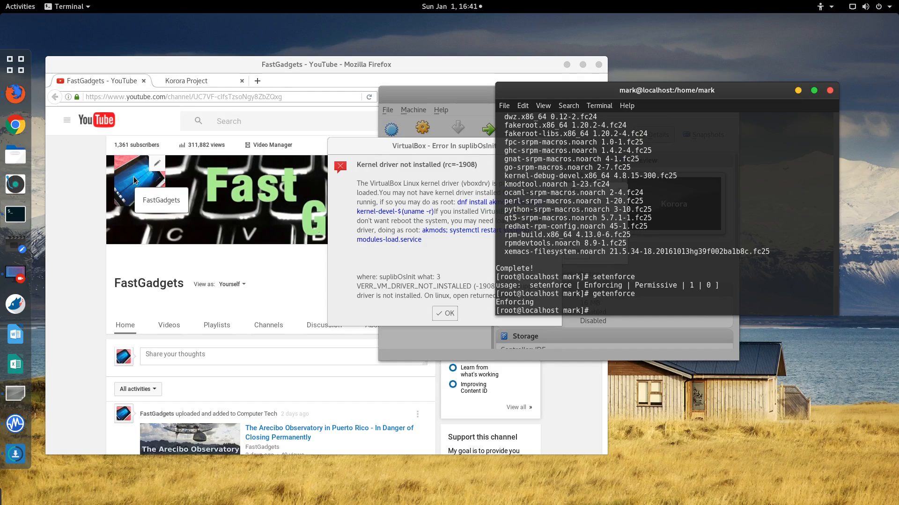
Step: Switch SELinux to Permissive with setenforce Permissive
{"action": "type", "text": "setenforce Permissive"}
{"action": "key", "text": "Return"}
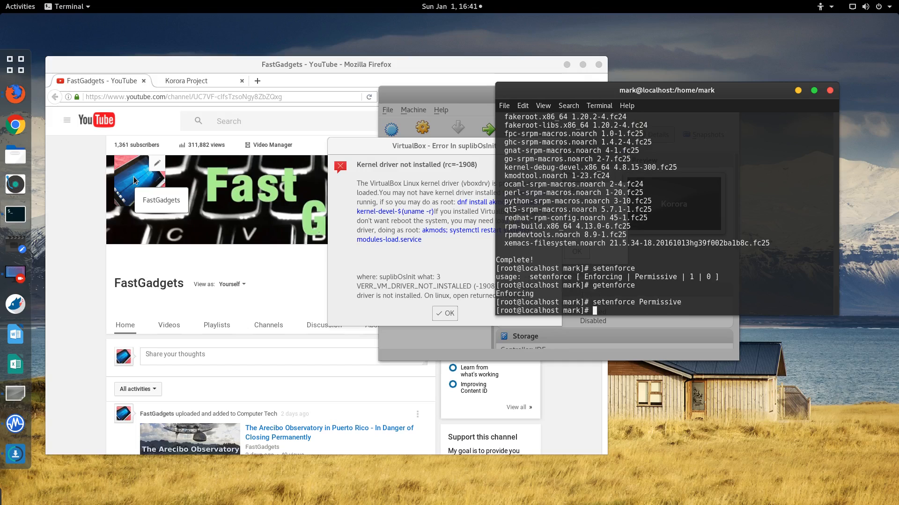
Step: Dismiss the kernel driver and session error dialogs, then quit VirtualBox Manager
{"action": "left_click", "coordinate": [448, 314]}
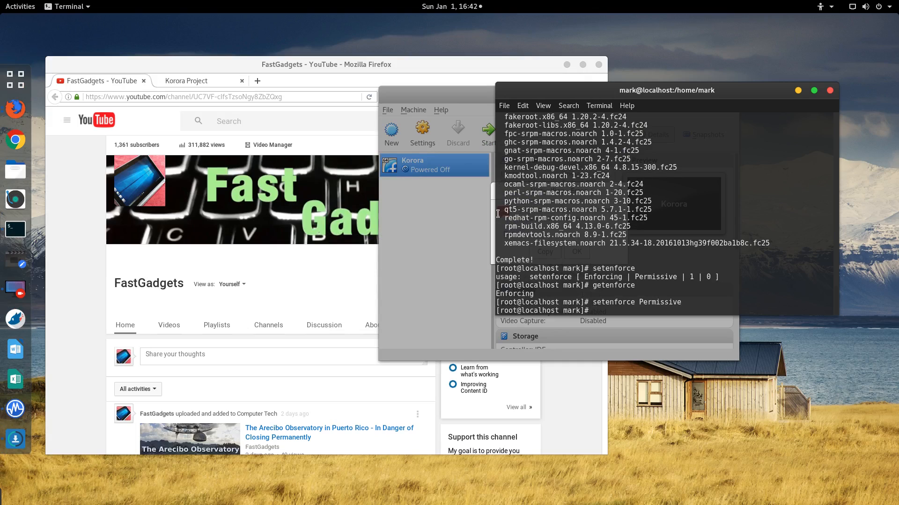
{"action": "type", "text": "dnf"}
{"action": "left_click", "coordinate": [424, 88]}
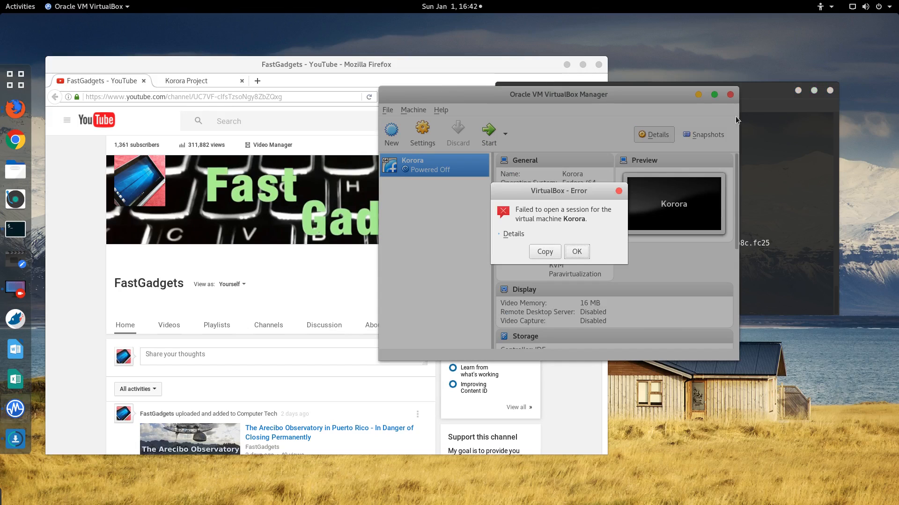
{"action": "left_click", "coordinate": [549, 256]}
{"action": "left_click", "coordinate": [576, 253]}
{"action": "left_click", "coordinate": [730, 95]}
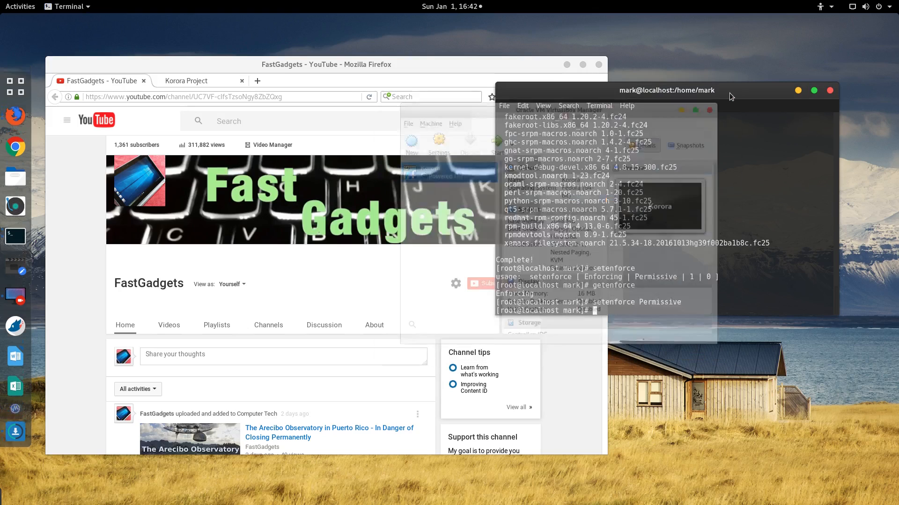
Step: Relaunch VirtualBox from the 'vir' search, retry Korora, dismiss the repeat error and close the Manager
{"action": "left_click", "coordinate": [15, 95]}
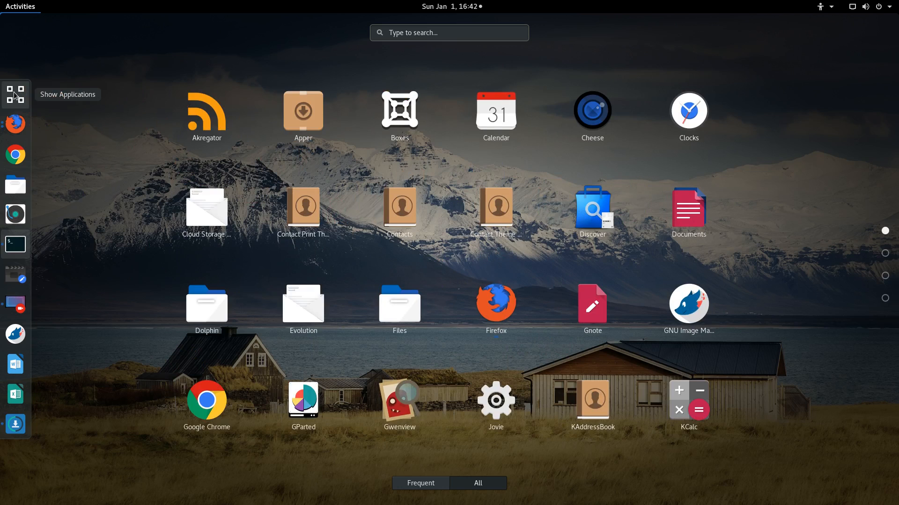
{"action": "type", "text": "vir"}
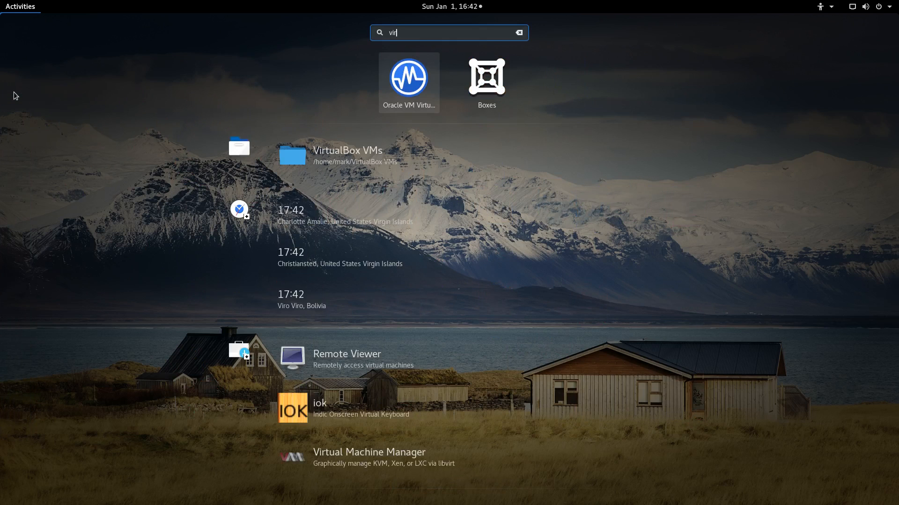
{"action": "left_click", "coordinate": [415, 76]}
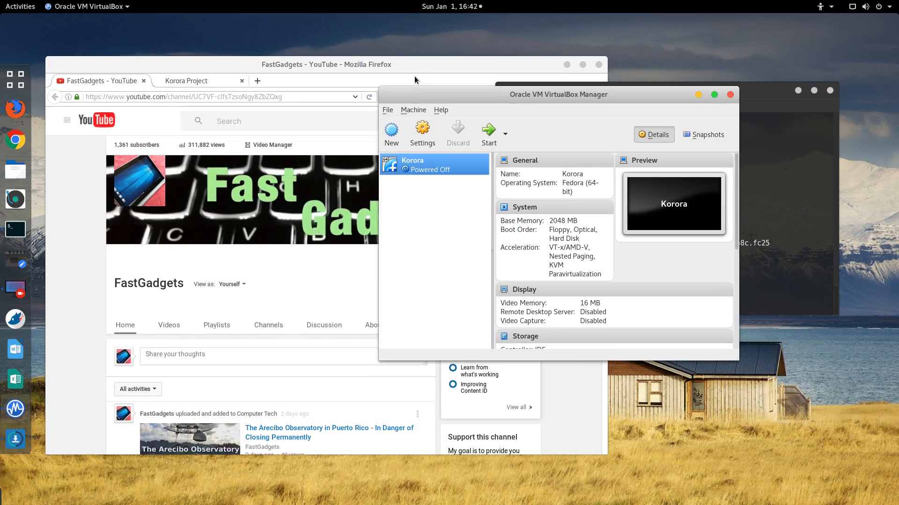
{"action": "left_click", "coordinate": [490, 132]}
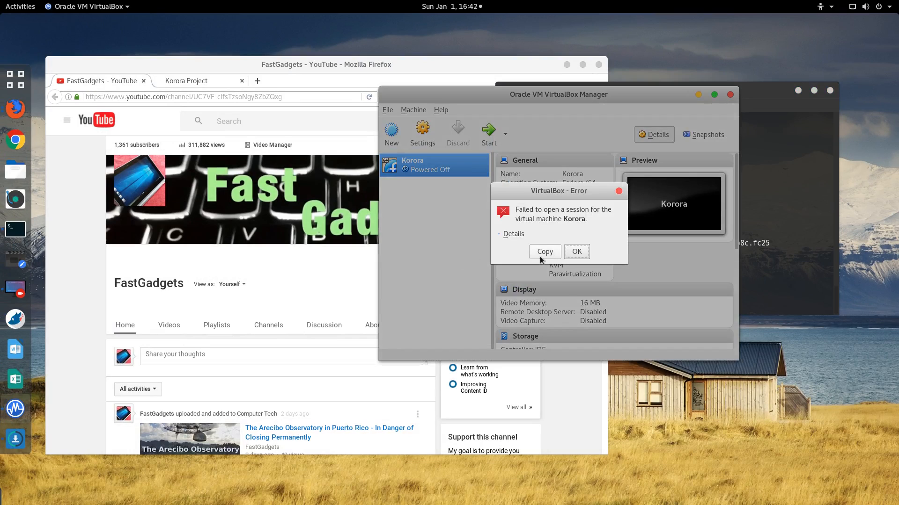
{"action": "left_click", "coordinate": [576, 251]}
{"action": "left_click", "coordinate": [679, 110]}
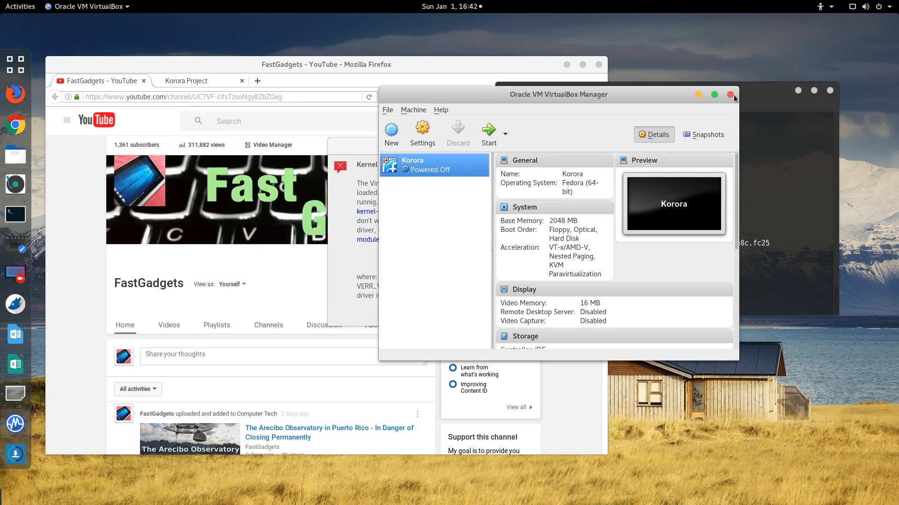
{"action": "left_click", "coordinate": [731, 95]}
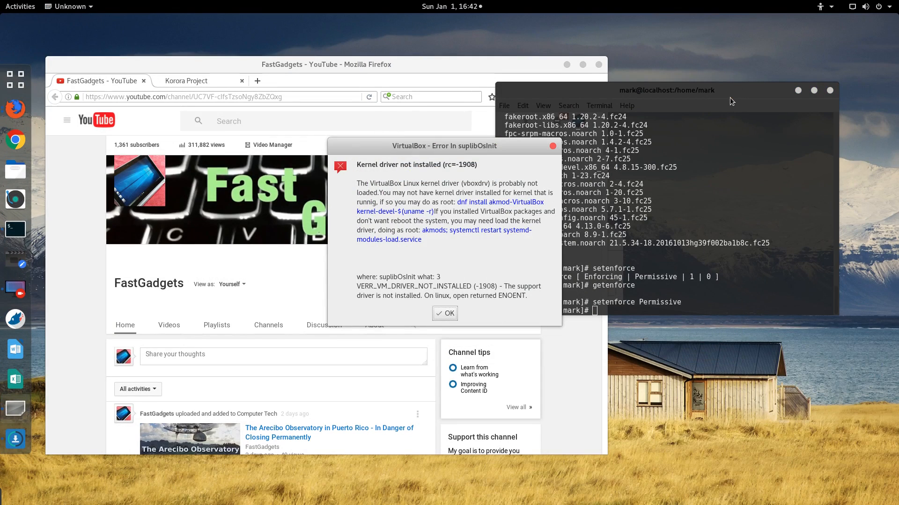
Step: Remove the VirtualBox packages with dnf remove VirtualBox, confirming with y
{"action": "left_click", "coordinate": [445, 311]}
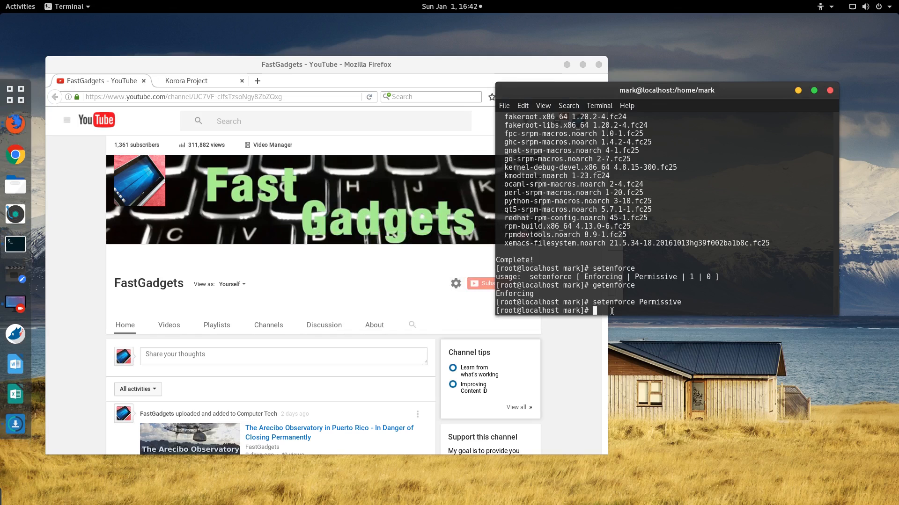
{"action": "type", "text": "dnf remove VirtualBox"}
{"action": "key", "text": "Return"}
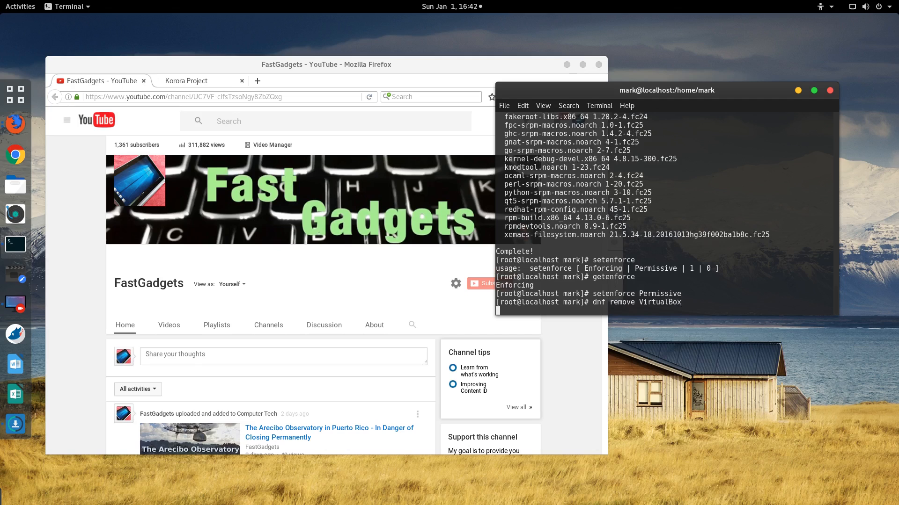
{"action": "type", "text": "y"}
{"action": "key", "text": "Return"}
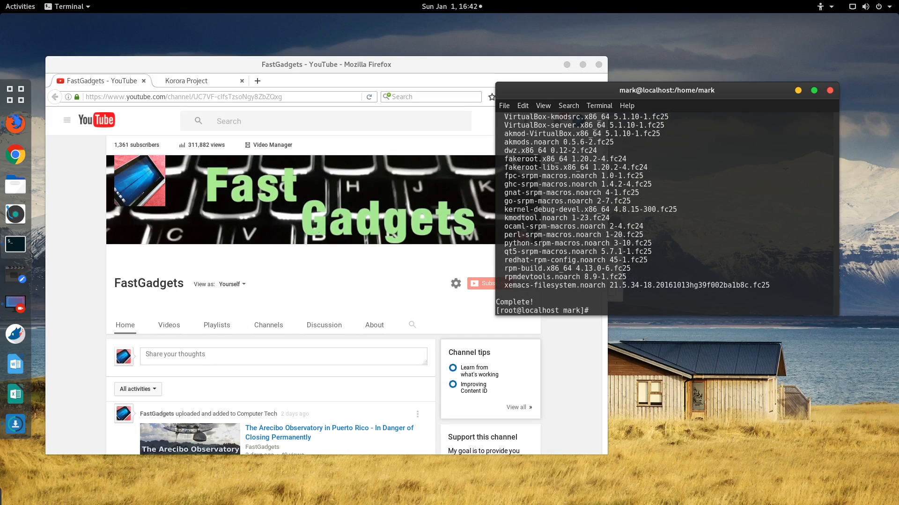
Step: List the available kernel packages with dnf list | grep kernel
{"action": "type", "text": "dnf list | grep kernel"}
{"action": "key", "text": "Return"}
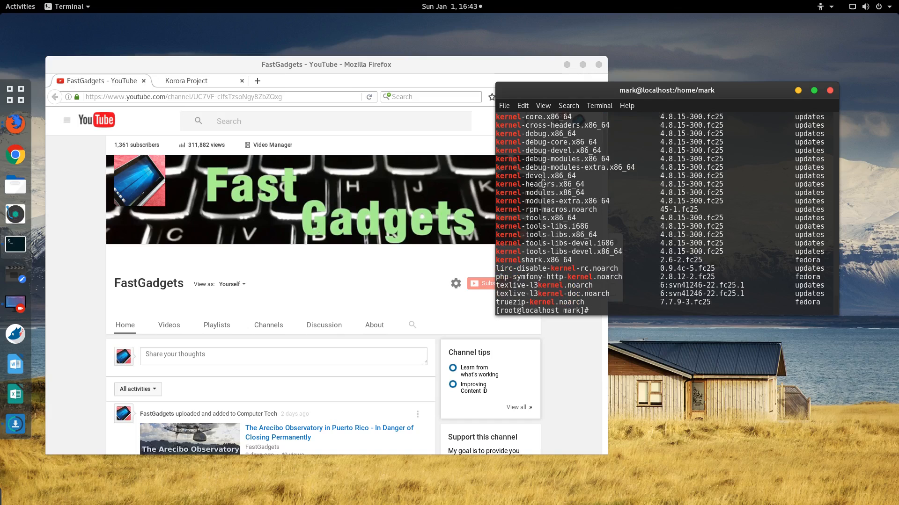
{"action": "scroll", "coordinate": [572, 200], "scroll_direction": "up", "scroll_amount": 1}
Step: Reinstall VirtualBox with dnf install VirtualBox, accepting the 22 packages
{"action": "type", "text": "dnf install VirtualBox"}
{"action": "key", "text": "Return"}
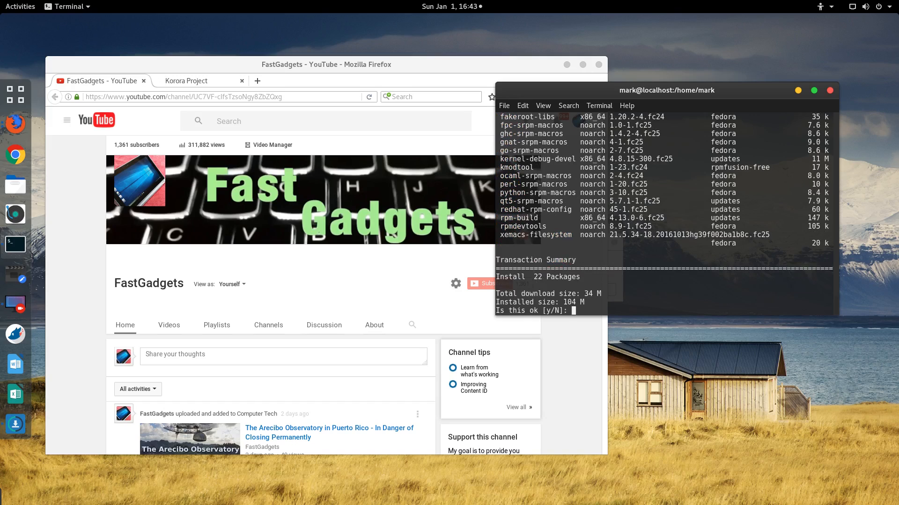
{"action": "type", "text": "y"}
{"action": "key", "text": "Return"}
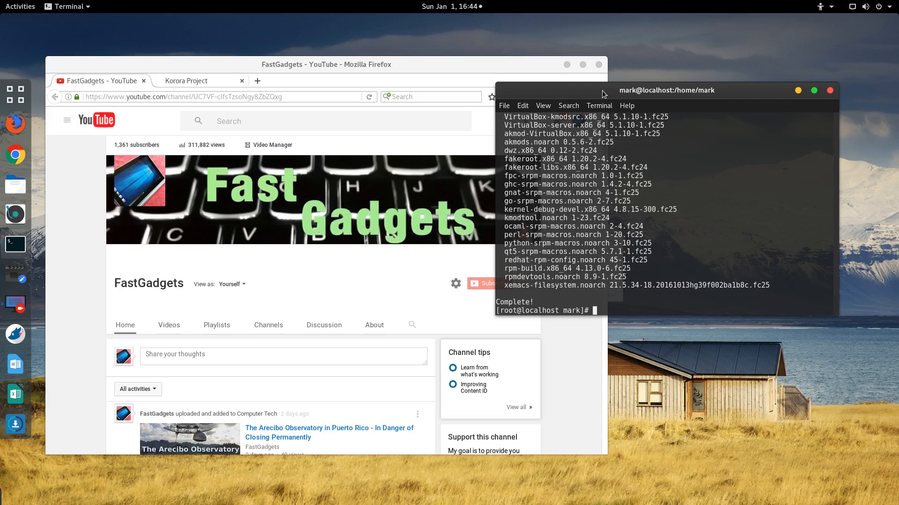
Step: Add Oracle VM VirtualBox to favorites from the 'Virtua' search, launch it and start Korora
{"action": "left_click", "coordinate": [20, 6]}
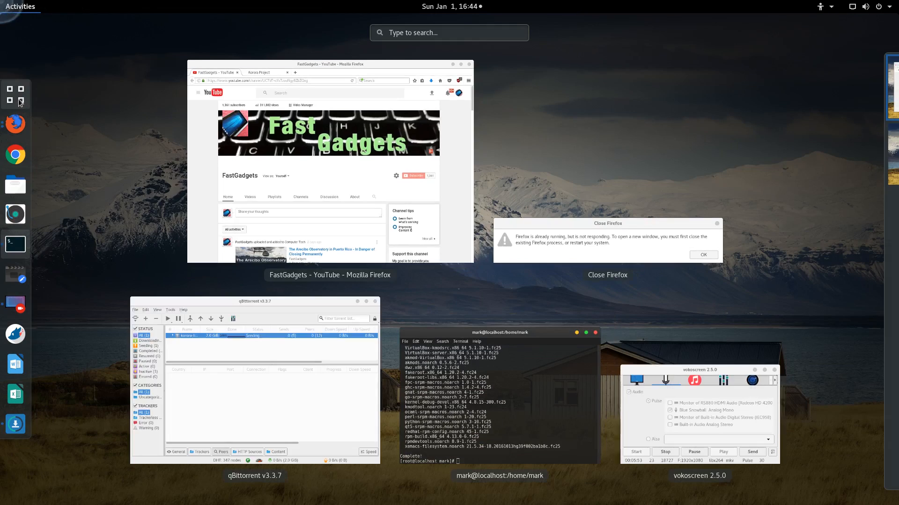
{"action": "left_click", "coordinate": [20, 102]}
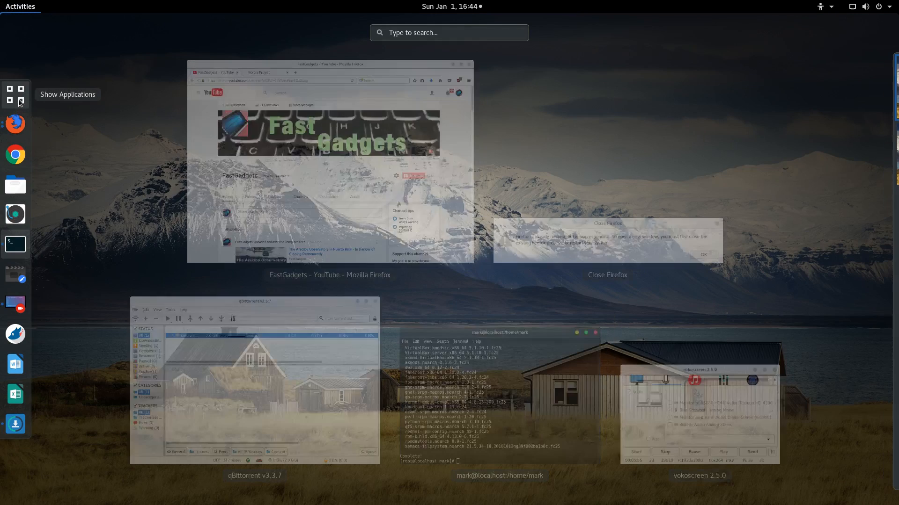
{"action": "type", "text": "Virtua"}
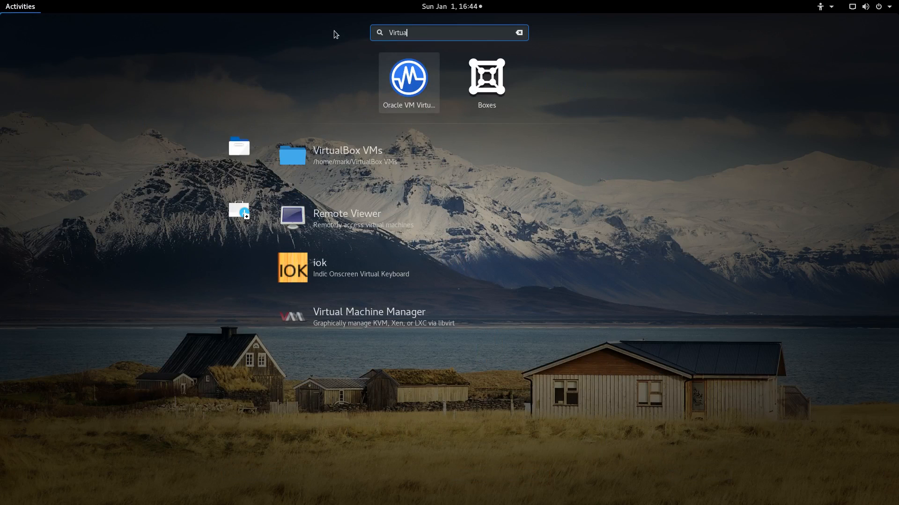
{"action": "right_click", "coordinate": [397, 79]}
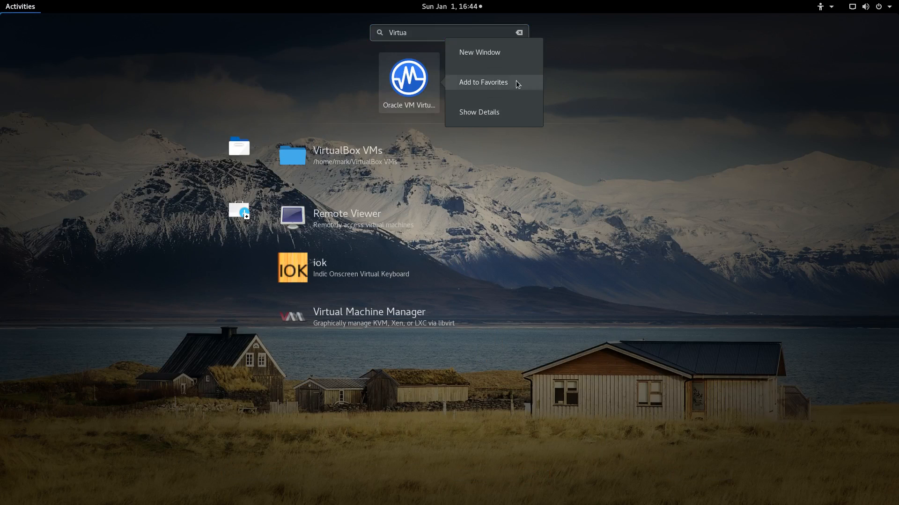
{"action": "left_click", "coordinate": [502, 84]}
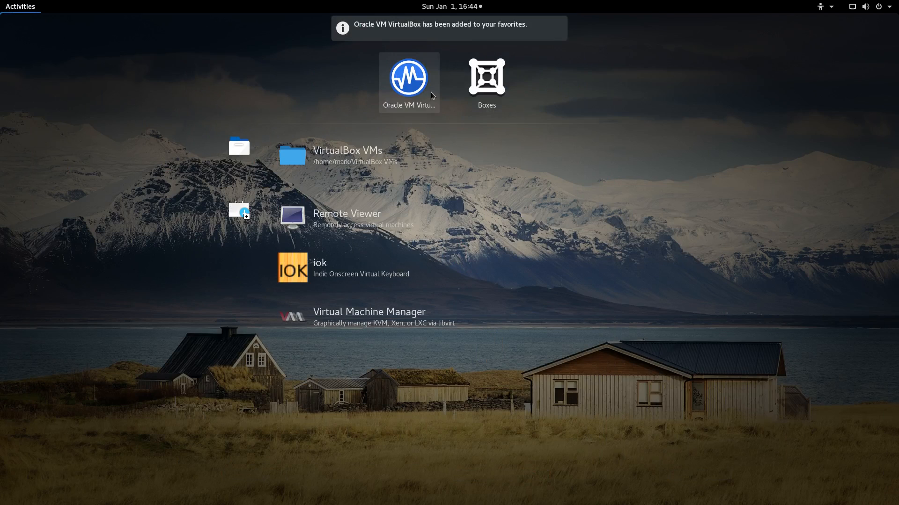
{"action": "left_click", "coordinate": [408, 89]}
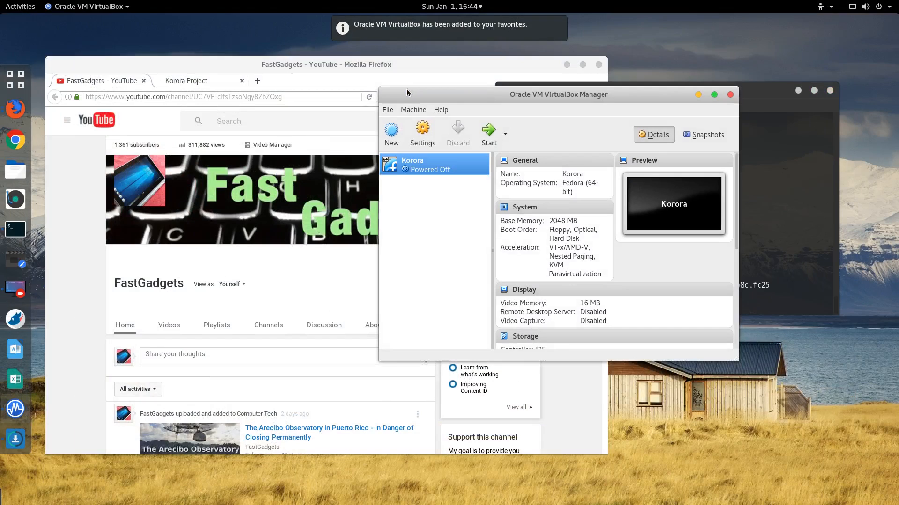
{"action": "left_click", "coordinate": [489, 135]}
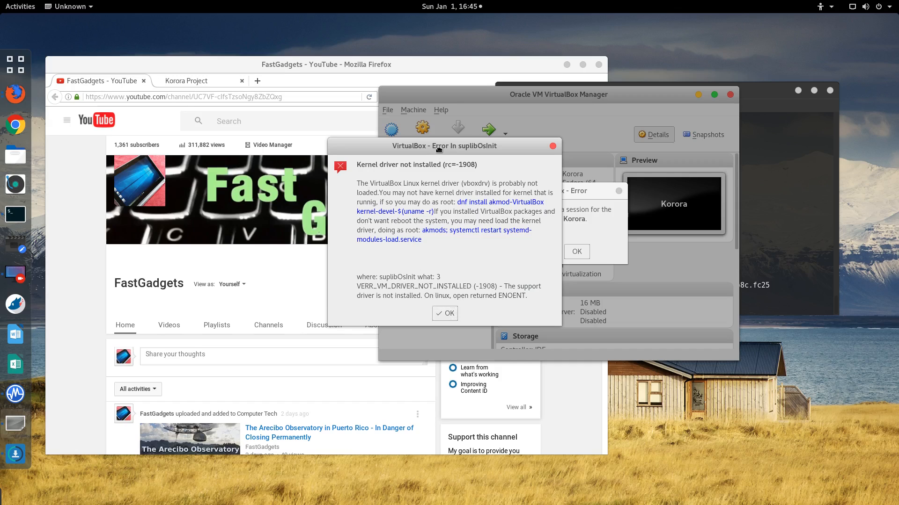
Step: Drag the 'Error In suplibOsInit' dialog up-left to reveal the session error behind it
{"action": "left_click_drag", "start_coordinate": [437, 149], "coordinate": [365, 64]}
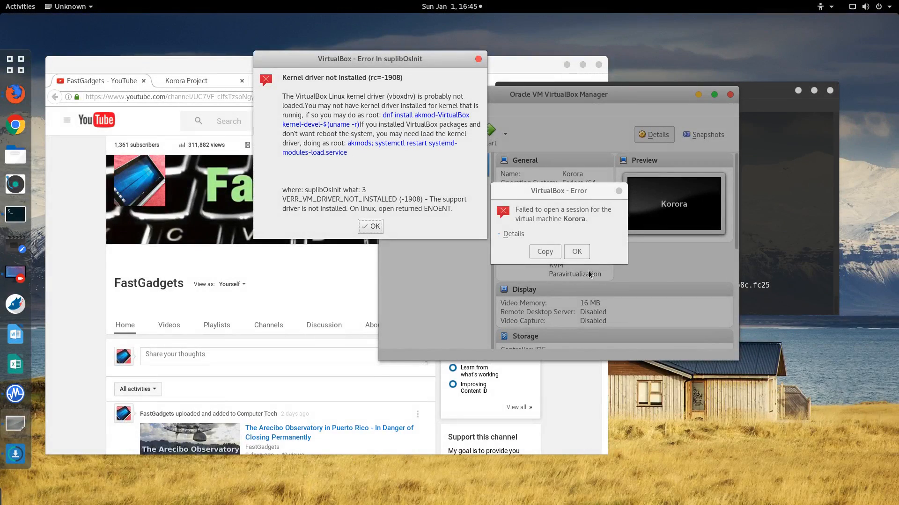
Step: Run dnf install akmod-VirtualBox kernel-devel-$(uname -r) in the terminal
{"action": "left_click", "coordinate": [784, 267]}
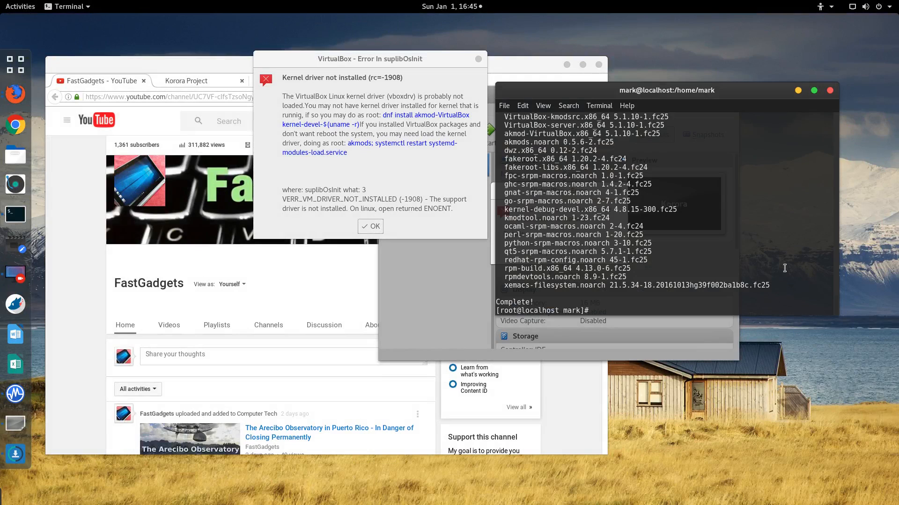
{"action": "type", "text": "dnf install akmod-VirtualBox kernel-devel"}
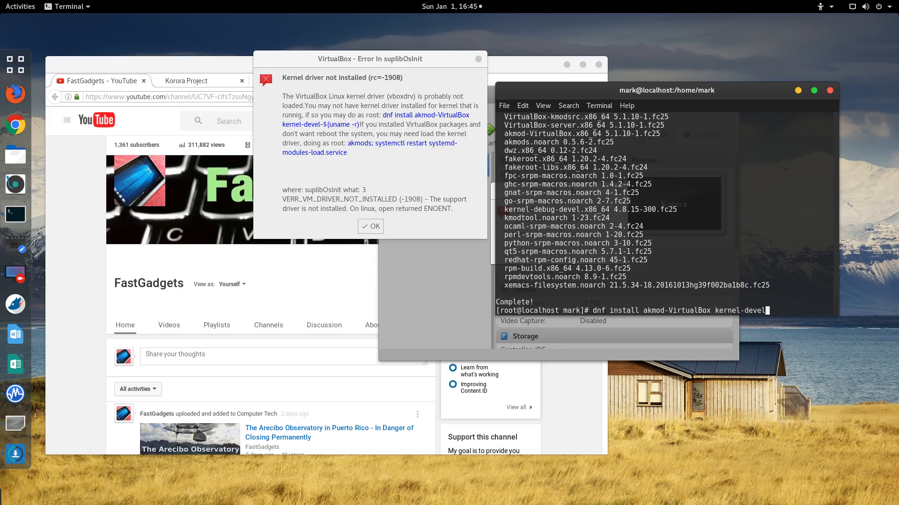
{"action": "type", "text": "-"}
{"action": "type", "text": "$"}
{"action": "type", "text": "("}
{"action": "type", "text": "uname"}
{"action": "type", "text": " -R"}
{"action": "type", "text": "r"}
{"action": "key", "text": "Return"}
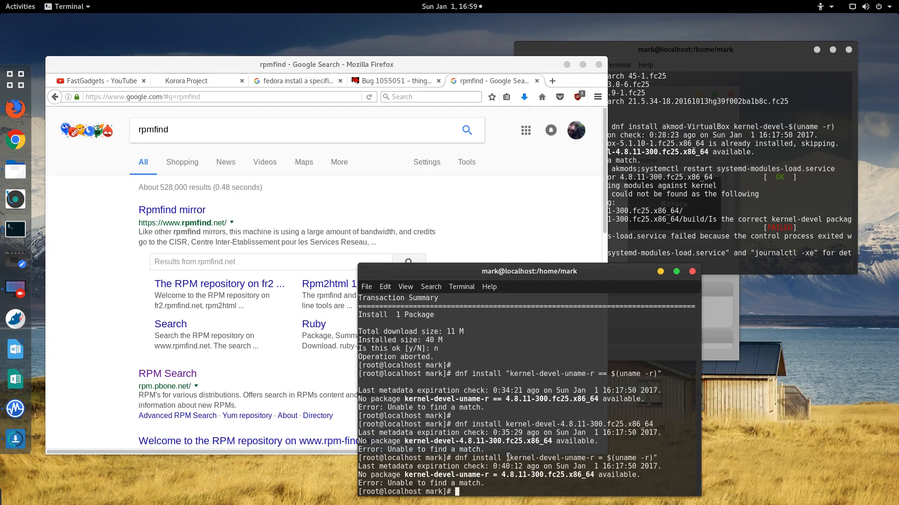
Step: Copy the kernel version 4.8.11-300.fc25.x86_64 from the terminal's error output
{"action": "triple_click", "coordinate": [455, 458]}
{"action": "left_click", "coordinate": [618, 469]}
{"action": "left_click_drag", "start_coordinate": [506, 473], "coordinate": [599, 473]}
Step: Search Google in Firefox for 'Kernel-devel-4.8.11-300.fc25.x86_64'
{"action": "left_click", "coordinate": [598, 473]}
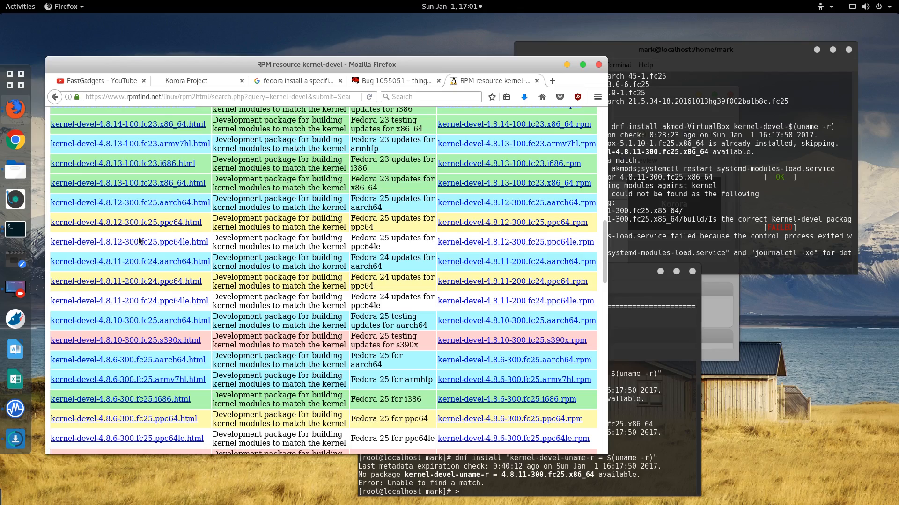
{"action": "scroll", "coordinate": [138, 241], "scroll_direction": "up", "scroll_amount": 15}
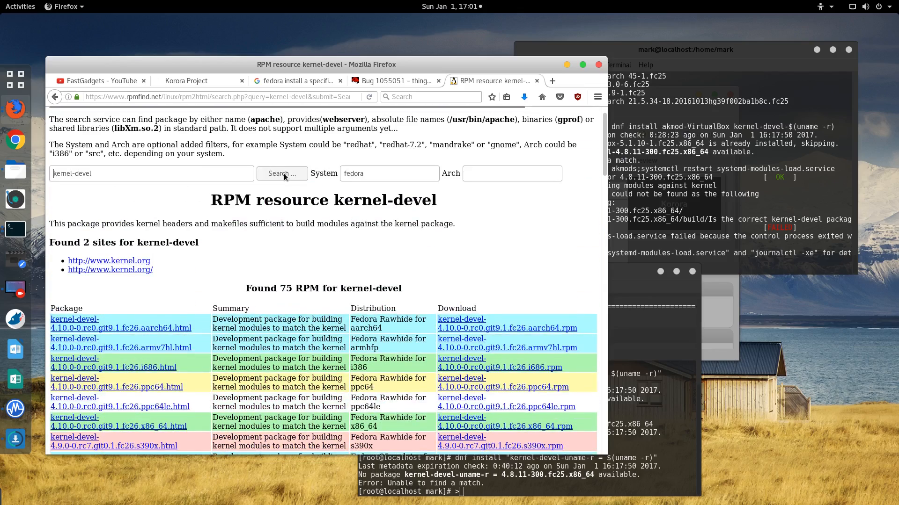
{"action": "left_click", "coordinate": [258, 100]}
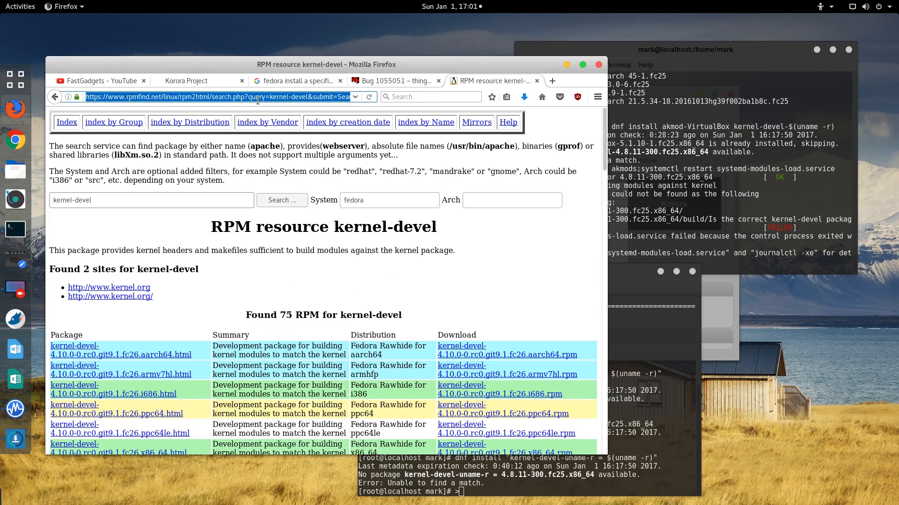
{"action": "type", "text": "google.com"}
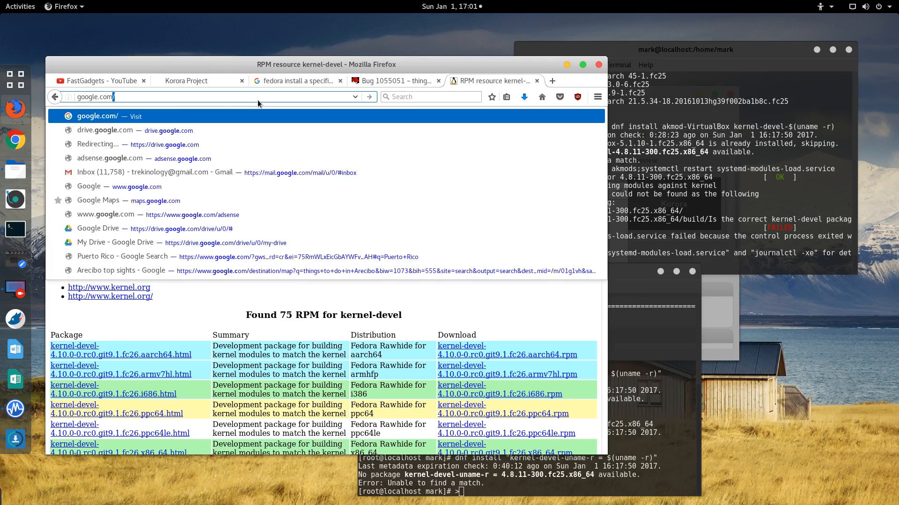
{"action": "key", "text": "Return"}
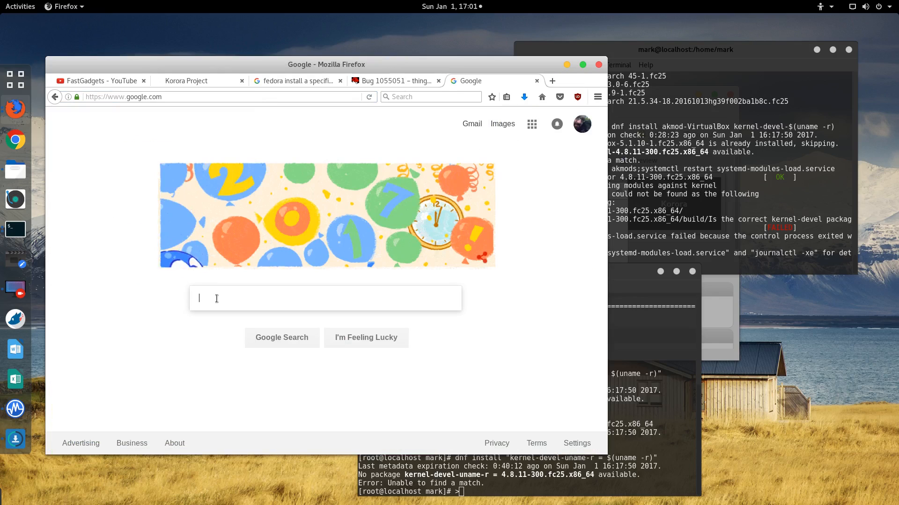
{"action": "type", "text": "4.8.11-300.fc25.x86_64"}
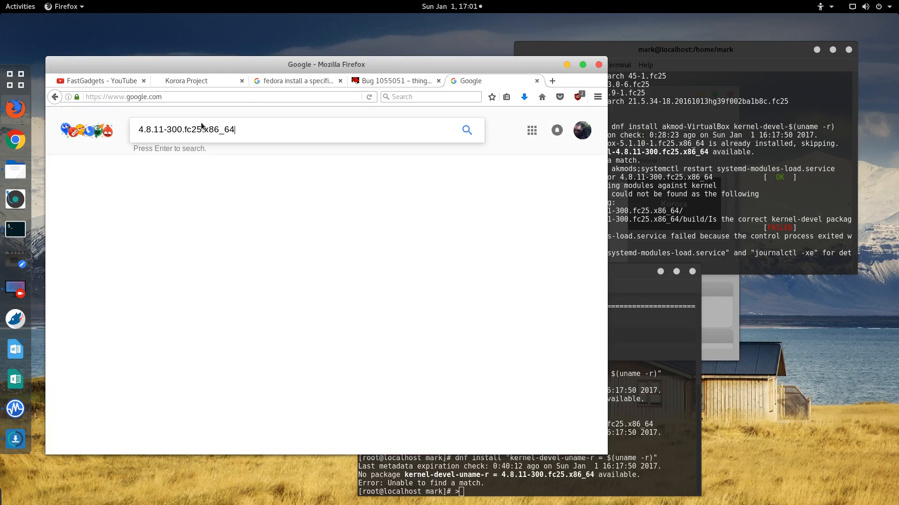
{"action": "left_click", "coordinate": [133, 132]}
{"action": "type", "text": "Kern"}
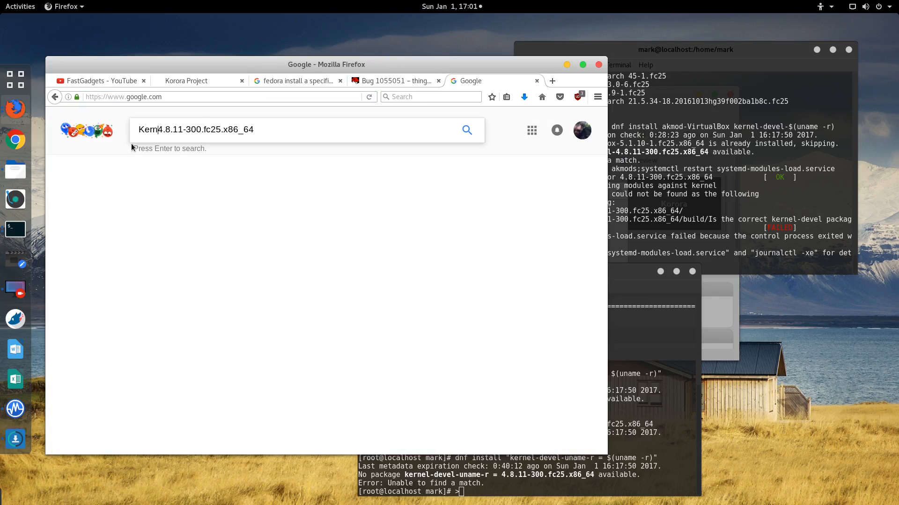
{"action": "type", "text": "el-"}
{"action": "type", "text": "devel"}
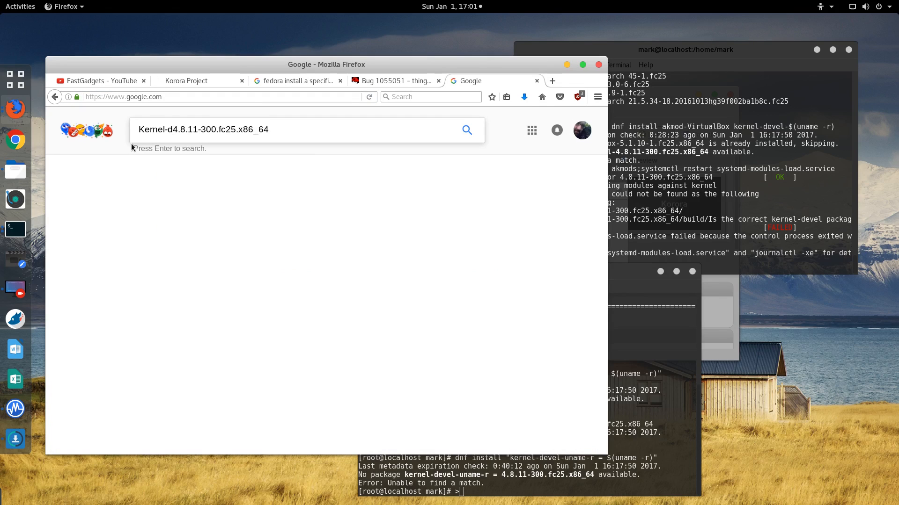
{"action": "type", "text": "-"}
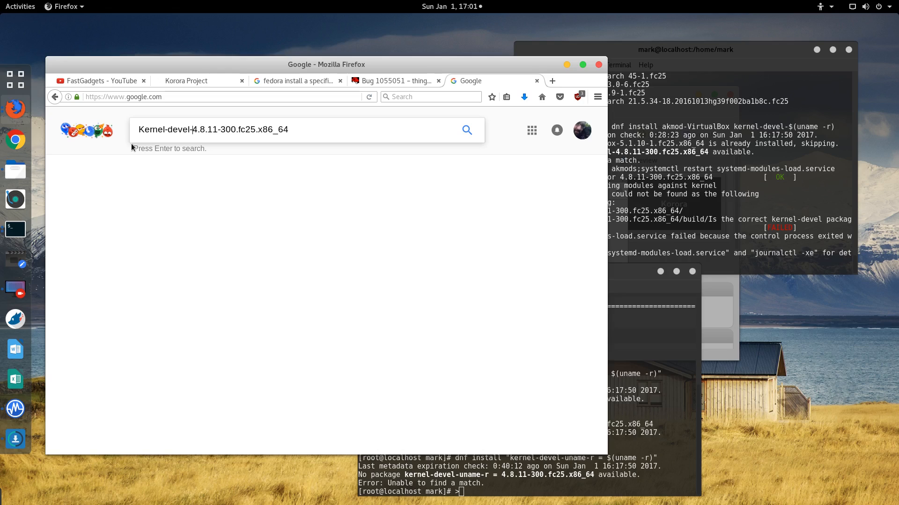
{"action": "key", "text": "Return"}
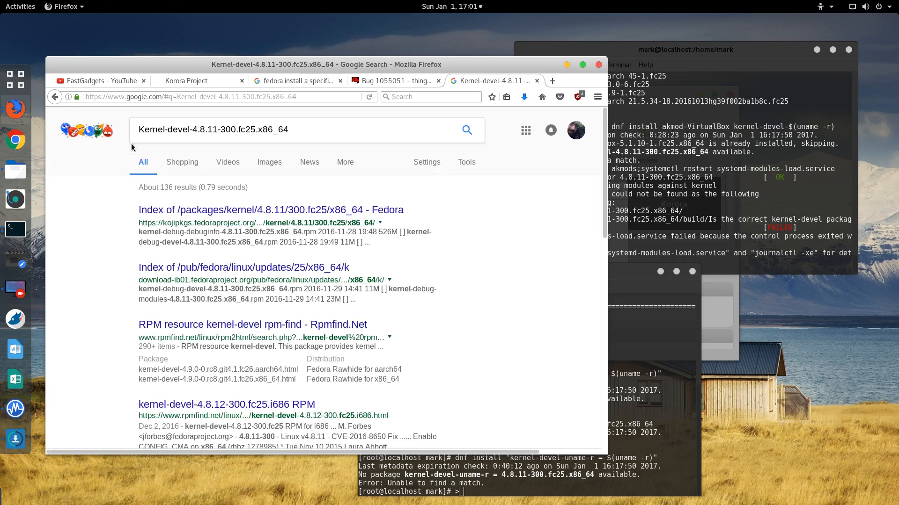
Step: Open the first Fedora package index result in a new tab
{"action": "right_click", "coordinate": [302, 215]}
{"action": "left_click", "coordinate": [321, 220]}
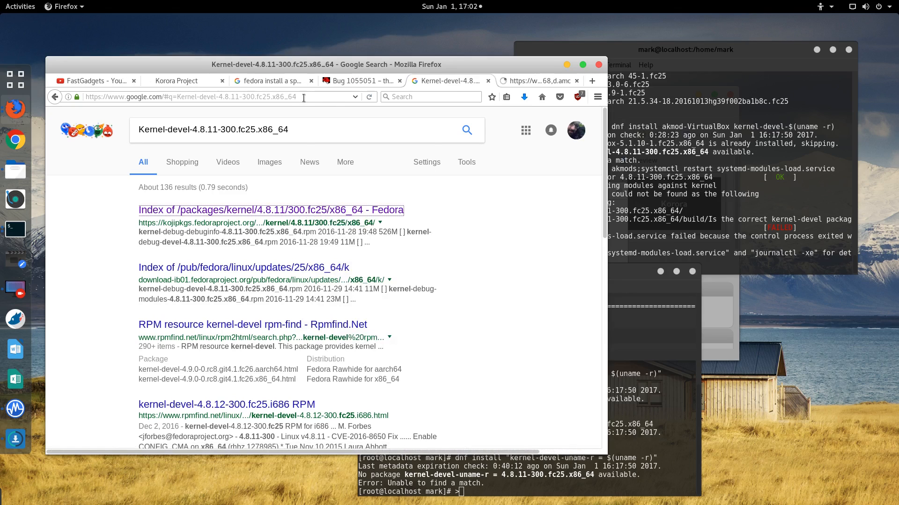
{"action": "key", "text": "ctrl+Tab"}
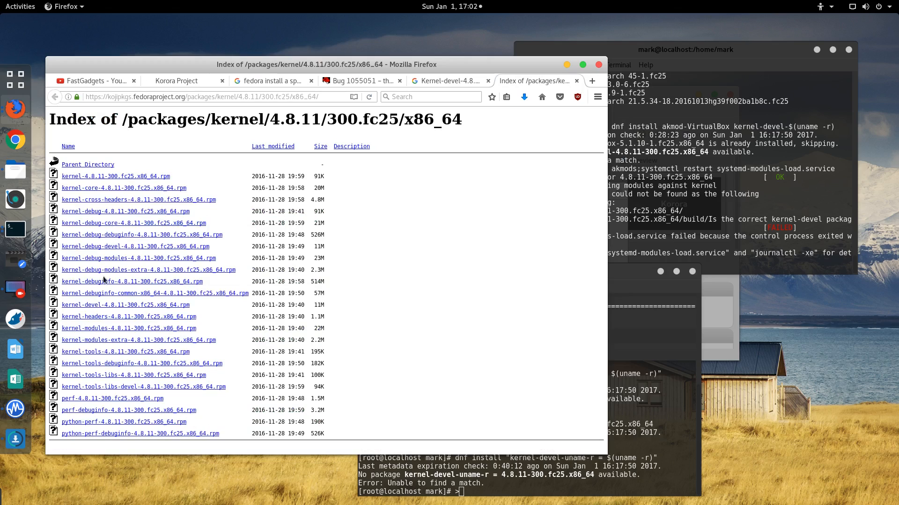
Step: Save kernel-devel-4.8.11-300.fc25.x86_64.rpm to Downloads
{"action": "right_click", "coordinate": [152, 309]}
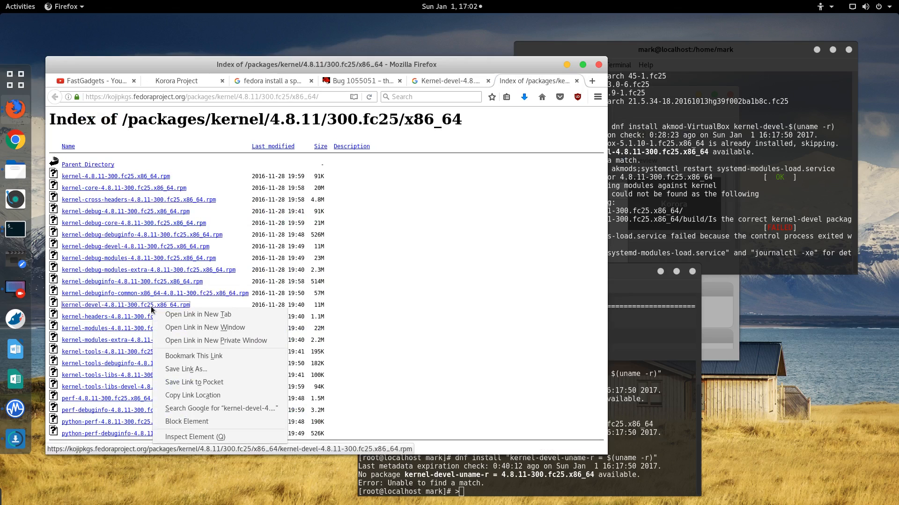
{"action": "left_click", "coordinate": [173, 369]}
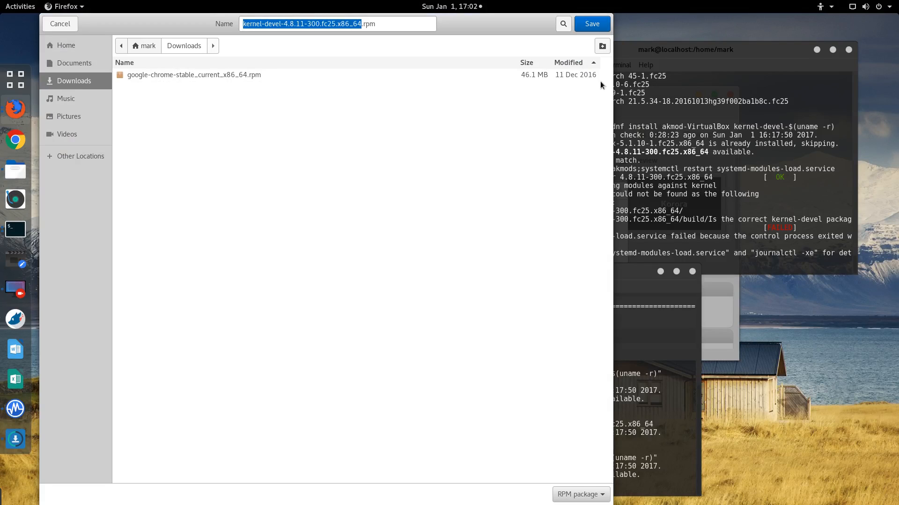
{"action": "left_click", "coordinate": [602, 25]}
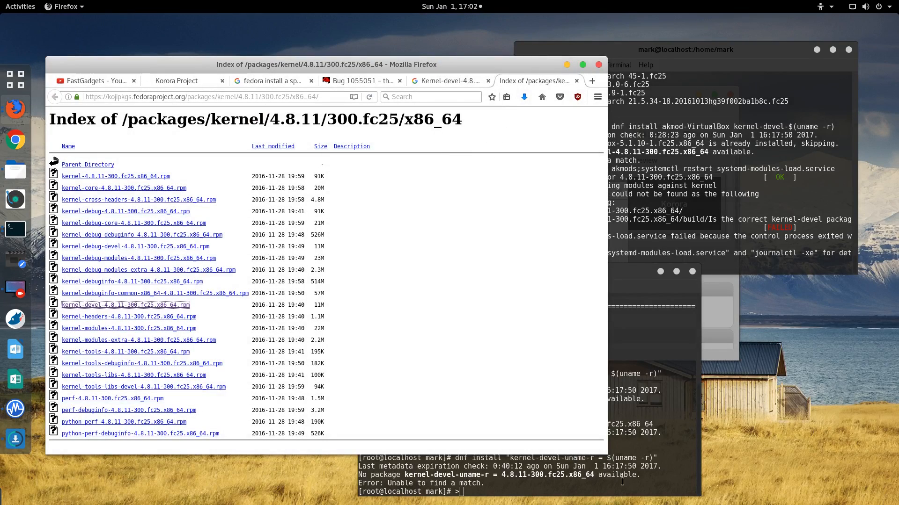
{"action": "left_click", "coordinate": [616, 463]}
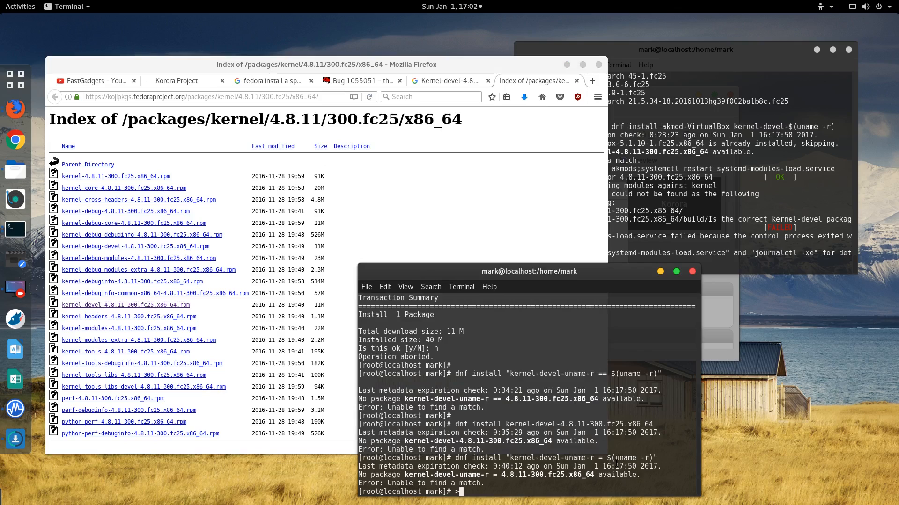
Step: Move into the Downloads folder and list the downloaded .rpm files
{"action": "key", "text": "ctrl+c"}
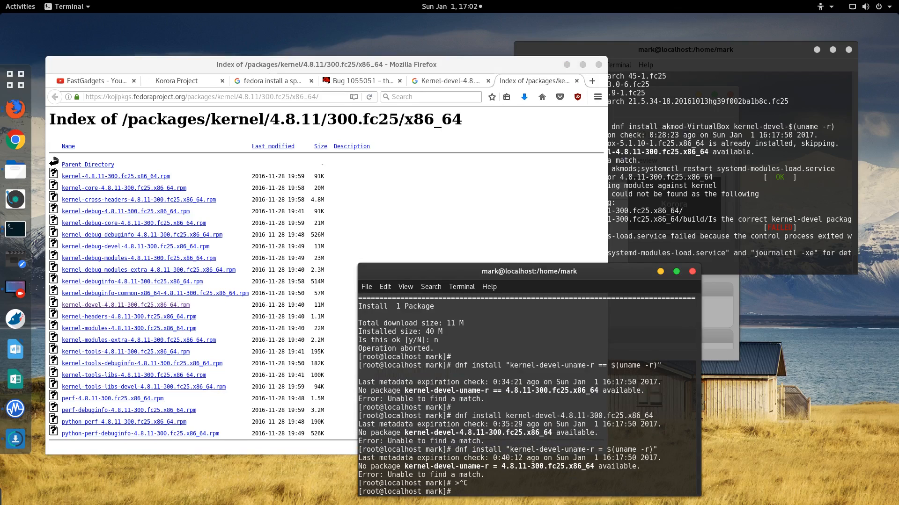
{"action": "type", "text": "pwd"}
{"action": "key", "text": "Return"}
{"action": "type", "text": "cd Dow"}
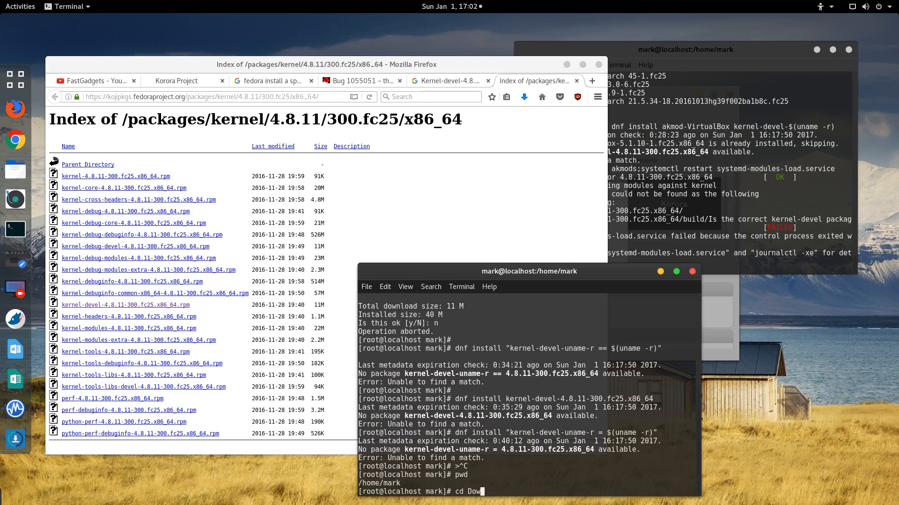
{"action": "type", "text": "nloads"}
{"action": "key", "text": "Return"}
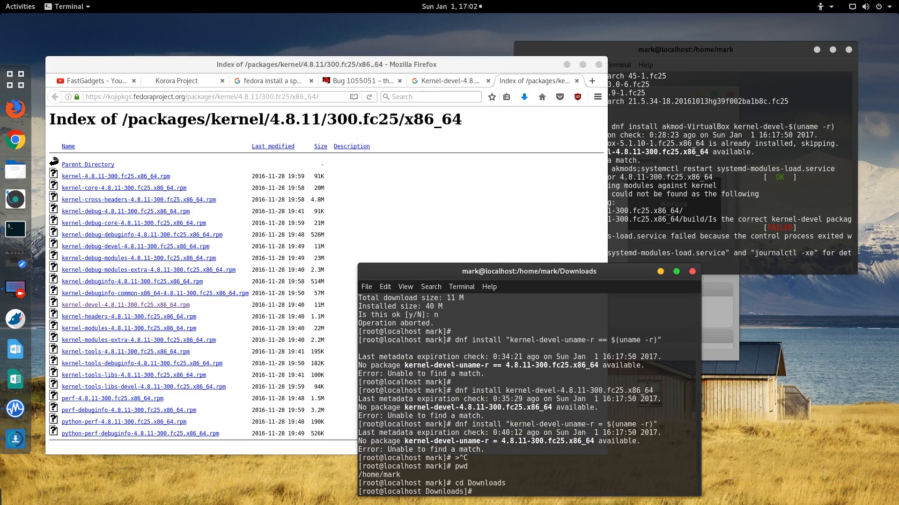
{"action": "type", "text": "ls *.rpm"}
{"action": "key", "text": "Return"}
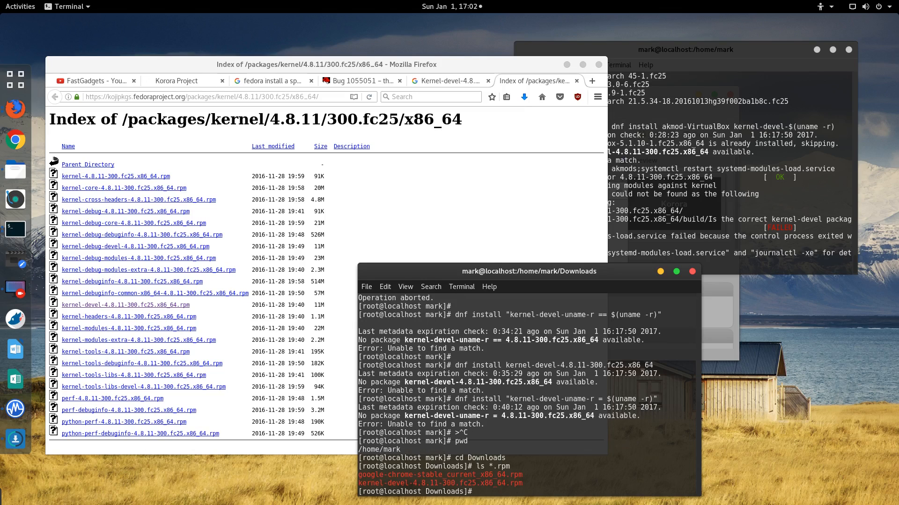
Step: Install kernel-devel-4.8.11-300.fc25.x86_64.rpm with rpm -ivh
{"action": "type", "text": "dnf install kernel"}
{"action": "key", "text": "Tab"}
{"action": "key", "text": "Tab"}
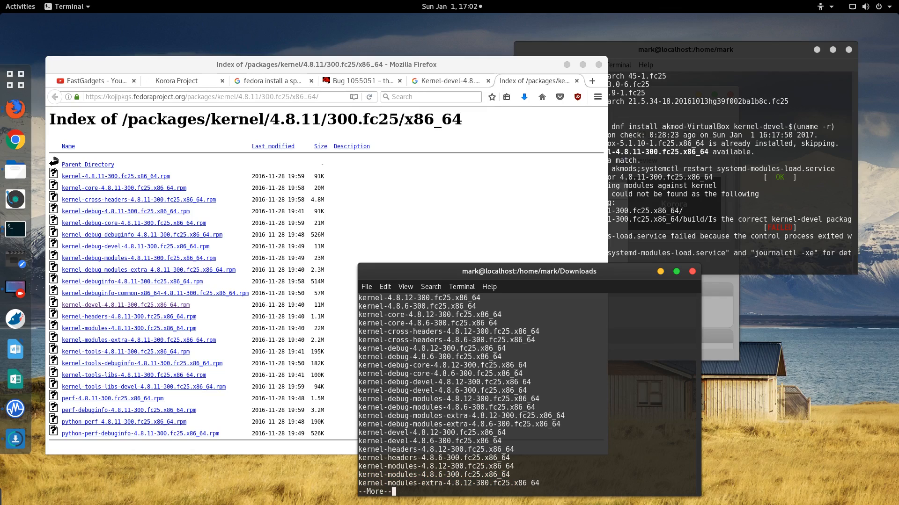
{"action": "key", "text": "ctrl+c"}
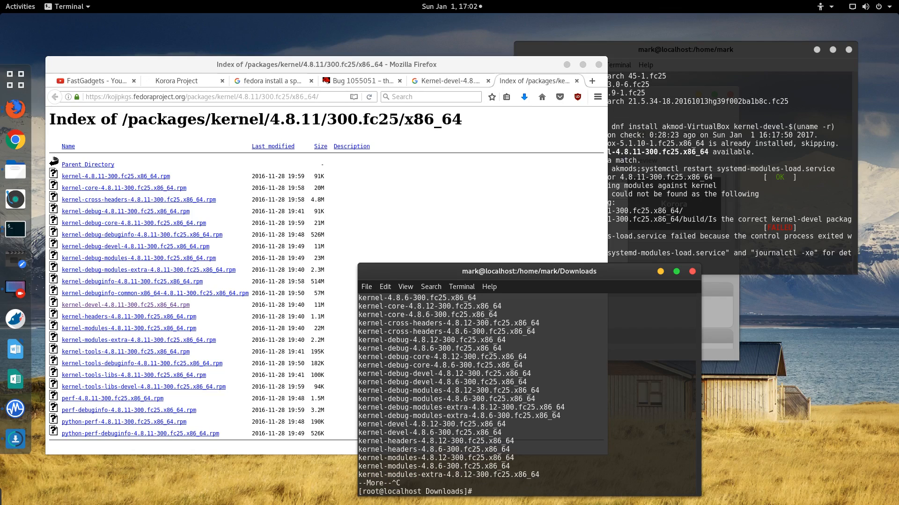
{"action": "type", "text": "rpm -ivh kernel"}
{"action": "key", "text": "Tab"}
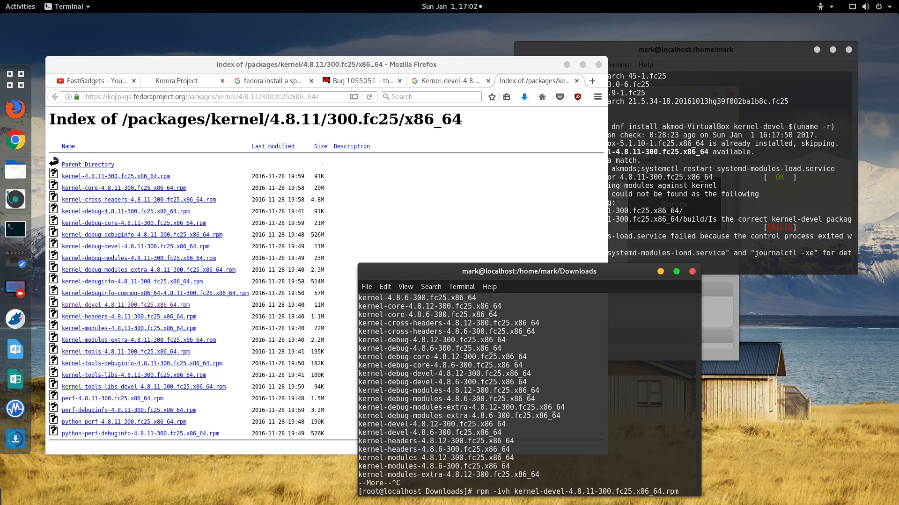
{"action": "key", "text": "Return"}
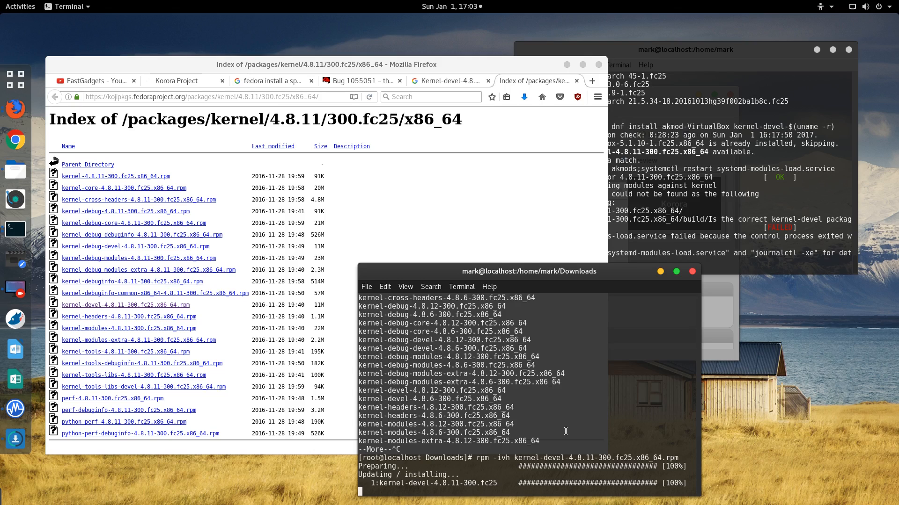
{"action": "key", "text": "Return"}
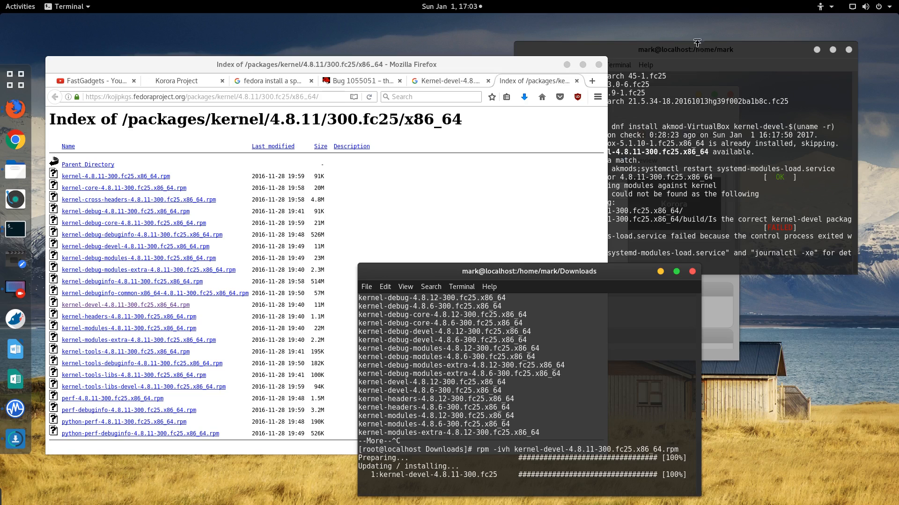
Step: Rerun akmods;systemctl restart systemd-modules-load.service to rebuild the VirtualBox kmod
{"action": "key", "text": "Return"}
{"action": "left_click_drag", "start_coordinate": [710, 55], "coordinate": [716, 39]}
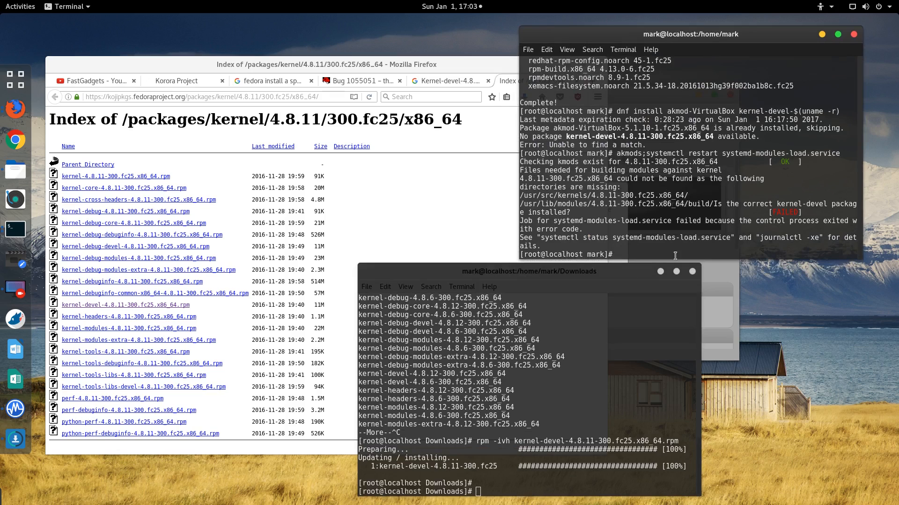
{"action": "key", "text": "Up"}
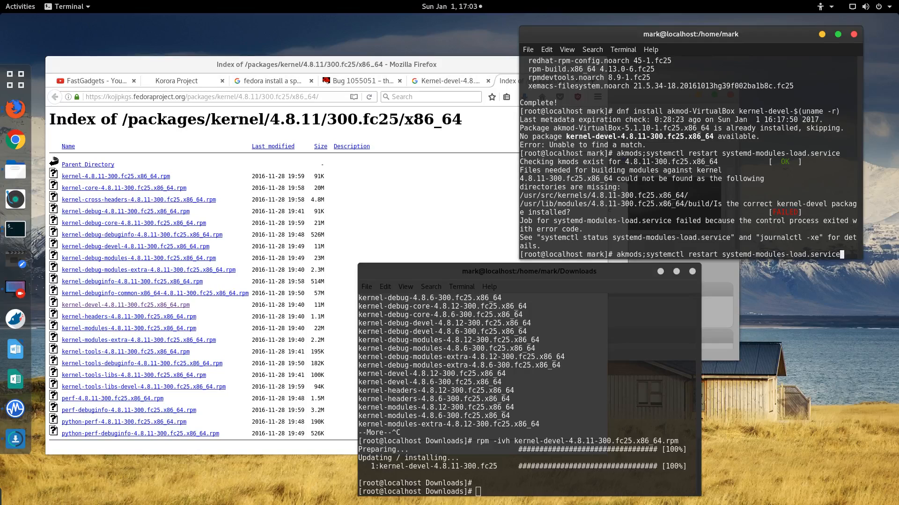
{"action": "key", "text": "Return"}
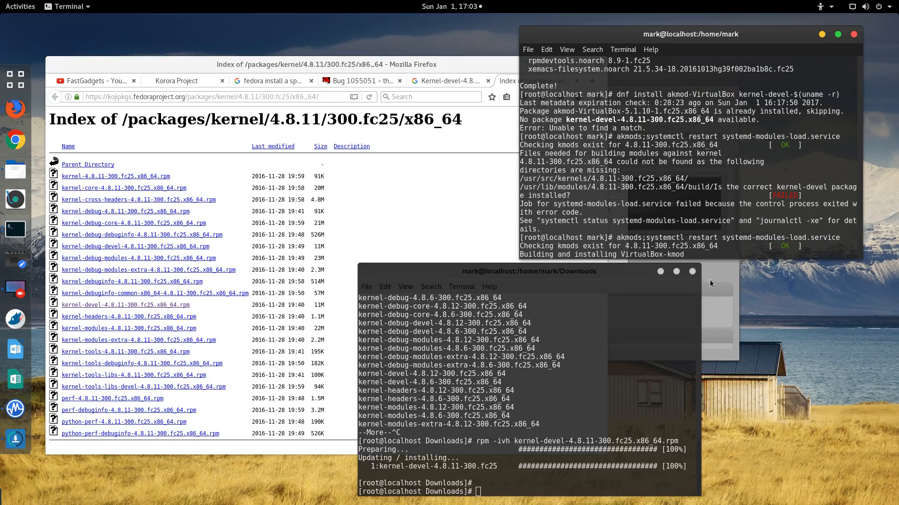
{"action": "left_click_drag", "start_coordinate": [779, 247], "coordinate": [807, 243]}
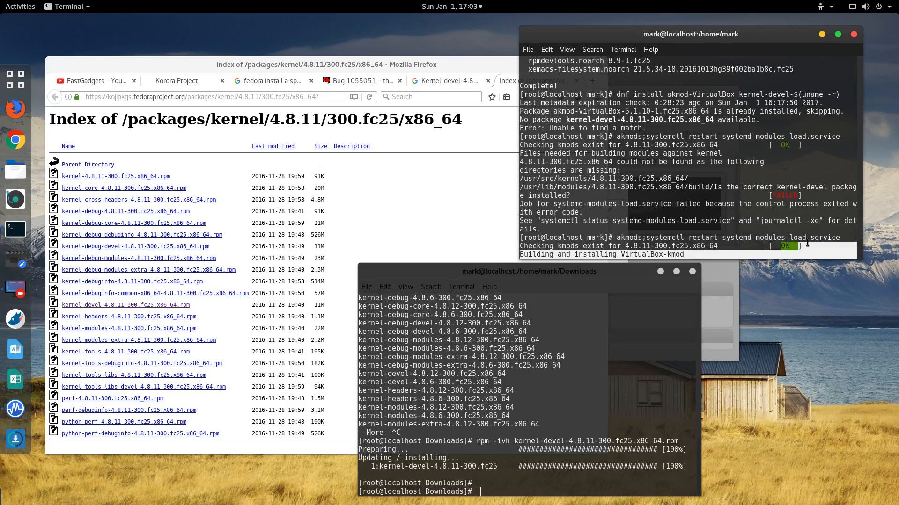
{"action": "left_click", "coordinate": [807, 242]}
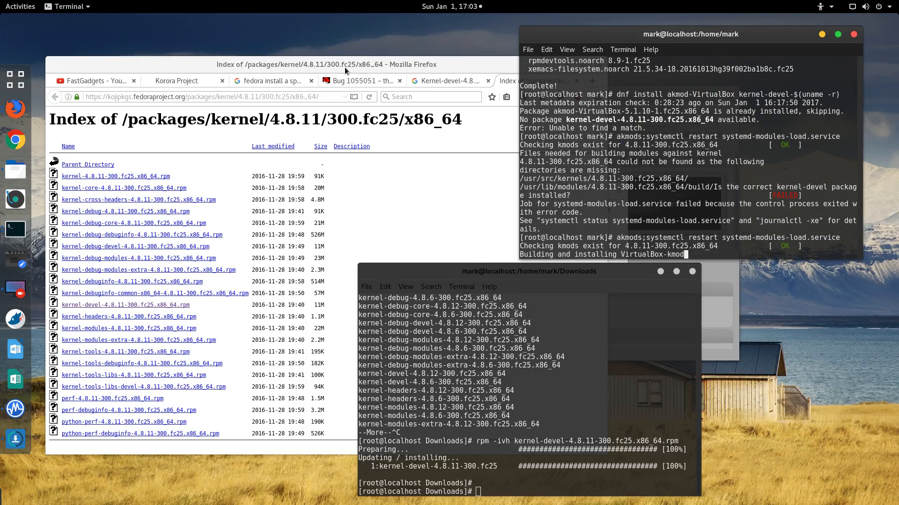
{"action": "left_click", "coordinate": [368, 61]}
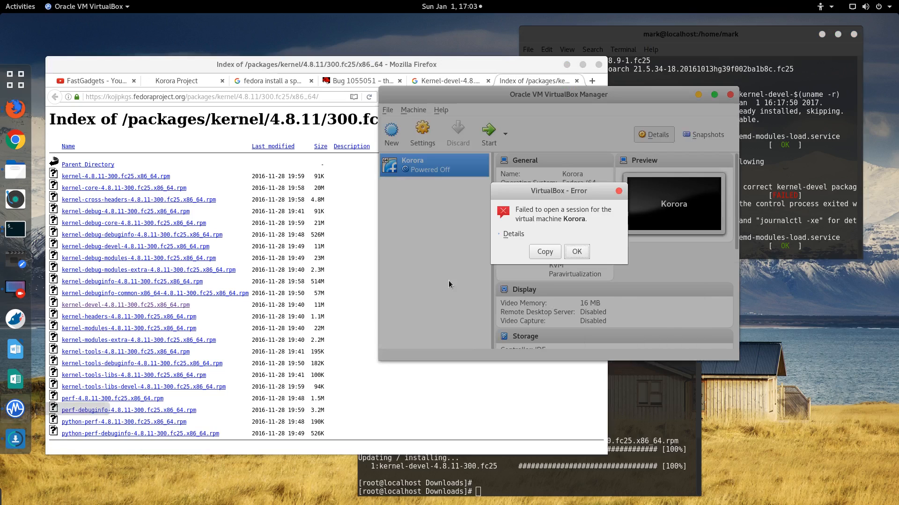
Step: Dismiss the failed-session error, reopen the VirtualBox Manager, and retry starting the Korora VM
{"action": "left_click", "coordinate": [576, 249]}
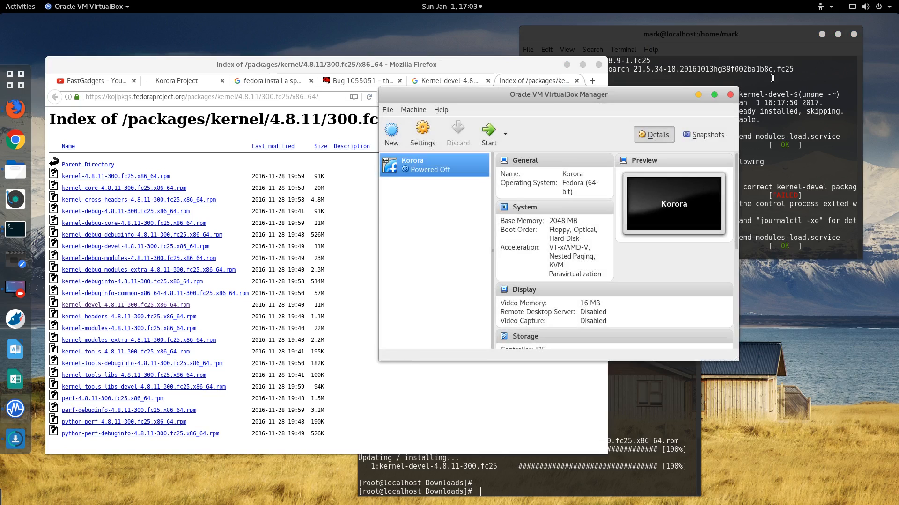
{"action": "left_click", "coordinate": [730, 95]}
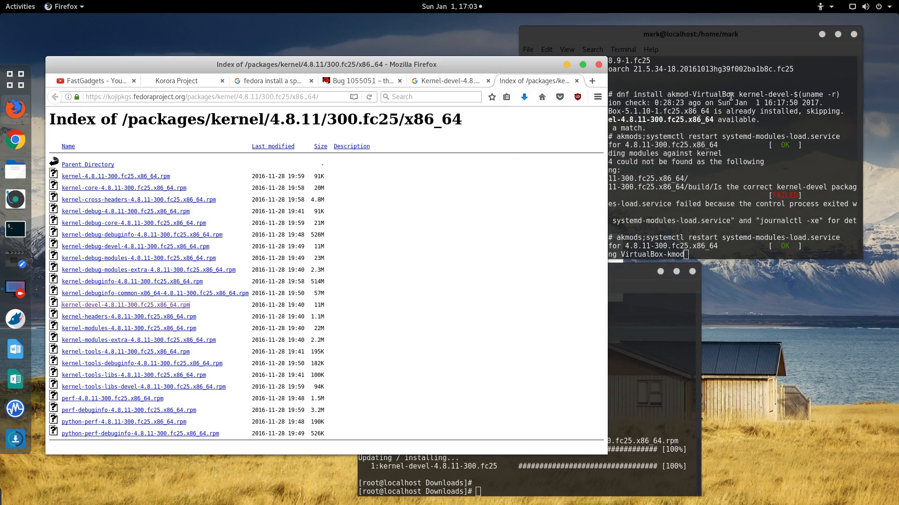
{"action": "left_click", "coordinate": [13, 413]}
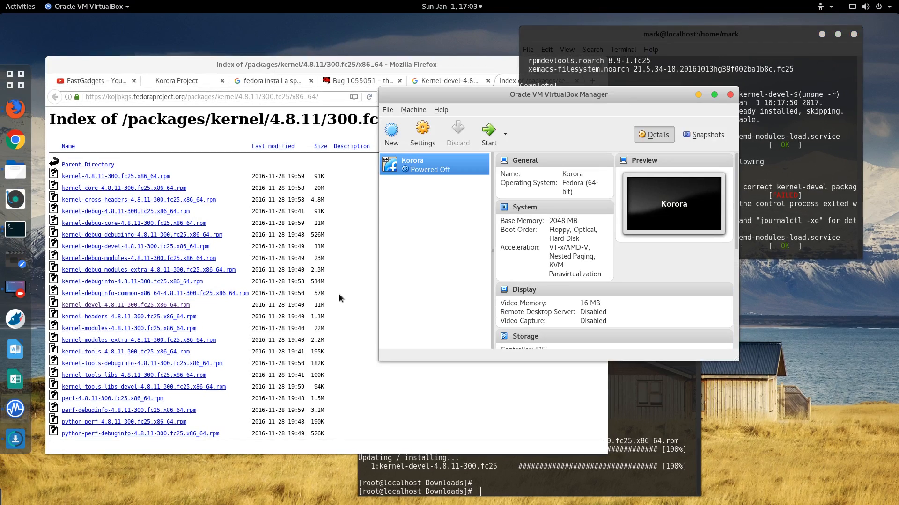
{"action": "double_click", "coordinate": [428, 168]}
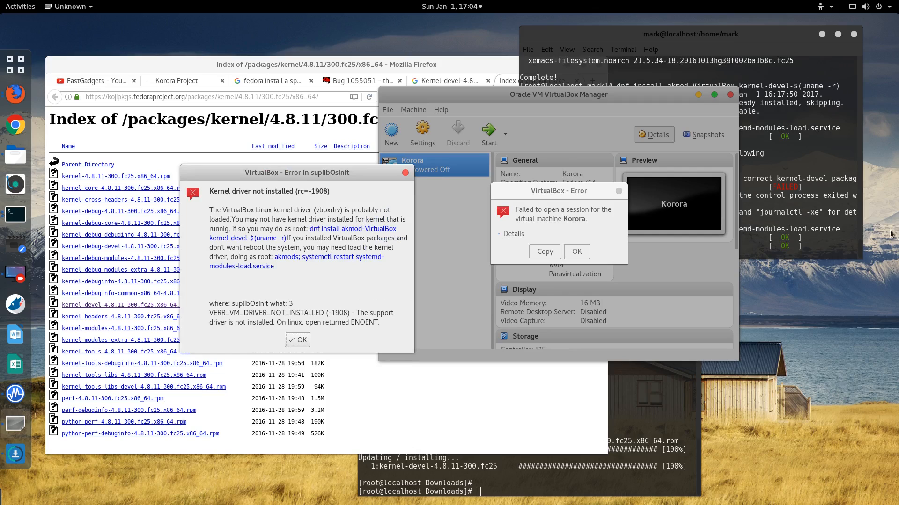
Step: Rerun the akmod-VirtualBox and kernel-devel install, then the akmods restart, from root terminal history
{"action": "left_click", "coordinate": [781, 203]}
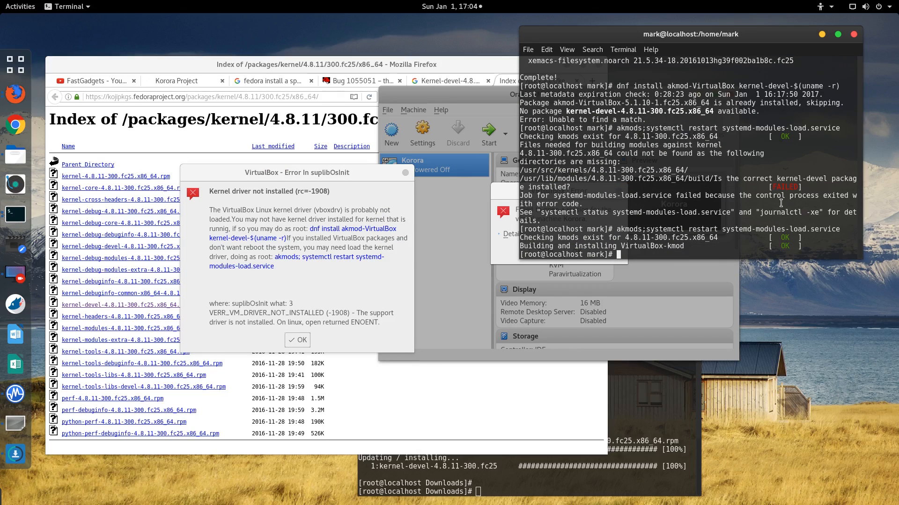
{"action": "key", "text": "ctrl+c"}
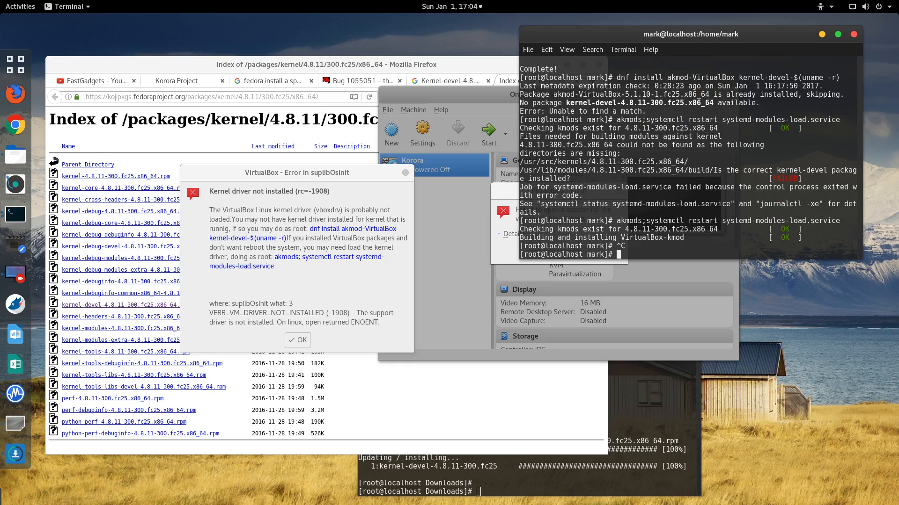
{"action": "key", "text": "Up"}
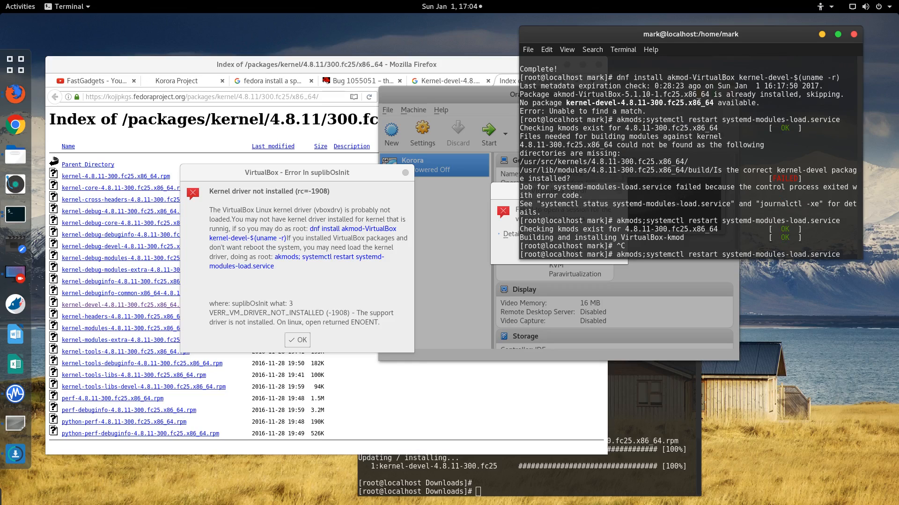
{"action": "key", "text": "Up"}
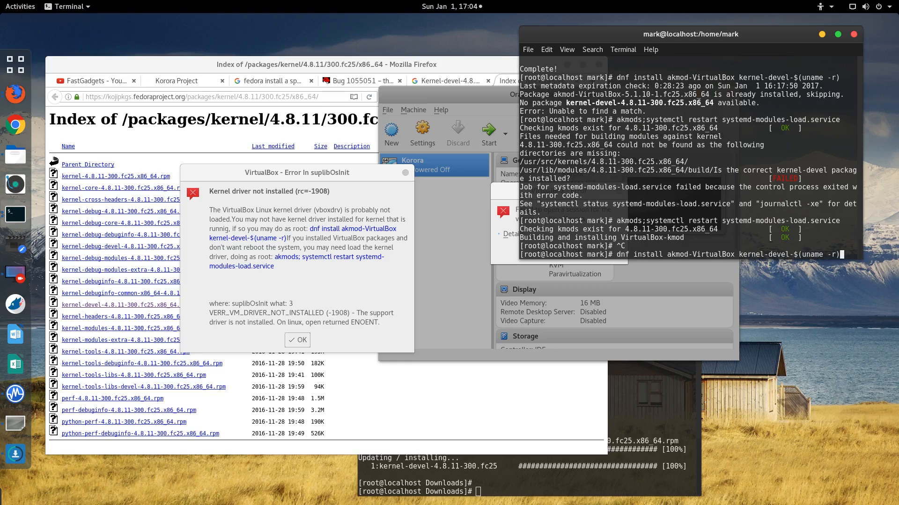
{"action": "key", "text": "Return"}
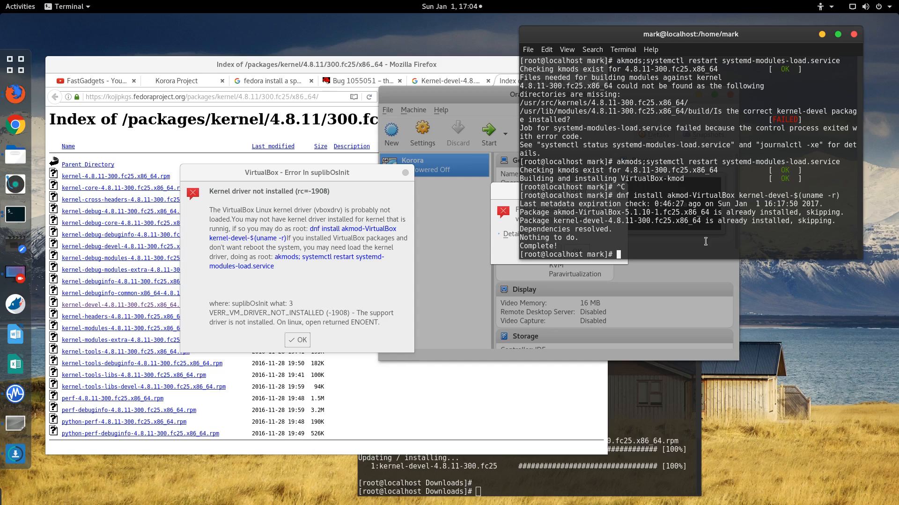
{"action": "key", "text": "Up"}
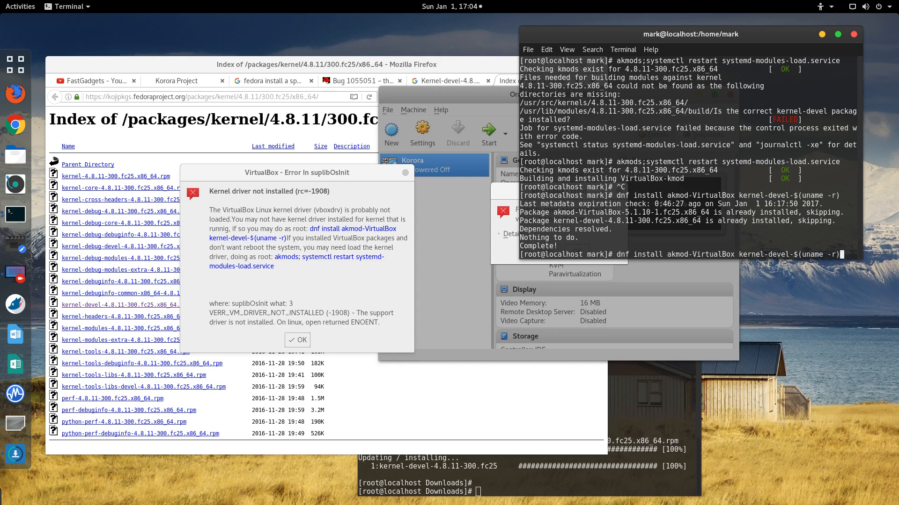
{"action": "key", "text": "Up"}
{"action": "key", "text": "Return"}
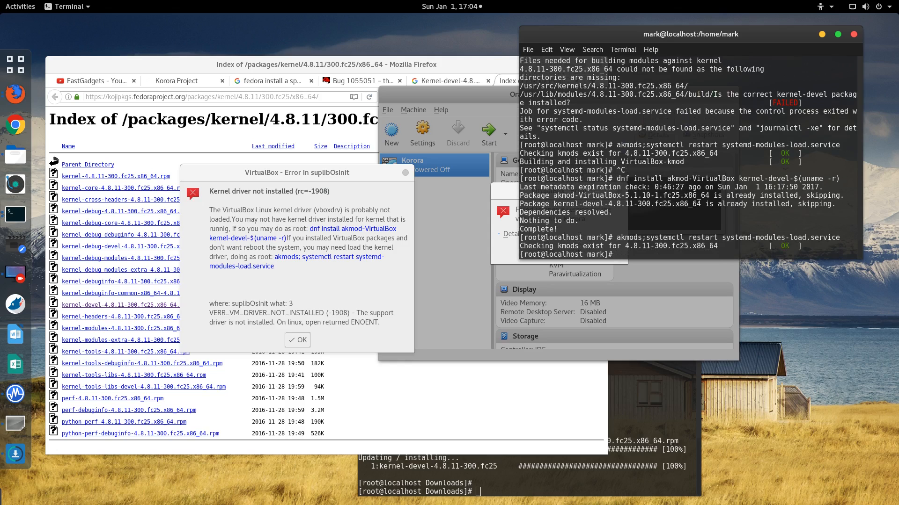
Step: Run setenforce and getenforce to check the SELinux mode
{"action": "type", "text": "setenforce"}
{"action": "key", "text": "Return"}
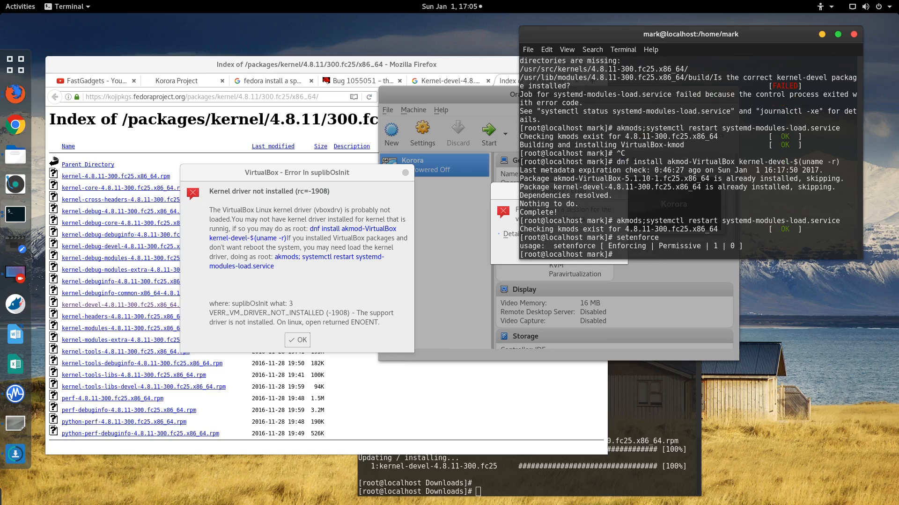
{"action": "type", "text": "getenforce"}
{"action": "key", "text": "Return"}
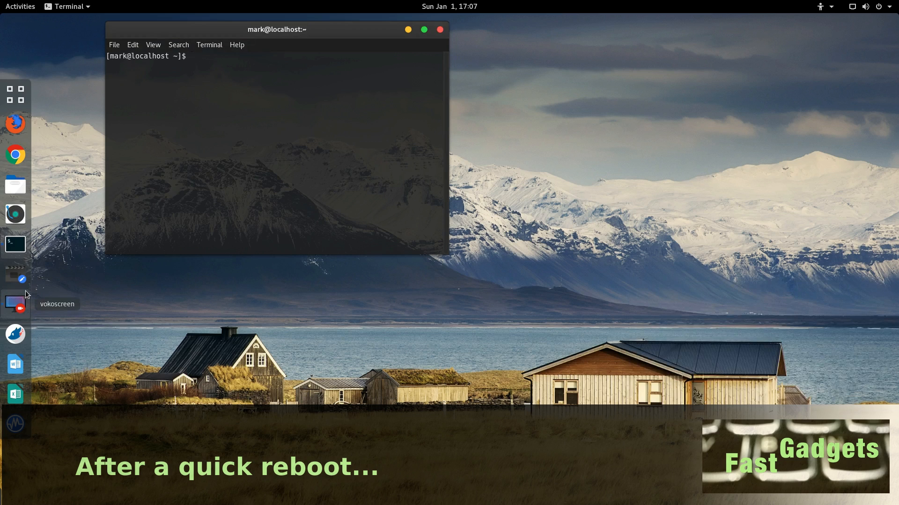
Step: Start Korora with korora-live-cinnamon-25-x86_64.iso from Downloads as the start-up disk
{"action": "left_click", "coordinate": [15, 424]}
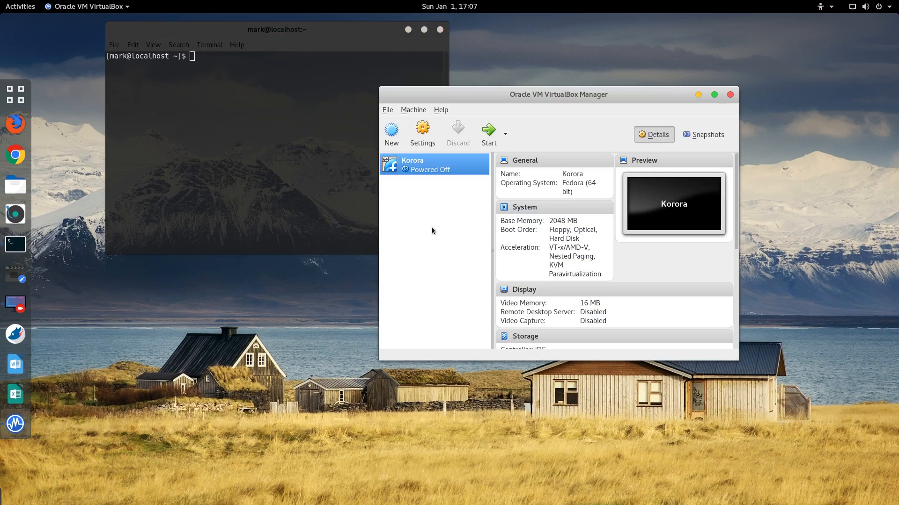
{"action": "left_click", "coordinate": [488, 132]}
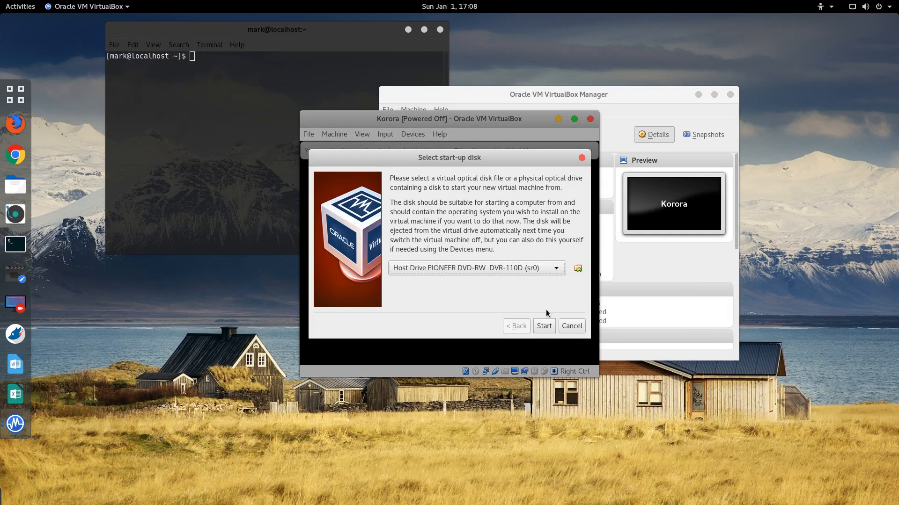
{"action": "left_click", "coordinate": [513, 268]}
{"action": "left_click", "coordinate": [513, 268]}
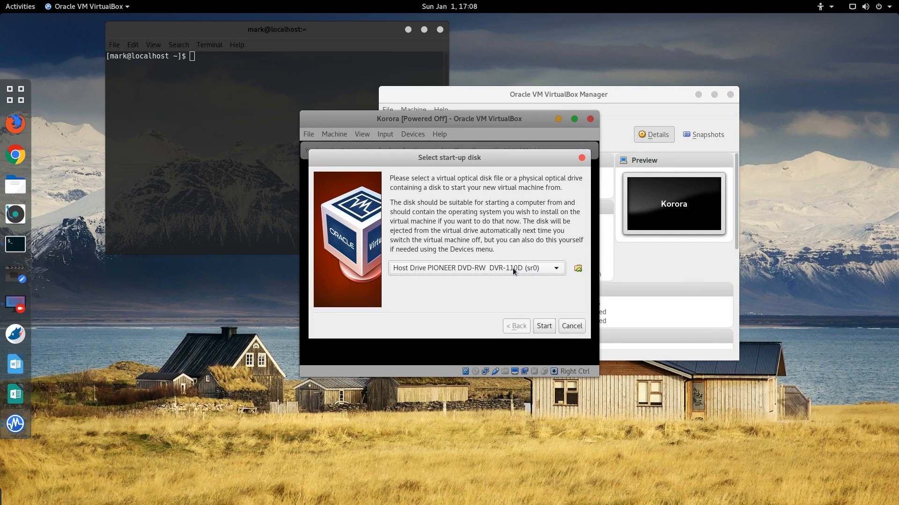
{"action": "left_click", "coordinate": [578, 269]}
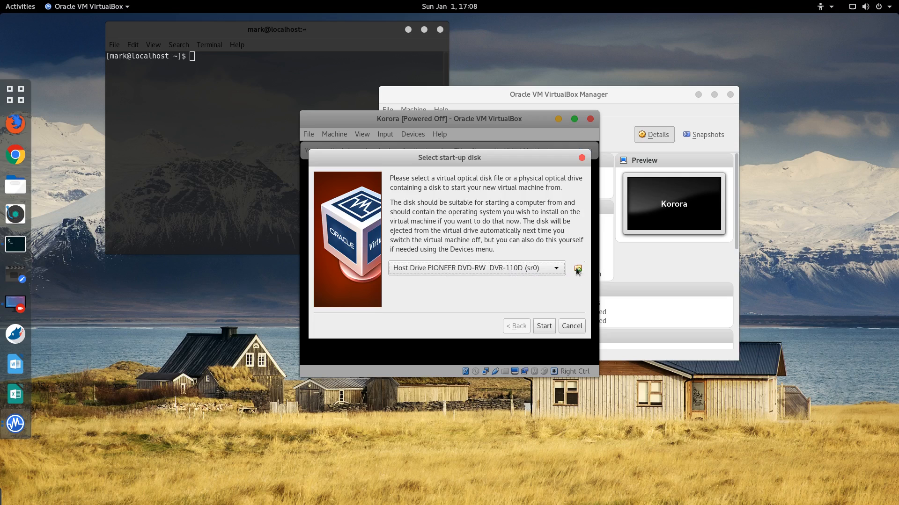
{"action": "left_click", "coordinate": [203, 99]}
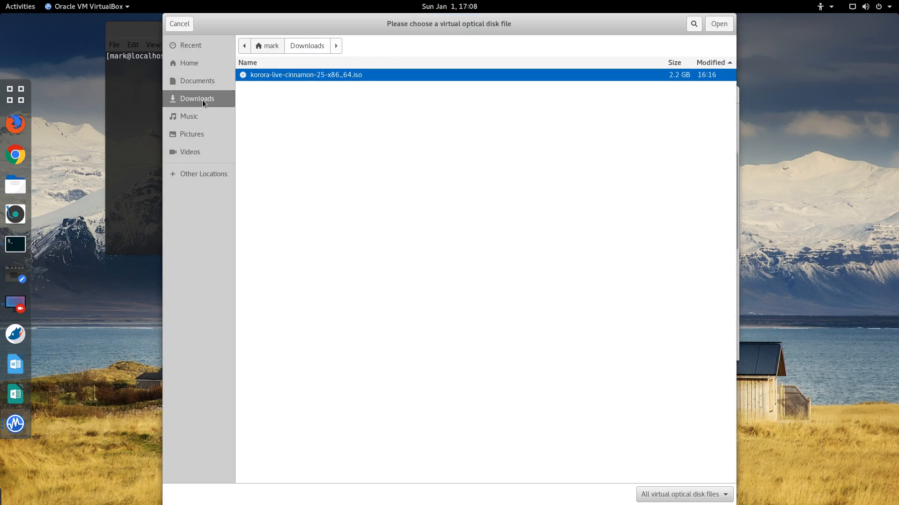
{"action": "double_click", "coordinate": [339, 75]}
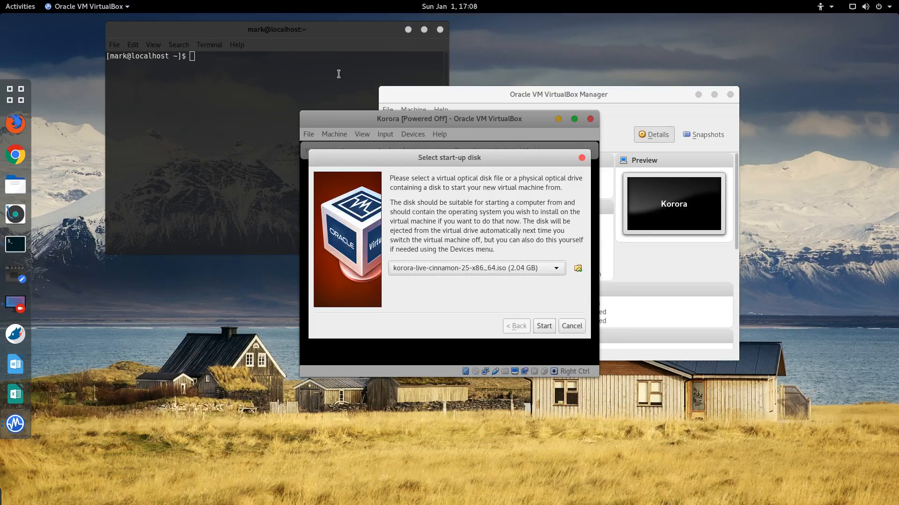
{"action": "left_click", "coordinate": [544, 326]}
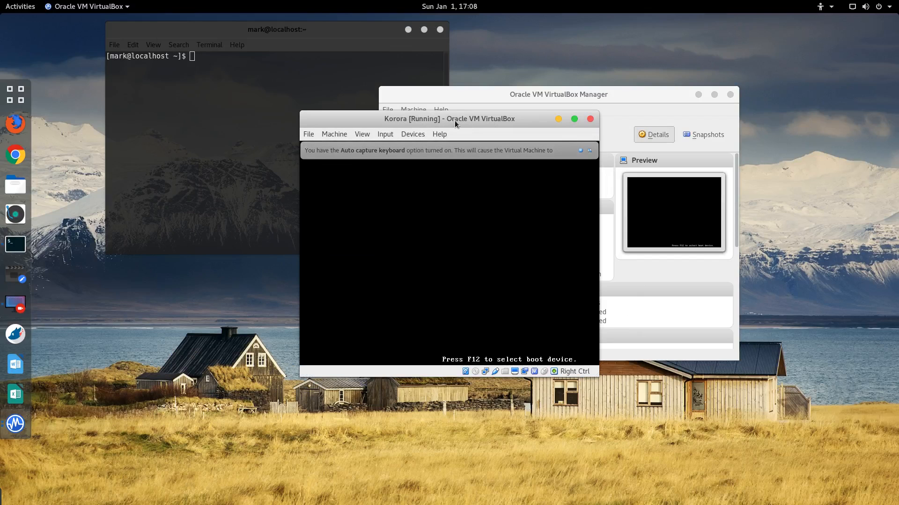
Step: Hide the VirtualBox Manager and terminal windows and reposition the VM window
{"action": "left_click_drag", "start_coordinate": [453, 120], "coordinate": [310, 150]}
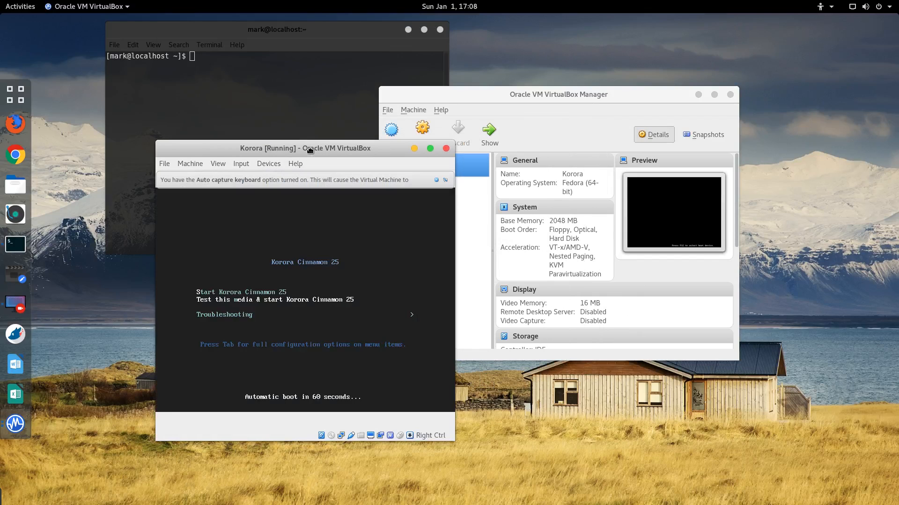
{"action": "left_click", "coordinate": [698, 95]}
{"action": "left_click", "coordinate": [408, 30]}
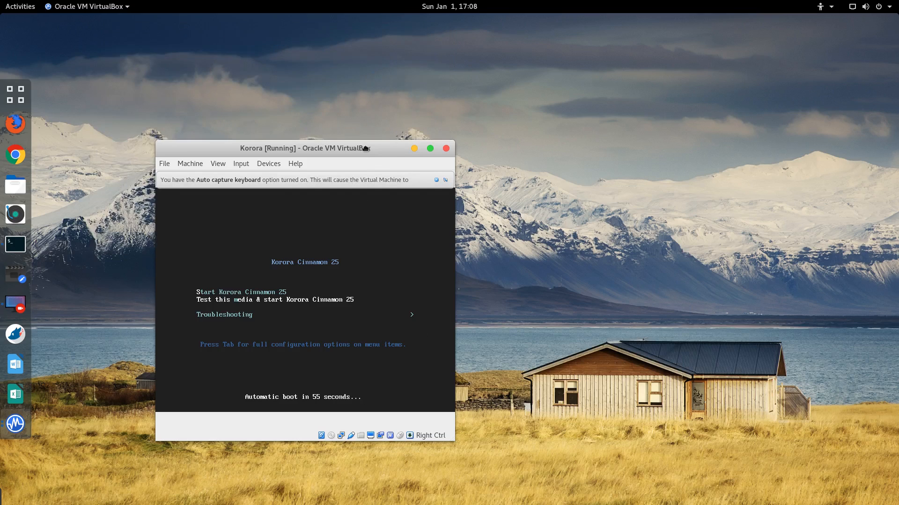
{"action": "left_click_drag", "start_coordinate": [365, 149], "coordinate": [457, 106]}
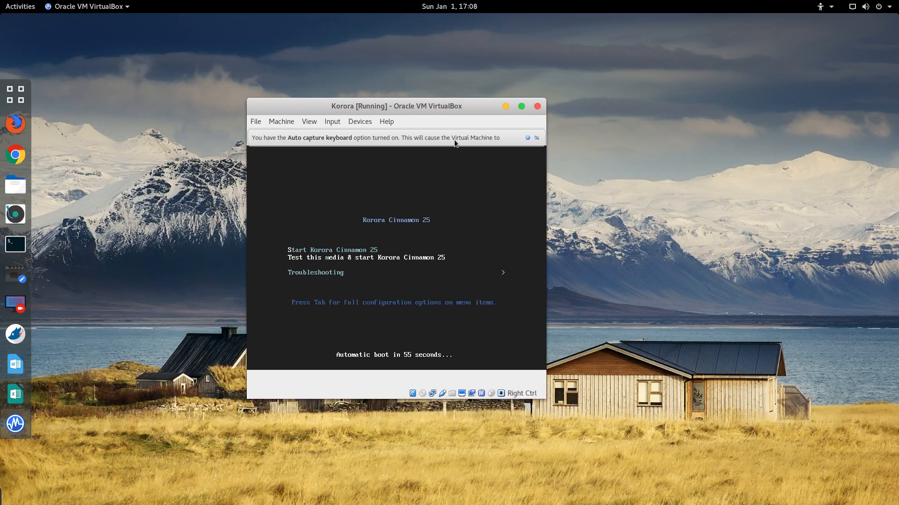
Step: Capture input into the VM with 'Do not show again' ticked, then boot Start Korora Cinnamon 25
{"action": "left_click", "coordinate": [424, 338]}
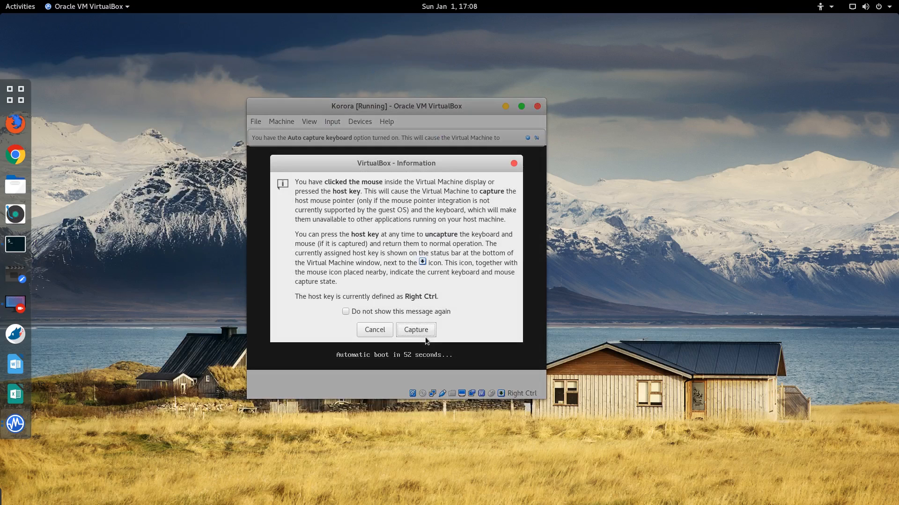
{"action": "left_click", "coordinate": [346, 312]}
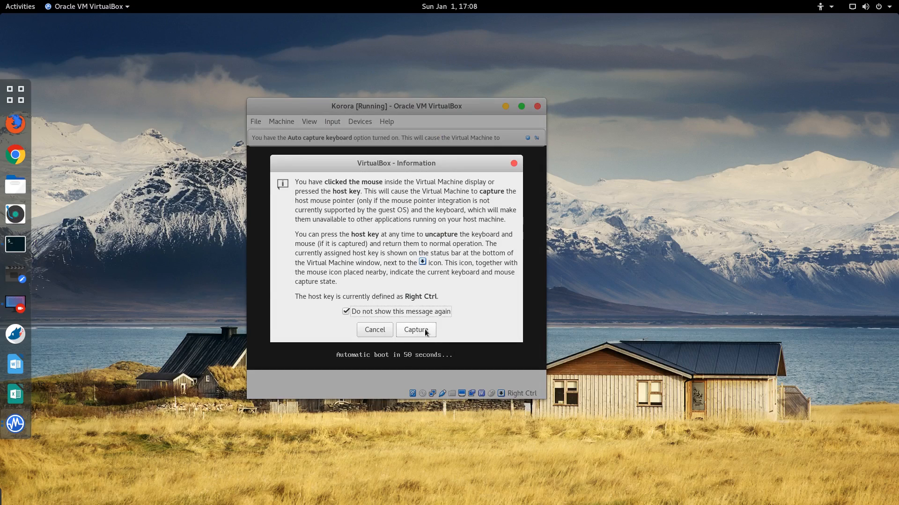
{"action": "left_click", "coordinate": [416, 330]}
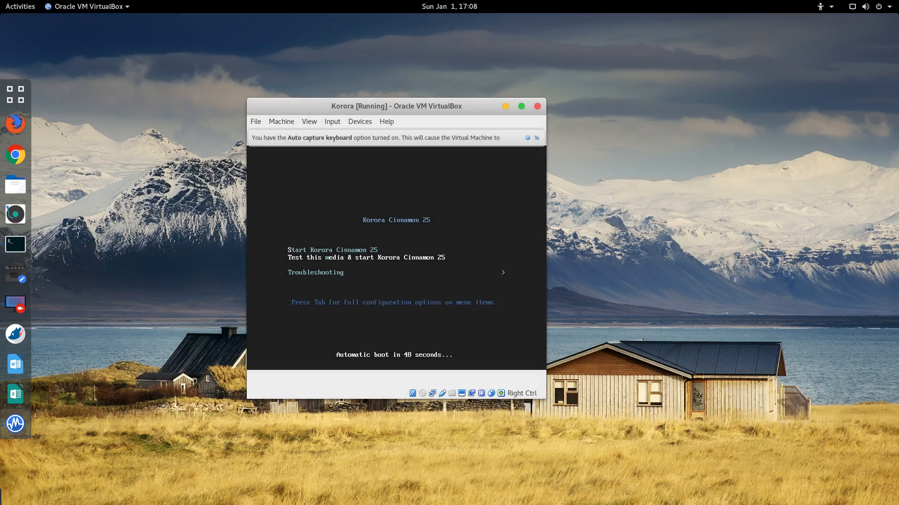
{"action": "key", "text": "Up"}
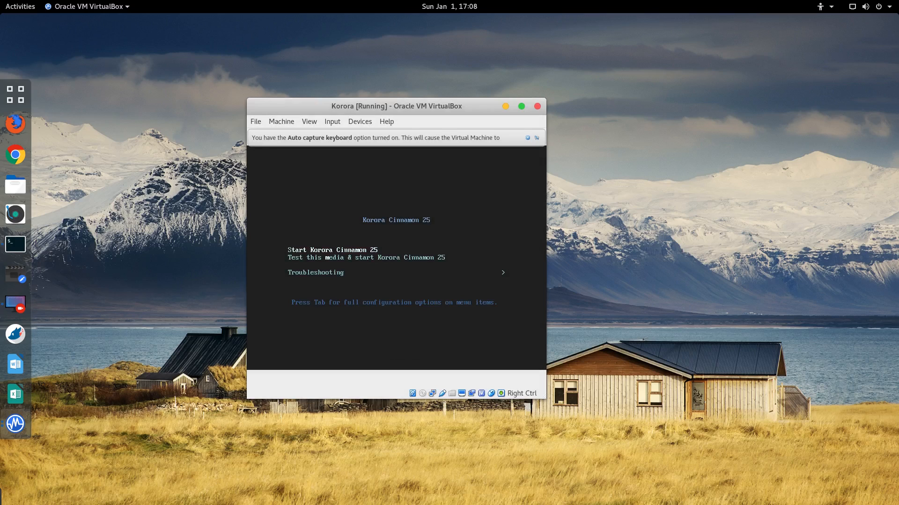
{"action": "key", "text": "Return"}
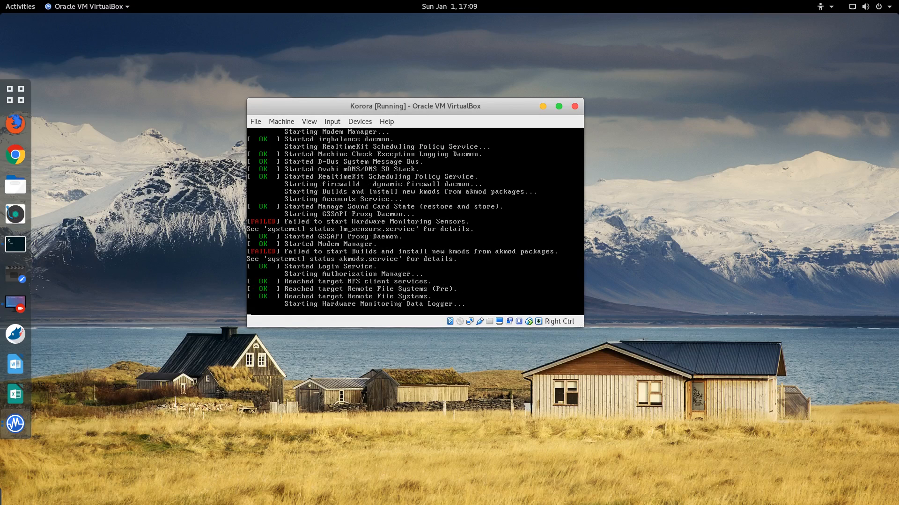
Step: Log in to the live session as Live System User and reposition the VM window
{"action": "left_click_drag", "start_coordinate": [433, 104], "coordinate": [419, 131]}
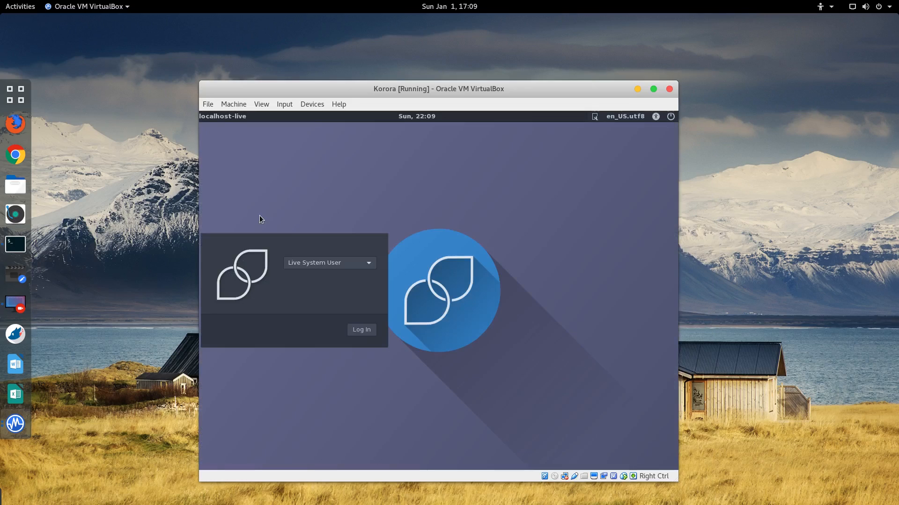
{"action": "left_click", "coordinate": [366, 333]}
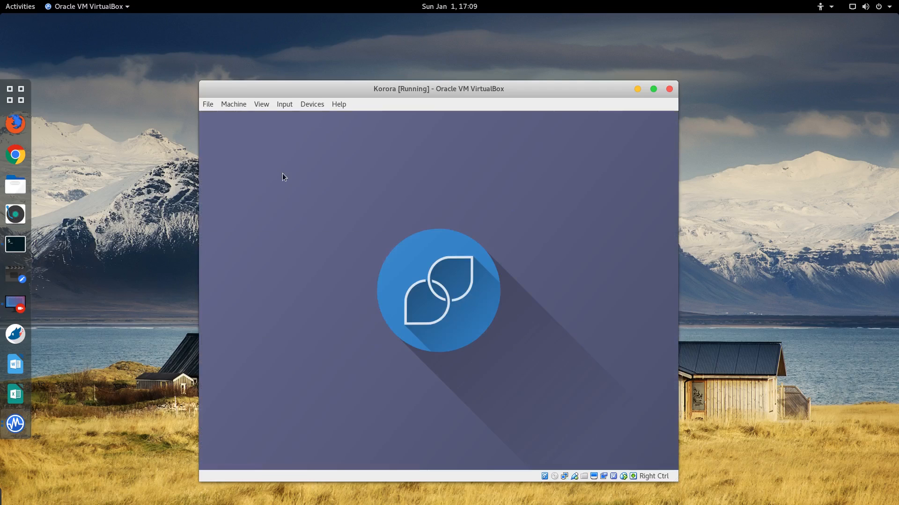
{"action": "double_click", "coordinate": [349, 88]}
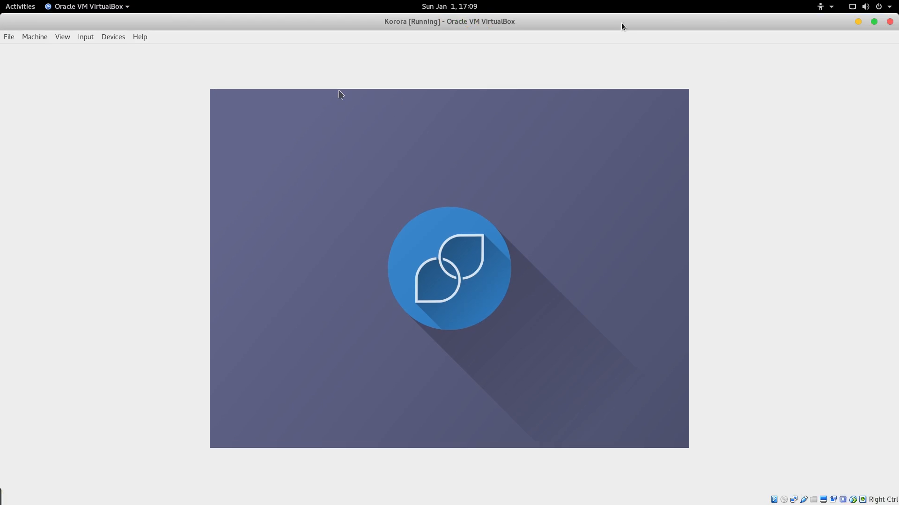
{"action": "double_click", "coordinate": [689, 19]}
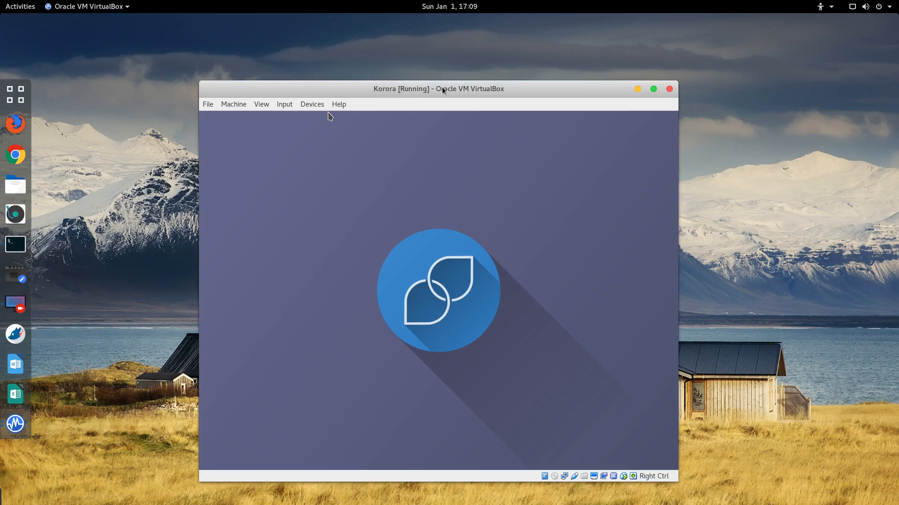
{"action": "left_click_drag", "start_coordinate": [443, 90], "coordinate": [431, 50]}
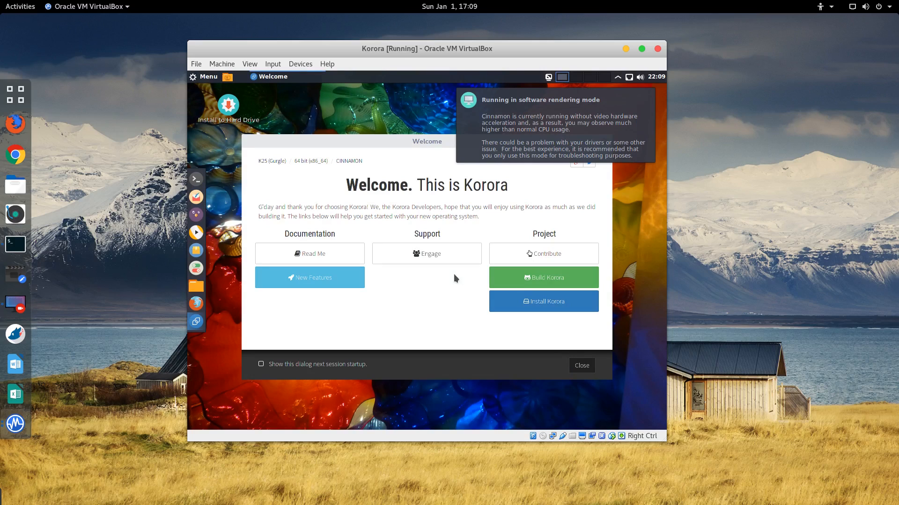
Step: Launch the Korora installer, pick the English (Zimbabwe) locale, and continue past language selection
{"action": "left_click", "coordinate": [541, 304]}
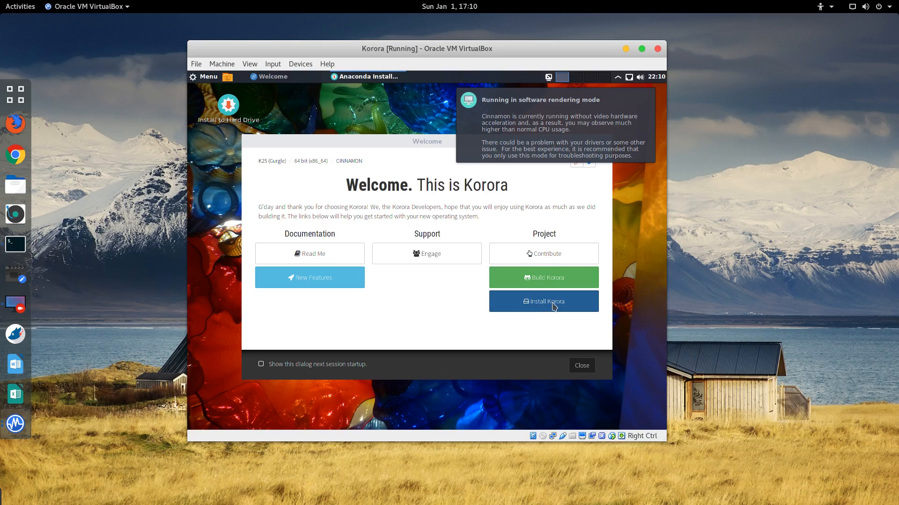
{"action": "left_click", "coordinate": [580, 368]}
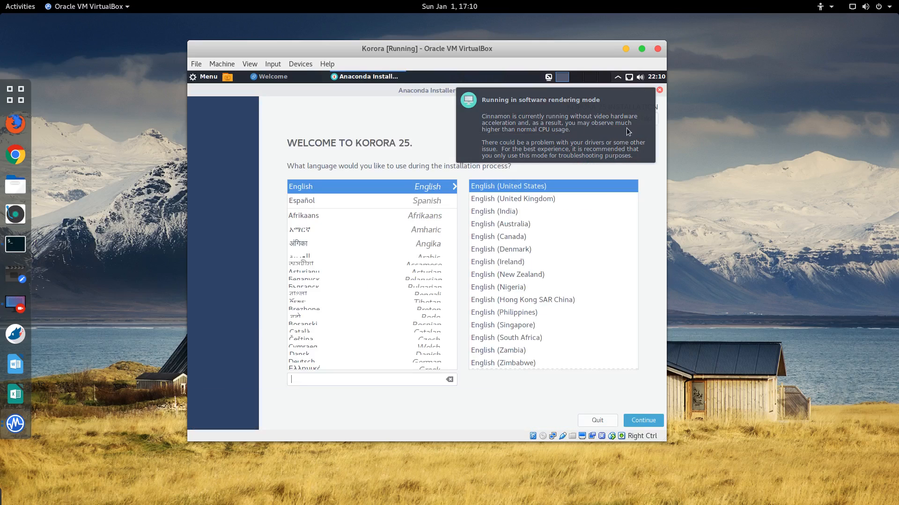
{"action": "left_click", "coordinate": [632, 363]}
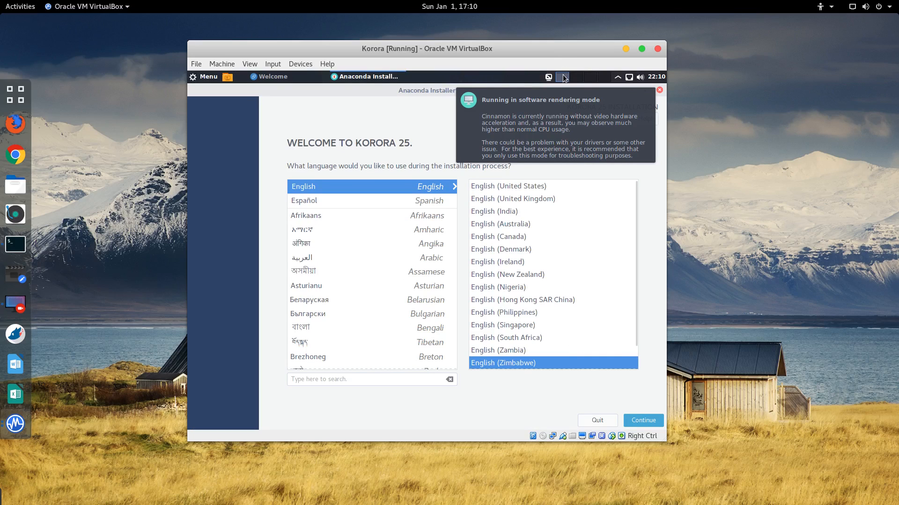
{"action": "left_click", "coordinate": [535, 109]}
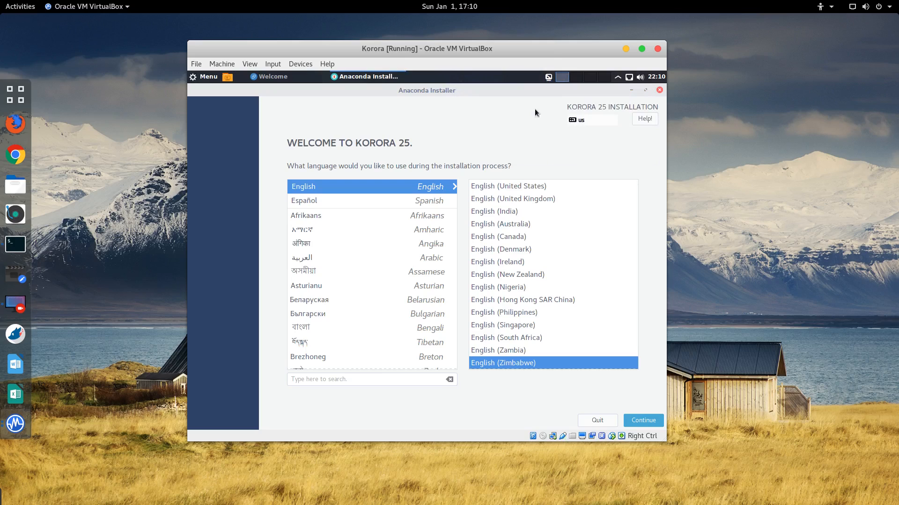
{"action": "left_click", "coordinate": [651, 421]}
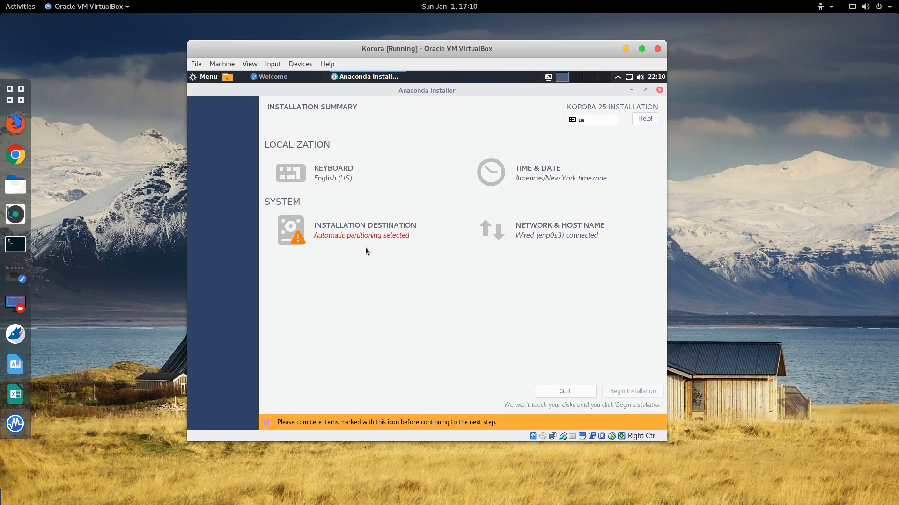
Step: Select the 8 GiB VBOX HARDDISK as installation destination, then cancel to add more disks
{"action": "left_click", "coordinate": [361, 232]}
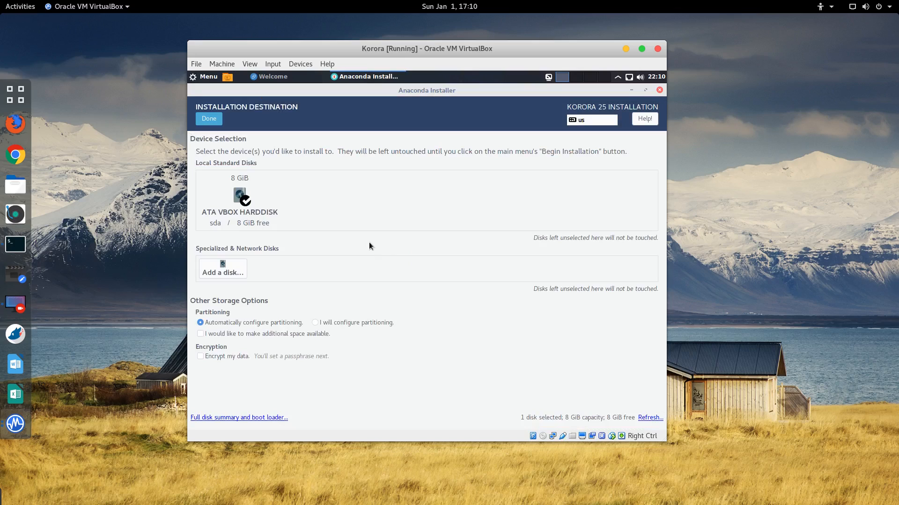
{"action": "left_click", "coordinate": [213, 120]}
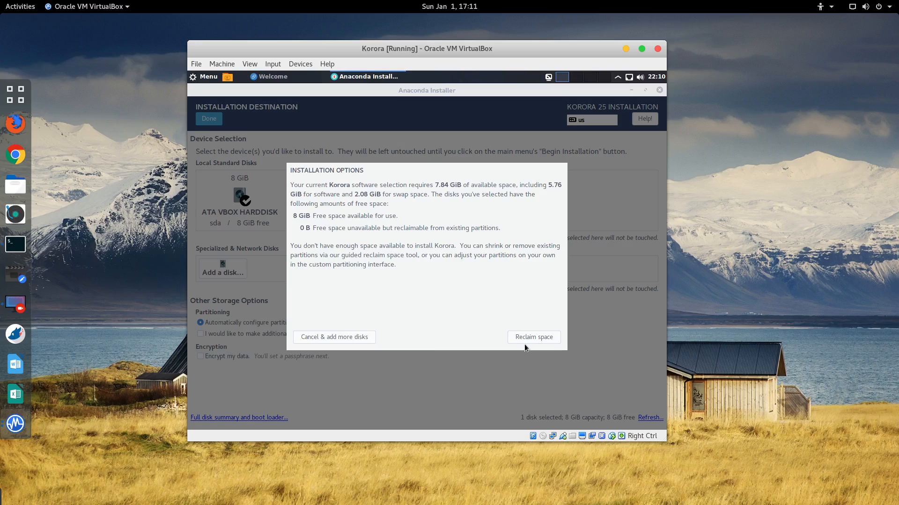
{"action": "left_click", "coordinate": [336, 338]}
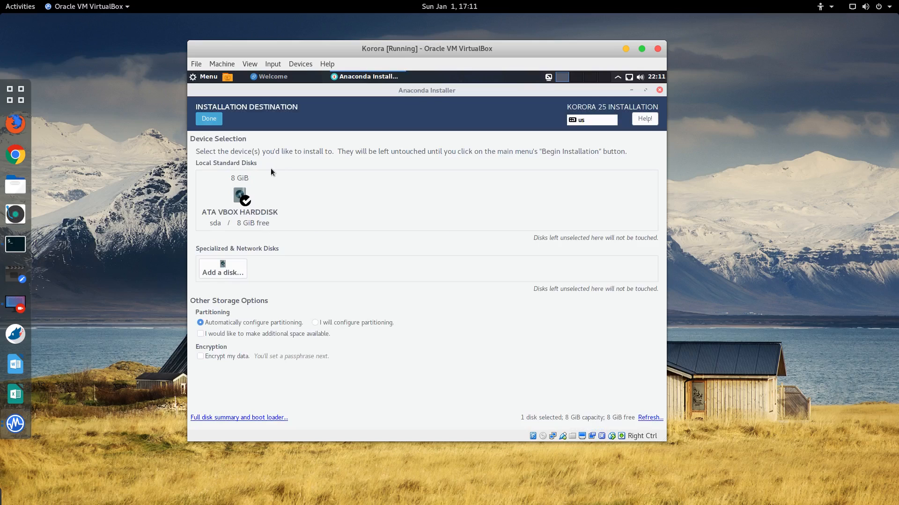
{"action": "left_click", "coordinate": [220, 64]}
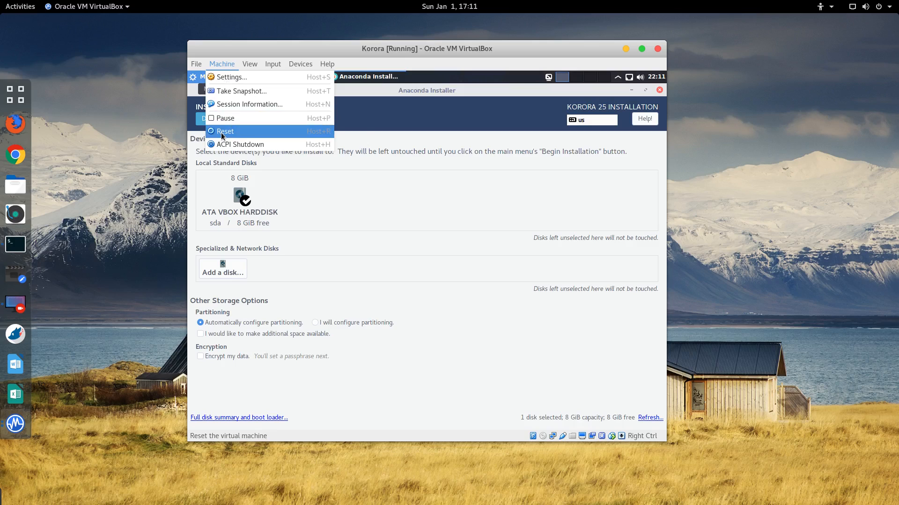
Step: Power off the running Korora VM
{"action": "left_click", "coordinate": [658, 94]}
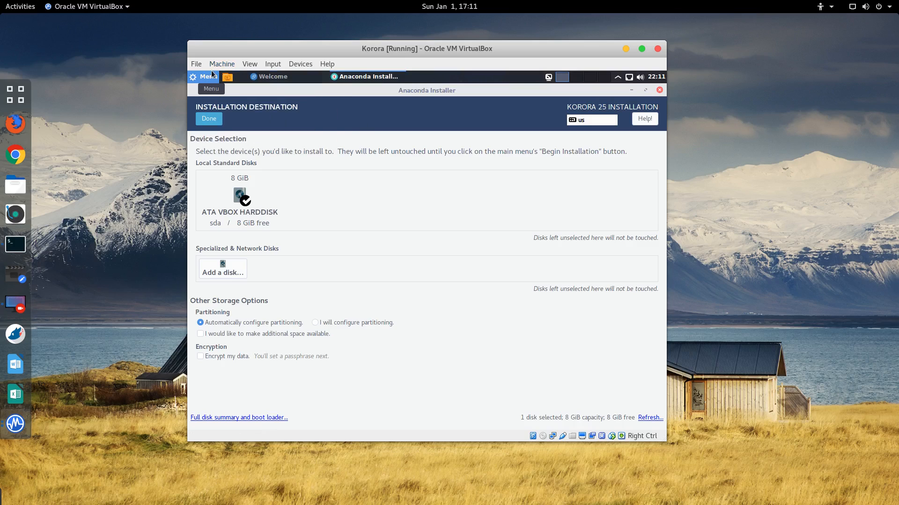
{"action": "left_click", "coordinate": [658, 49]}
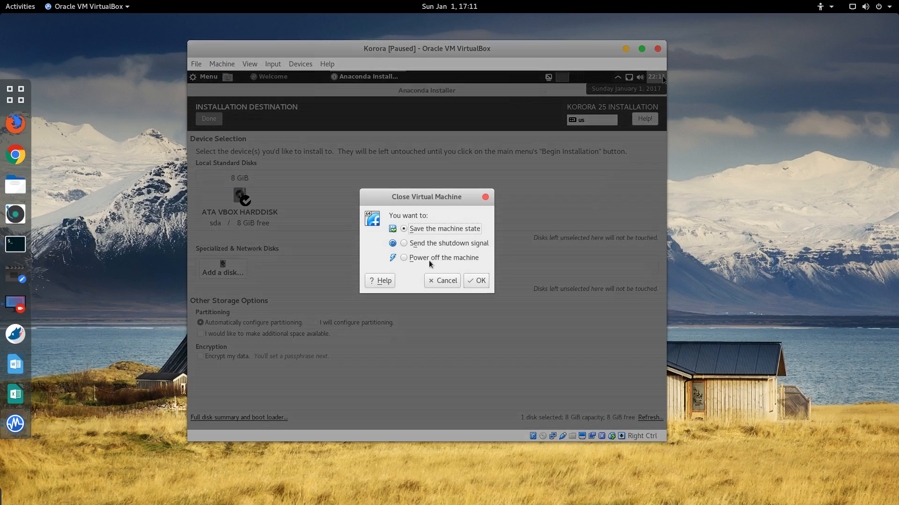
{"action": "left_click", "coordinate": [426, 257]}
{"action": "left_click", "coordinate": [477, 281]}
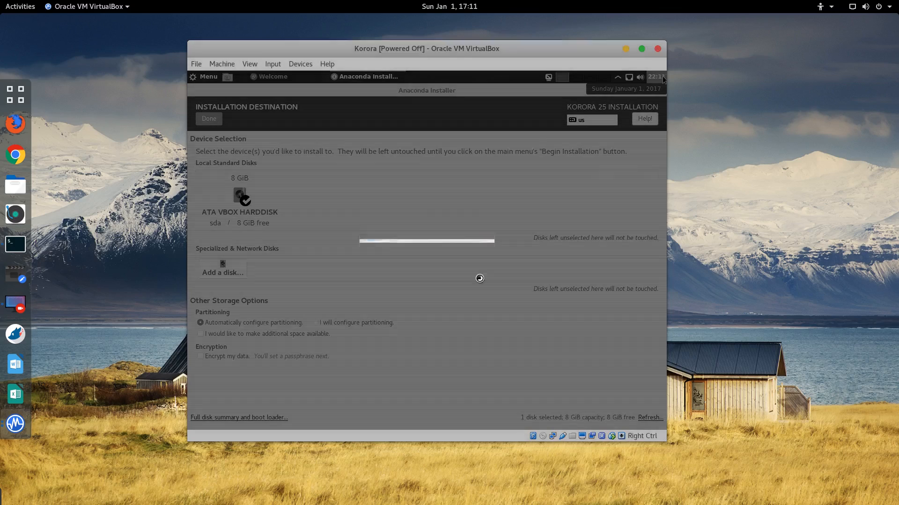
Step: Detach the 8 GB Korora.vdi from the SATA controller in Korora's Storage settings
{"action": "left_click", "coordinate": [15, 424]}
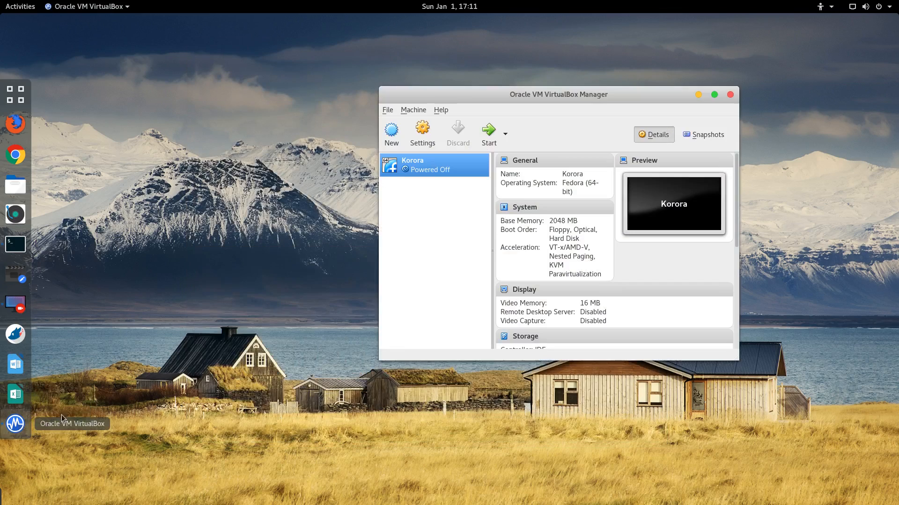
{"action": "left_click", "coordinate": [428, 148]}
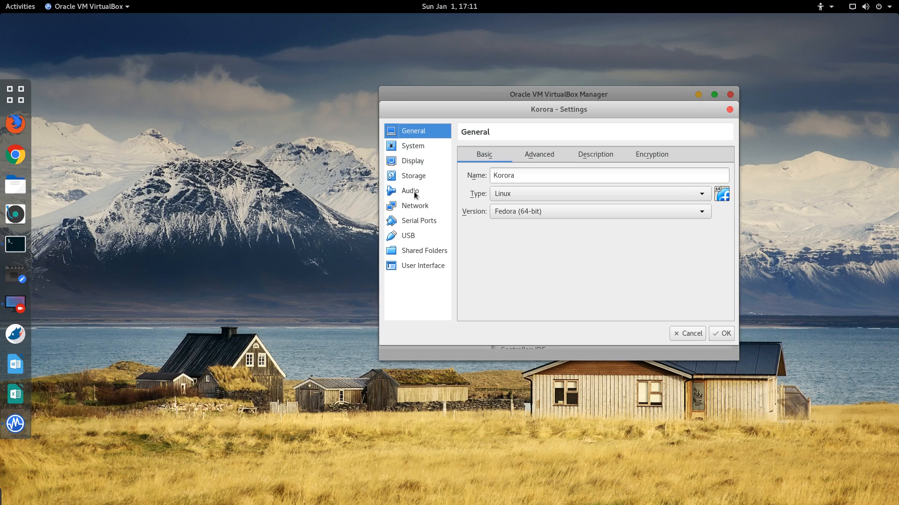
{"action": "left_click", "coordinate": [413, 175]}
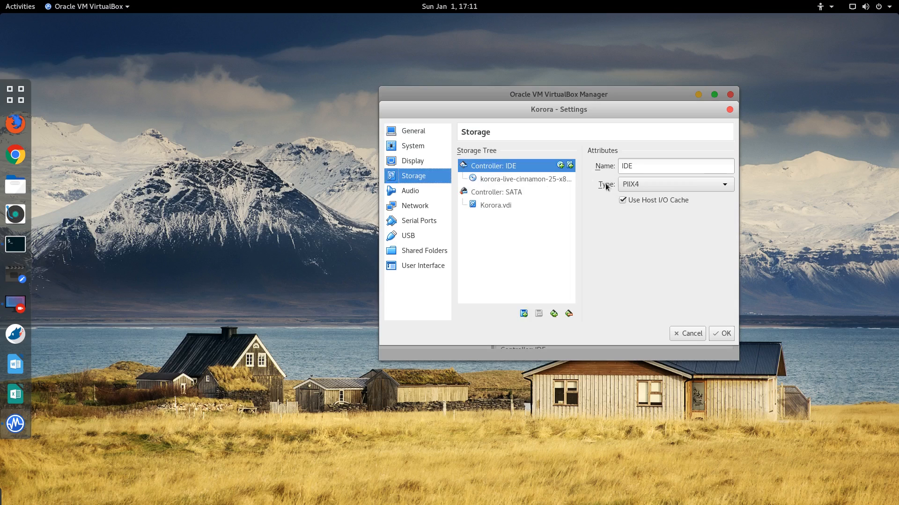
{"action": "left_click", "coordinate": [540, 178]}
{"action": "left_click", "coordinate": [497, 207]}
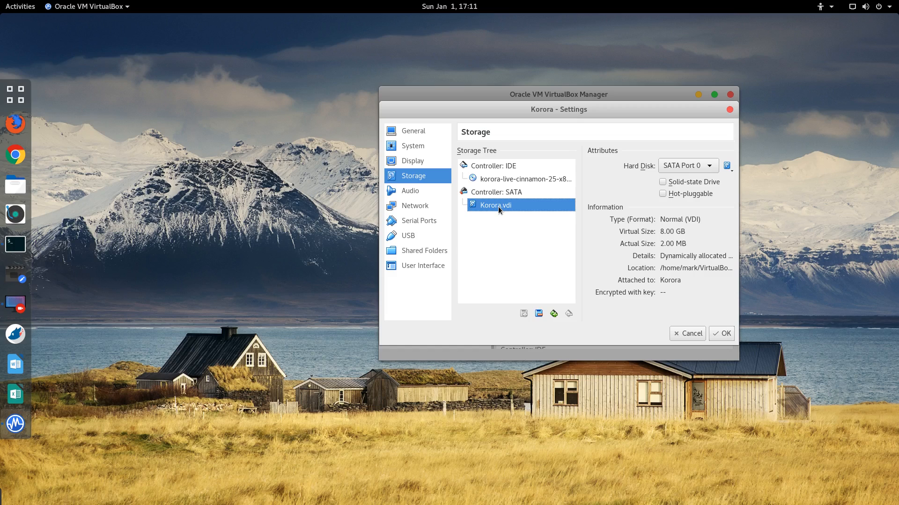
{"action": "left_click", "coordinate": [539, 313]}
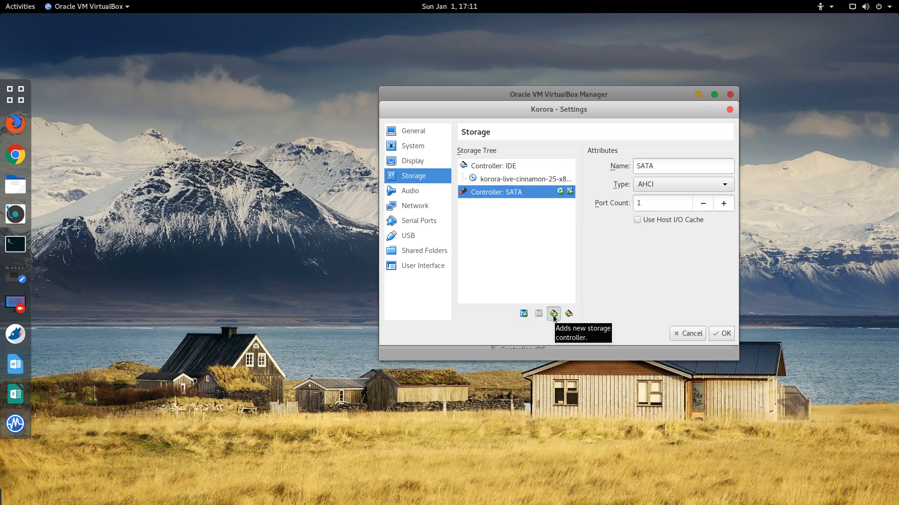
Step: Create an 8 GB dynamically allocated VDI NewVirtualDisk1 on the SATA controller, then detach it
{"action": "left_click", "coordinate": [553, 314]}
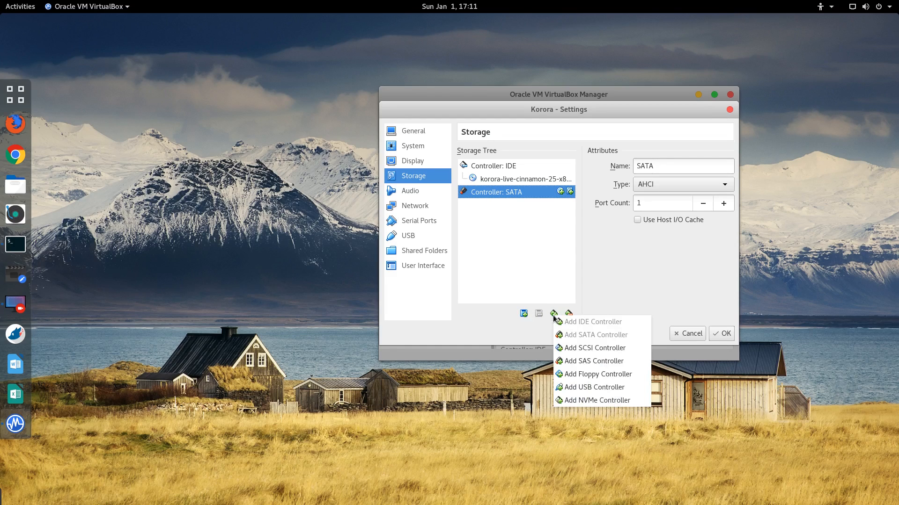
{"action": "left_click", "coordinate": [590, 276]}
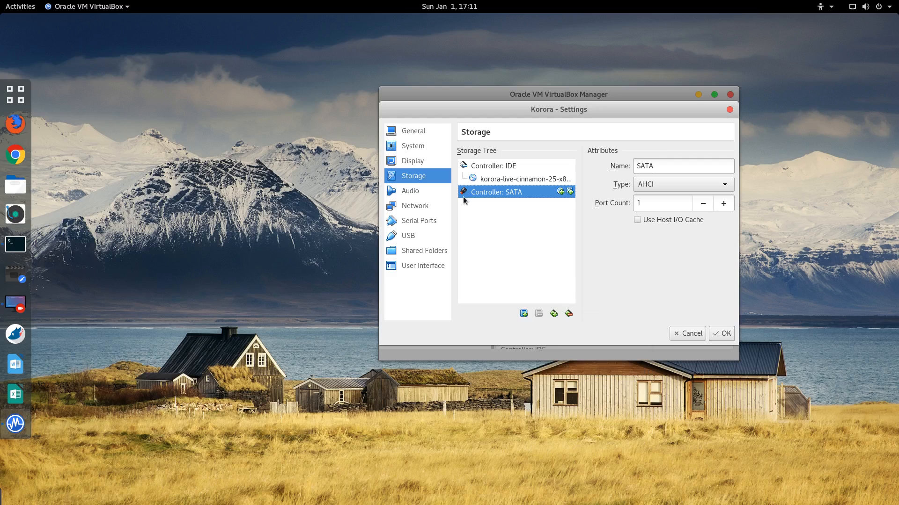
{"action": "left_click", "coordinate": [570, 191]}
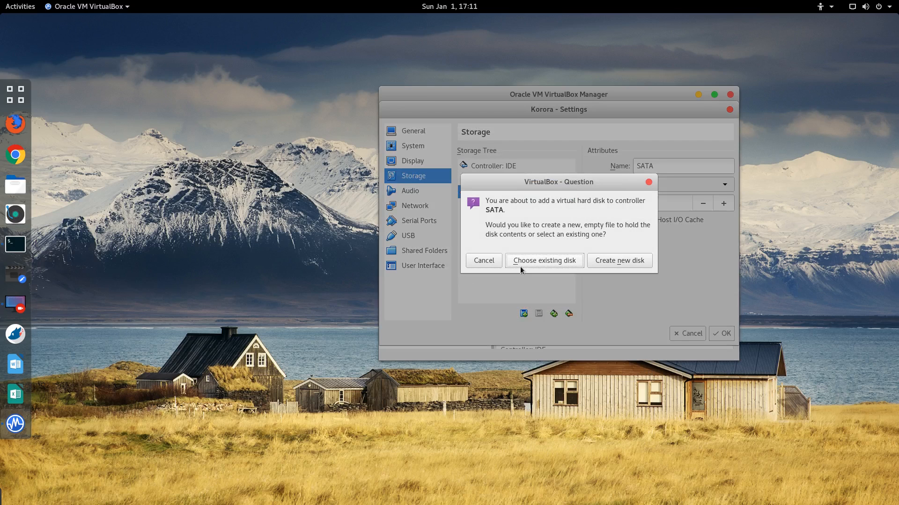
{"action": "left_click", "coordinate": [610, 262]}
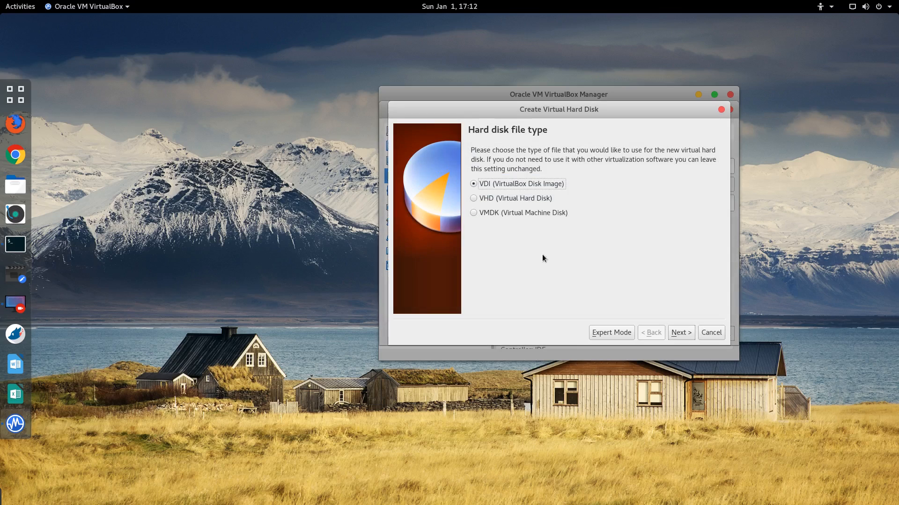
{"action": "left_click", "coordinate": [686, 334]}
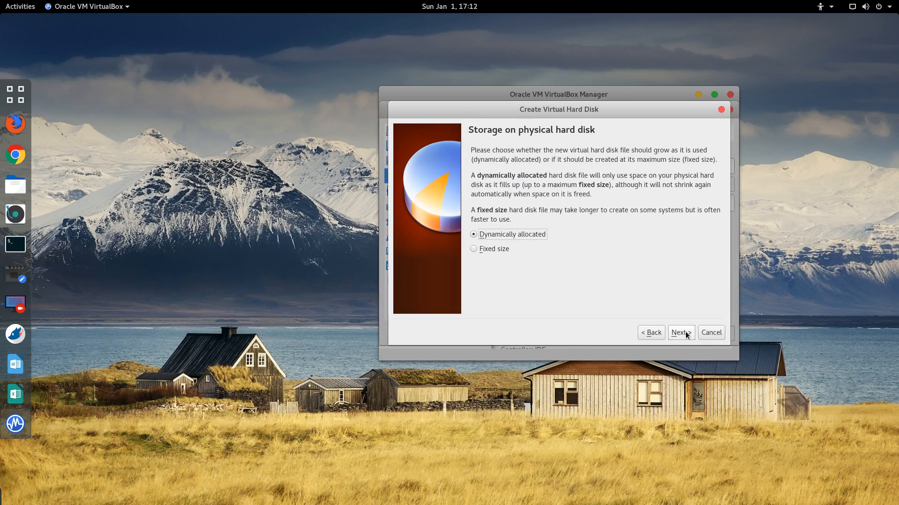
{"action": "left_click", "coordinate": [685, 333]}
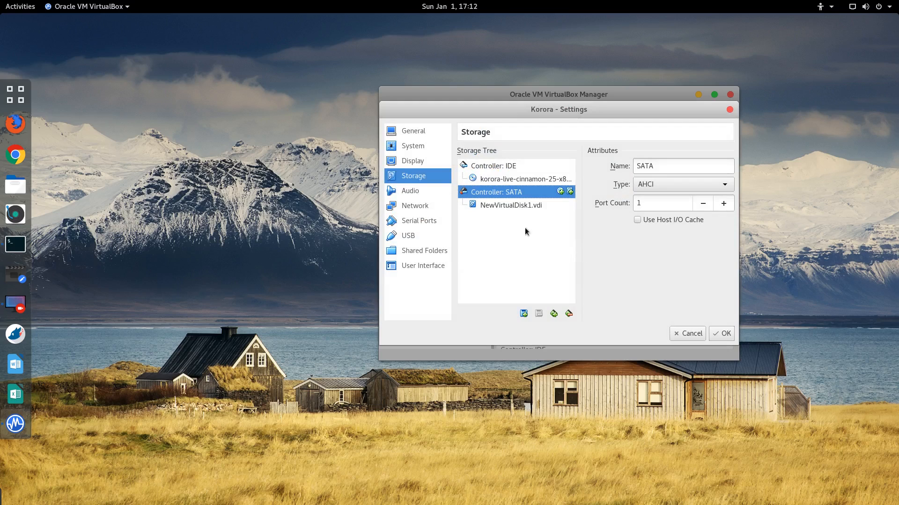
{"action": "left_click", "coordinate": [510, 207]}
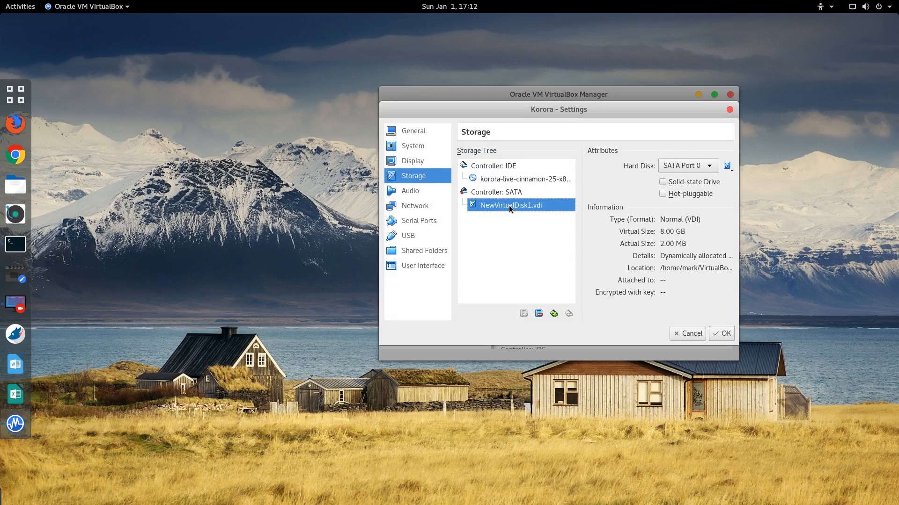
{"action": "left_click", "coordinate": [538, 314]}
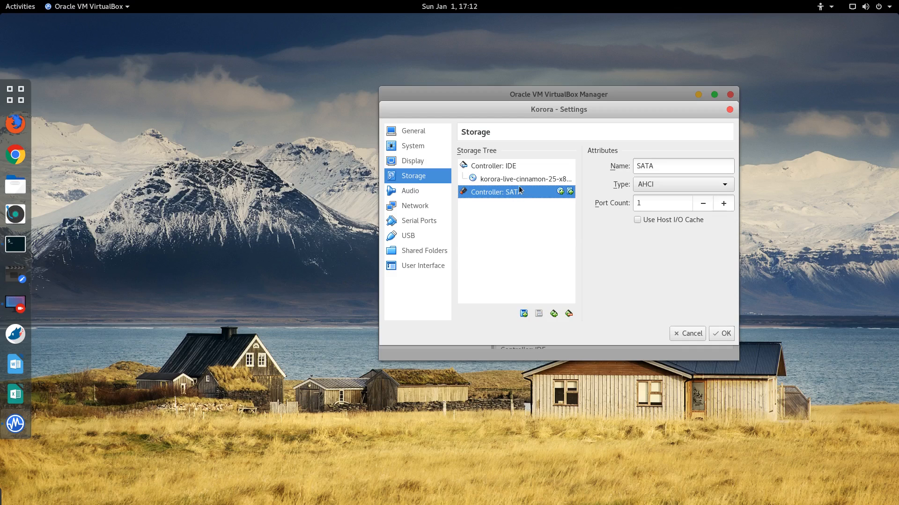
Step: Begin creating a new dynamically allocated VDI disk on the SATA controller, hitting a duplicate-name warning
{"action": "left_click", "coordinate": [570, 191]}
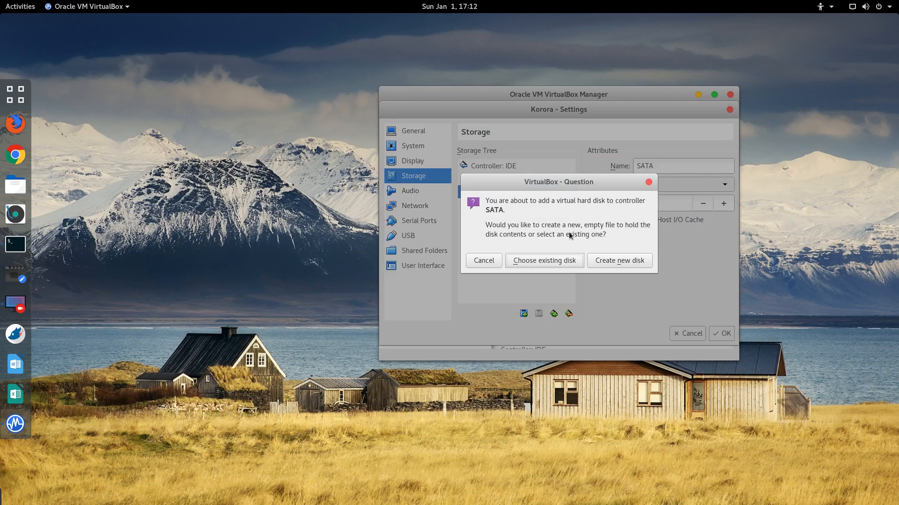
{"action": "left_click", "coordinate": [618, 261]}
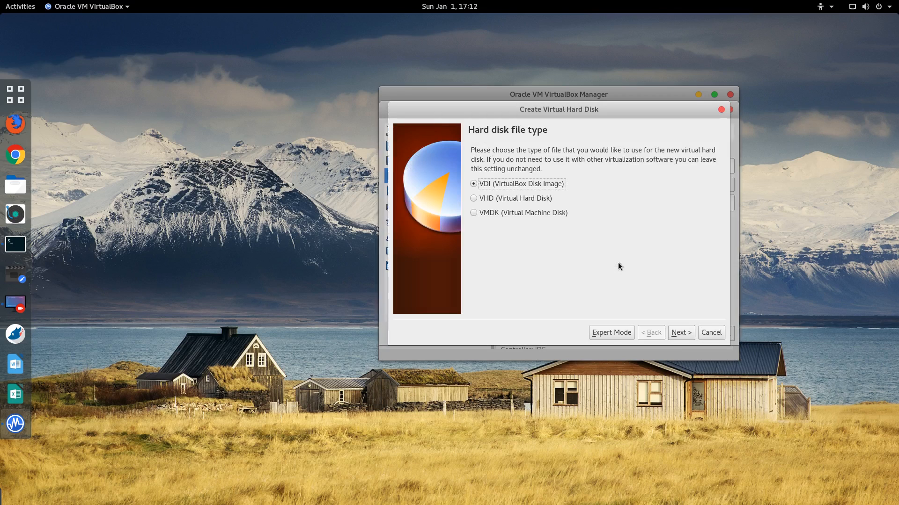
{"action": "left_click", "coordinate": [685, 335]}
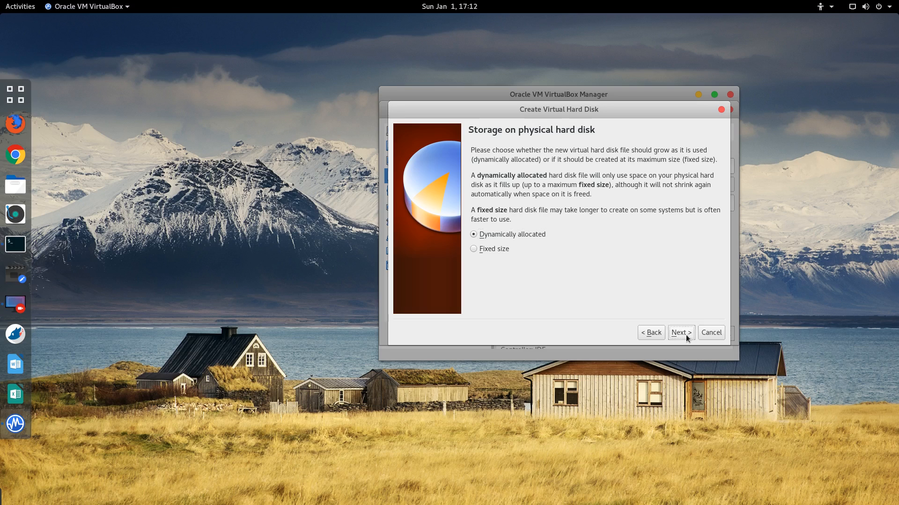
{"action": "left_click", "coordinate": [686, 335]}
{"action": "left_click", "coordinate": [684, 333]}
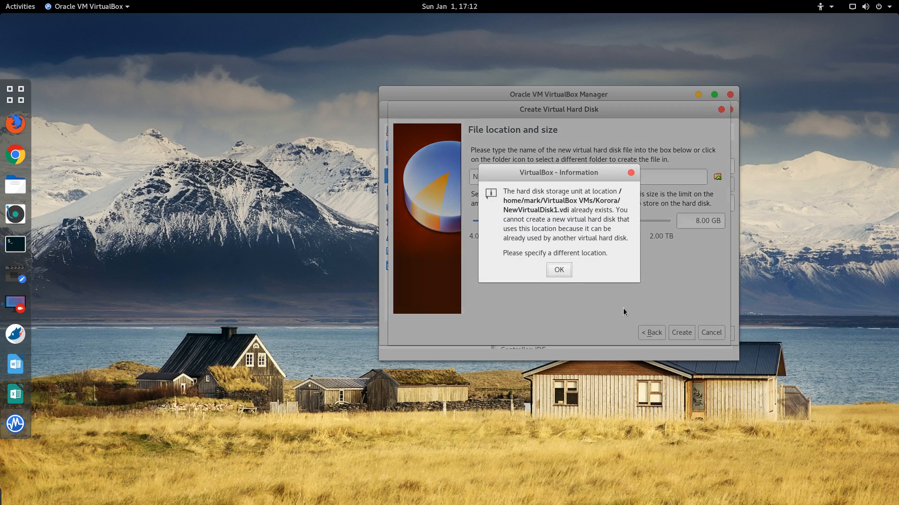
{"action": "left_click", "coordinate": [561, 270]}
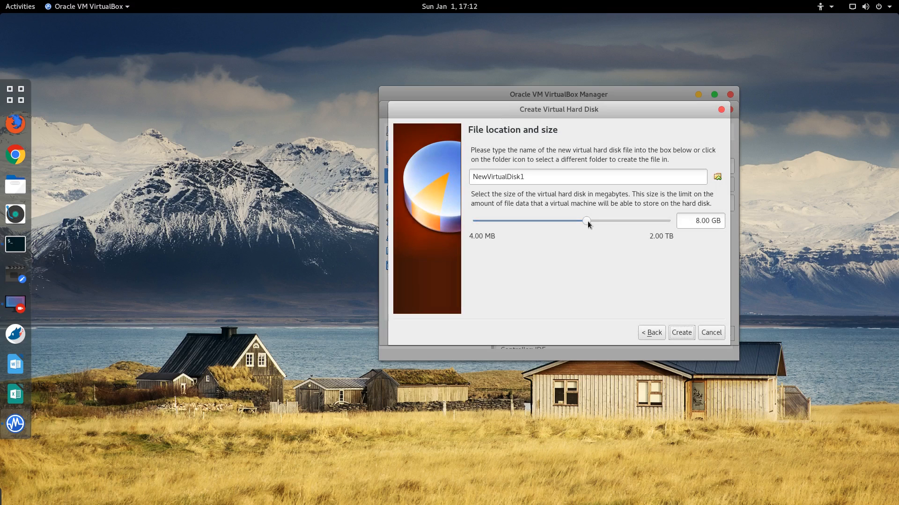
Step: Size the new disk to 61.77 GB, rename it NewVirtualDisk2, and create it
{"action": "left_click_drag", "start_coordinate": [585, 219], "coordinate": [612, 221]}
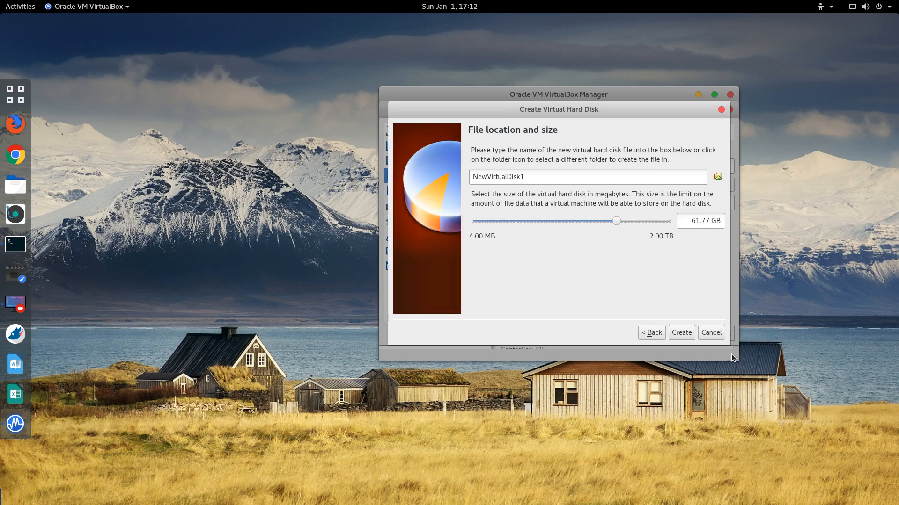
{"action": "left_click", "coordinate": [686, 333]}
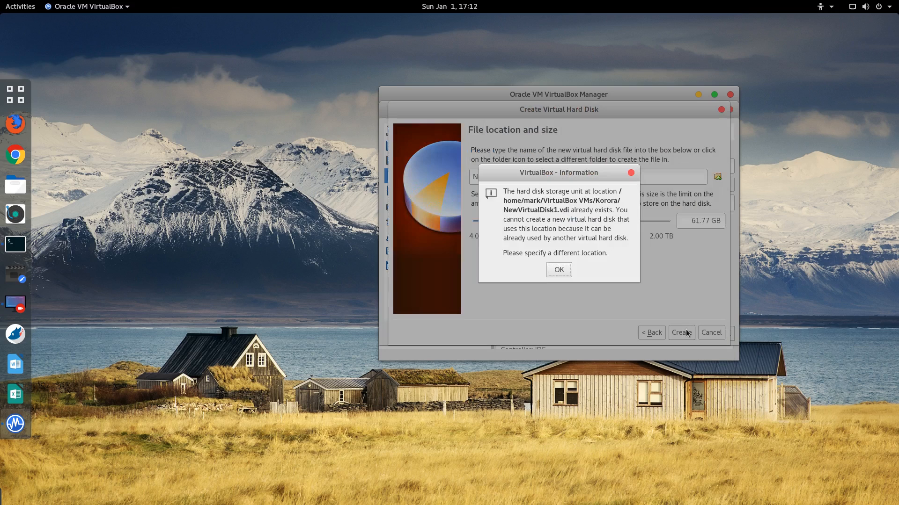
{"action": "left_click", "coordinate": [563, 272]}
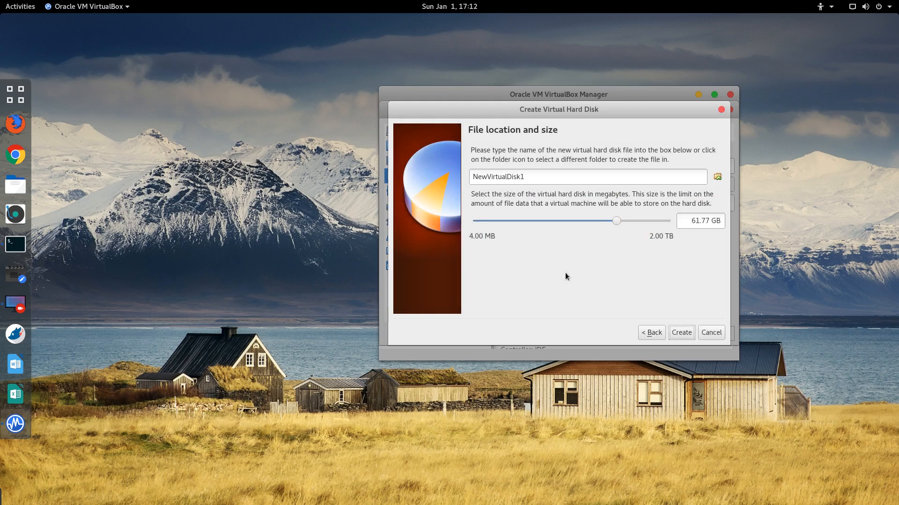
{"action": "left_click", "coordinate": [545, 177]}
{"action": "key", "text": "BackSpace"}
{"action": "type", "text": "2"}
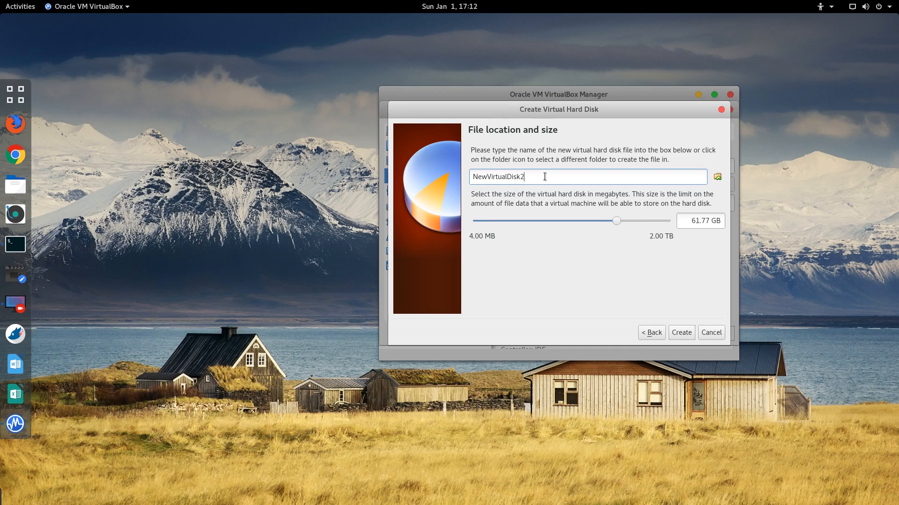
{"action": "left_click", "coordinate": [681, 333]}
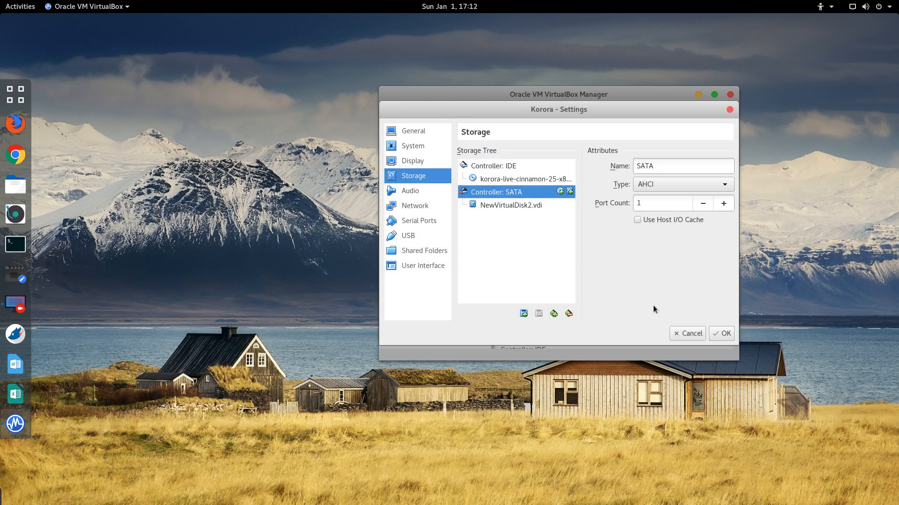
Step: Save Korora's storage settings, start the VM, and boot the 'Start Korora Cinnamon 25' entry
{"action": "left_click", "coordinate": [731, 334]}
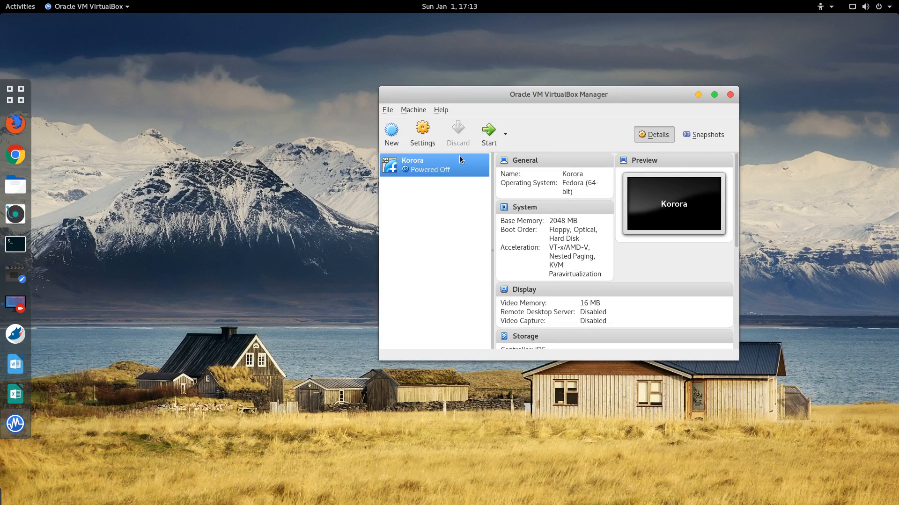
{"action": "left_click", "coordinate": [488, 134]}
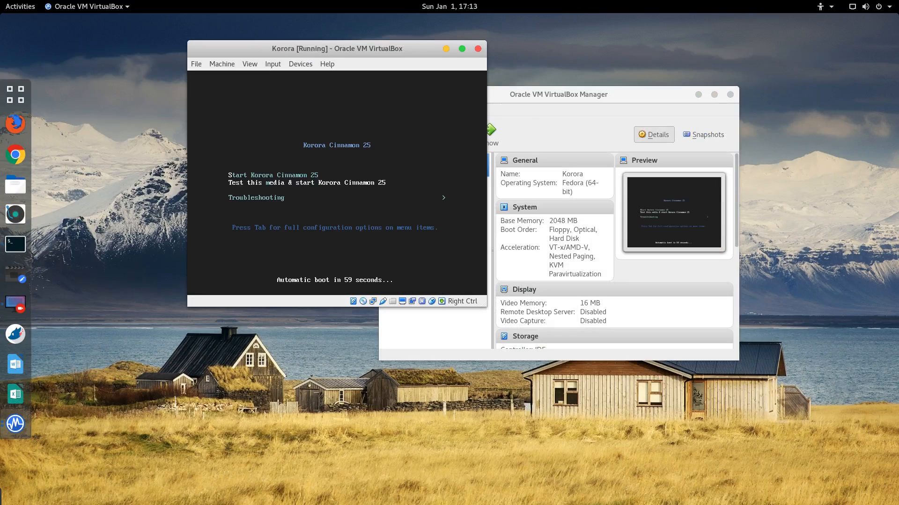
{"action": "key", "text": "Up"}
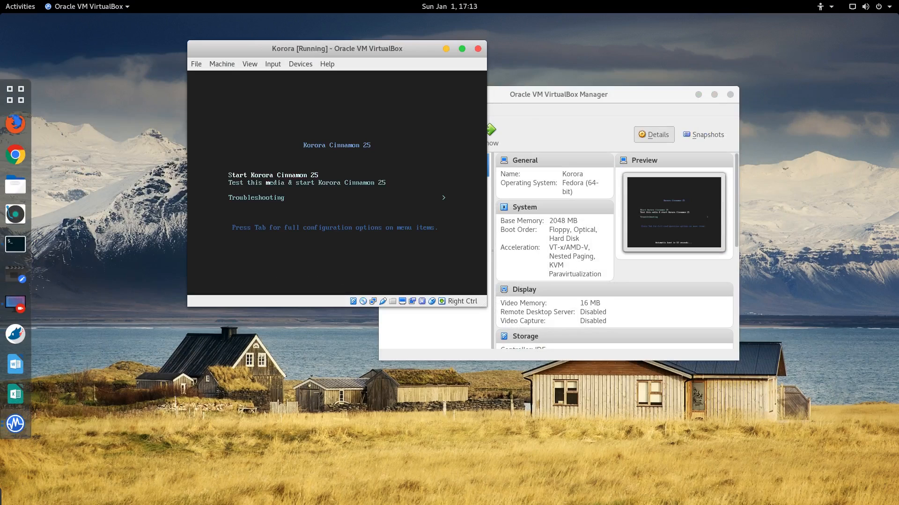
{"action": "key", "text": "Return"}
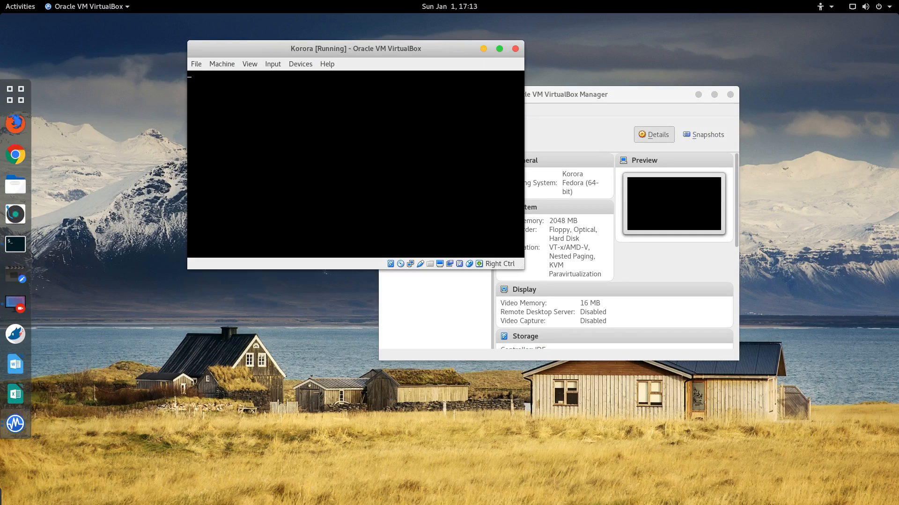
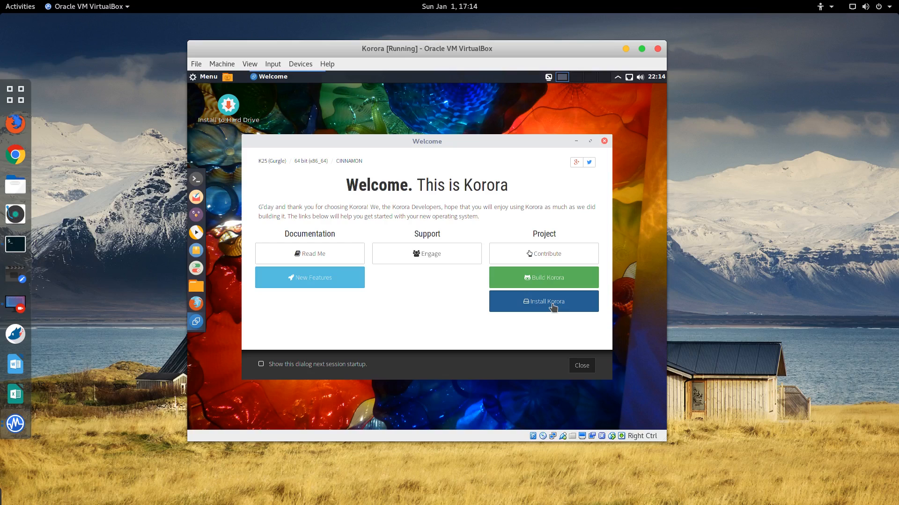
Step: Launch the Korora installer, then review the VM's System > Processor settings and cancel without changes
{"action": "left_click", "coordinate": [552, 304]}
{"action": "left_click", "coordinate": [228, 66]}
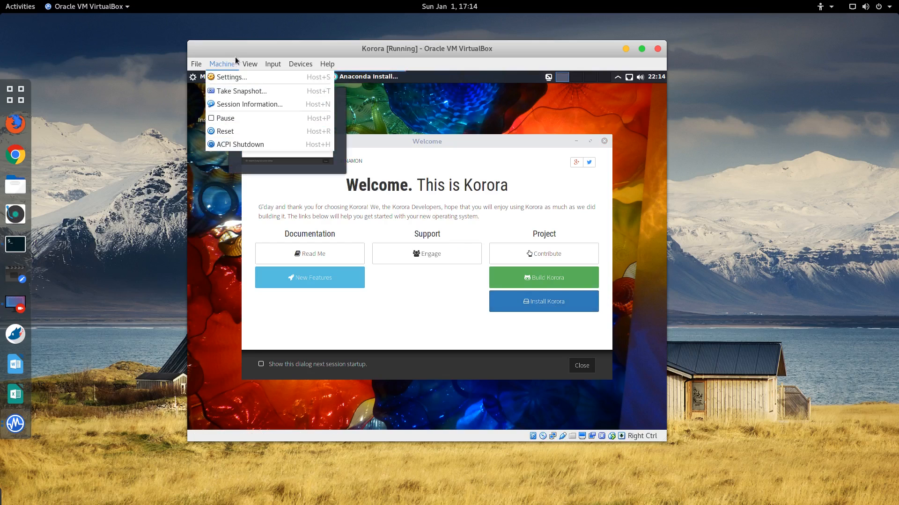
{"action": "left_click", "coordinate": [231, 77]}
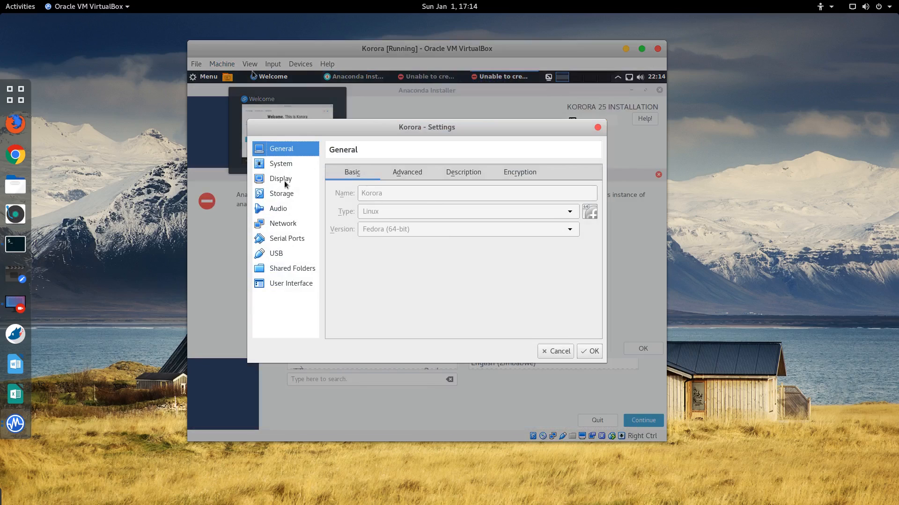
{"action": "left_click", "coordinate": [279, 163]}
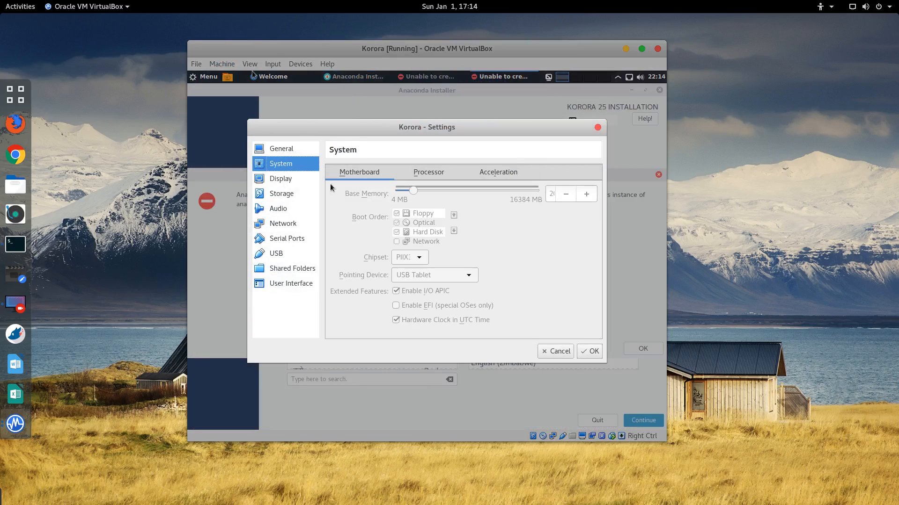
{"action": "left_click", "coordinate": [430, 172]}
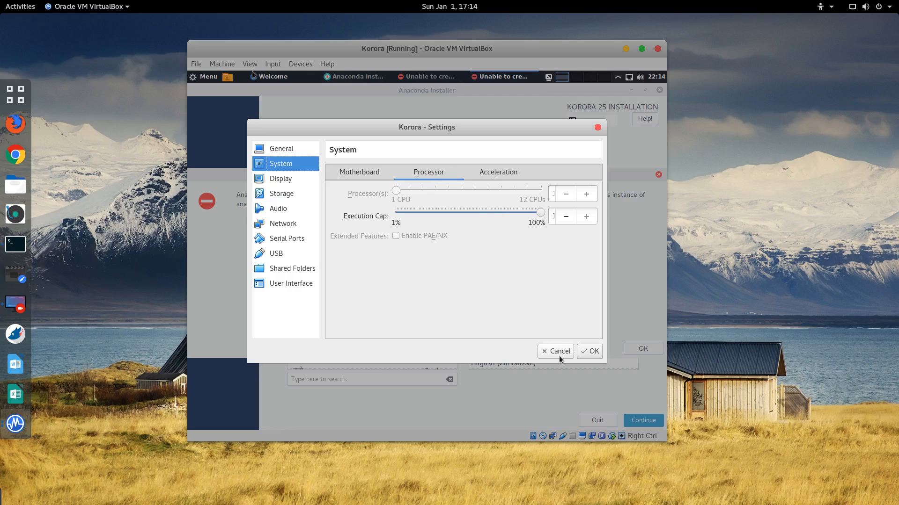
{"action": "key", "text": "Return"}
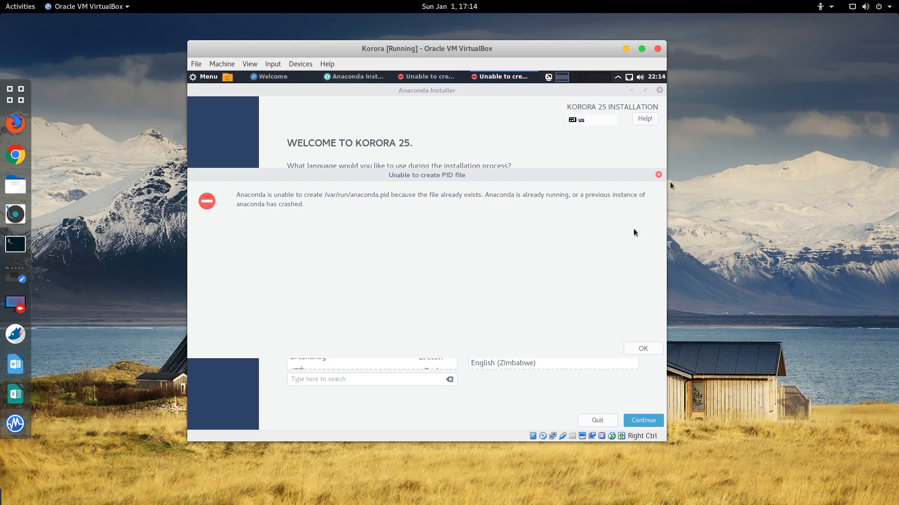
Step: Dismiss both PID file errors, continue in English (United States), and open Installation Destination
{"action": "left_click", "coordinate": [654, 177]}
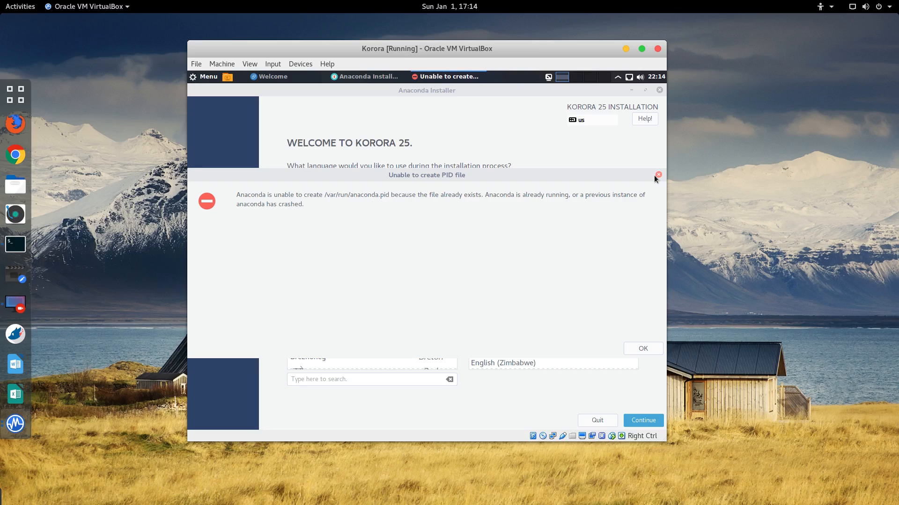
{"action": "left_click", "coordinate": [658, 175]}
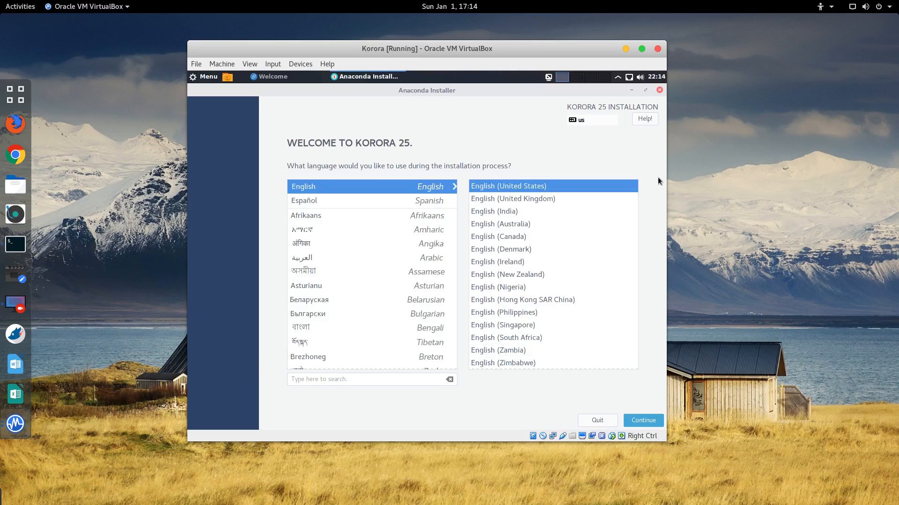
{"action": "left_click", "coordinate": [644, 420]}
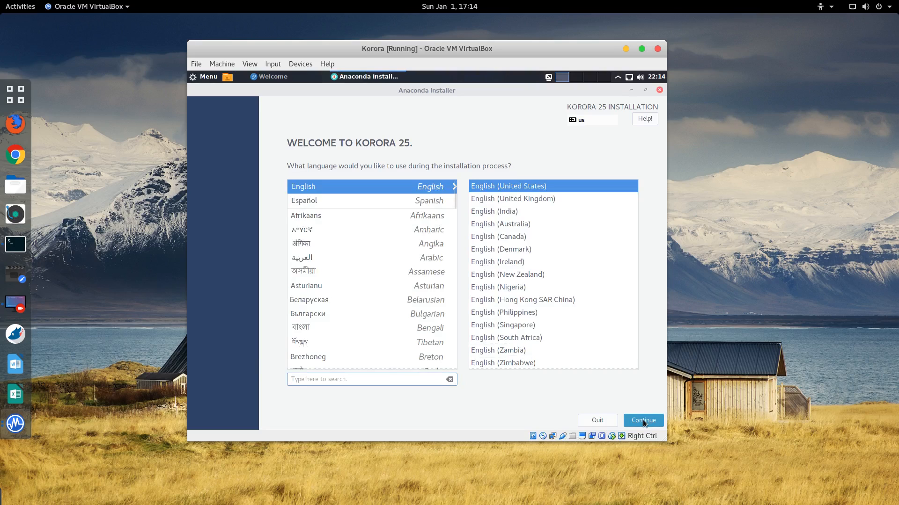
{"action": "left_click", "coordinate": [644, 422]}
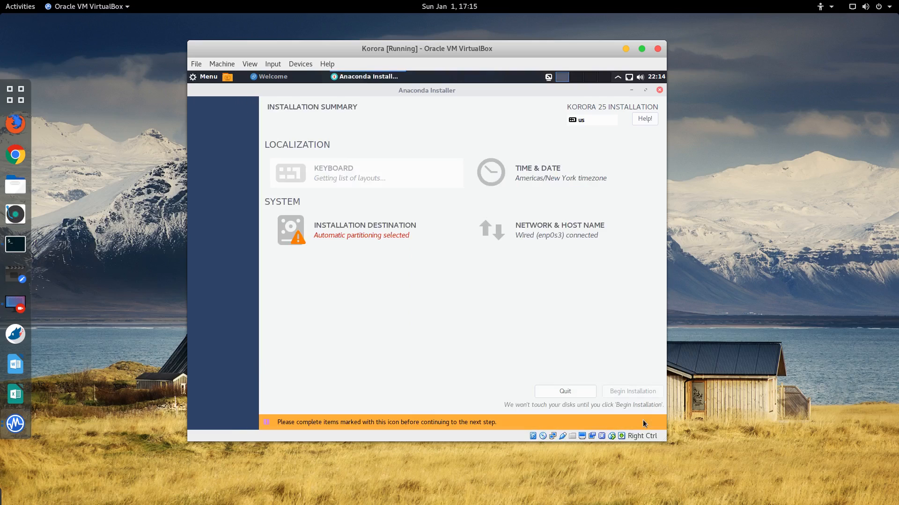
{"action": "left_click", "coordinate": [335, 232]}
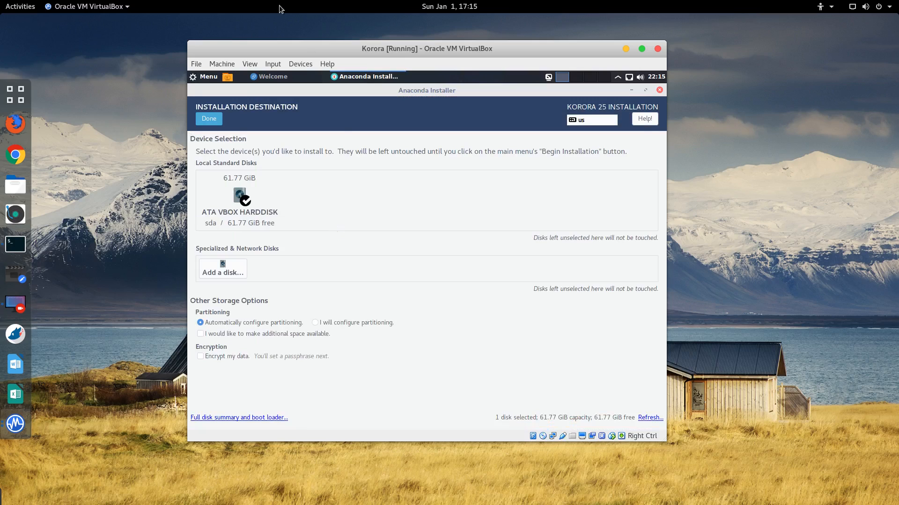
{"action": "left_click", "coordinate": [219, 64]}
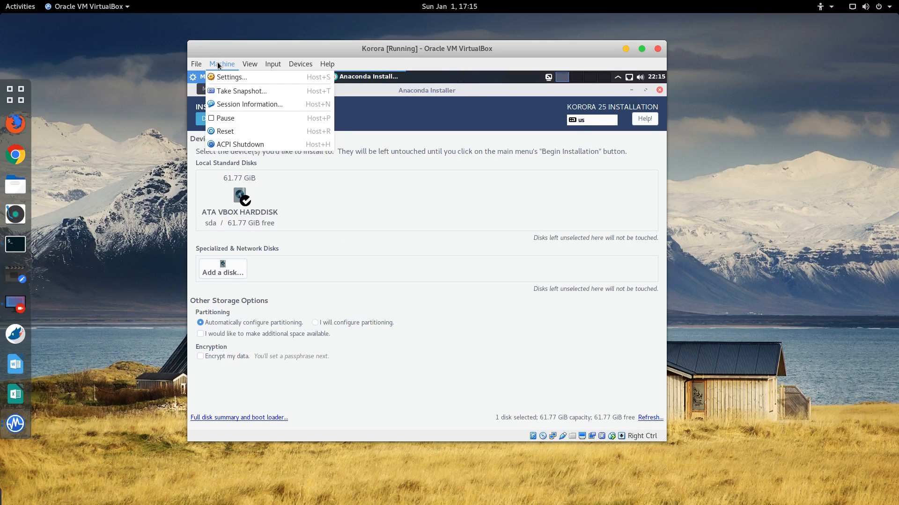
Step: Close the running VM window and power off the Korora machine
{"action": "left_click", "coordinate": [658, 51]}
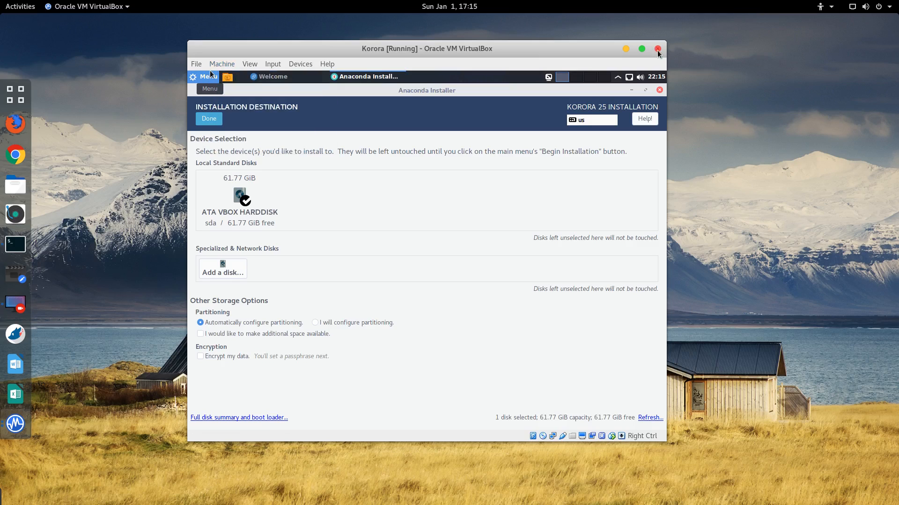
{"action": "left_click", "coordinate": [658, 50]}
{"action": "left_click", "coordinate": [478, 281]}
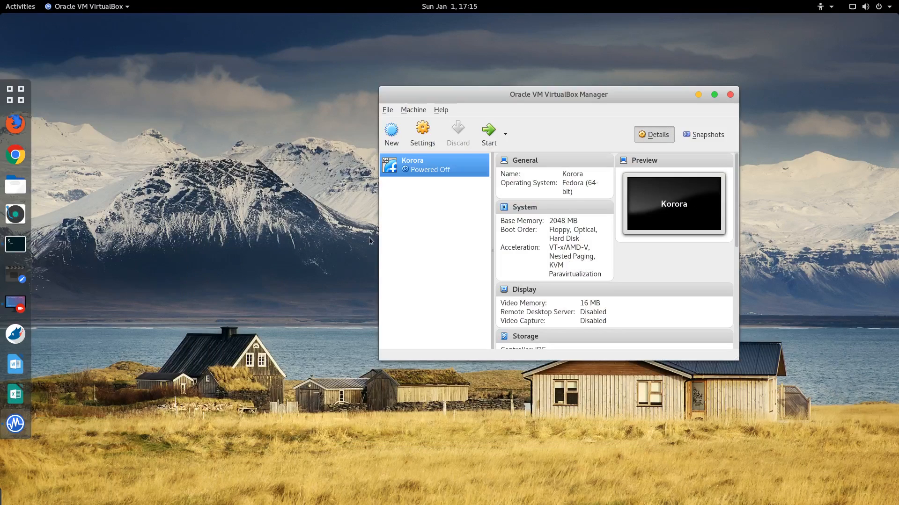
Step: Raise the Korora VM's processor count to 4 CPUs in System > Processor
{"action": "left_click", "coordinate": [425, 132]}
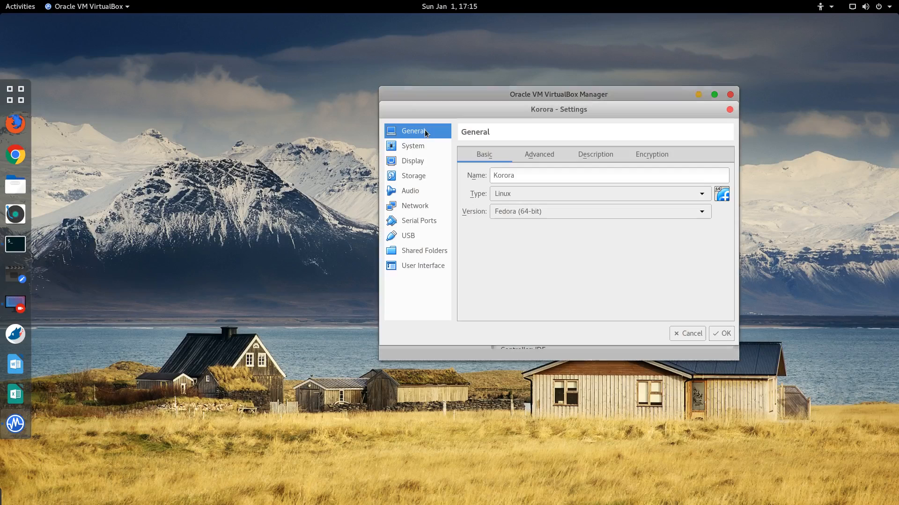
{"action": "left_click", "coordinate": [413, 151]}
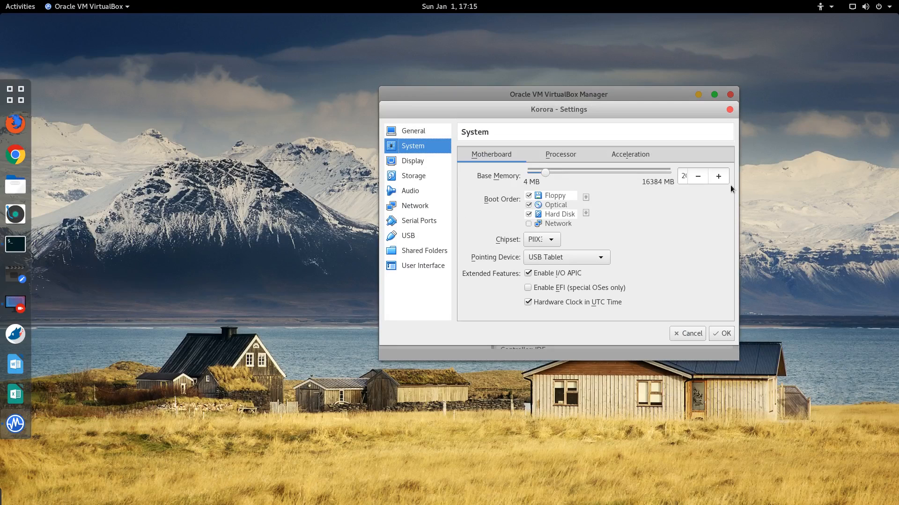
{"action": "left_click", "coordinate": [564, 159]}
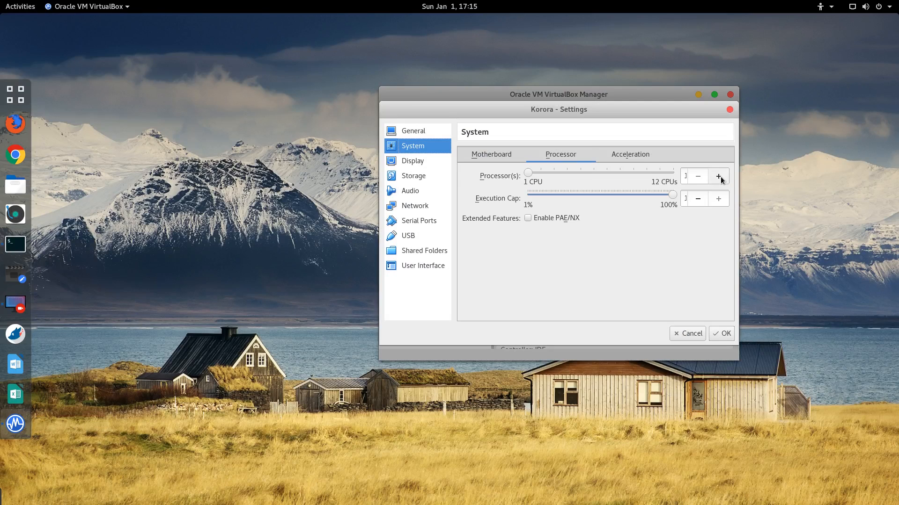
{"action": "left_click", "coordinate": [719, 177]}
{"action": "left_click", "coordinate": [719, 177]}
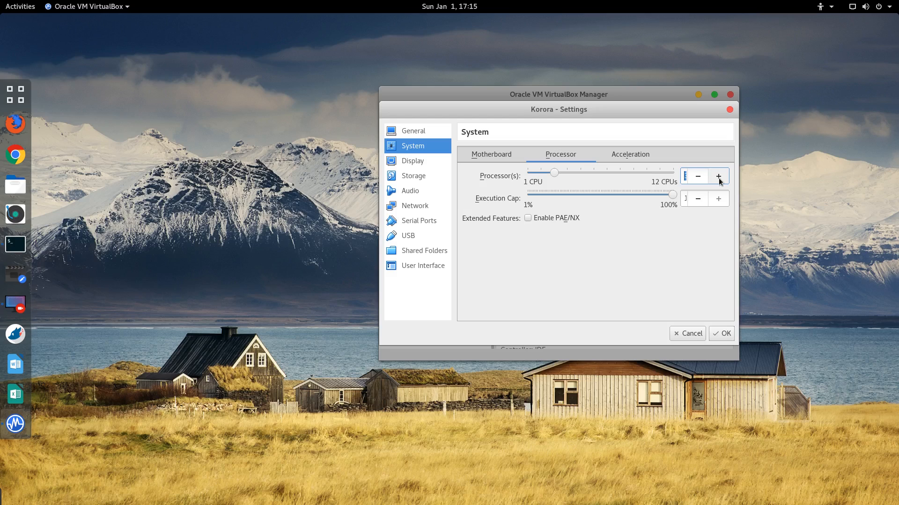
{"action": "left_click", "coordinate": [719, 178]}
Step: Keep the Default paravirtualization interface, raise base memory to 4096 MB, and save the settings
{"action": "left_click", "coordinate": [621, 154]}
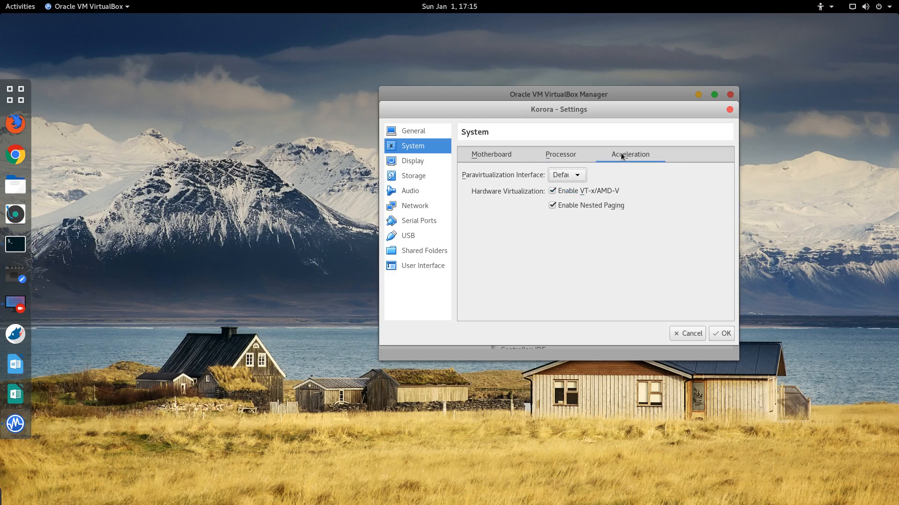
{"action": "left_click", "coordinate": [578, 176]}
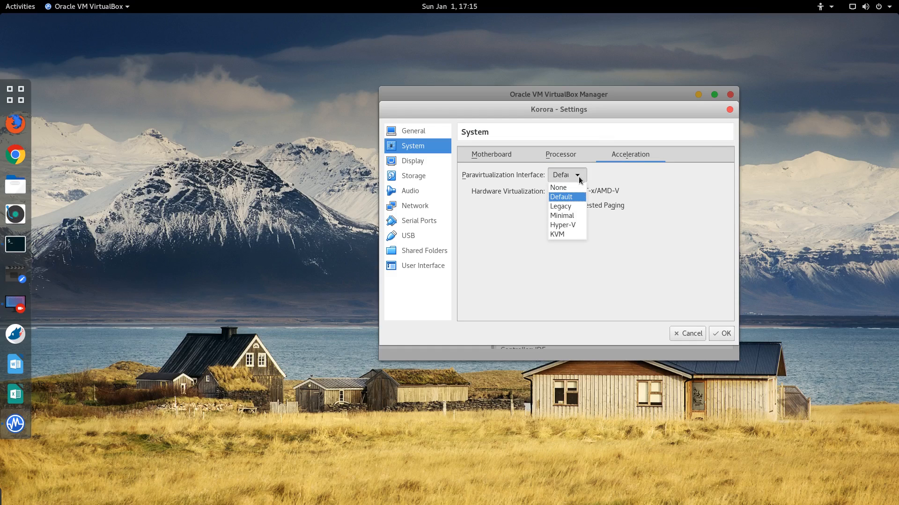
{"action": "left_click", "coordinate": [580, 175]}
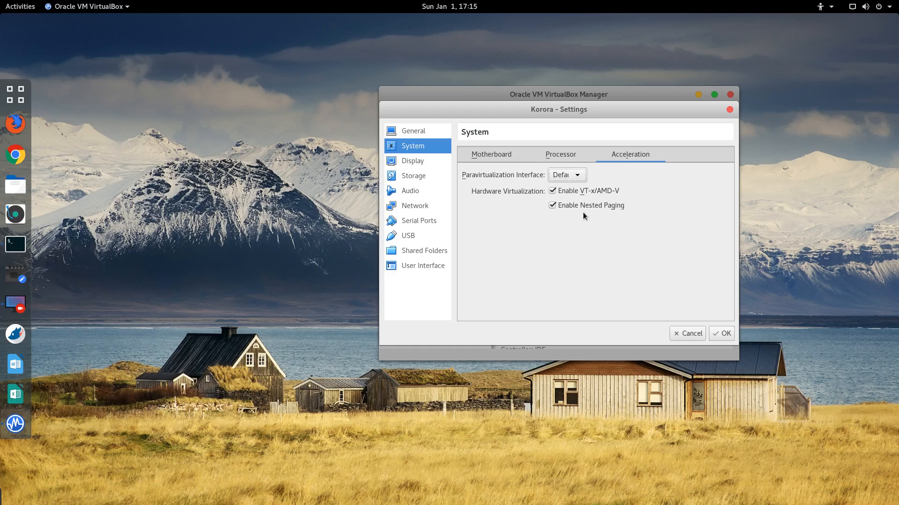
{"action": "left_click", "coordinate": [489, 153]}
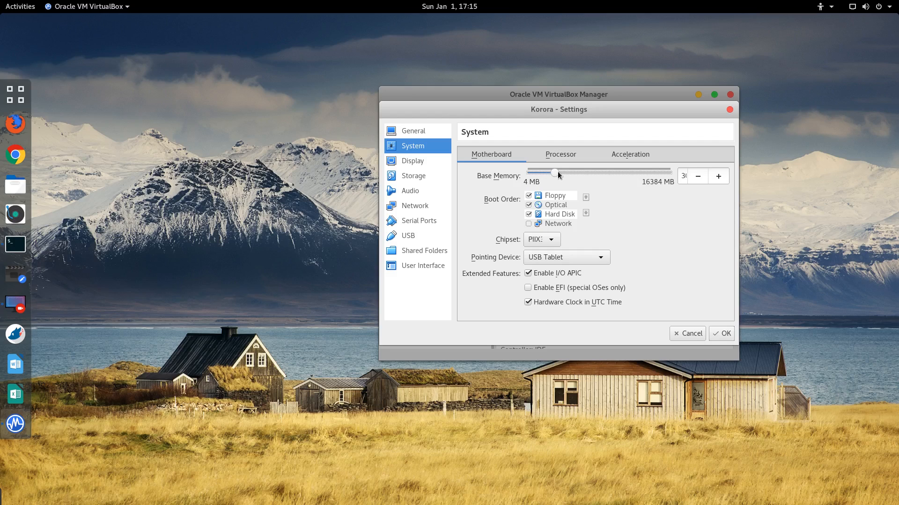
{"action": "left_click_drag", "start_coordinate": [557, 171], "coordinate": [567, 170]}
{"action": "left_click", "coordinate": [724, 333]}
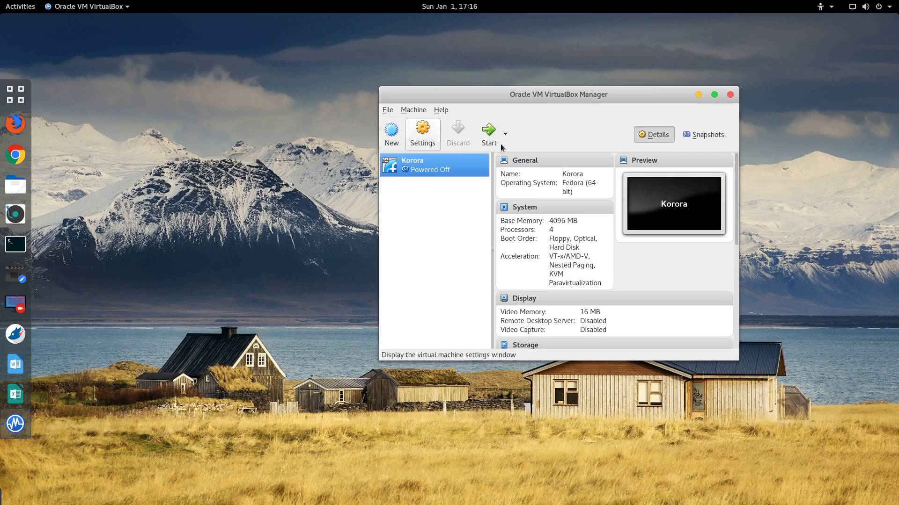
Step: Start the Korora VM, minimize the Manager, and boot the 'Start Korora Cinnamon 25' entry
{"action": "left_click", "coordinate": [490, 132]}
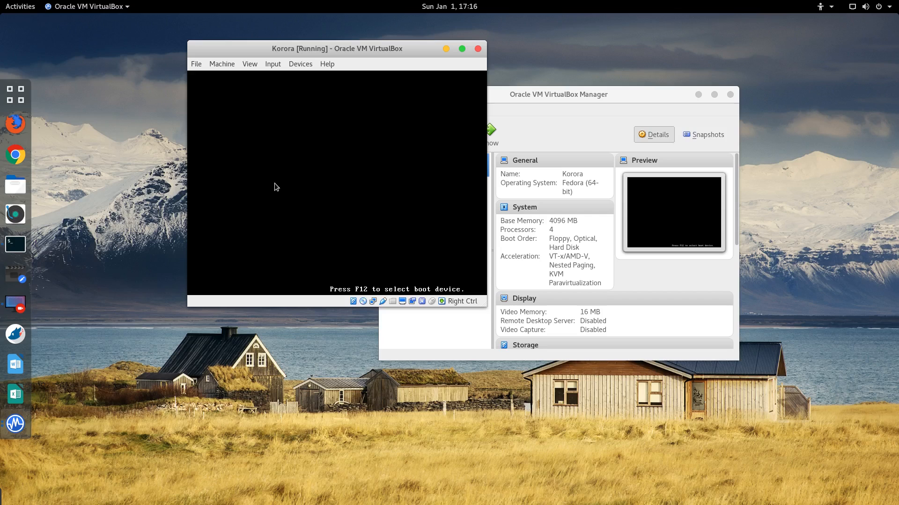
{"action": "left_click", "coordinate": [698, 95]}
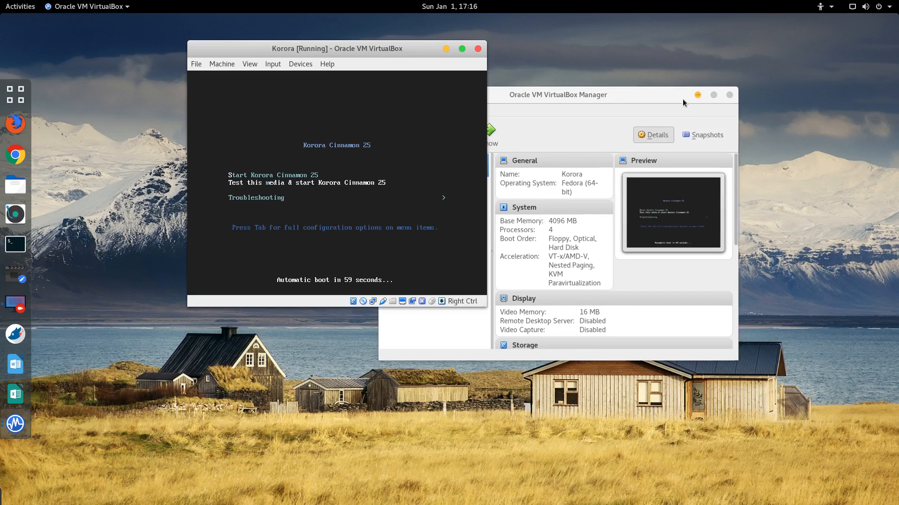
{"action": "key", "text": "Up"}
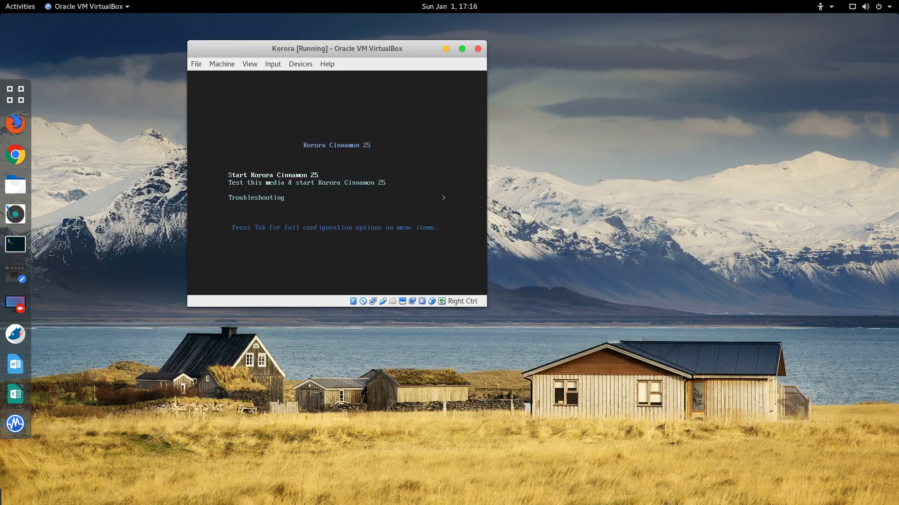
{"action": "key", "text": "Return"}
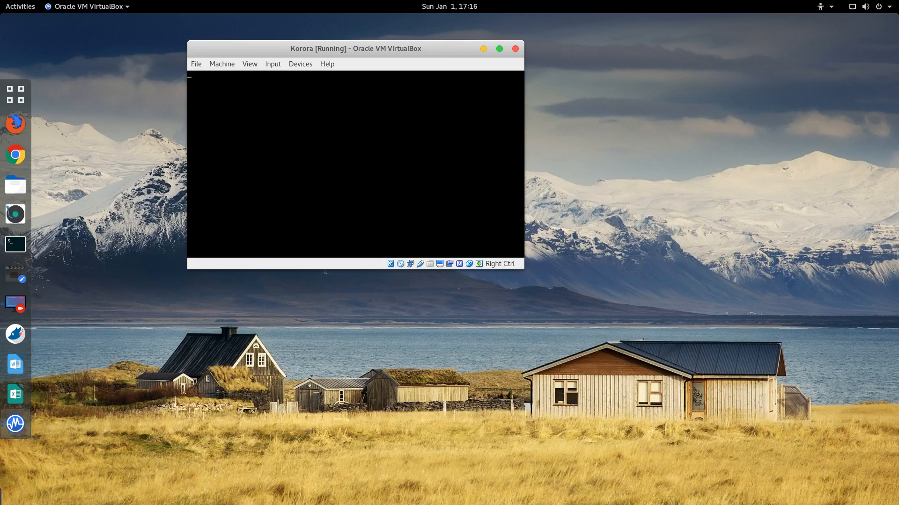
{"action": "left_click", "coordinate": [10, 97]}
{"action": "left_click", "coordinate": [20, 104]}
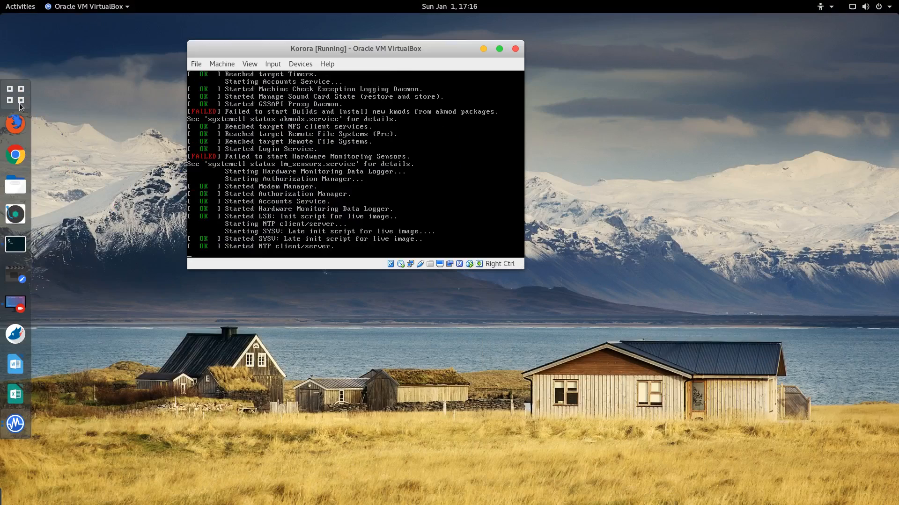
Step: Launch KSysGuard via a 'ksys' search, show its System Load graphs, and place it beside the VM window
{"action": "left_click", "coordinate": [20, 103]}
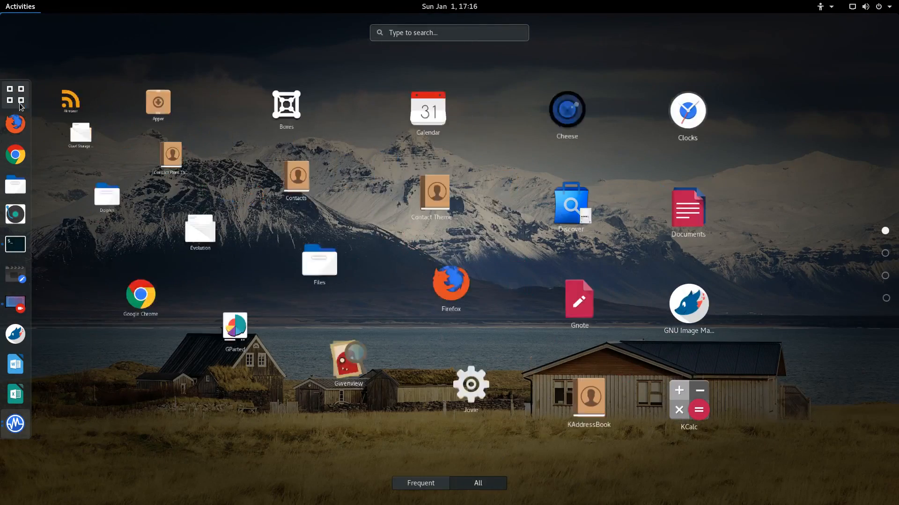
{"action": "type", "text": "ksys"}
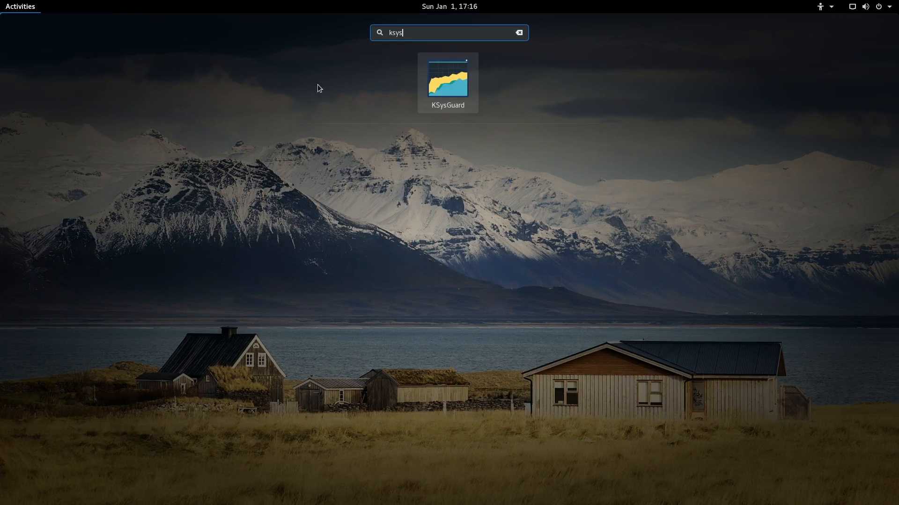
{"action": "key", "text": "Return"}
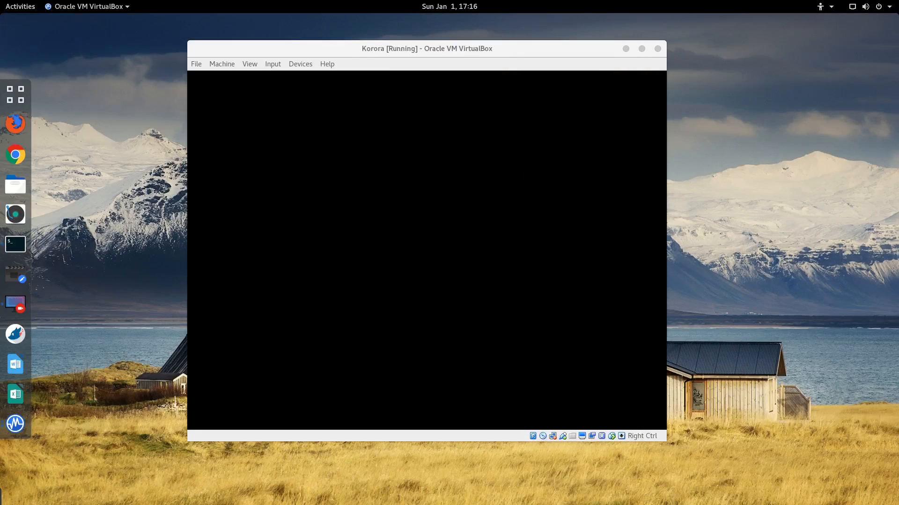
{"action": "left_click_drag", "start_coordinate": [194, 23], "coordinate": [798, 238]}
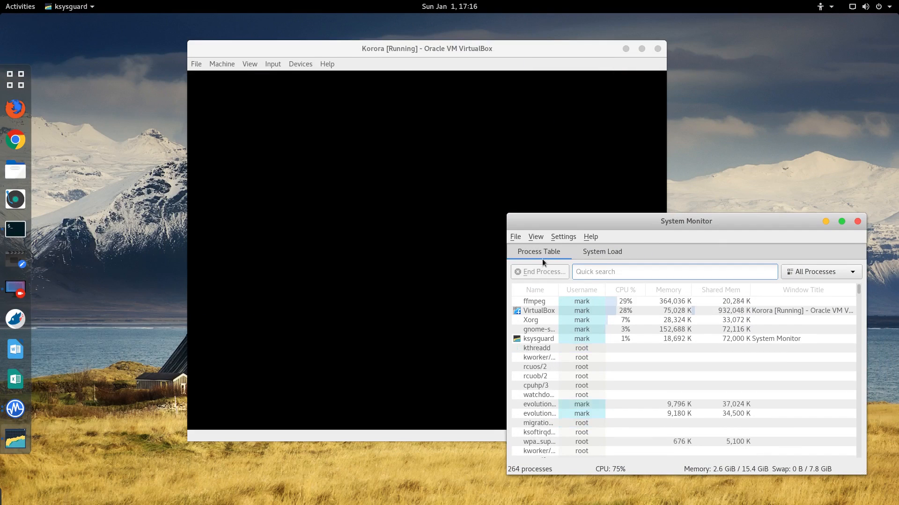
{"action": "left_click", "coordinate": [600, 249]}
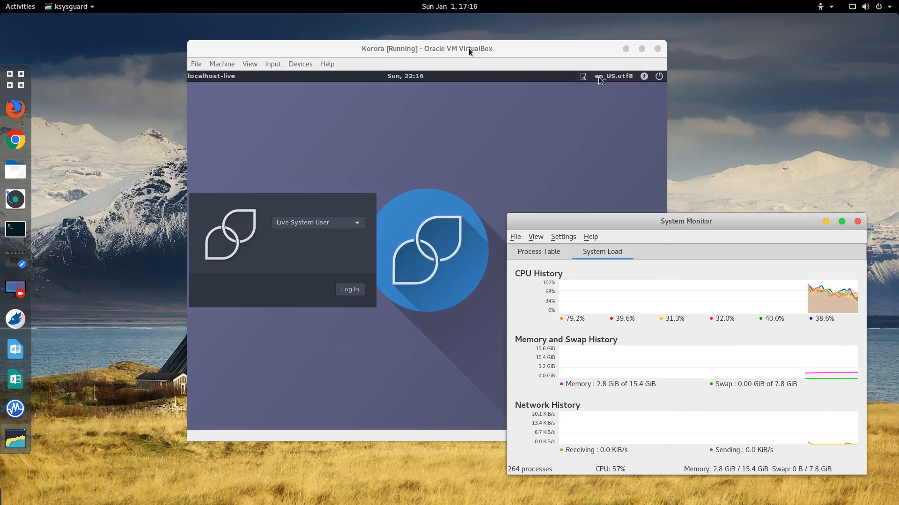
{"action": "left_click_drag", "start_coordinate": [468, 48], "coordinate": [377, 49]}
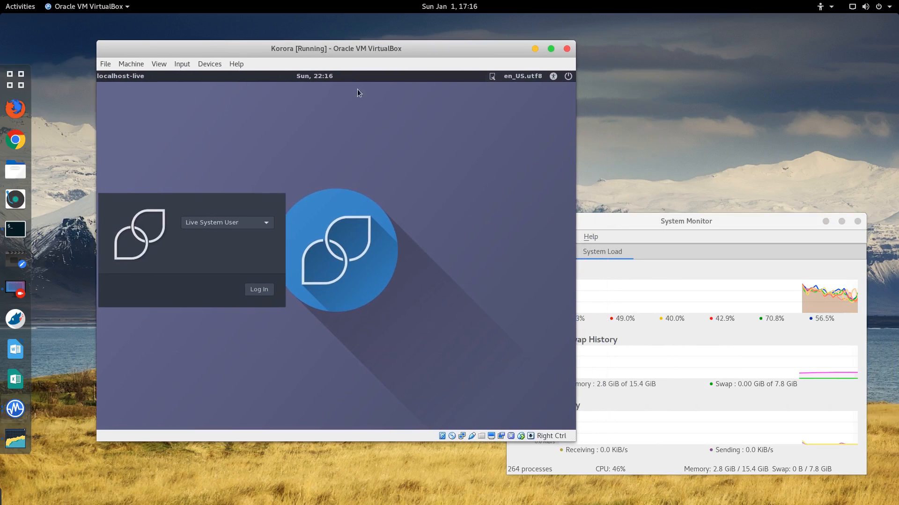
Step: Log in to the Korora live session, rearrange the VM and System Monitor windows, and raise the VM
{"action": "left_click", "coordinate": [257, 294]}
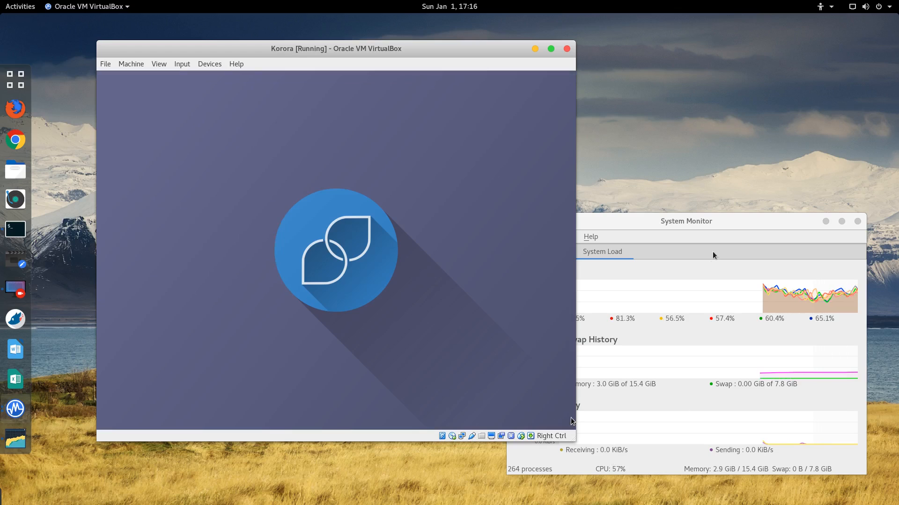
{"action": "left_click_drag", "start_coordinate": [468, 49], "coordinate": [434, 35]}
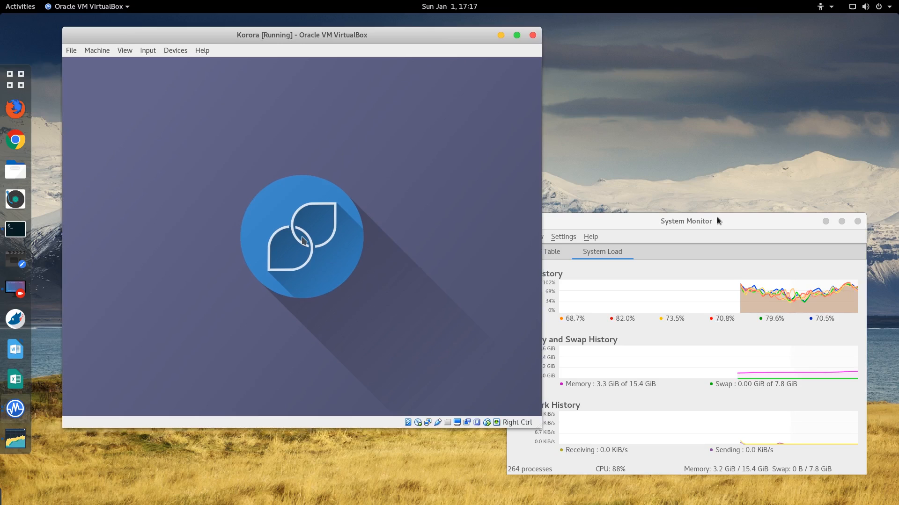
{"action": "left_click_drag", "start_coordinate": [717, 217], "coordinate": [734, 229]}
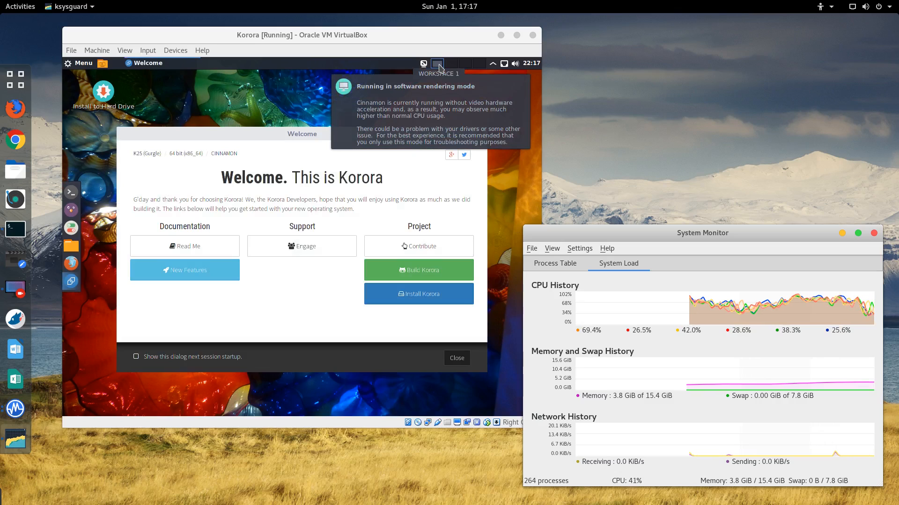
{"action": "left_click", "coordinate": [429, 122]}
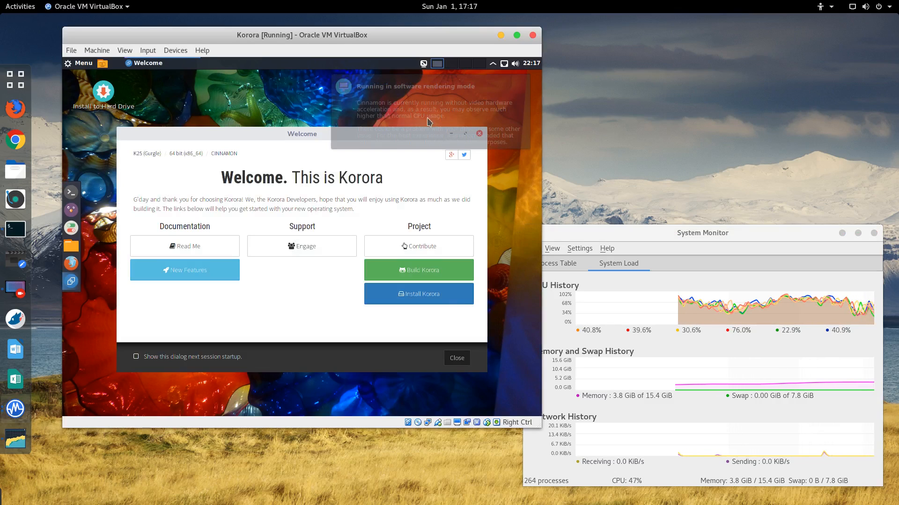
Step: Run the installer in English (United States), auto-partition the 61.77 GiB disk, and begin installation
{"action": "left_click", "coordinate": [418, 298]}
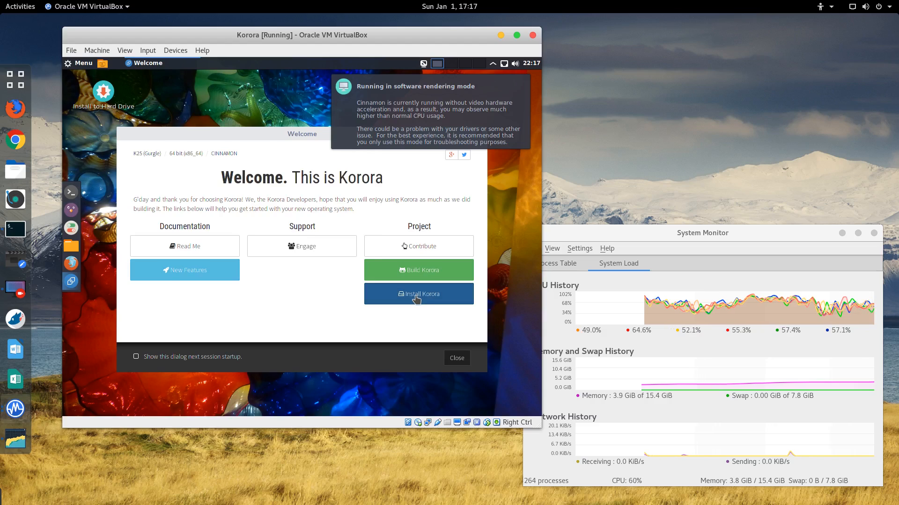
{"action": "left_click", "coordinate": [449, 119]}
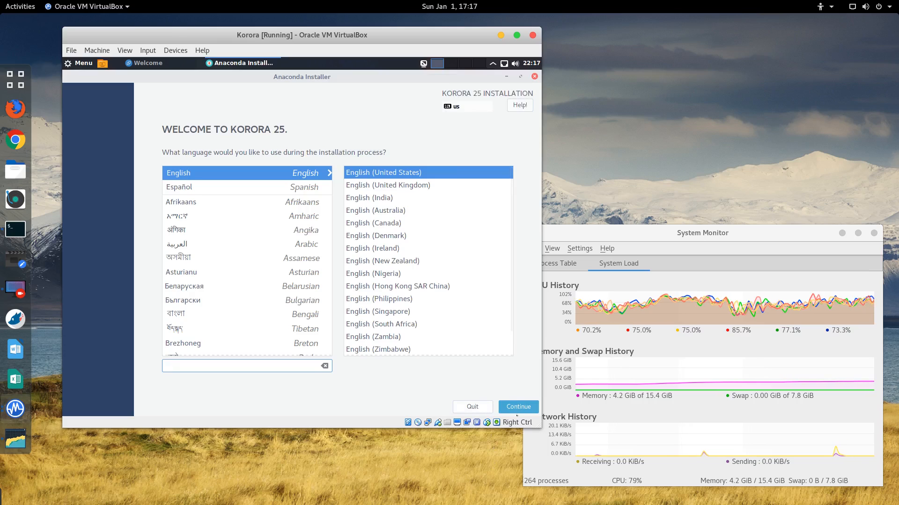
{"action": "left_click", "coordinate": [515, 408]}
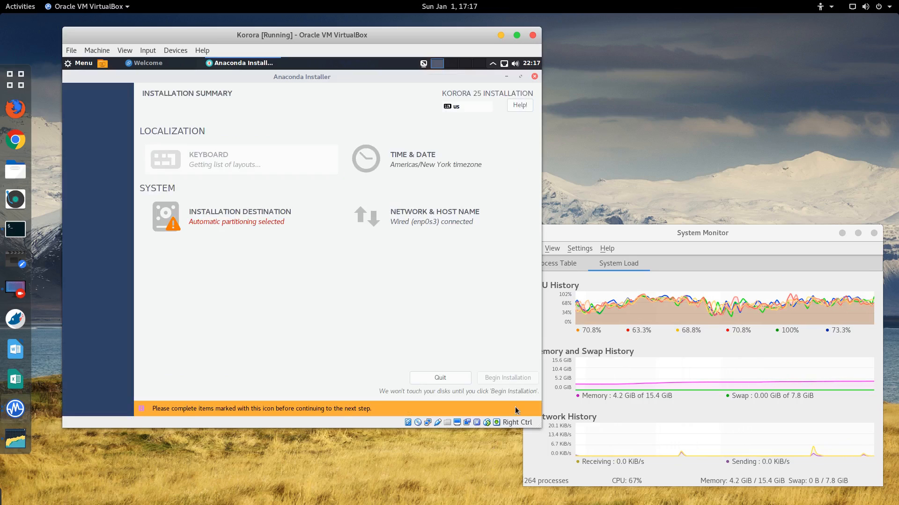
{"action": "left_click", "coordinate": [229, 212]}
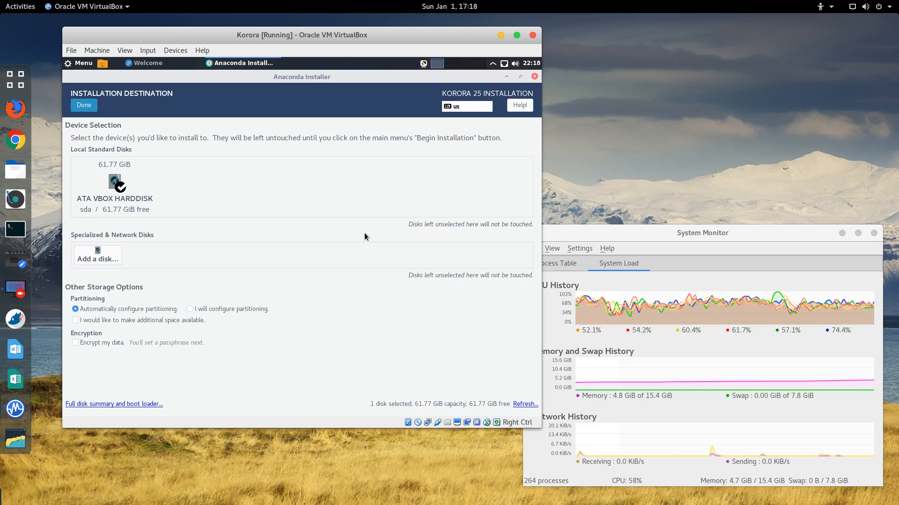
{"action": "left_click", "coordinate": [94, 104]}
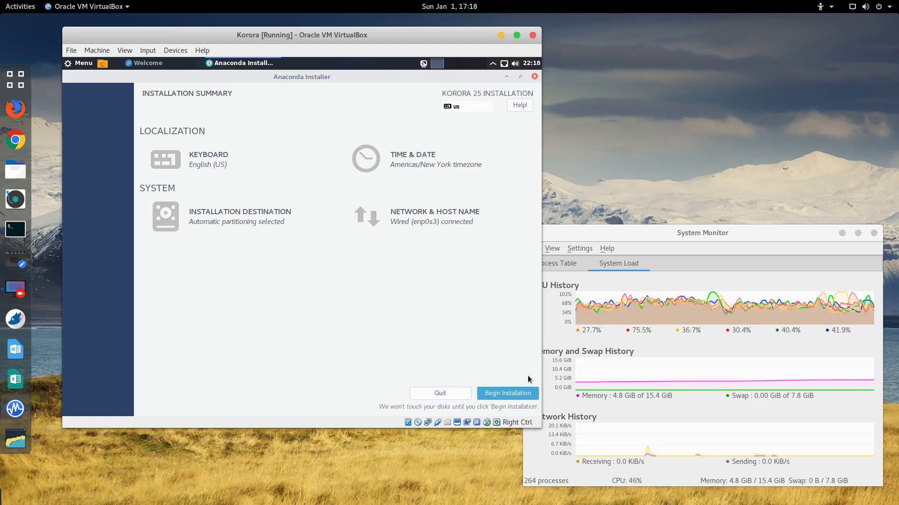
{"action": "left_click", "coordinate": [513, 394]}
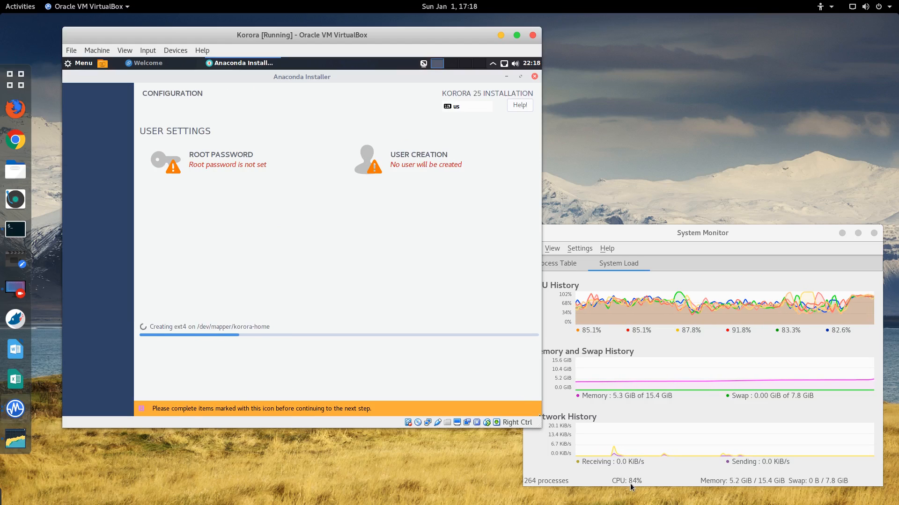
Step: Set the root password, entering it and its confirmation
{"action": "left_click", "coordinate": [201, 170]}
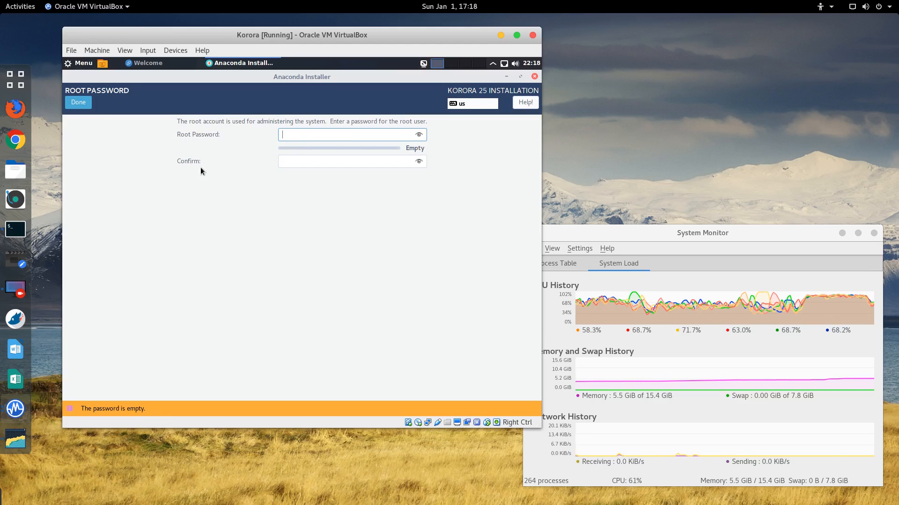
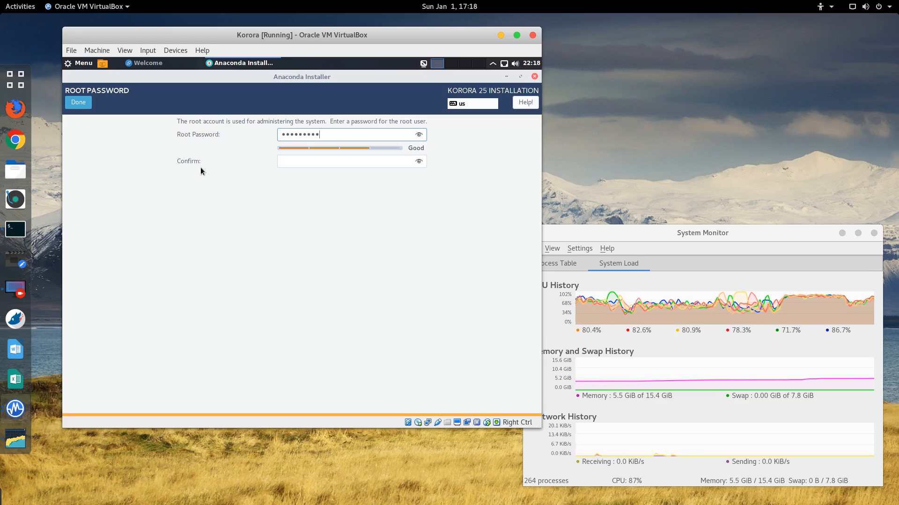
{"action": "key", "text": "Tab"}
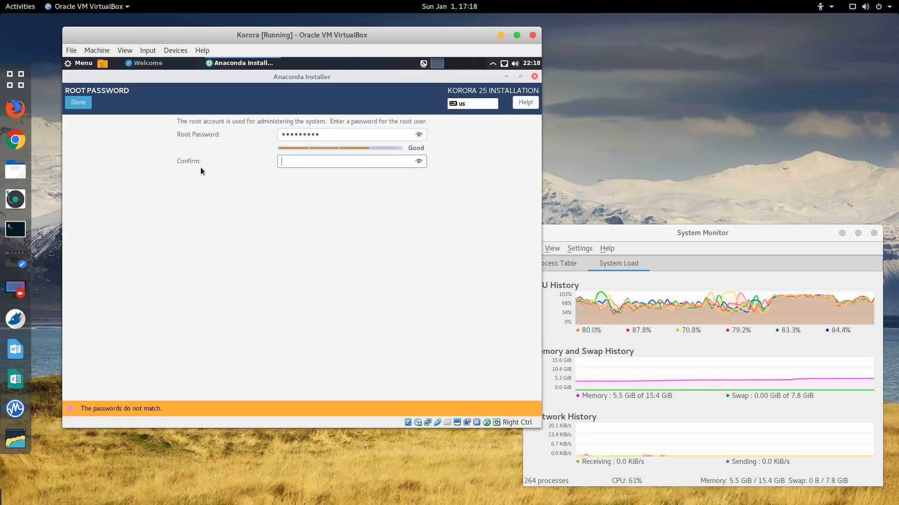
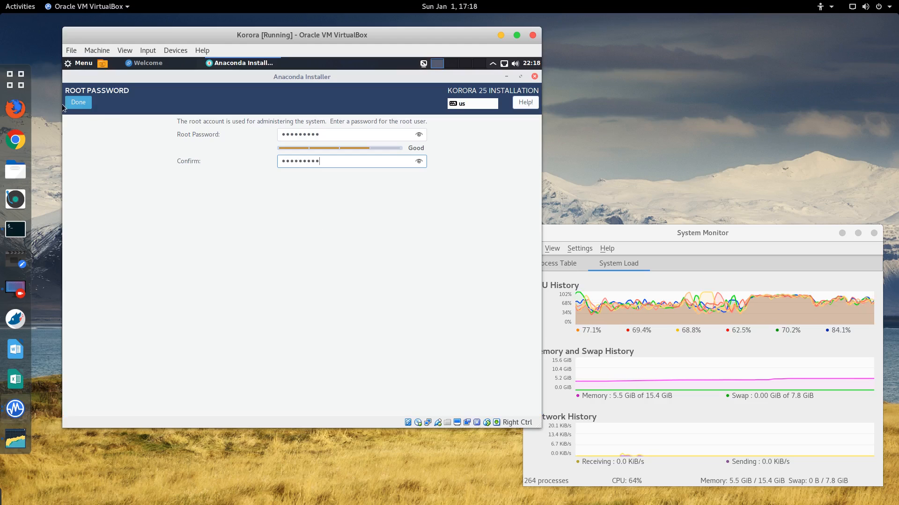
{"action": "left_click", "coordinate": [83, 100]}
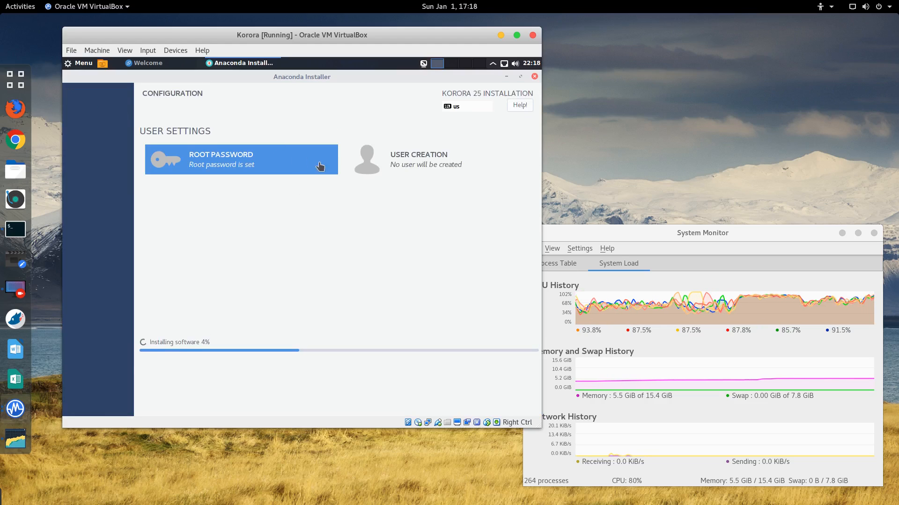
Step: Create the new user account, entering the user's full name and an account password
{"action": "left_click", "coordinate": [401, 163]}
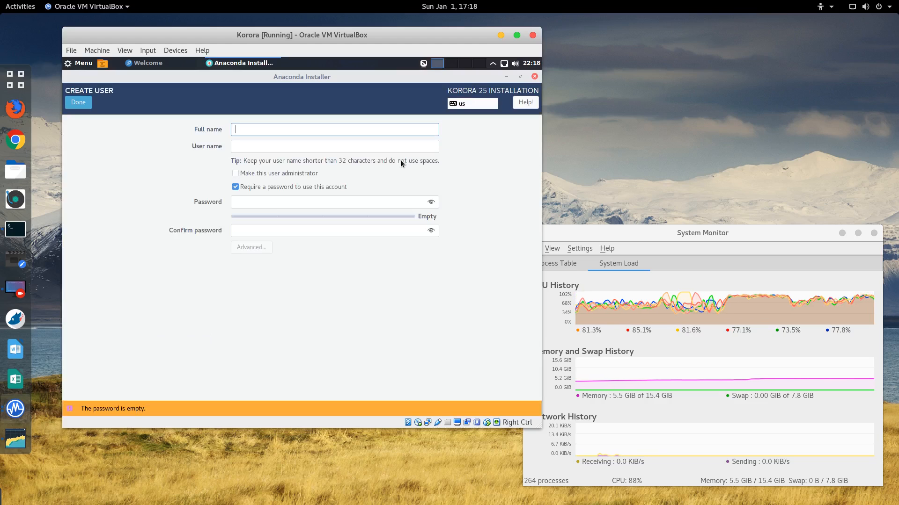
{"action": "type", "text": "Mark"}
{"action": "key", "text": "Tab"}
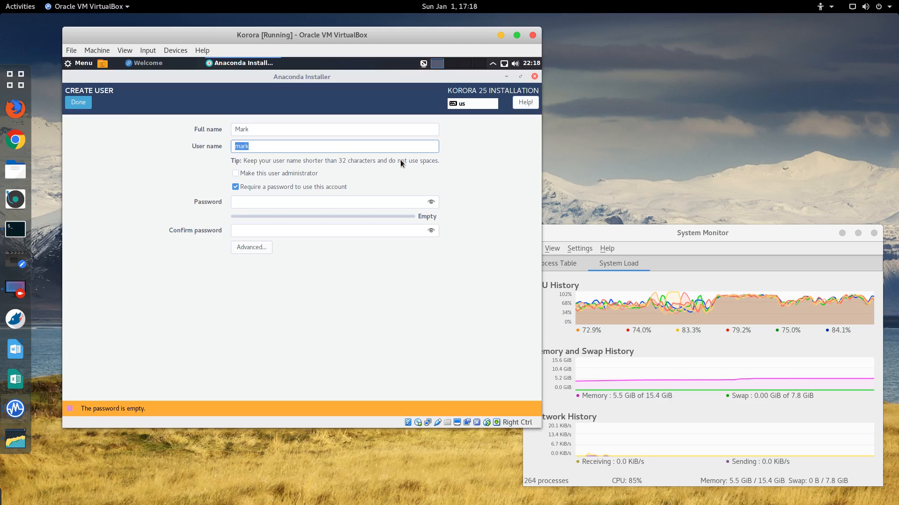
{"action": "left_click", "coordinate": [316, 204]}
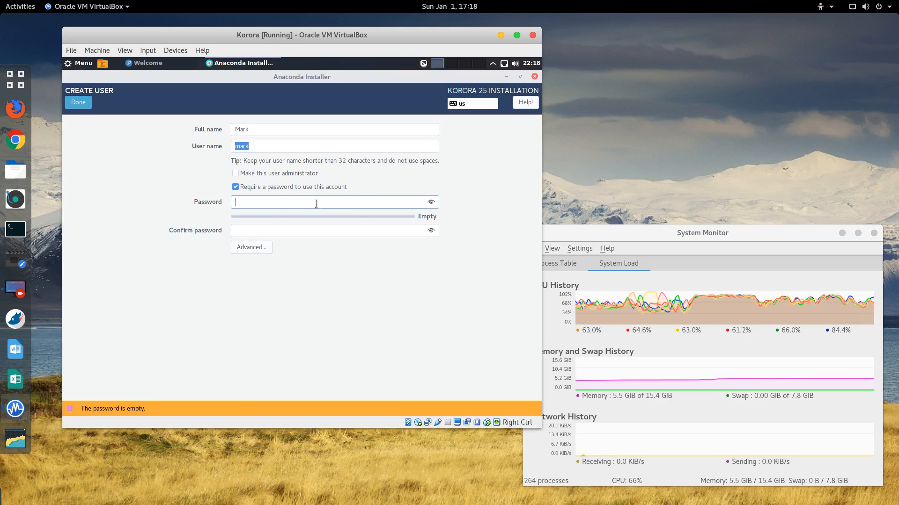
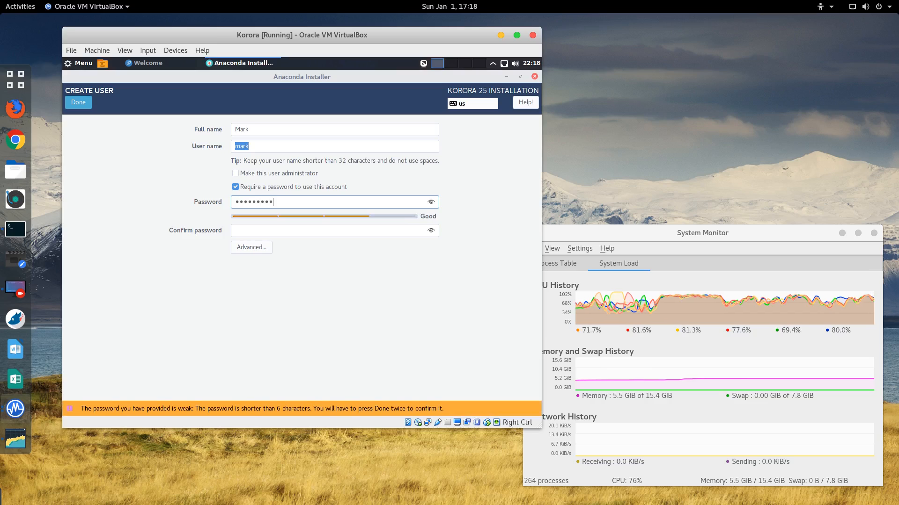
{"action": "key", "text": "Tab"}
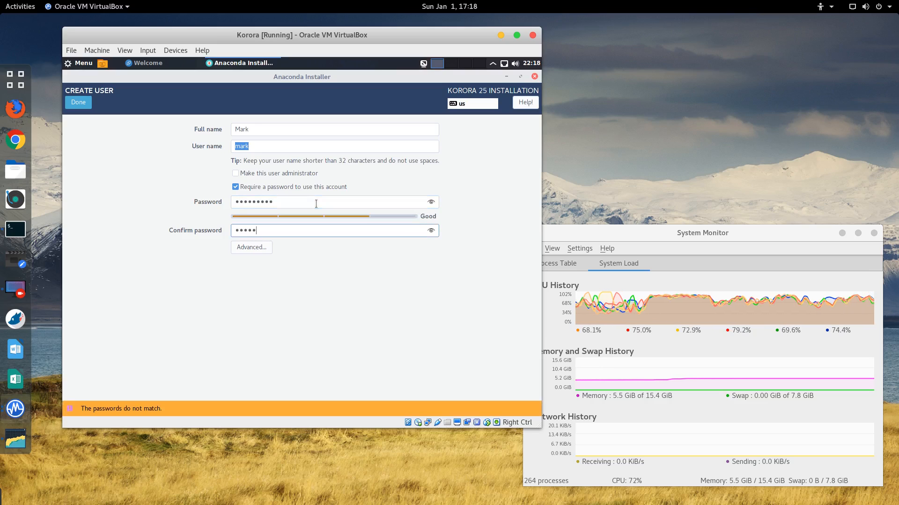
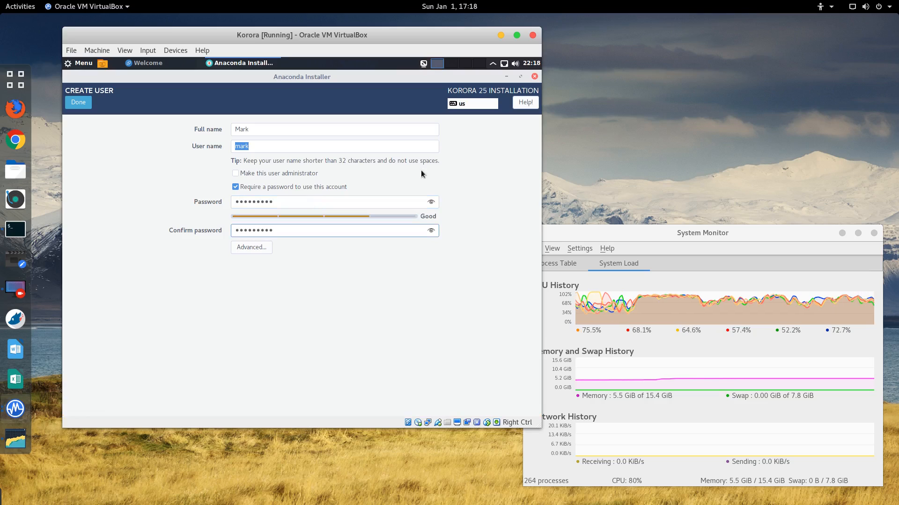
{"action": "left_click", "coordinate": [78, 103]}
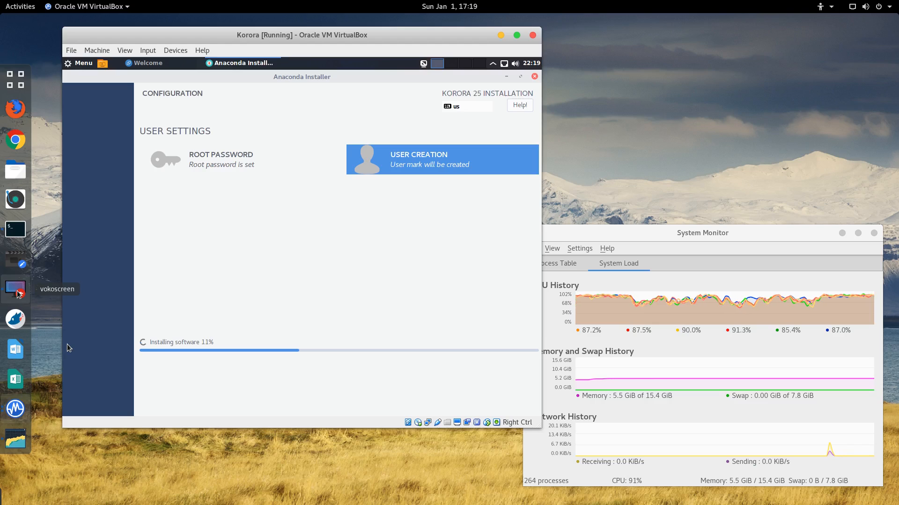
Step: Let the Korora 25 installation finish and quit the Anaconda installer
{"action": "left_click", "coordinate": [15, 290]}
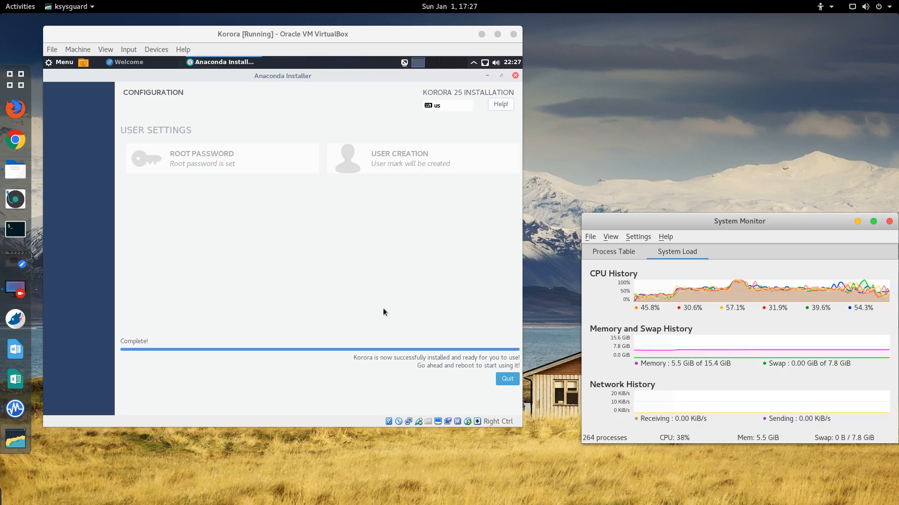
{"action": "left_click", "coordinate": [505, 380]}
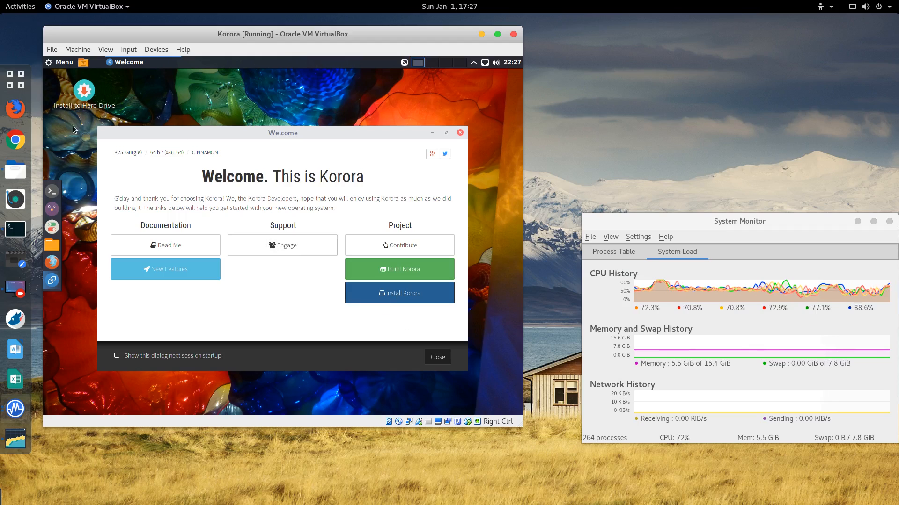
Step: Restart the Korora guest from the Cinnamon menu's Quit options
{"action": "left_click", "coordinate": [508, 63]}
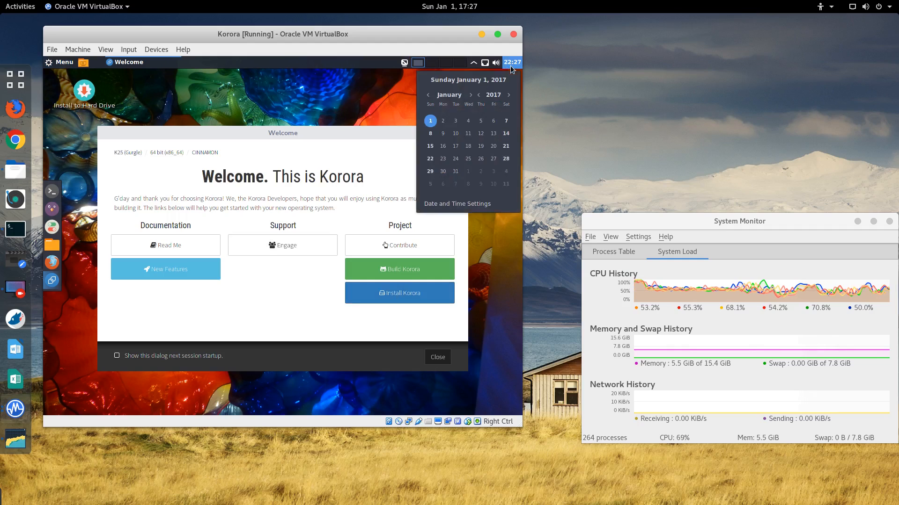
{"action": "left_click", "coordinate": [509, 63]}
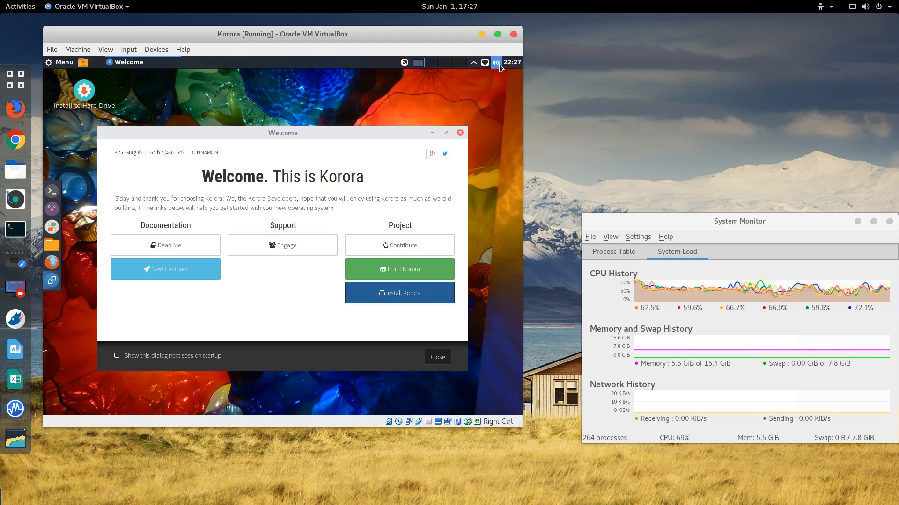
{"action": "left_click", "coordinate": [69, 63]}
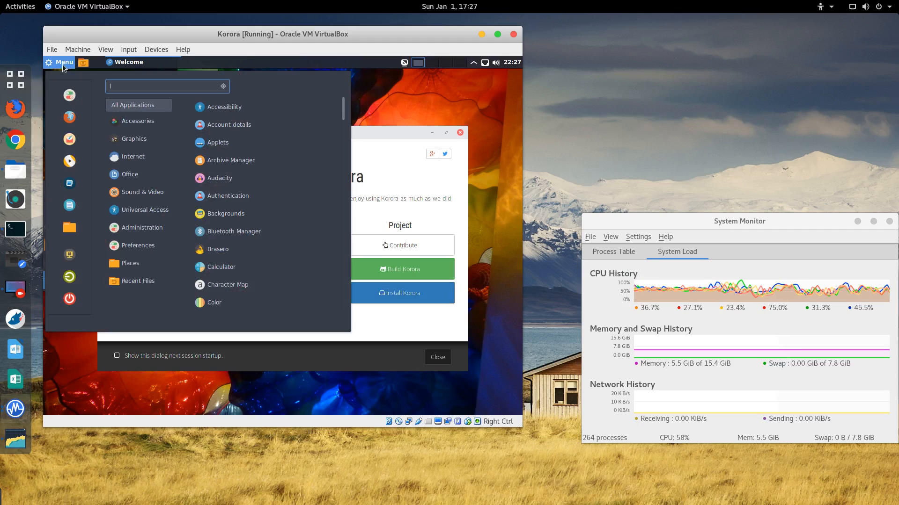
{"action": "left_click", "coordinate": [70, 299]}
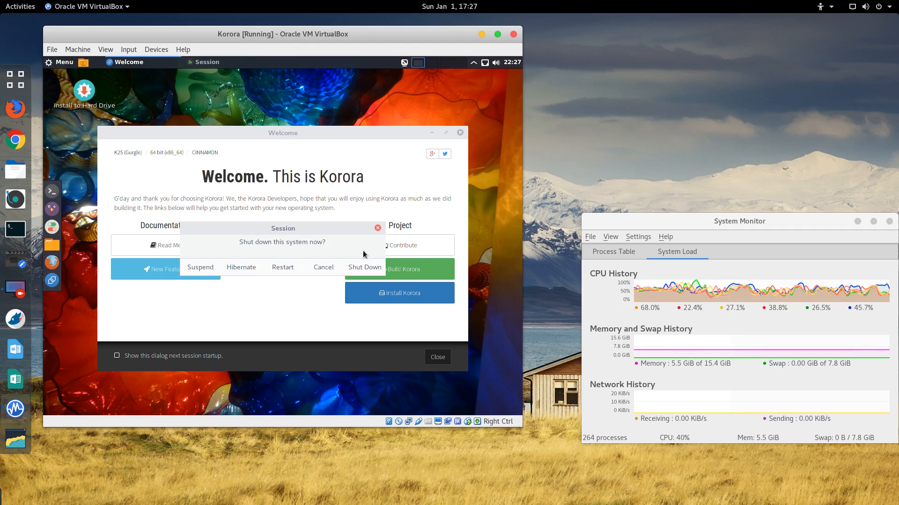
{"action": "left_click", "coordinate": [292, 265]}
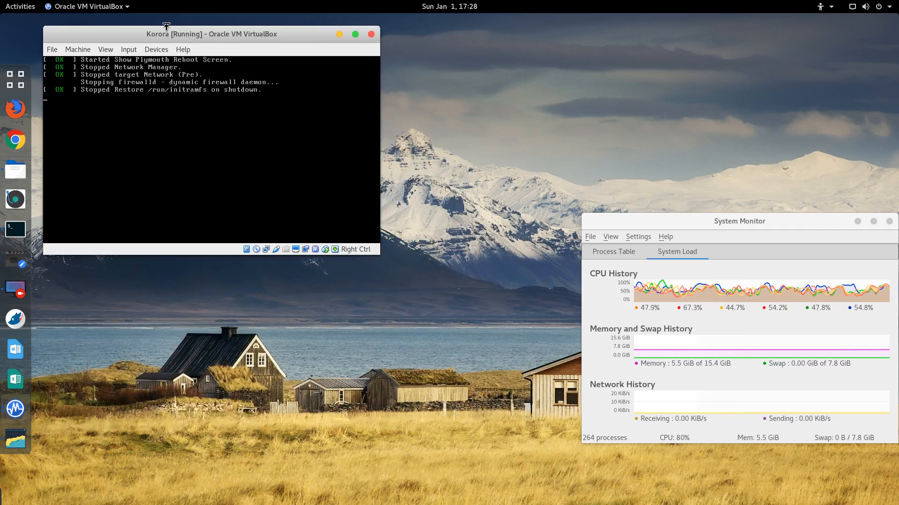
Step: At the Korora boot menu, power off the virtual machine and close its window
{"action": "left_click_drag", "start_coordinate": [172, 35], "coordinate": [222, 43]}
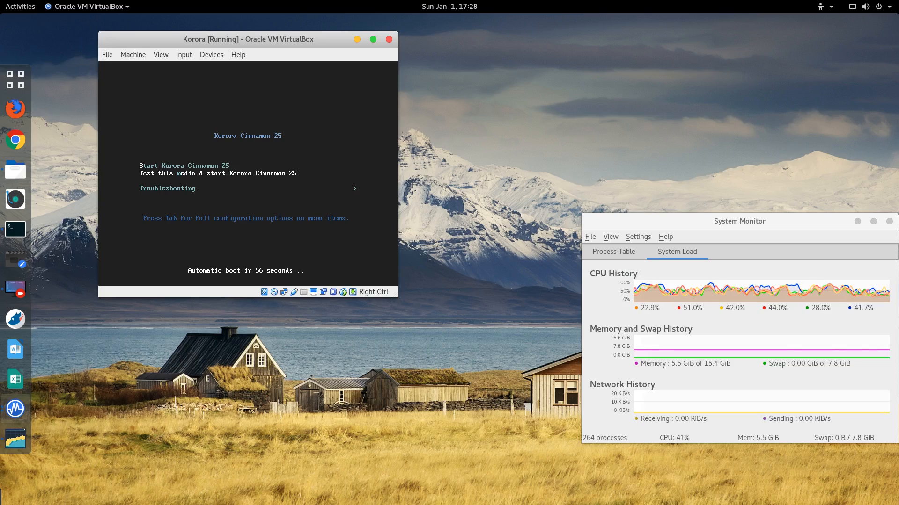
{"action": "key", "text": "Up"}
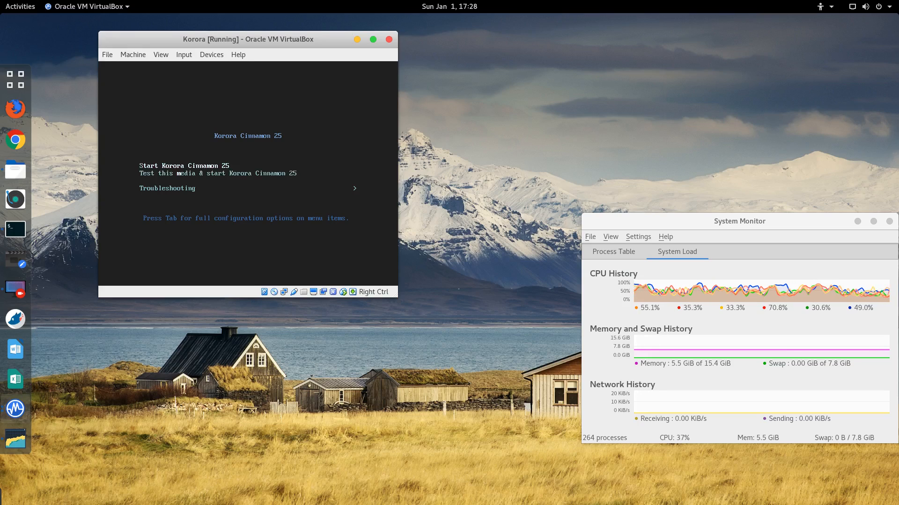
{"action": "key", "text": "Down"}
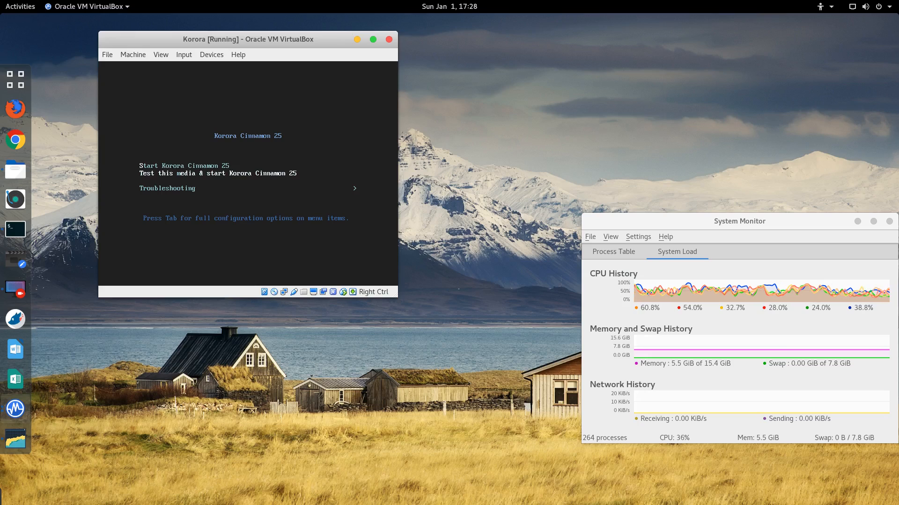
{"action": "left_click", "coordinate": [389, 39]}
{"action": "left_click", "coordinate": [298, 204]}
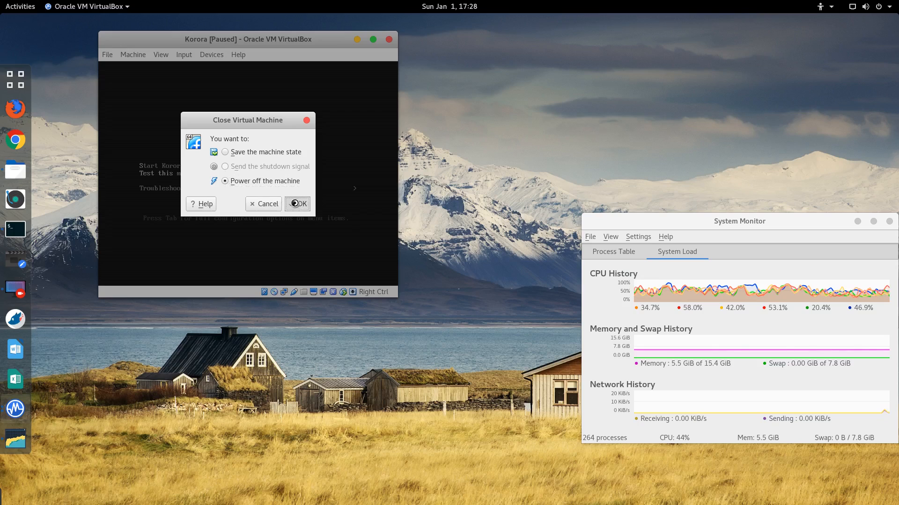
Step: In Korora's Storage settings, replace the live ISO with the host PIONEER DVD-RW drive and save
{"action": "left_click", "coordinate": [15, 409]}
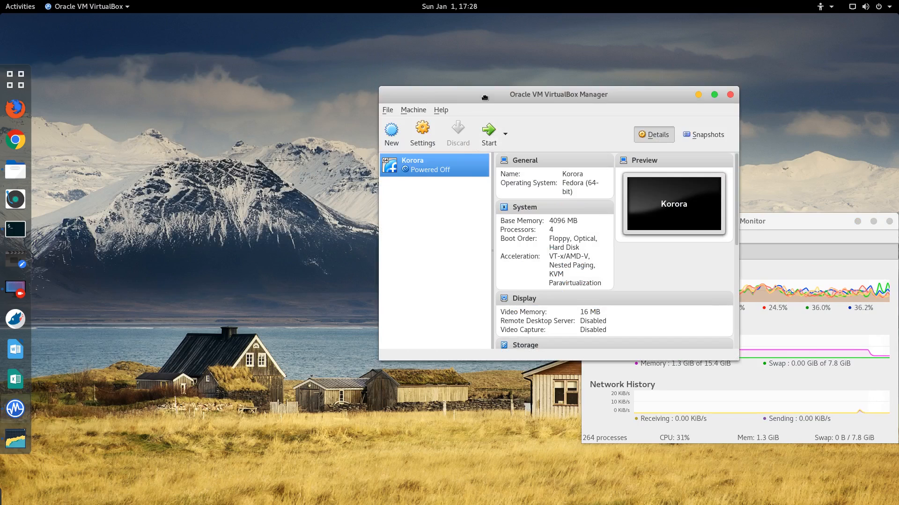
{"action": "left_click", "coordinate": [323, 144]}
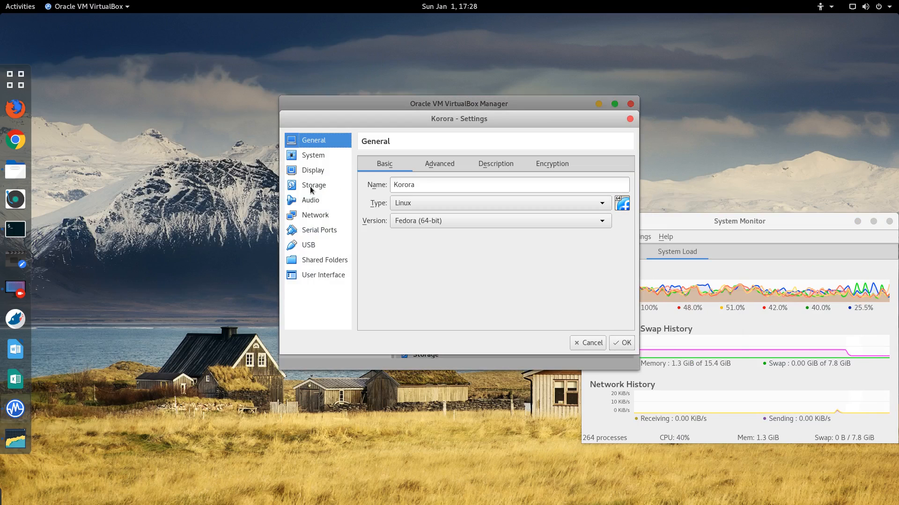
{"action": "left_click", "coordinate": [326, 186]}
{"action": "left_click", "coordinate": [430, 189]}
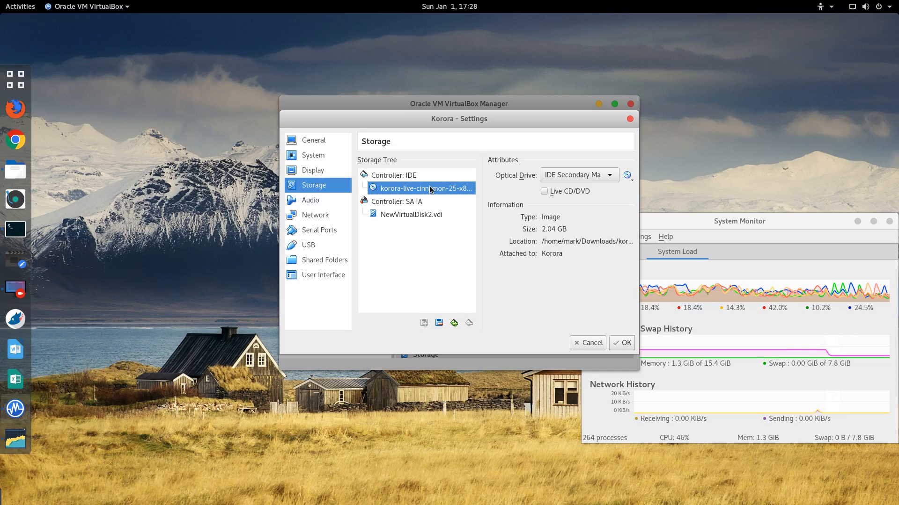
{"action": "left_click", "coordinate": [628, 176]}
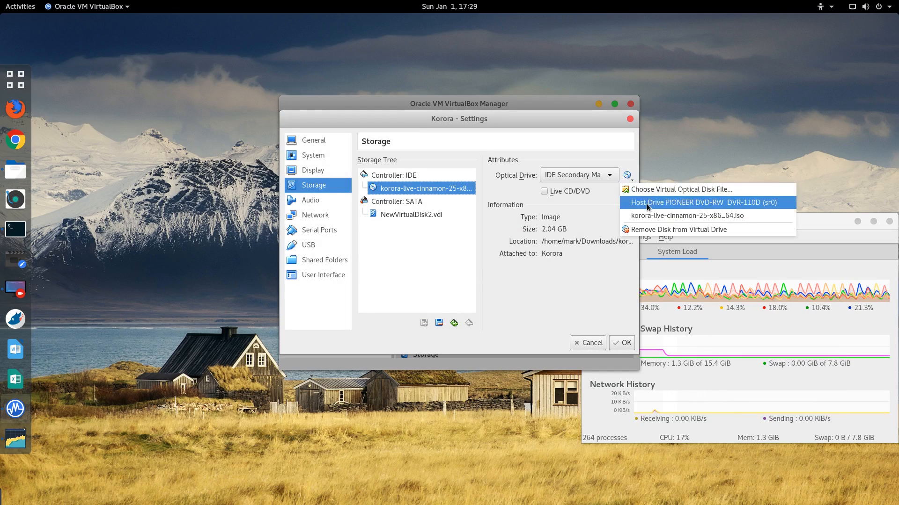
{"action": "left_click", "coordinate": [648, 203]}
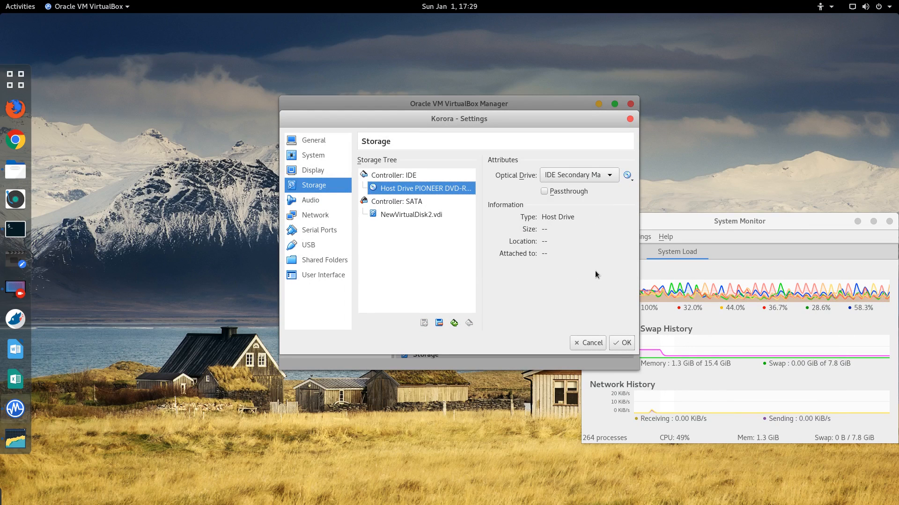
{"action": "left_click", "coordinate": [623, 345]}
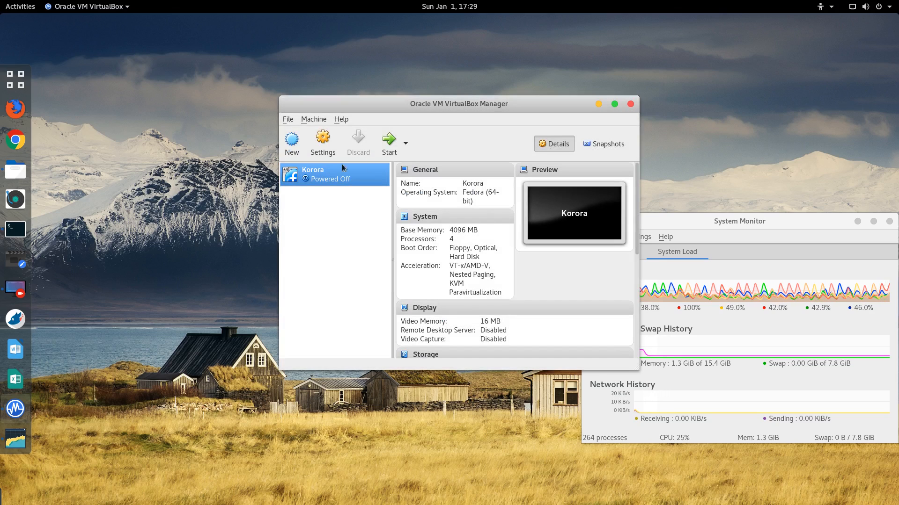
Step: Start the Korora VM, minimize the Manager, and reposition the VM window
{"action": "left_click", "coordinate": [389, 140]}
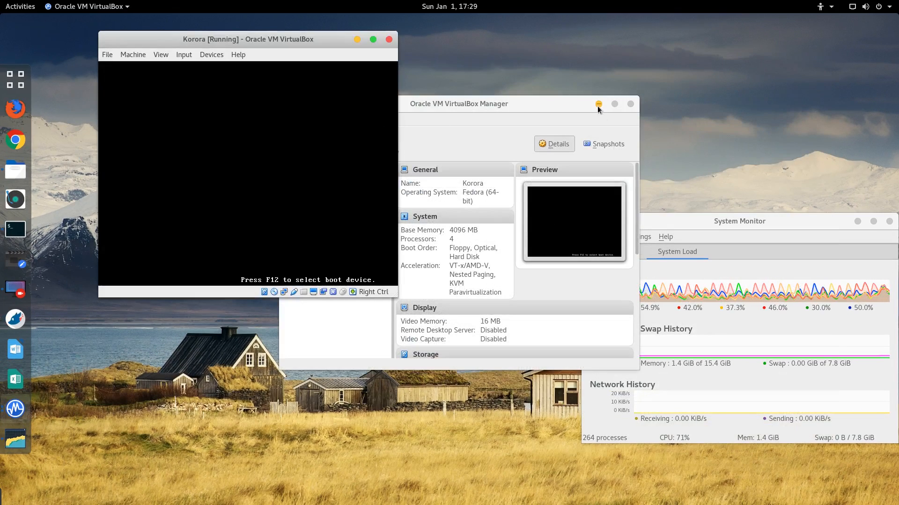
{"action": "left_click", "coordinate": [614, 104]}
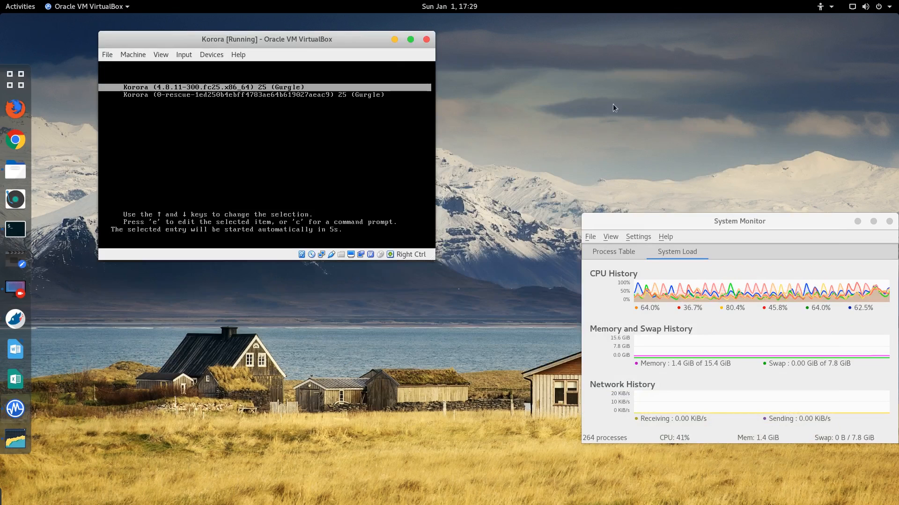
{"action": "left_click", "coordinate": [276, 143]}
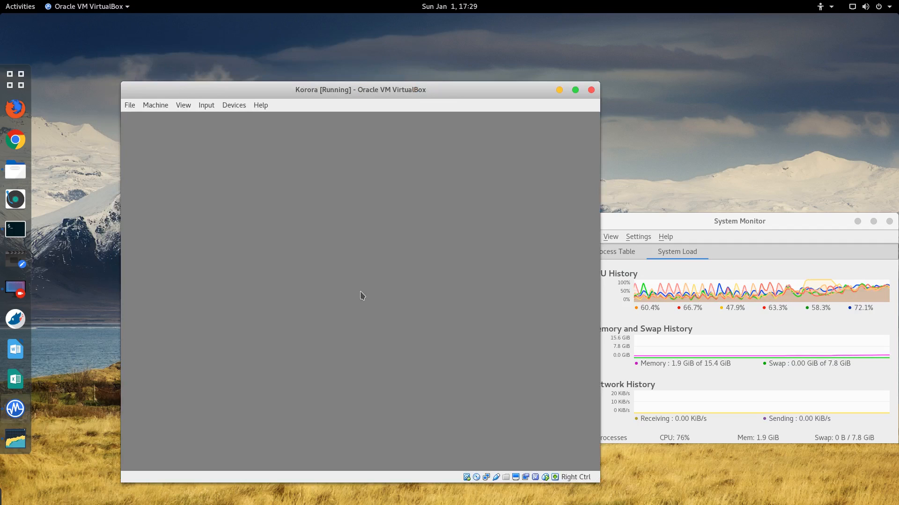
{"action": "double_click", "coordinate": [268, 93]}
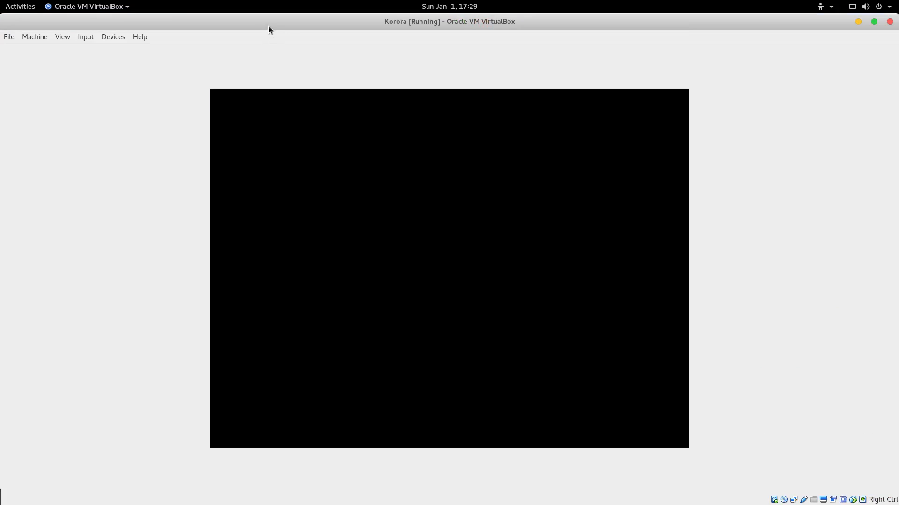
{"action": "double_click", "coordinate": [268, 24]}
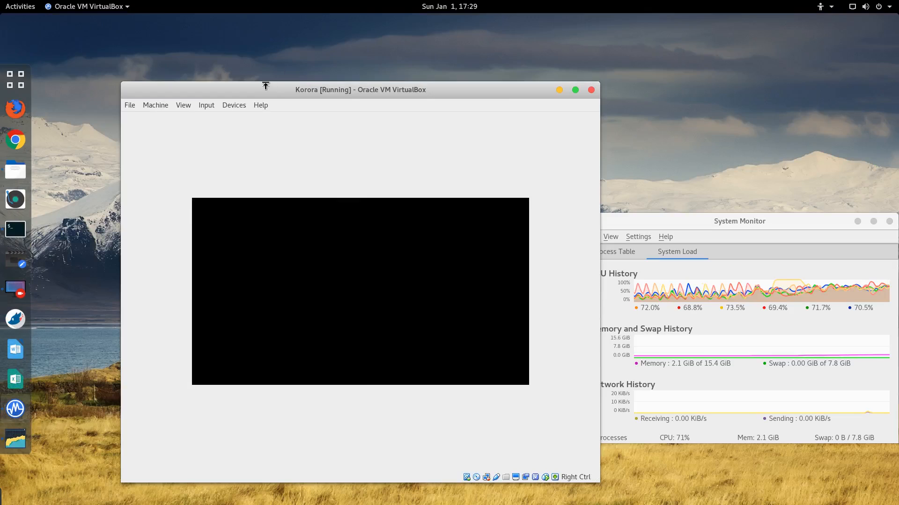
{"action": "left_click_drag", "start_coordinate": [275, 91], "coordinate": [233, 51]}
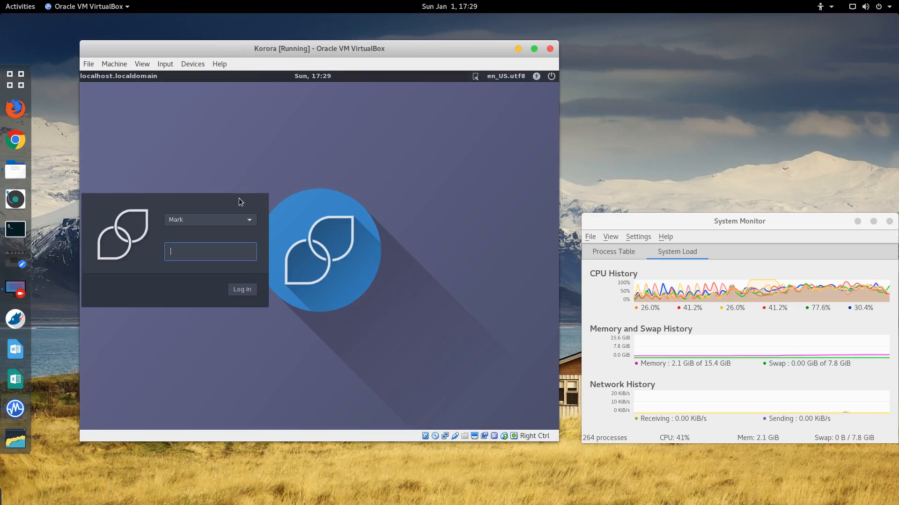
Step: Log in to Korora with the user password at the login screen
{"action": "type", "text": "********"}
{"action": "key", "text": "Return"}
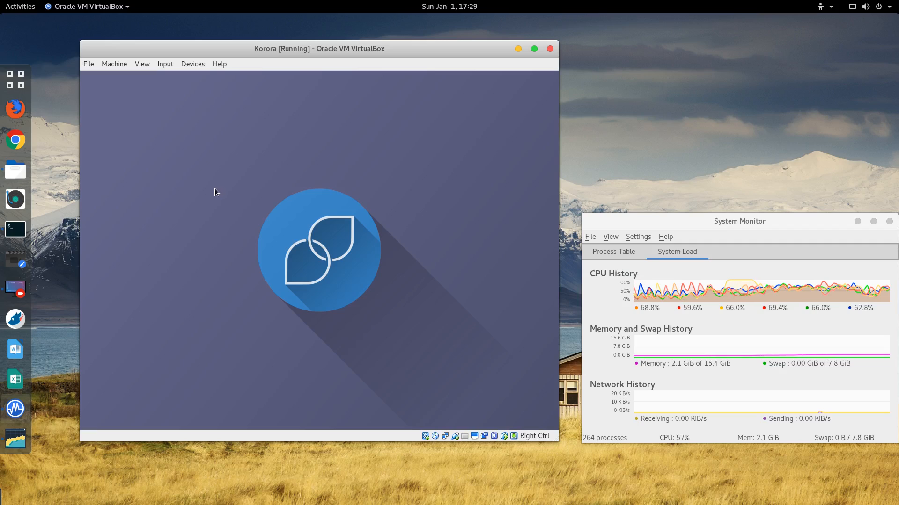
{"action": "left_click", "coordinate": [166, 67]}
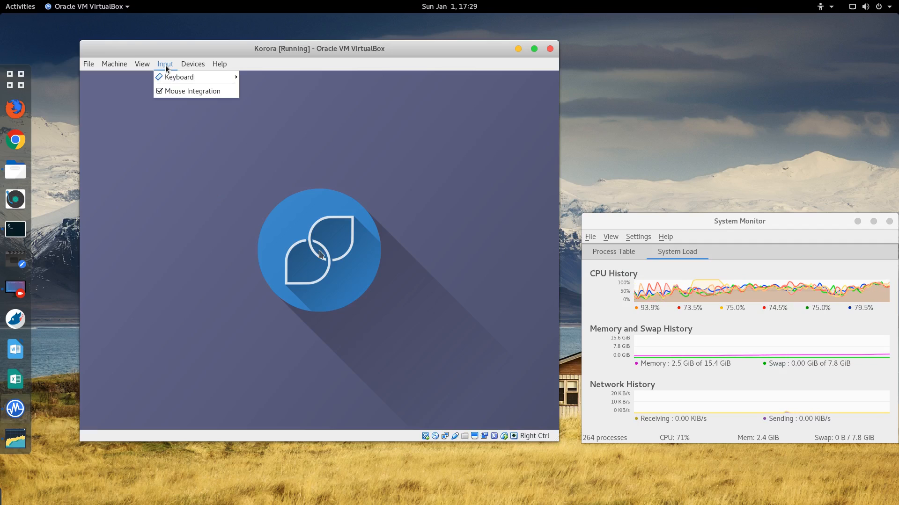
{"action": "mouse_move", "coordinate": [195, 64]}
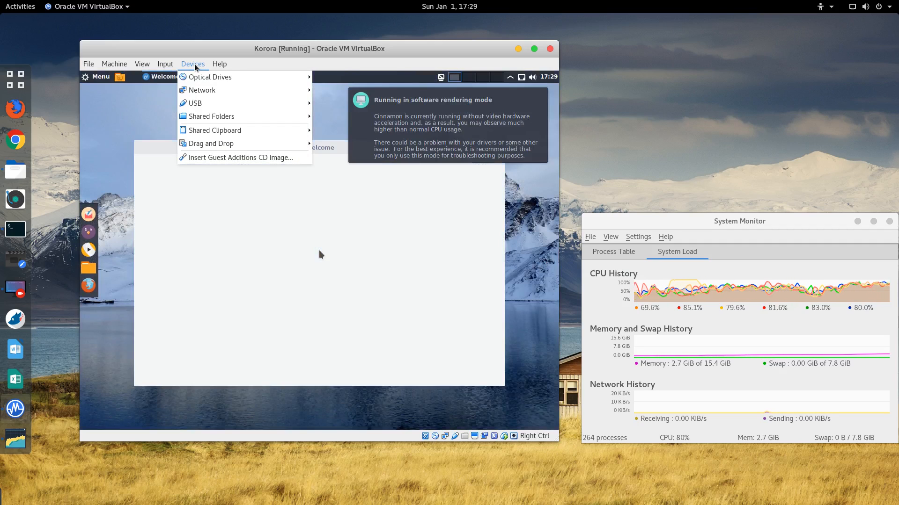
{"action": "left_click", "coordinate": [194, 63]}
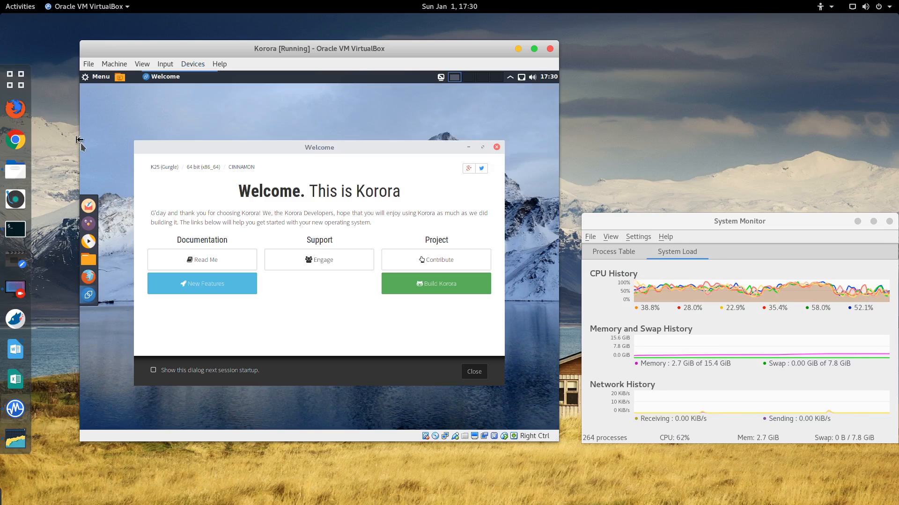
Step: Download the VBoxGuestAdditions_5.1.10.iso image and insert it into the Korora guest
{"action": "left_click", "coordinate": [191, 63]}
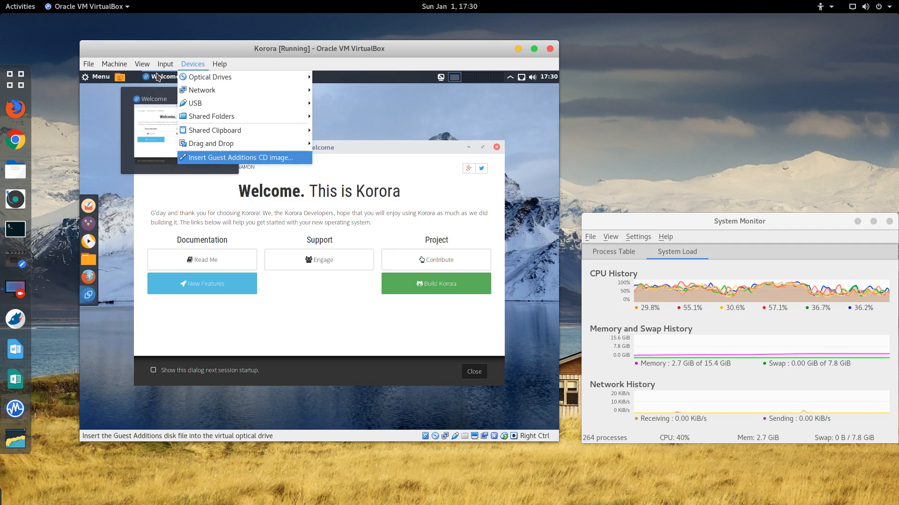
{"action": "left_click", "coordinate": [241, 158]}
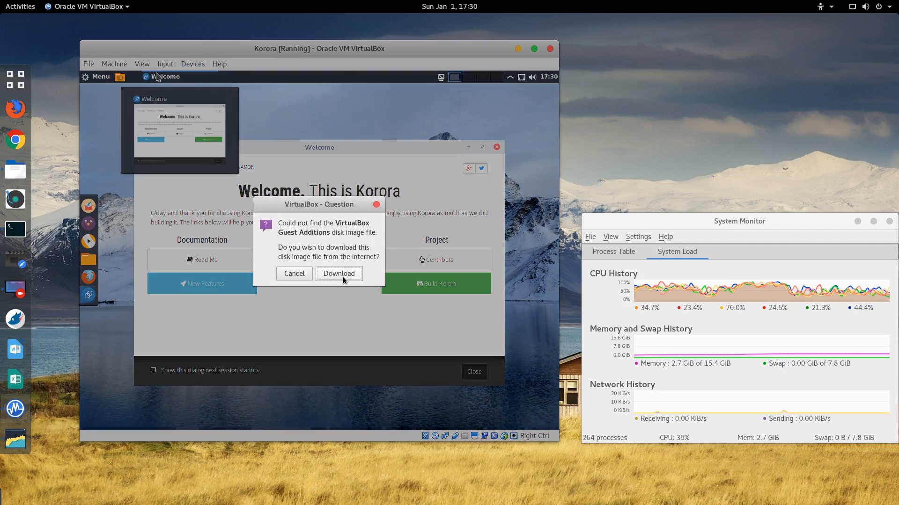
{"action": "left_click", "coordinate": [343, 275]}
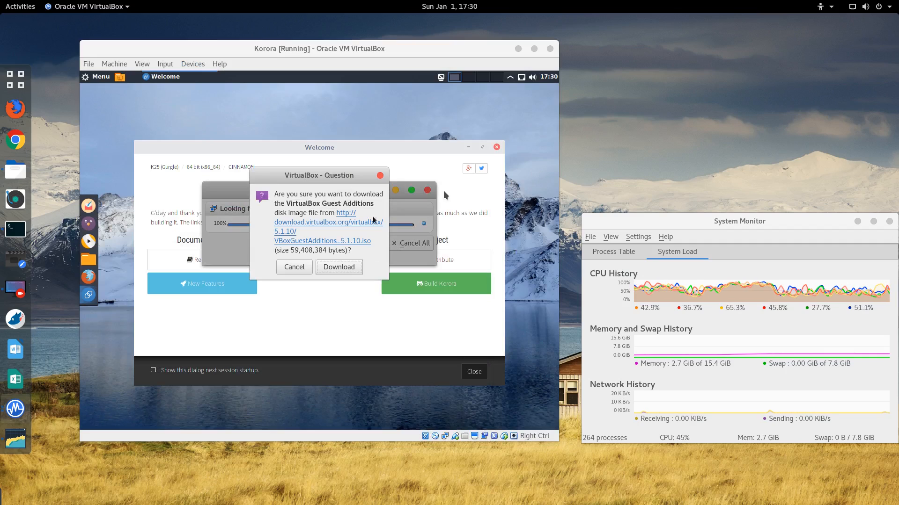
{"action": "left_click", "coordinate": [339, 267]}
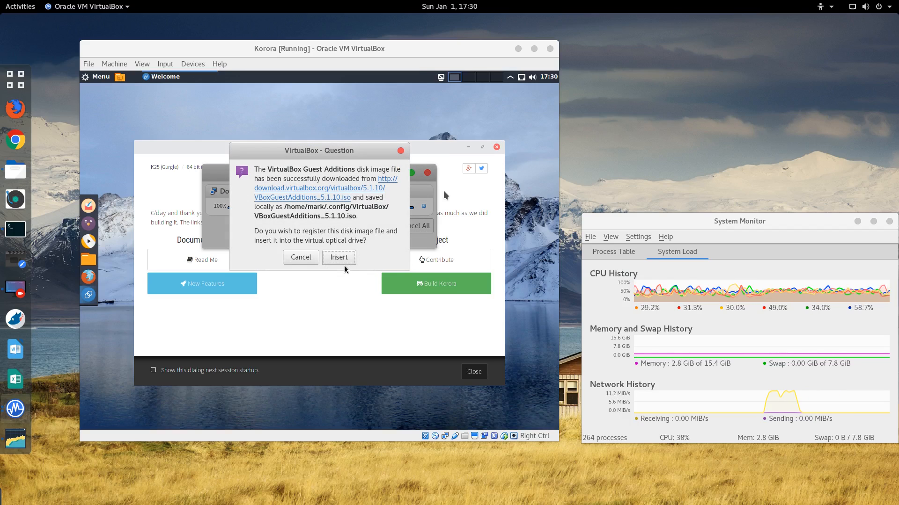
{"action": "left_click", "coordinate": [339, 257]}
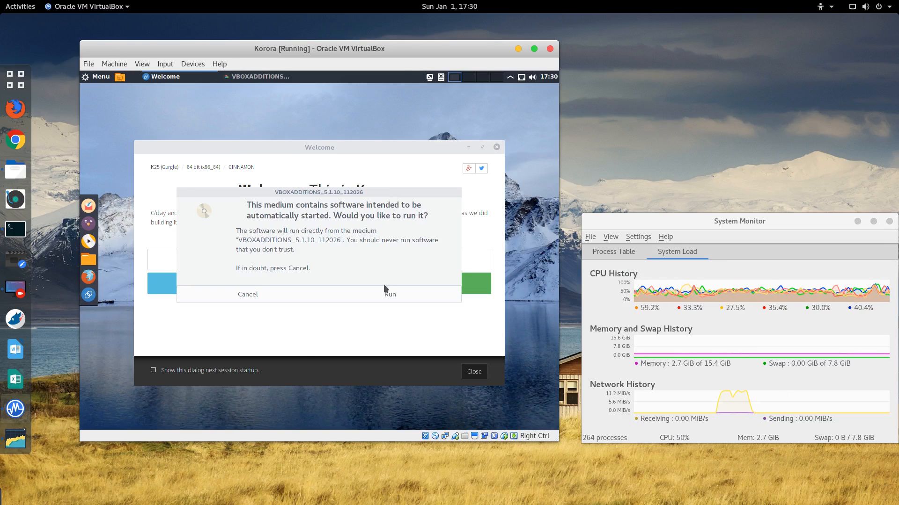
Step: Run the Guest Additions 5.1.10 installer with the root password and let it build the kernel modules
{"action": "left_click", "coordinate": [389, 294]}
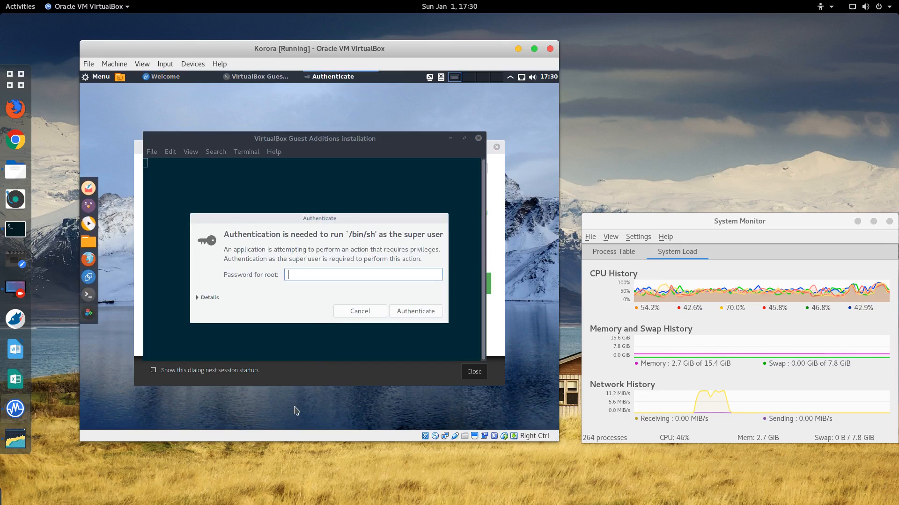
{"action": "type", "text": "•••••••••"}
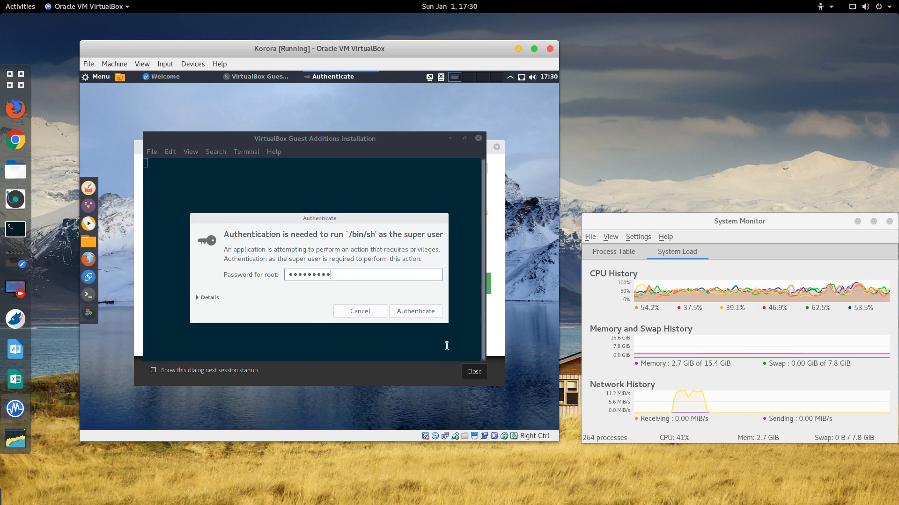
{"action": "left_click", "coordinate": [415, 310]}
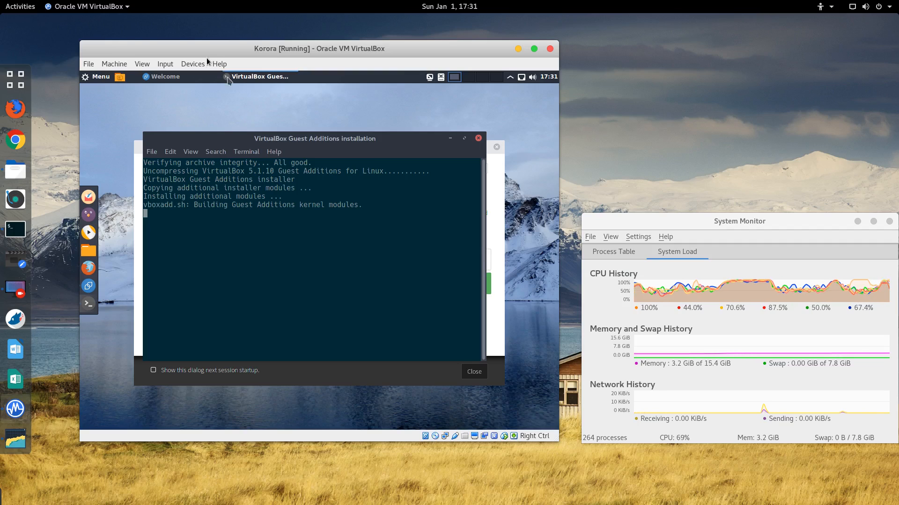
{"action": "left_click", "coordinate": [95, 79]}
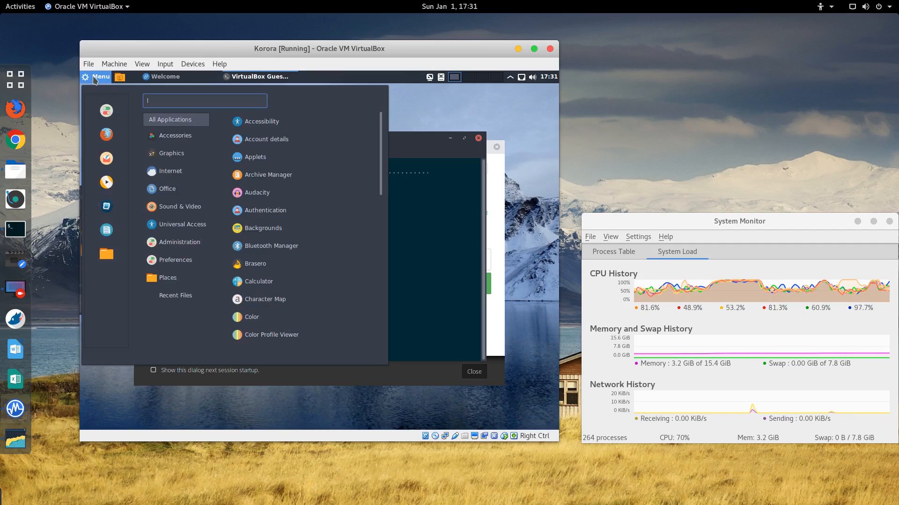
{"action": "left_click", "coordinate": [95, 80]}
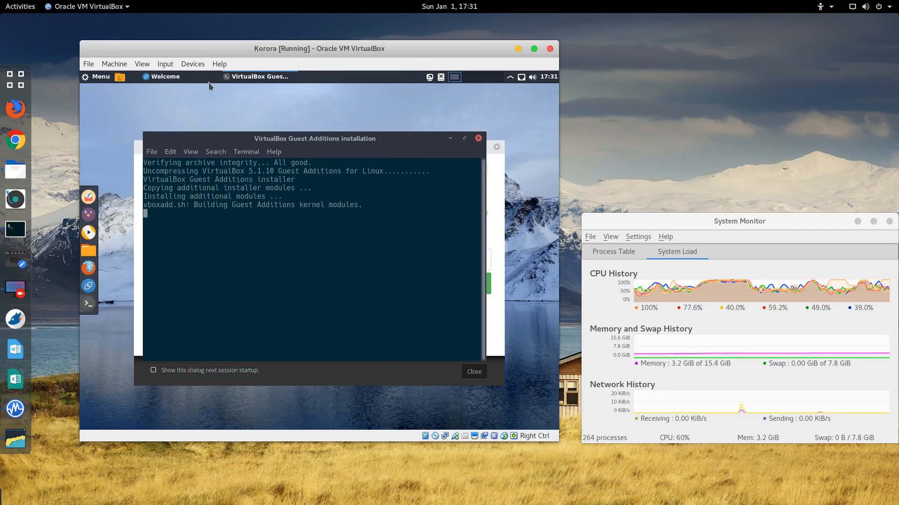
{"action": "mouse_move", "coordinate": [165, 80]}
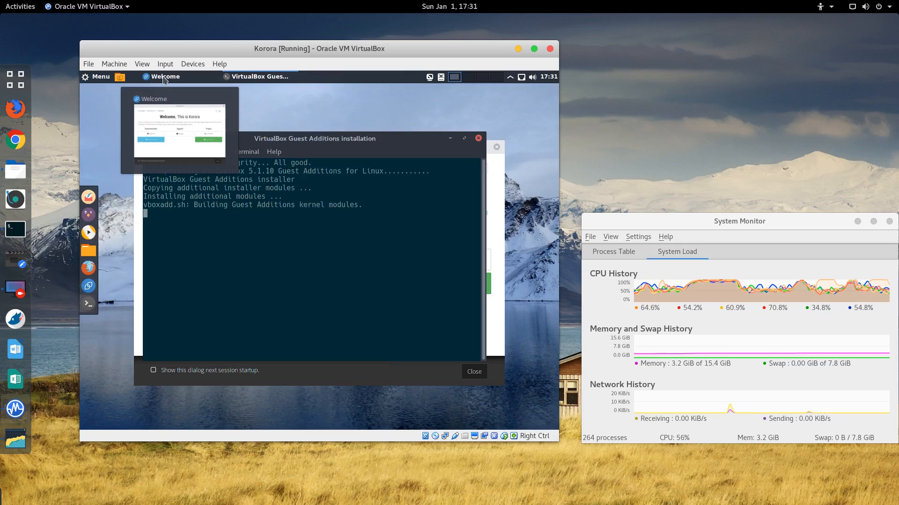
{"action": "mouse_move", "coordinate": [255, 82]}
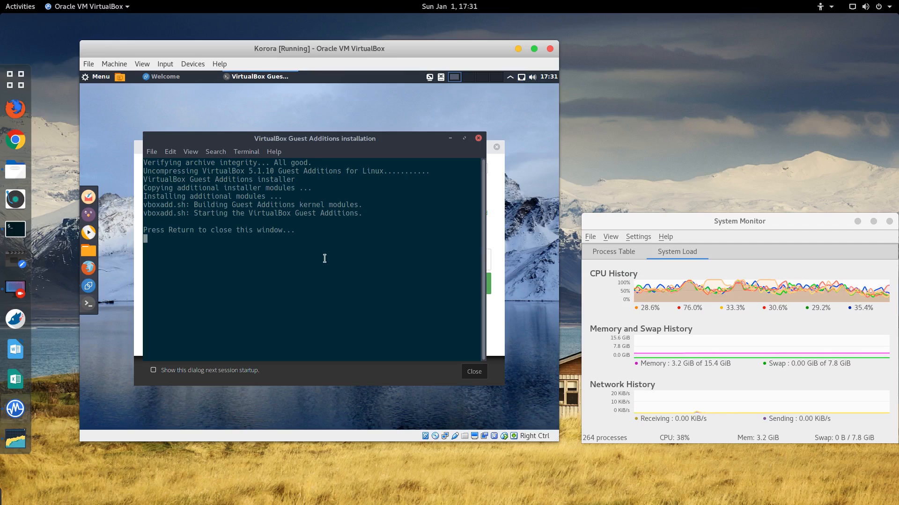
Step: Close the installer terminal and Welcome window, then restart the Korora guest
{"action": "key", "text": "Return"}
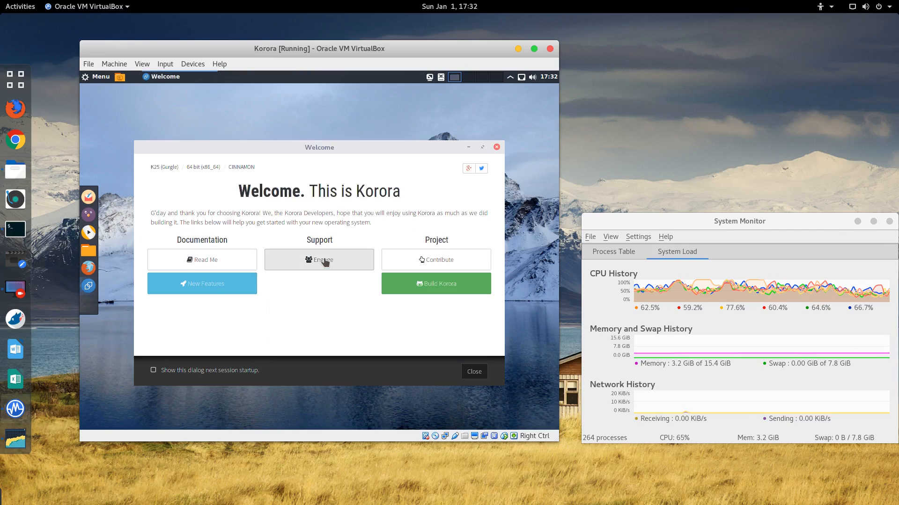
{"action": "left_click", "coordinate": [497, 149]}
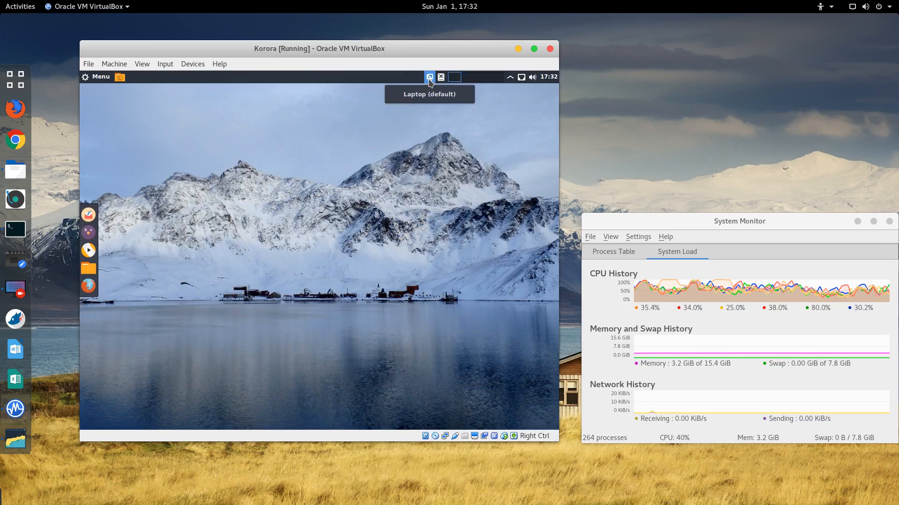
{"action": "left_click", "coordinate": [95, 79]}
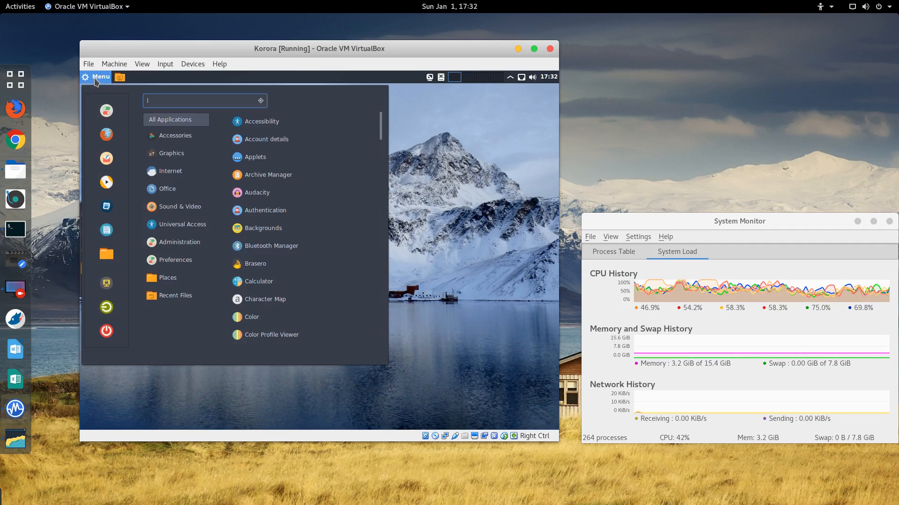
{"action": "left_click", "coordinate": [107, 331]}
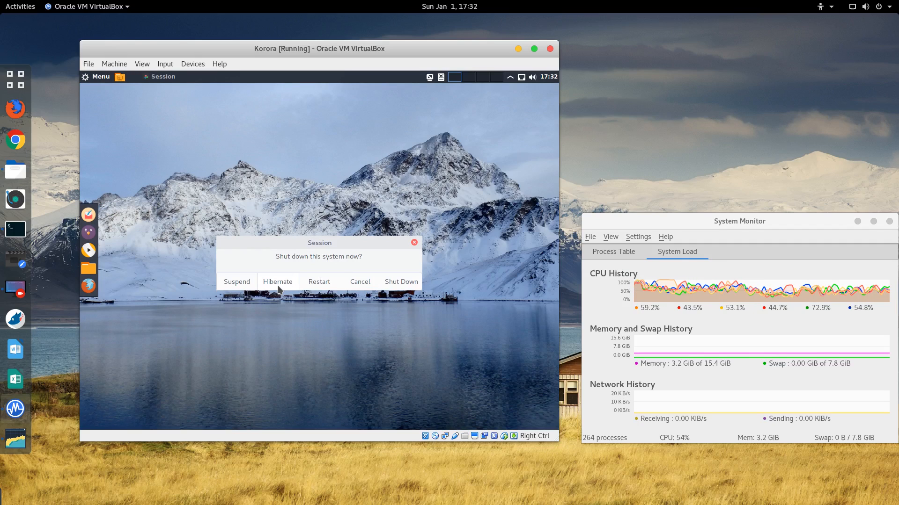
{"action": "left_click", "coordinate": [324, 283]}
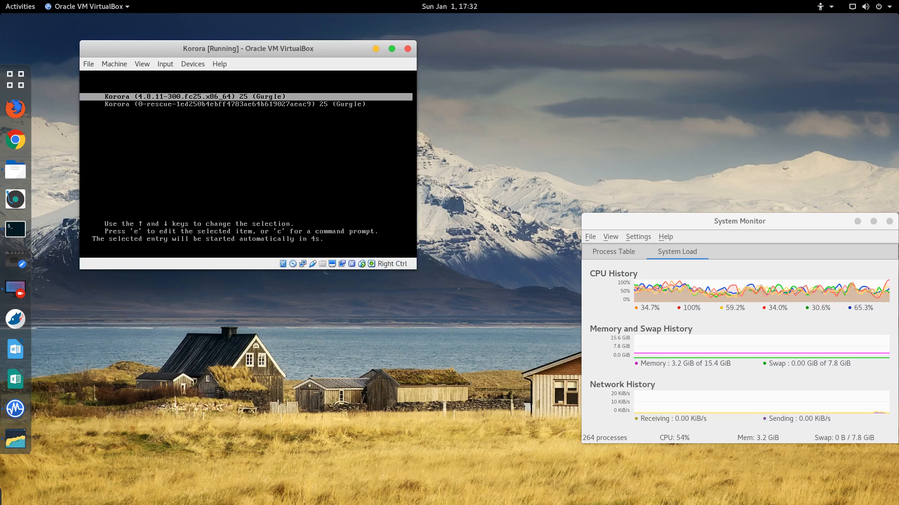
Step: Boot the default Korora entry, log in while full-screen, then return the VM to windowed mode
{"action": "key", "text": "Return"}
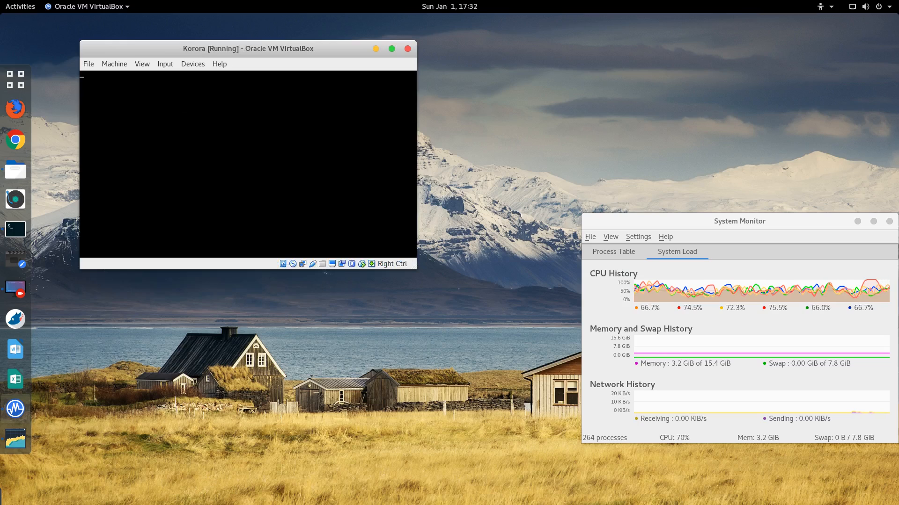
{"action": "left_click", "coordinate": [145, 65]}
{"action": "left_click", "coordinate": [161, 76]}
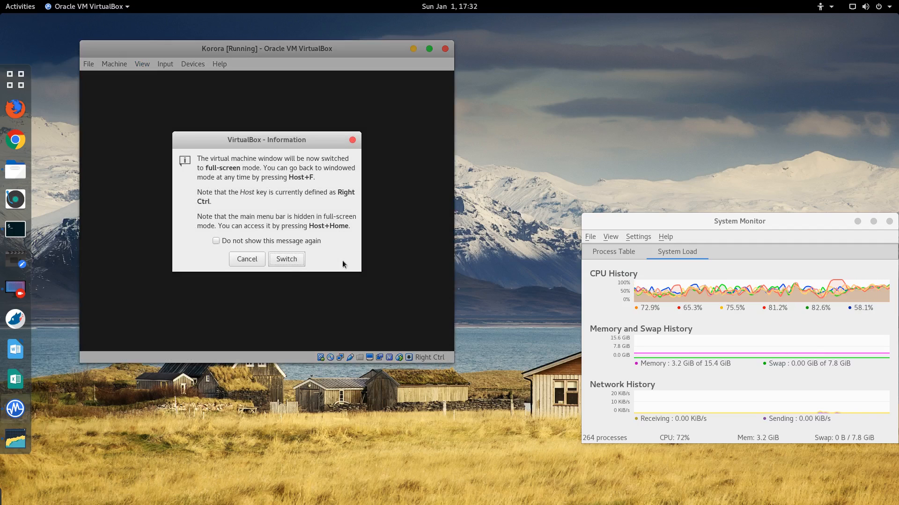
{"action": "left_click", "coordinate": [294, 263]}
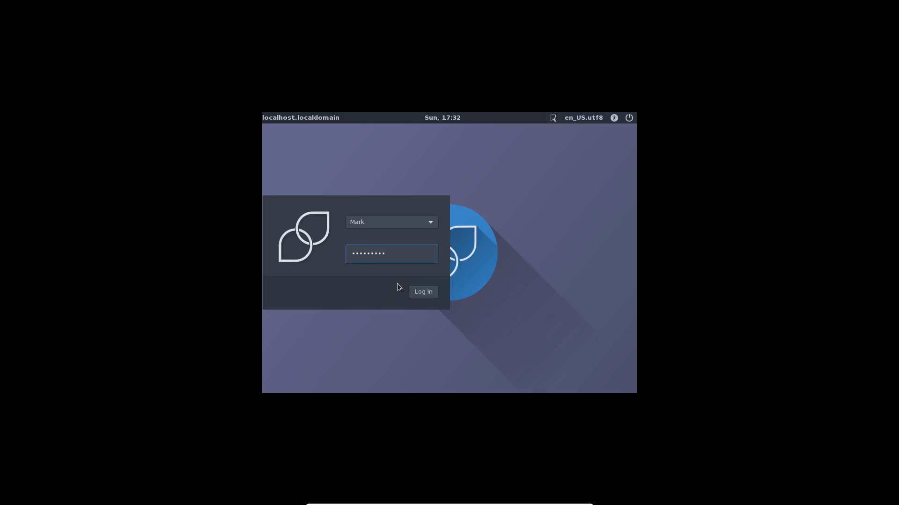
{"action": "left_click", "coordinate": [422, 294]}
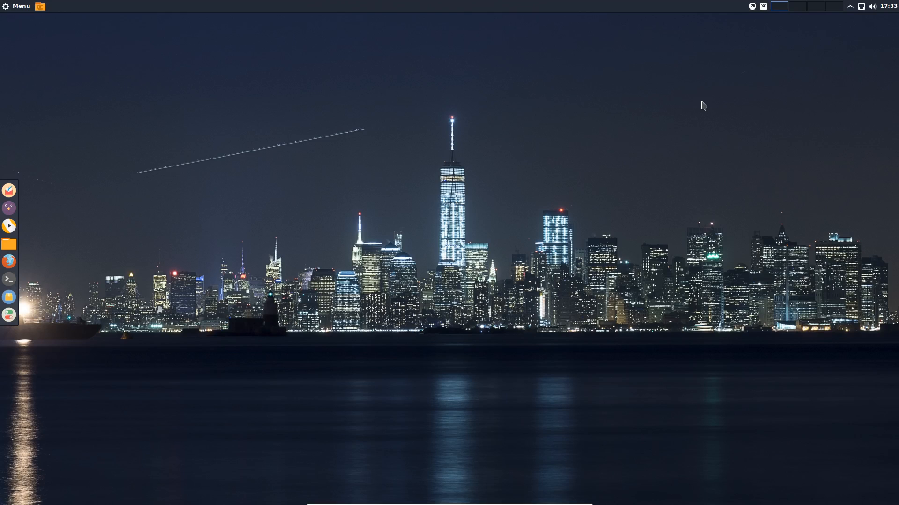
{"action": "key", "text": "Control_R+f"}
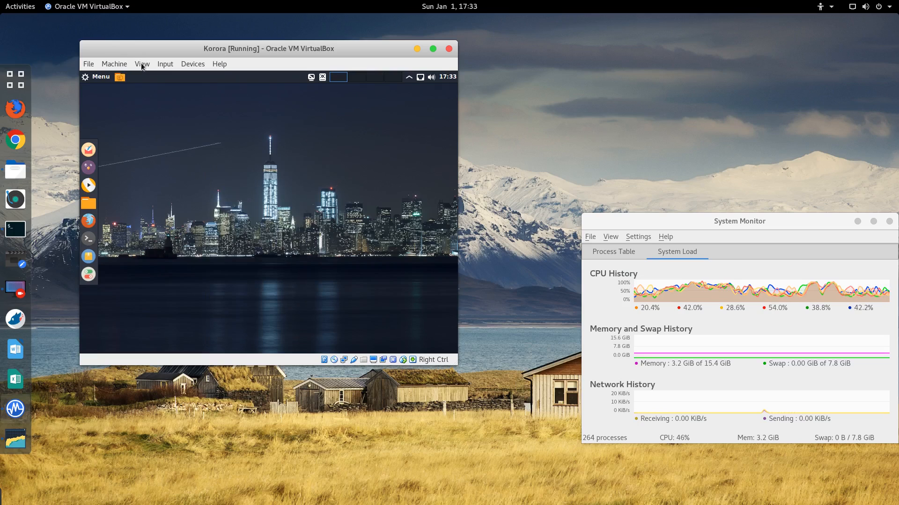
Step: View the Korora machine's Display settings and close them with OK
{"action": "left_click", "coordinate": [114, 64]}
{"action": "left_click", "coordinate": [125, 78]}
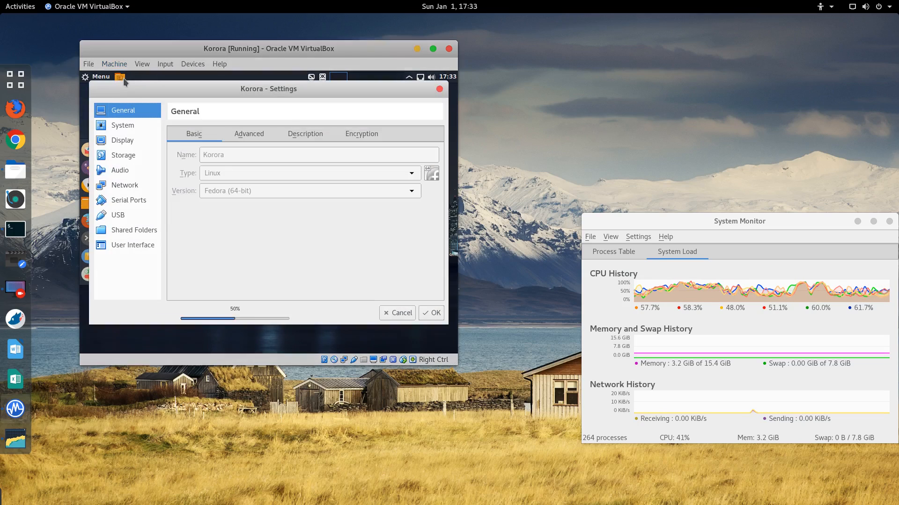
{"action": "left_click", "coordinate": [127, 142]}
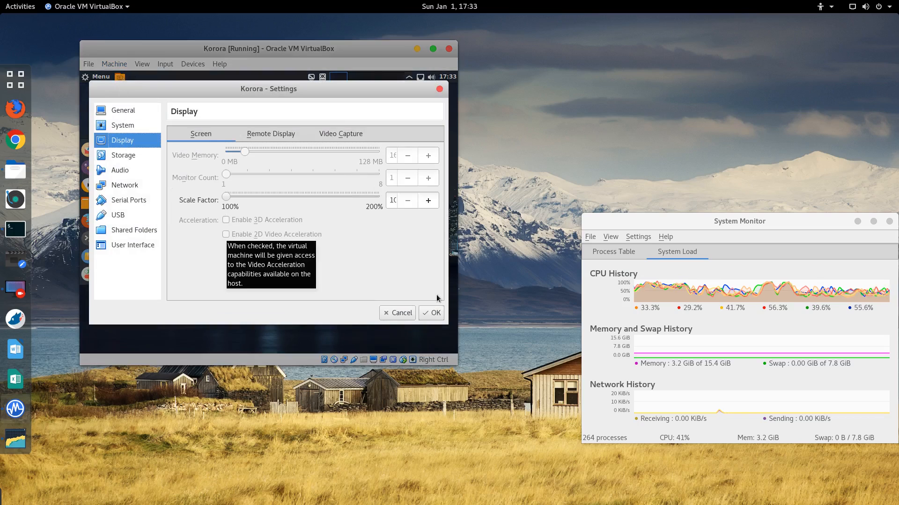
{"action": "left_click", "coordinate": [435, 314]}
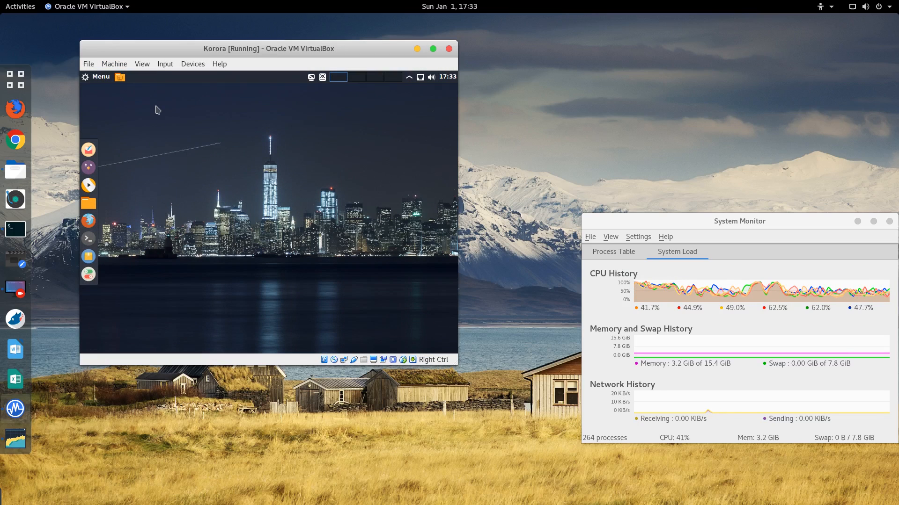
Step: Shut down the Korora guest and bring up the VirtualBox Manager
{"action": "left_click", "coordinate": [99, 79]}
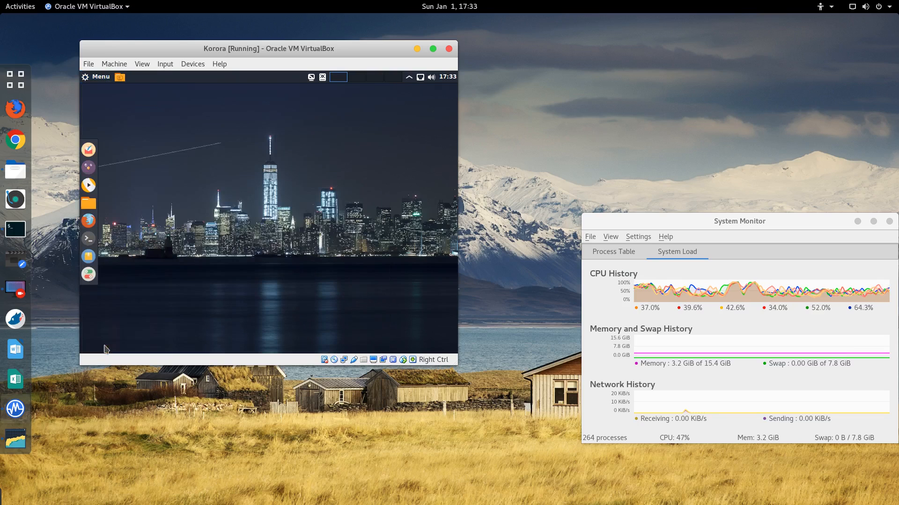
{"action": "left_click", "coordinate": [107, 350]}
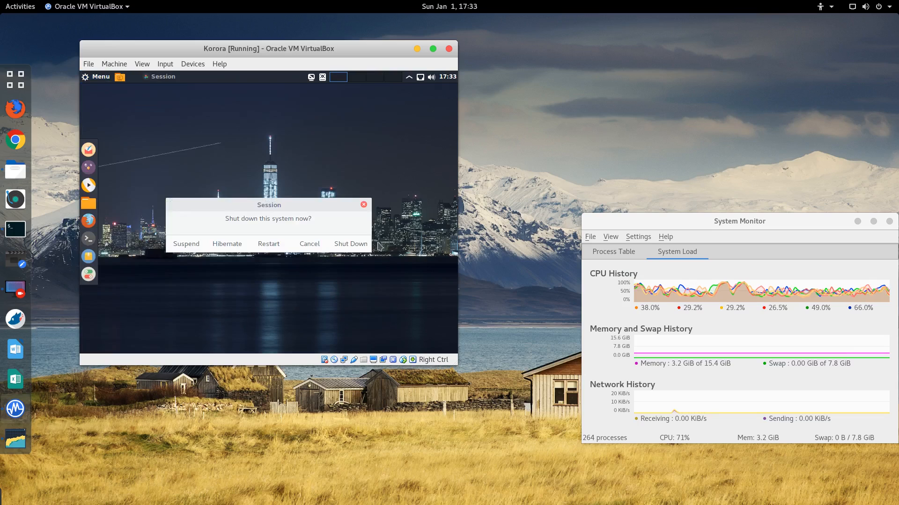
{"action": "left_click", "coordinate": [356, 245]}
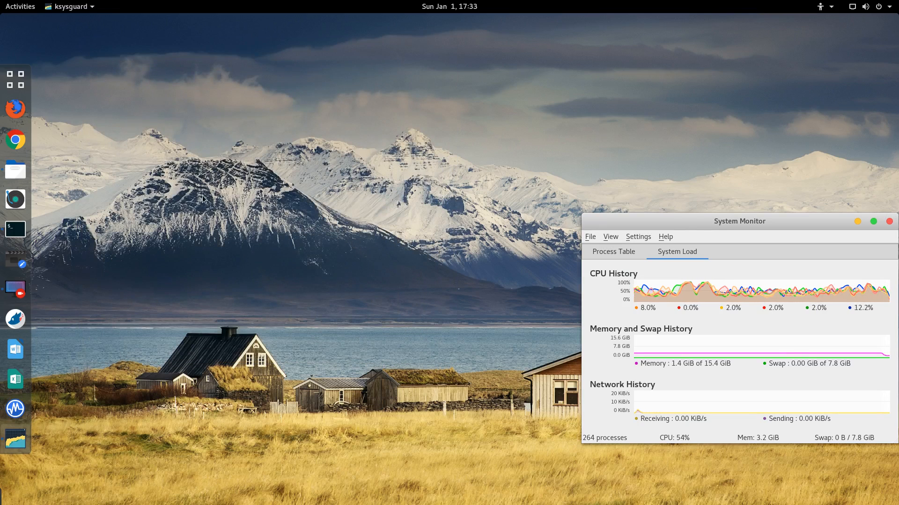
{"action": "left_click", "coordinate": [21, 292]}
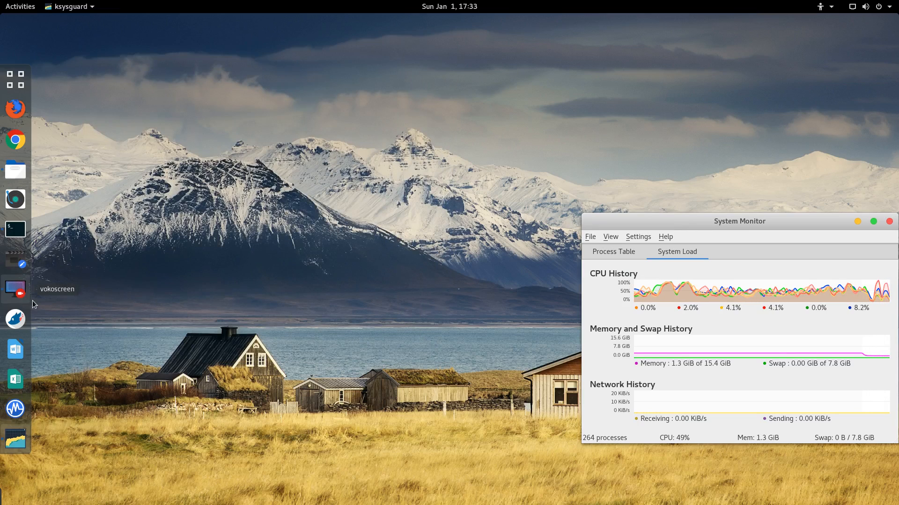
{"action": "left_click", "coordinate": [15, 408]}
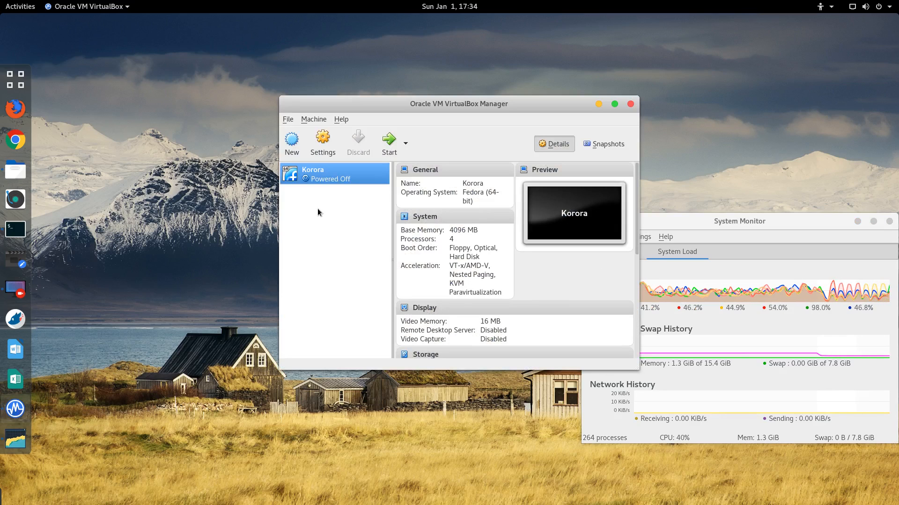
Step: Set Korora's display to 128 MB video memory, 3D acceleration on, 2D acceleration off, and save
{"action": "double_click", "coordinate": [446, 103]}
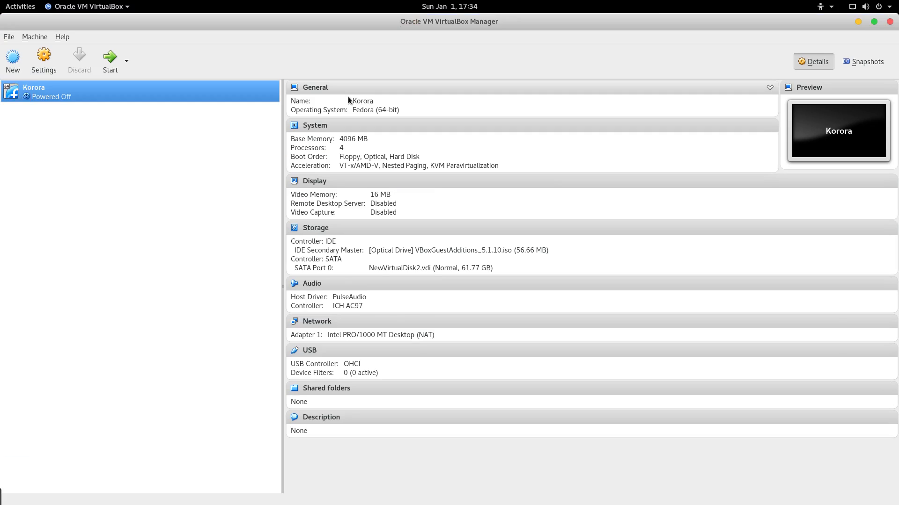
{"action": "left_click_drag", "start_coordinate": [369, 22], "coordinate": [303, 102]}
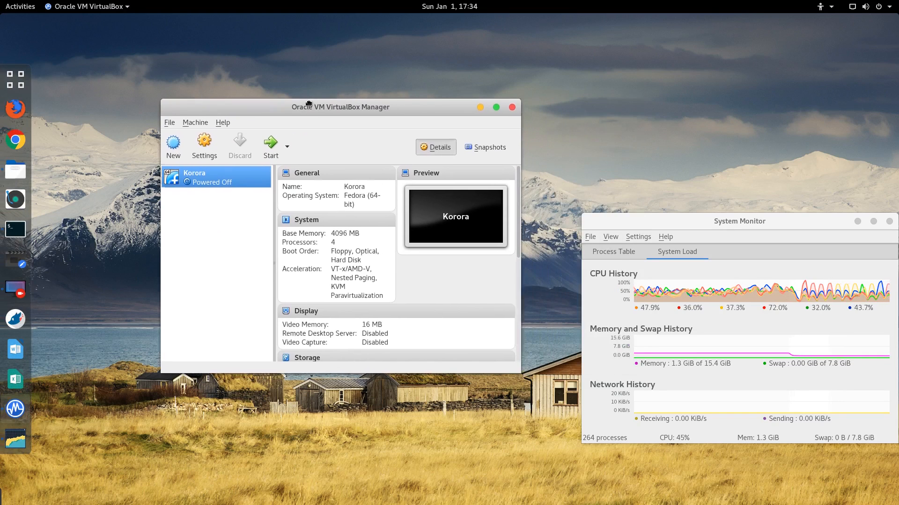
{"action": "left_click", "coordinate": [205, 157]}
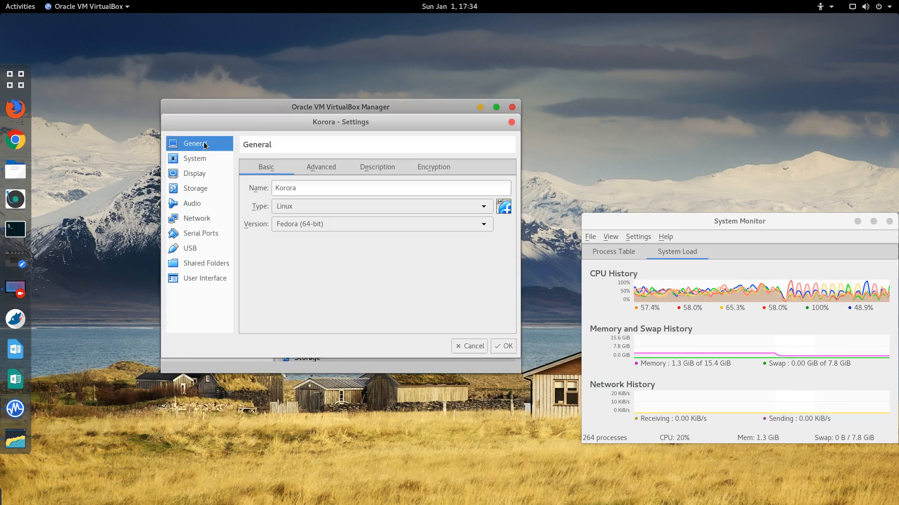
{"action": "left_click", "coordinate": [193, 174]}
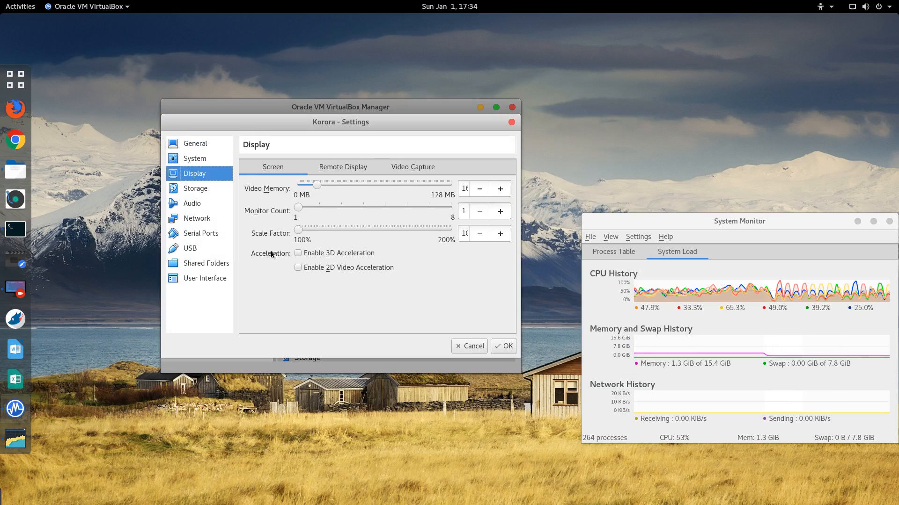
{"action": "left_click", "coordinate": [298, 253]}
{"action": "left_click", "coordinate": [298, 270]}
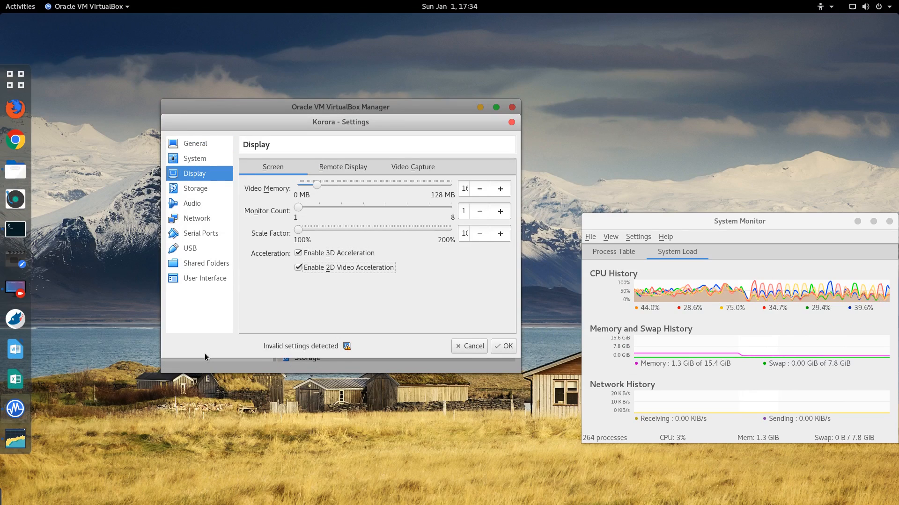
{"action": "left_click", "coordinate": [304, 269]}
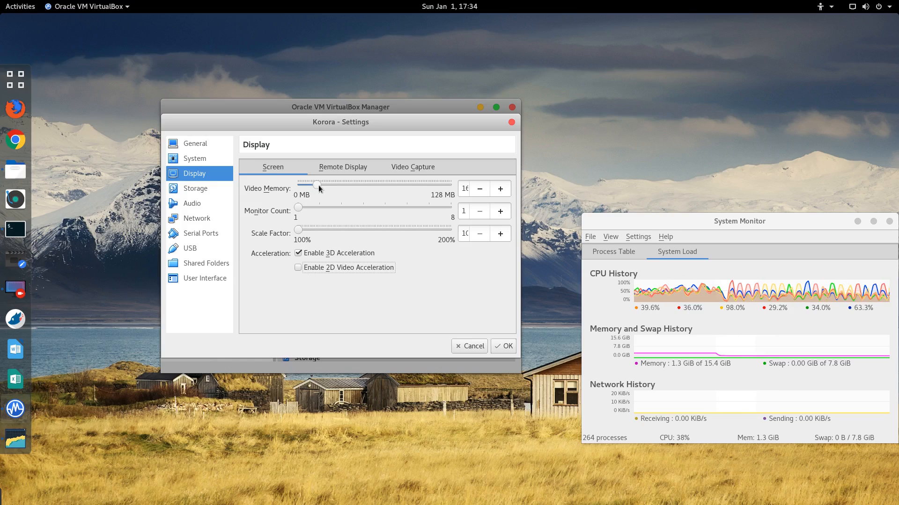
{"action": "left_click_drag", "start_coordinate": [320, 188], "coordinate": [451, 187]}
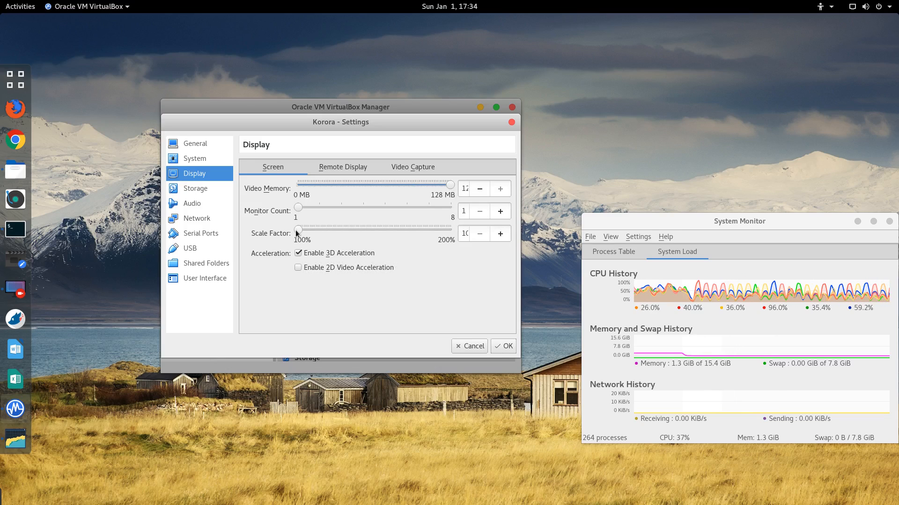
{"action": "left_click", "coordinate": [508, 347]}
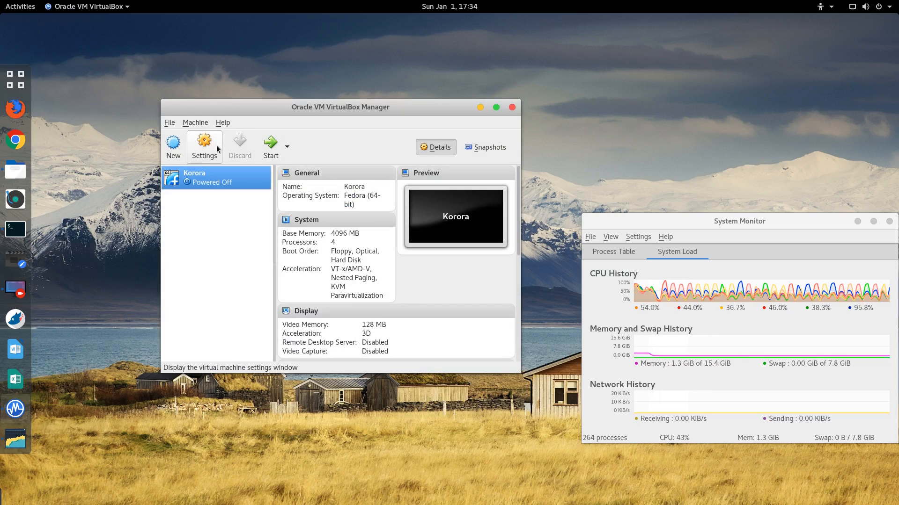
Step: Start the Korora VM and try logging in with the account password twice
{"action": "left_click", "coordinate": [271, 145]}
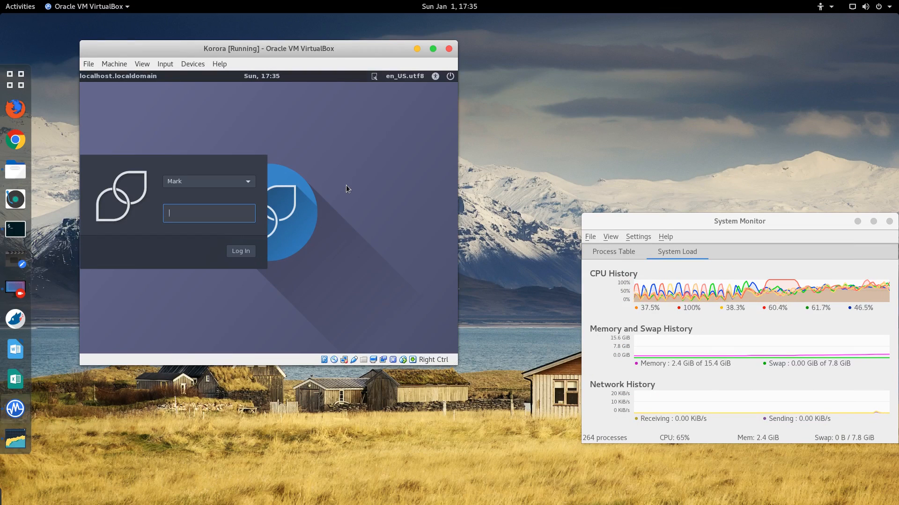
{"action": "type", "text": "••••••••"}
{"action": "key", "text": "Return"}
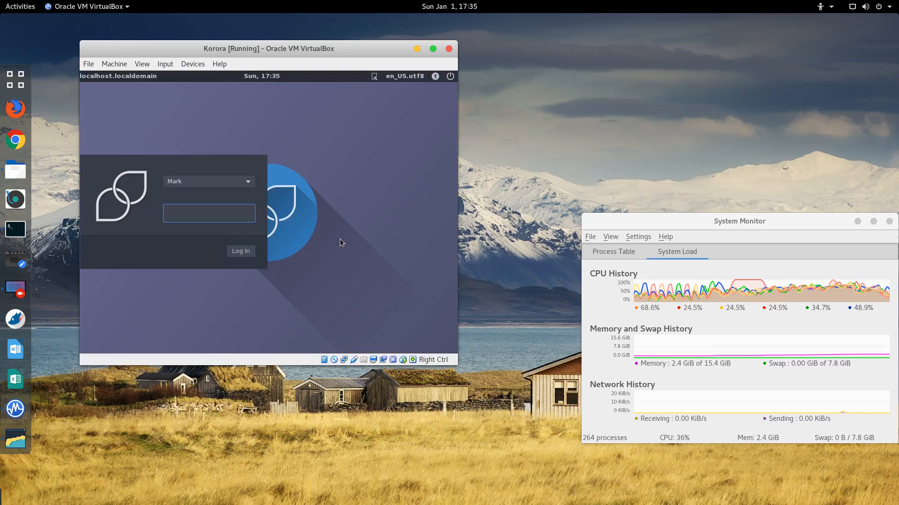
{"action": "type", "text": "••••••••"}
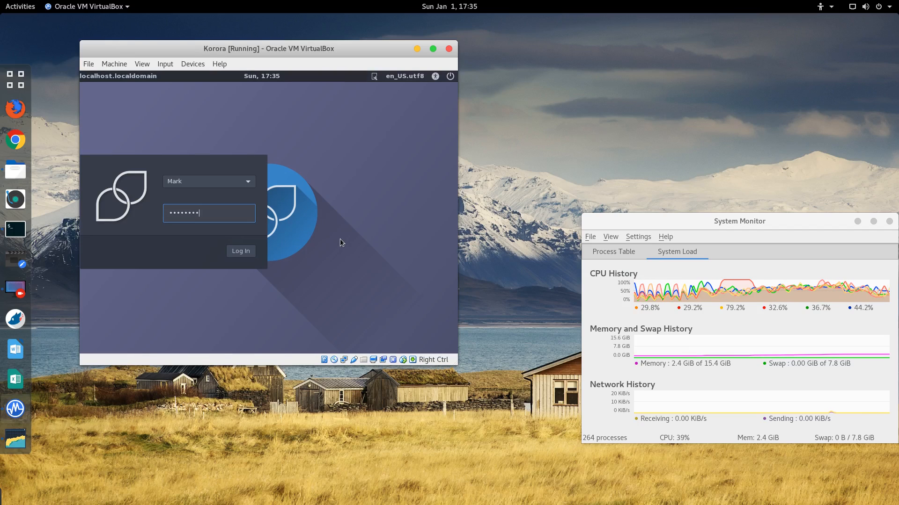
{"action": "key", "text": "Return"}
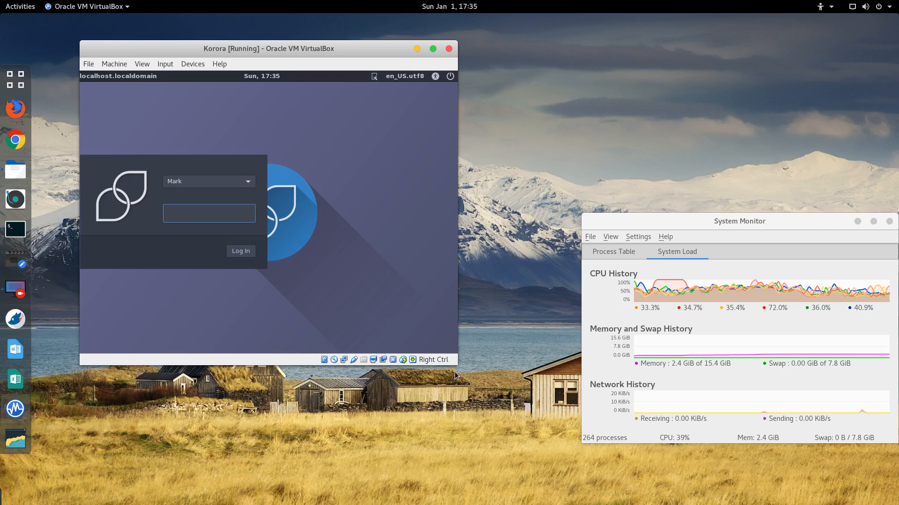
Step: Enlarge the VM window and retry login with the same user account
{"action": "left_click_drag", "start_coordinate": [458, 365], "coordinate": [583, 409]}
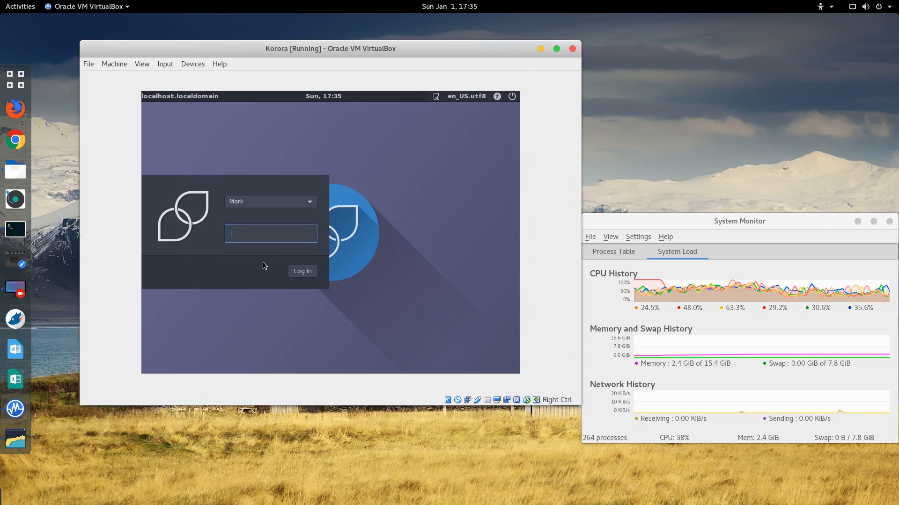
{"action": "left_click", "coordinate": [313, 202]}
{"action": "left_click", "coordinate": [314, 202]}
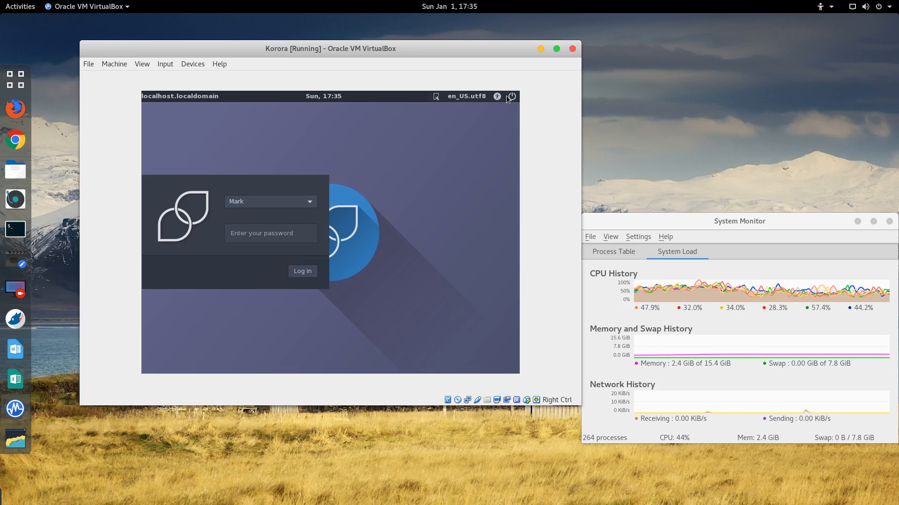
{"action": "left_click", "coordinate": [304, 272]}
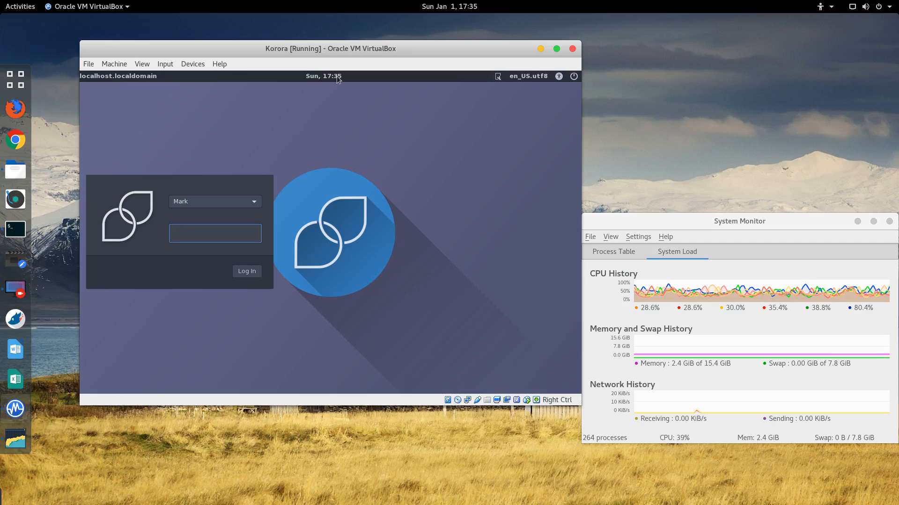
Step: Log in using the Cinnamon (Software Rendering) session with the account password
{"action": "left_click", "coordinate": [498, 77]}
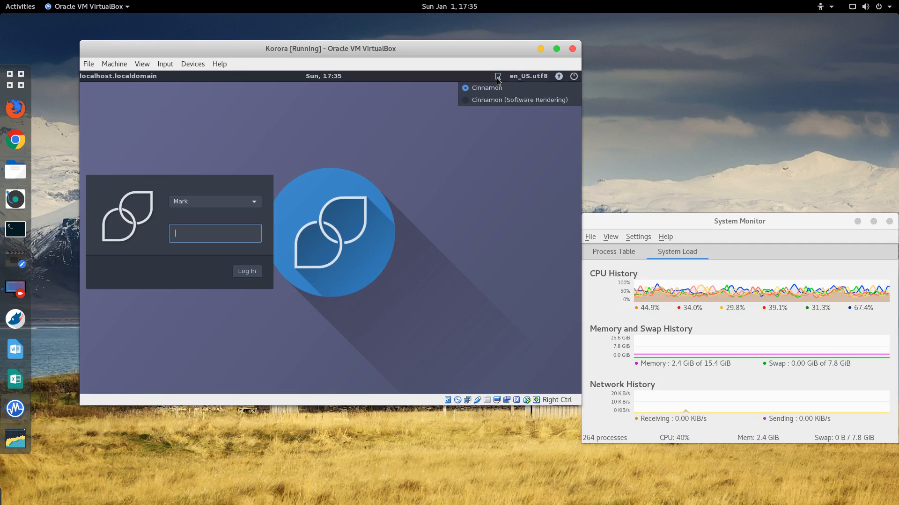
{"action": "left_click", "coordinate": [486, 99]}
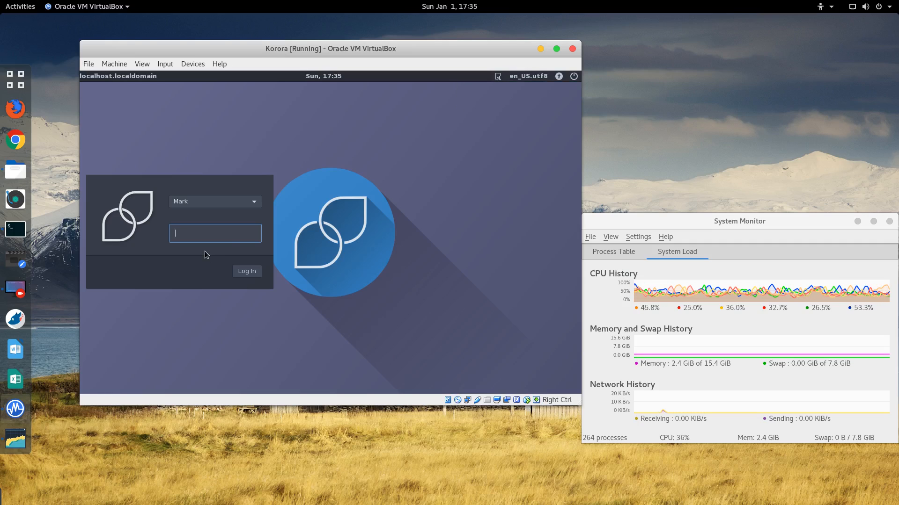
{"action": "type", "text": "••"}
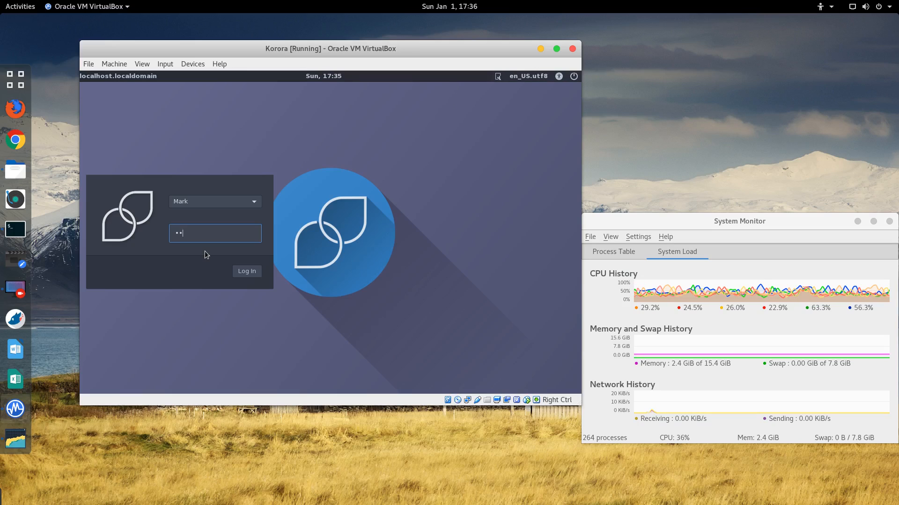
{"action": "type", "text": "••••"}
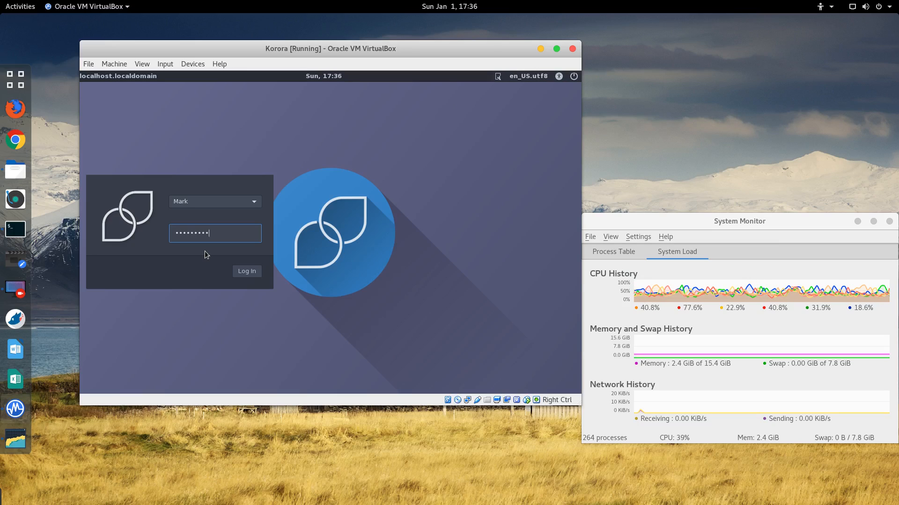
{"action": "key", "text": "Return"}
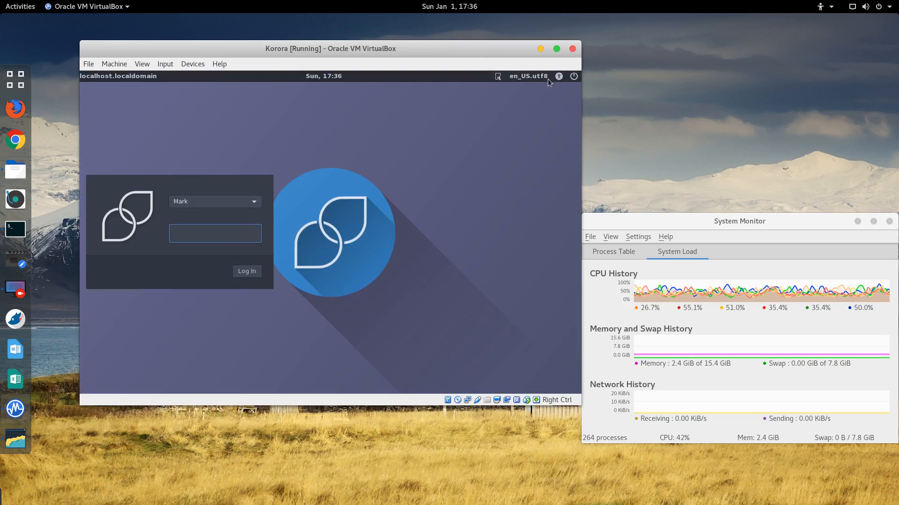
Step: Switch the session back to regular Cinnamon and check the VM's keyboard and mouse input options
{"action": "left_click", "coordinate": [531, 78]}
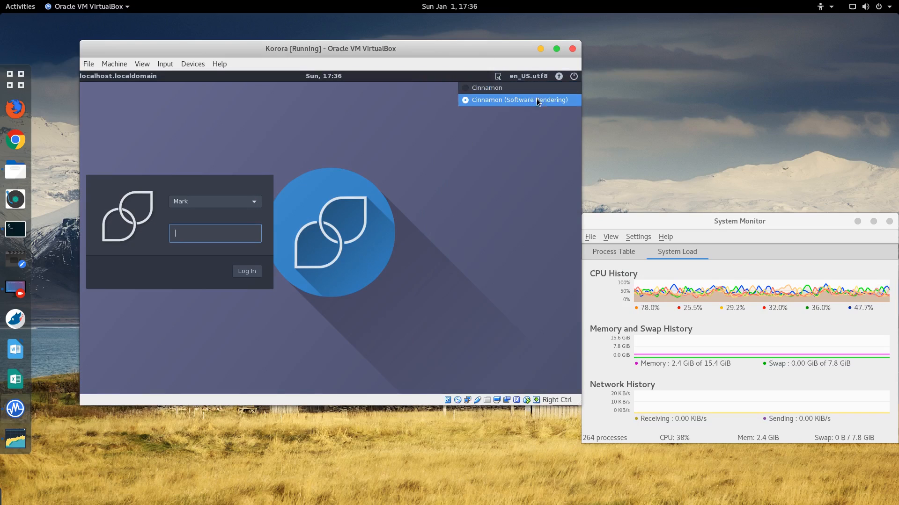
{"action": "left_click", "coordinate": [483, 87]}
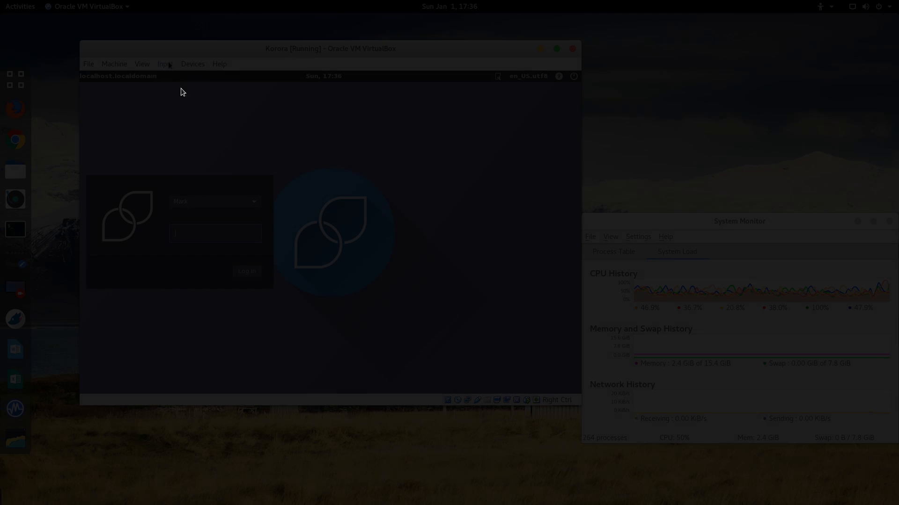
{"action": "left_click", "coordinate": [167, 64]}
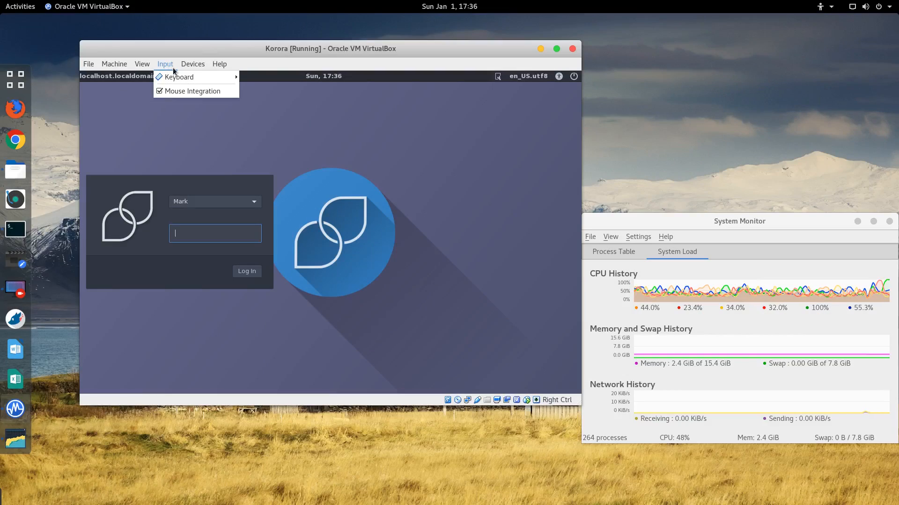
{"action": "mouse_move", "coordinate": [176, 83]}
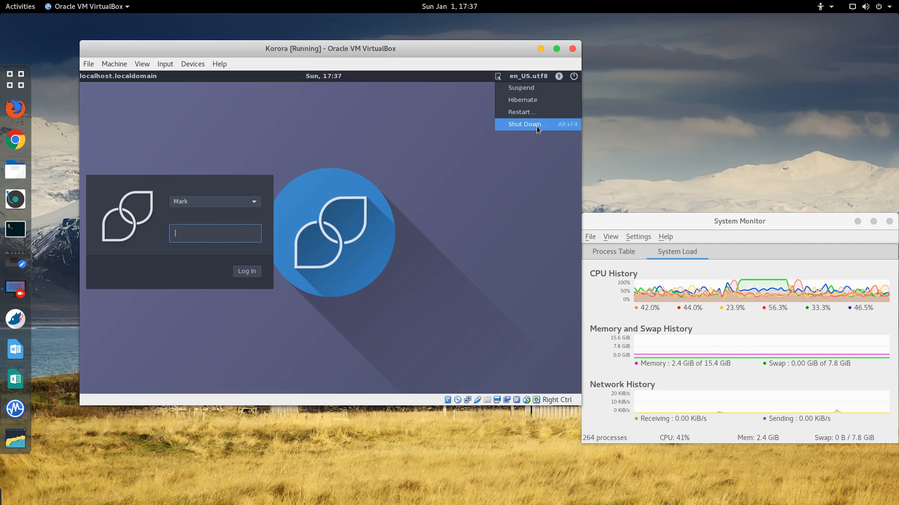
Step: Shut down the Korora guest and relaunch VirtualBox from the dock
{"action": "left_click", "coordinate": [536, 126]}
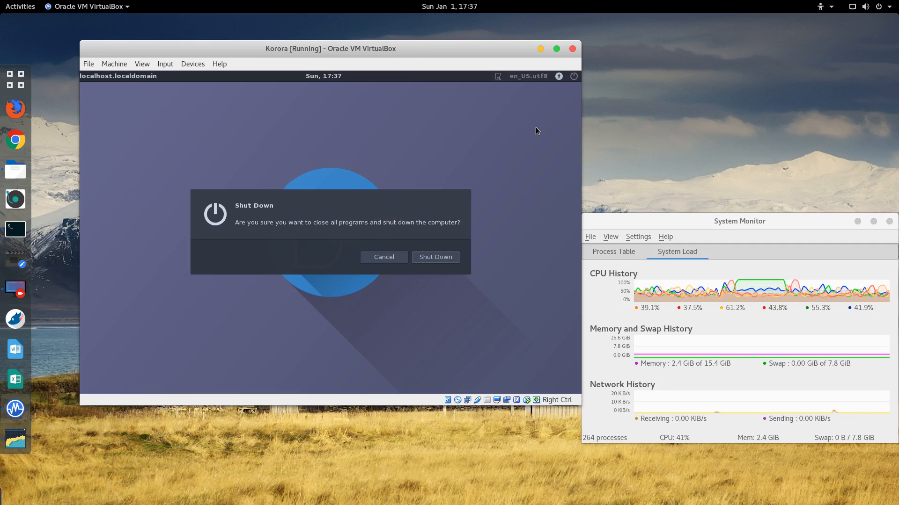
{"action": "left_click", "coordinate": [435, 258]}
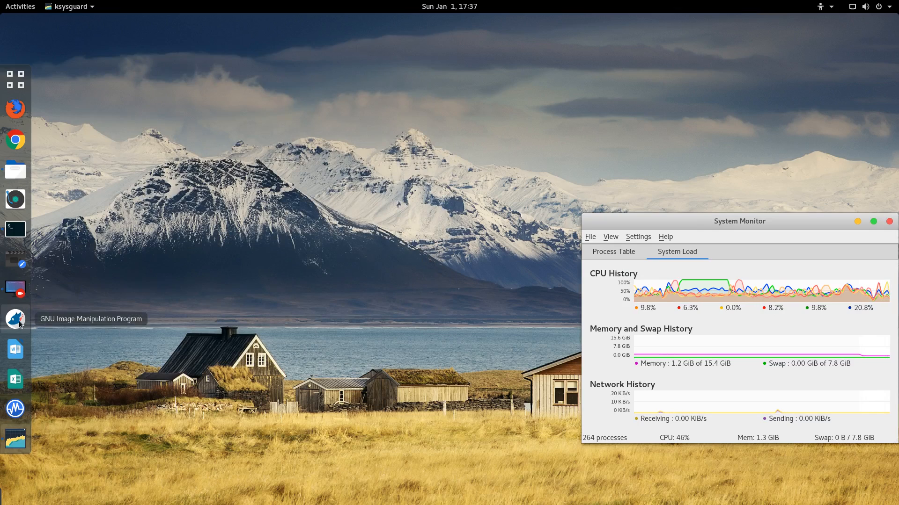
{"action": "left_click", "coordinate": [16, 409]}
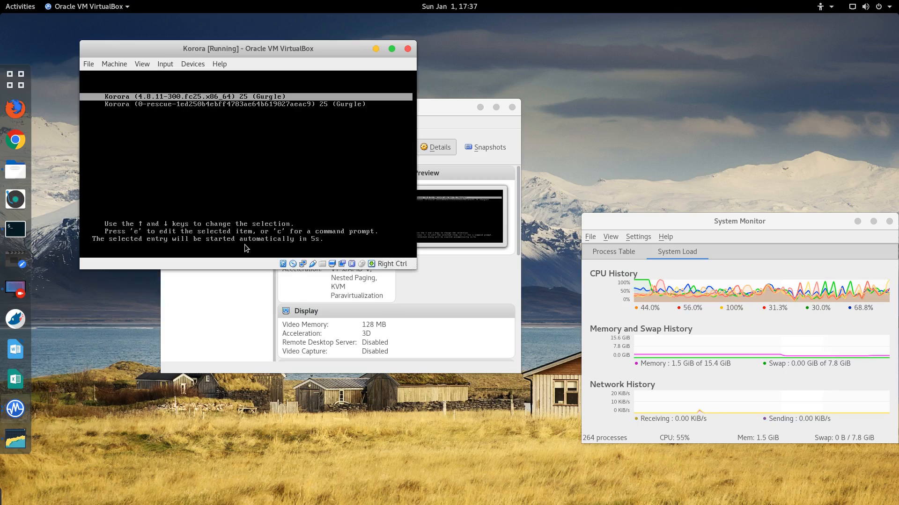
Step: At the GRUB menu, select the rescue entry and boot it
{"action": "key", "text": "Down"}
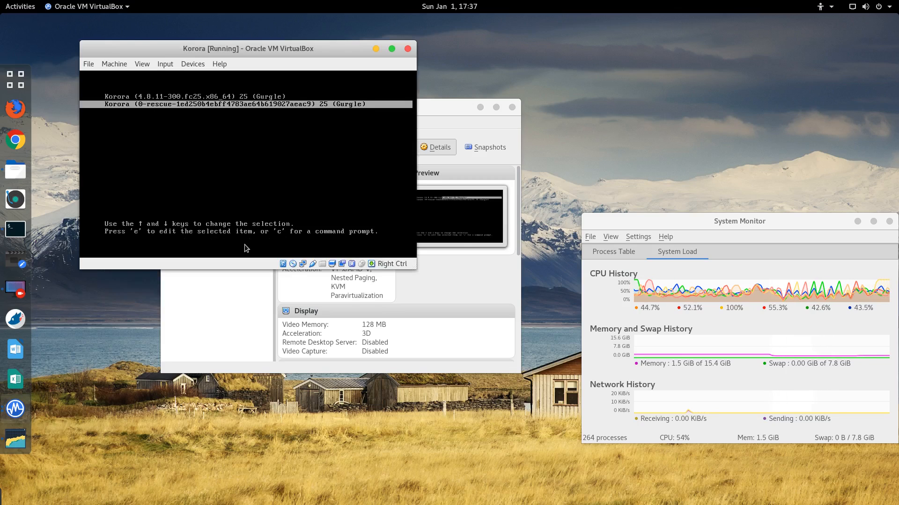
{"action": "key", "text": "Up"}
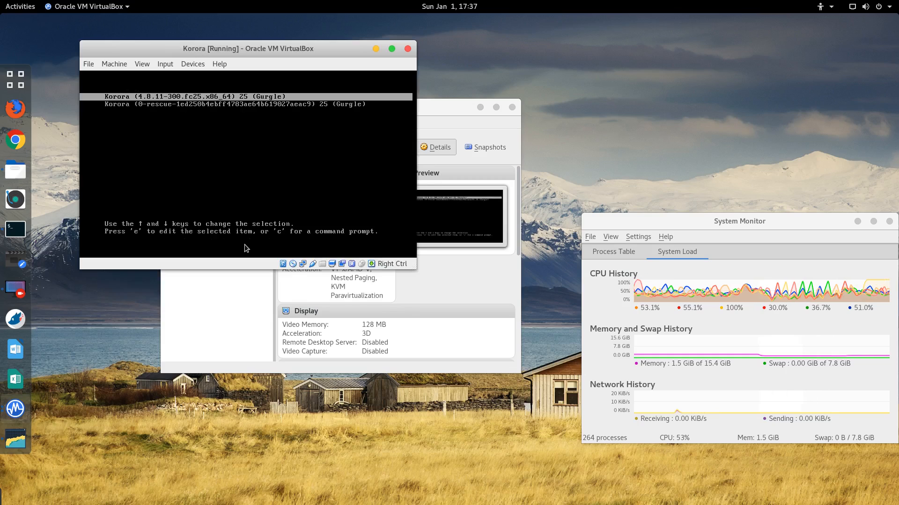
{"action": "key", "text": "Down"}
{"action": "key", "text": "Return"}
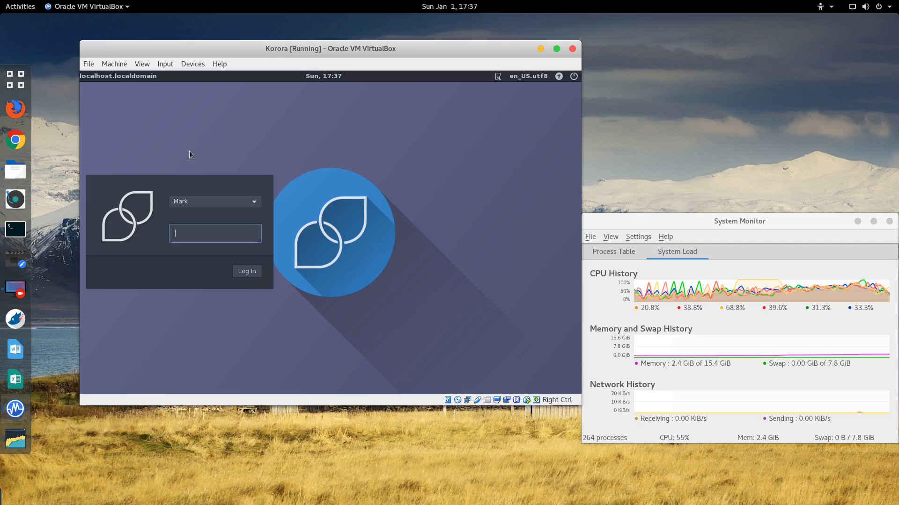
Step: Log in to the Korora desktop, then enlarge the VM window and nudge it up-left
{"action": "key", "text": "Return"}
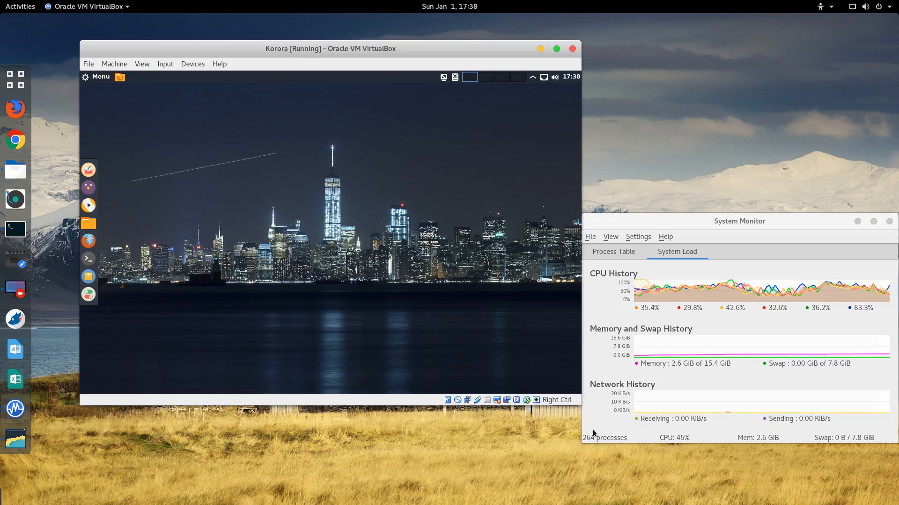
{"action": "left_click_drag", "start_coordinate": [580, 406], "coordinate": [704, 462]}
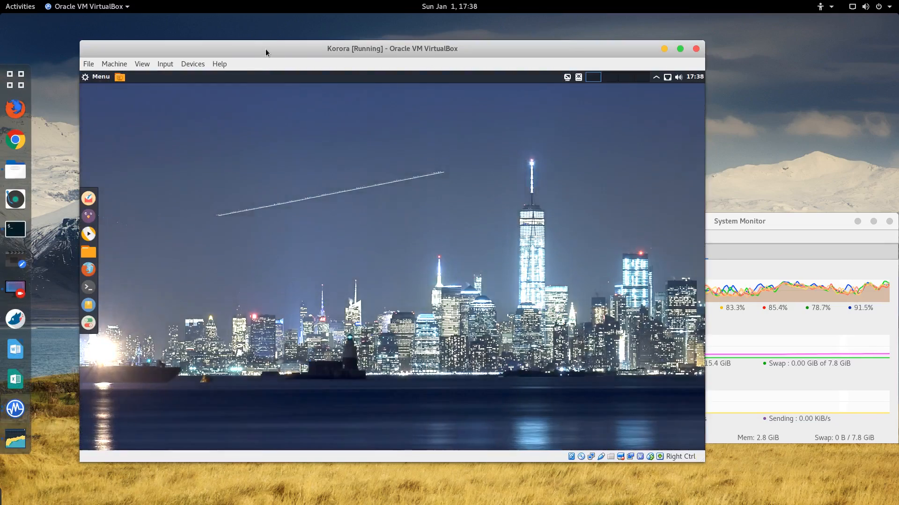
{"action": "left_click_drag", "start_coordinate": [265, 49], "coordinate": [262, 40]}
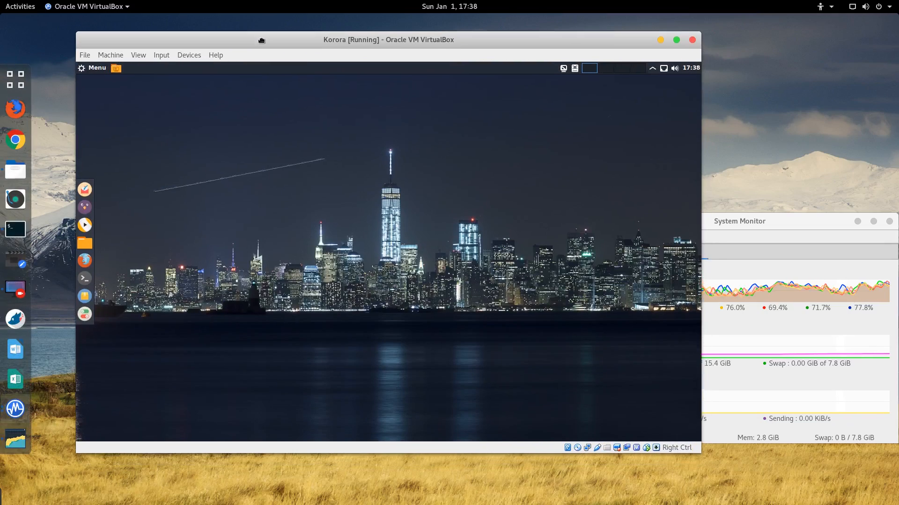
{"action": "left_click", "coordinate": [189, 55]}
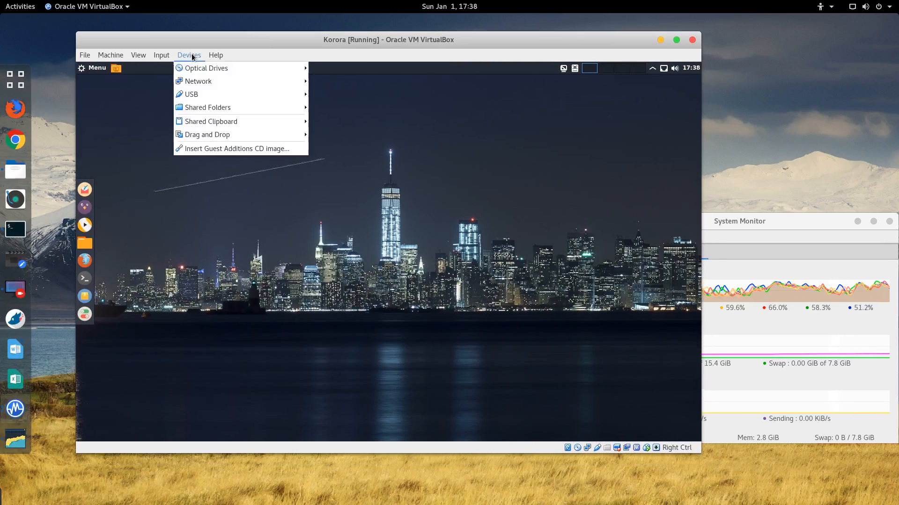
Step: Insert the Guest Additions CD image, read the VERR_PDM_MEDIA_LOCKED error details, and dismiss it
{"action": "left_click", "coordinate": [219, 149]}
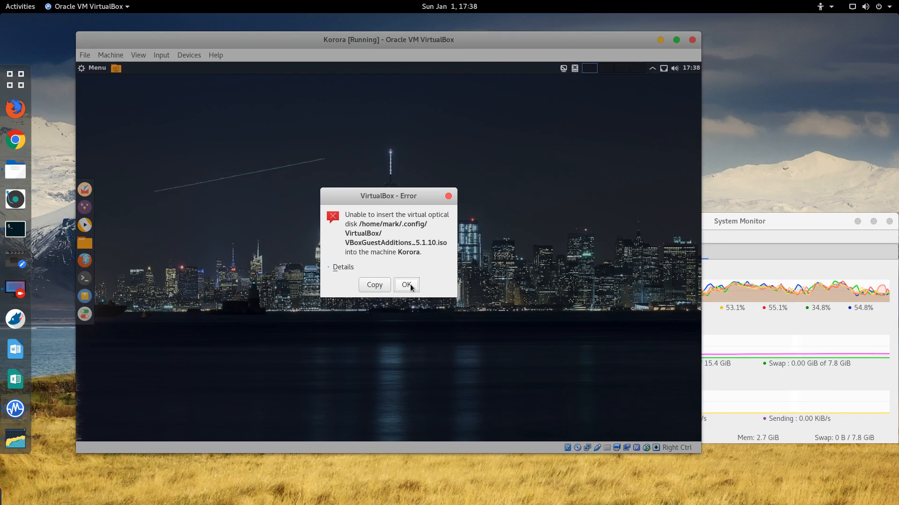
{"action": "left_click", "coordinate": [341, 267]}
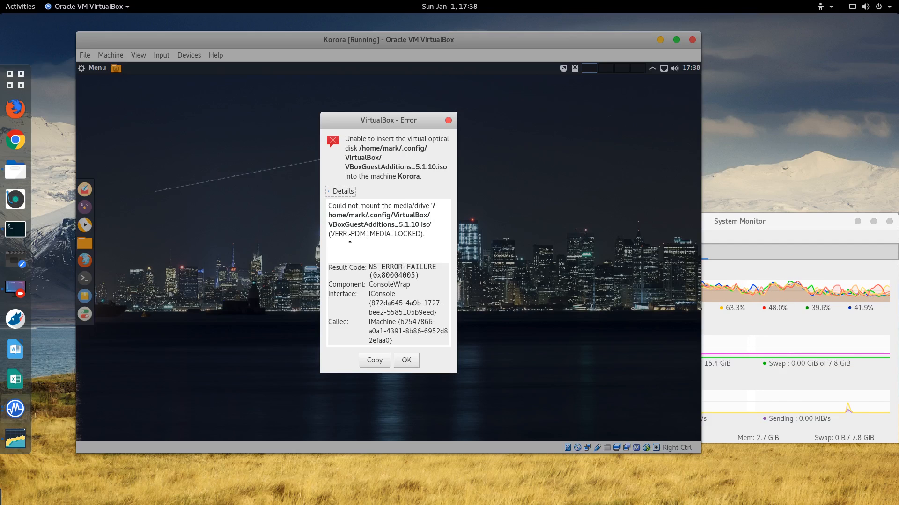
{"action": "left_click", "coordinate": [406, 360]}
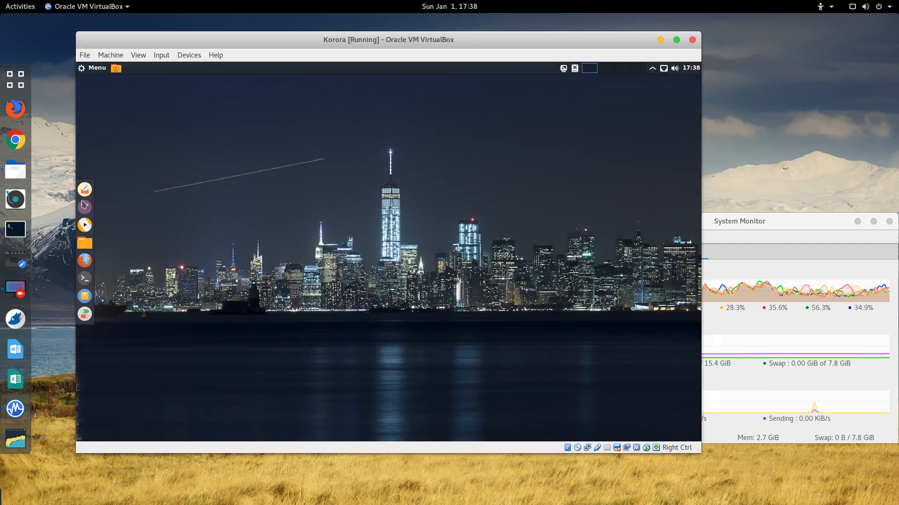
Step: Run autorun.sh from the VBOXADDITIONS disc in Files, authenticating with the root password
{"action": "left_click", "coordinate": [85, 245]}
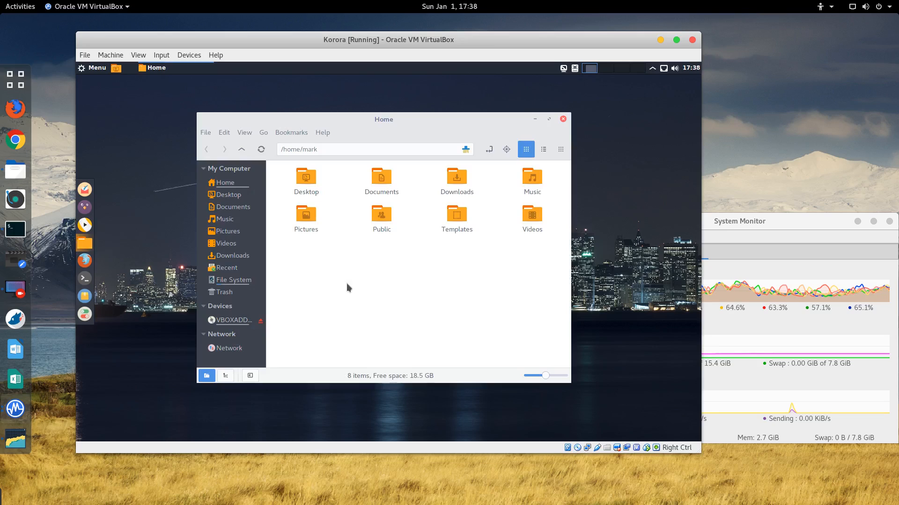
{"action": "left_click", "coordinate": [232, 320]}
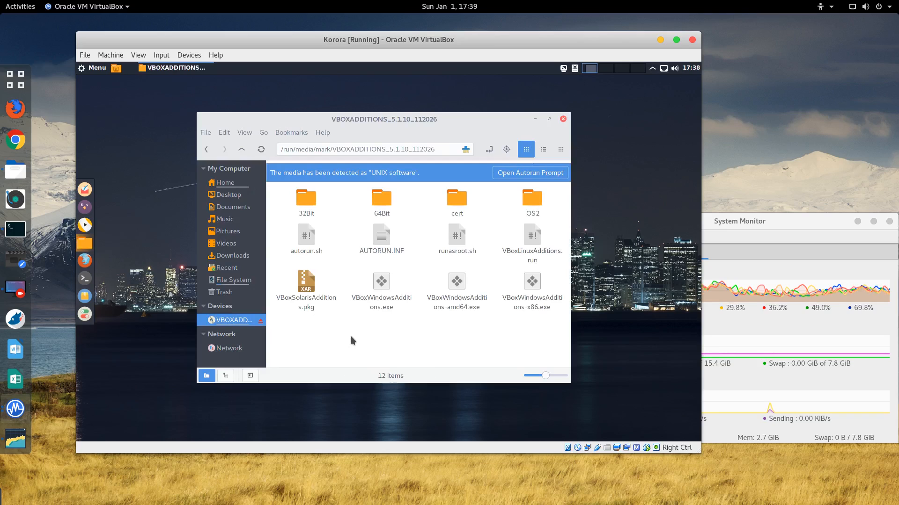
{"action": "right_click", "coordinate": [533, 238]}
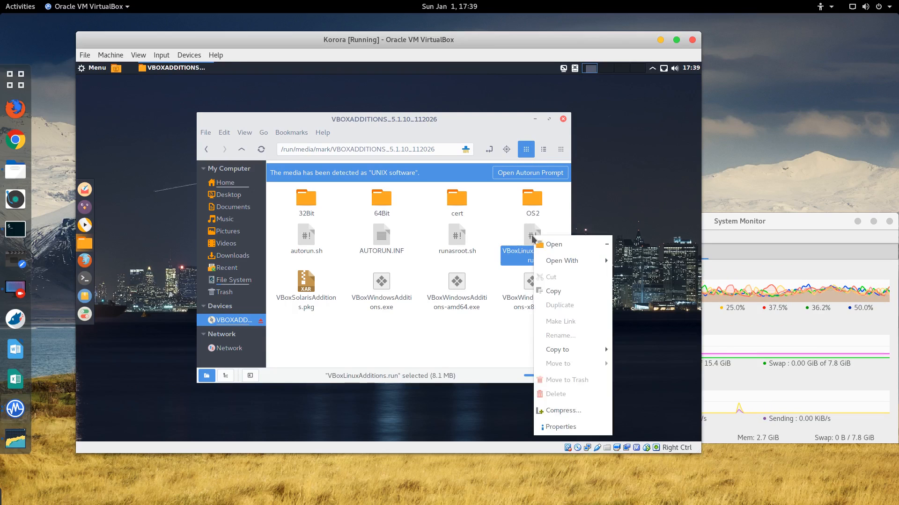
{"action": "left_click", "coordinate": [307, 237]}
{"action": "right_click", "coordinate": [309, 237]}
{"action": "left_click", "coordinate": [331, 242]}
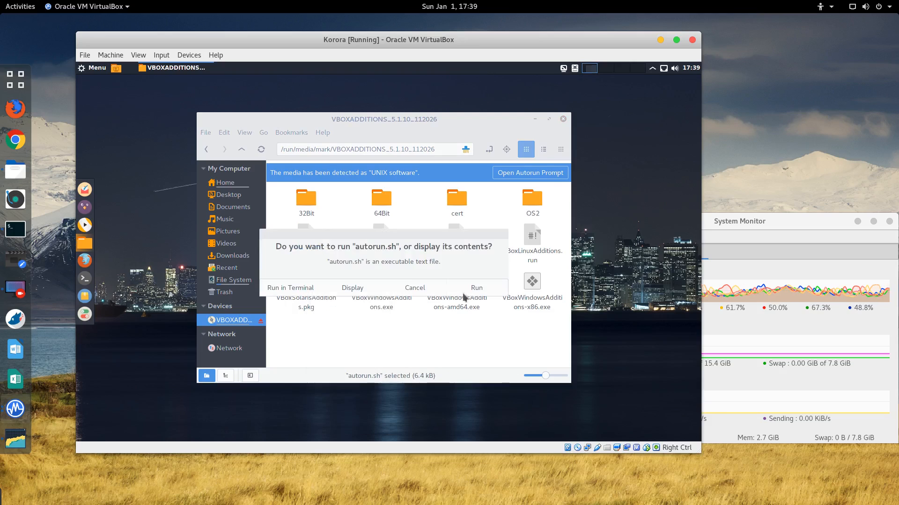
{"action": "left_click", "coordinate": [475, 286]}
{"action": "type", "text": "********"}
{"action": "key", "text": "Return"}
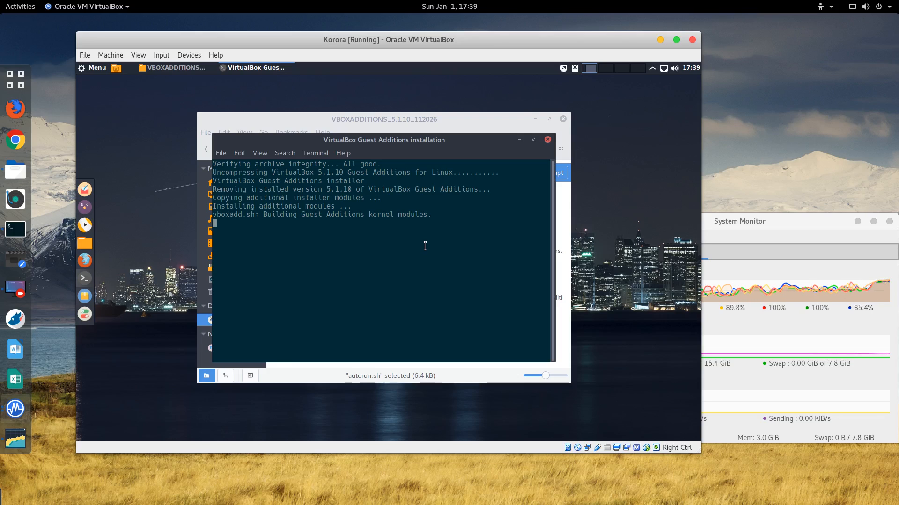
Step: Restore the file manager size, move the installer terminal up-left, and close it once finished
{"action": "double_click", "coordinate": [429, 116]}
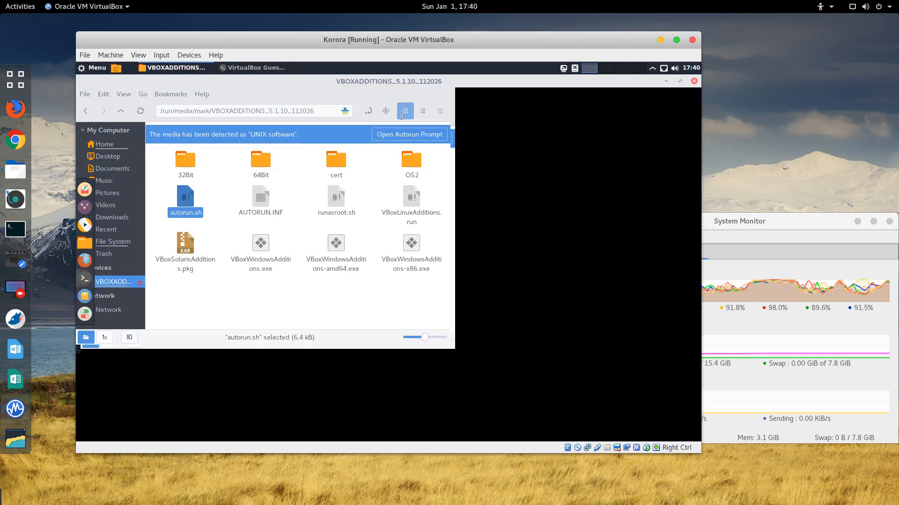
{"action": "left_click", "coordinate": [679, 83]}
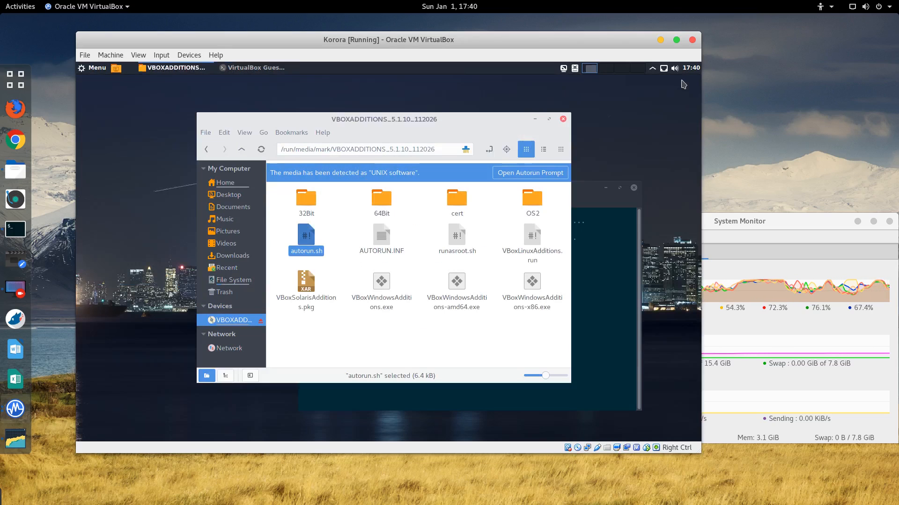
{"action": "left_click_drag", "start_coordinate": [582, 194], "coordinate": [537, 106]}
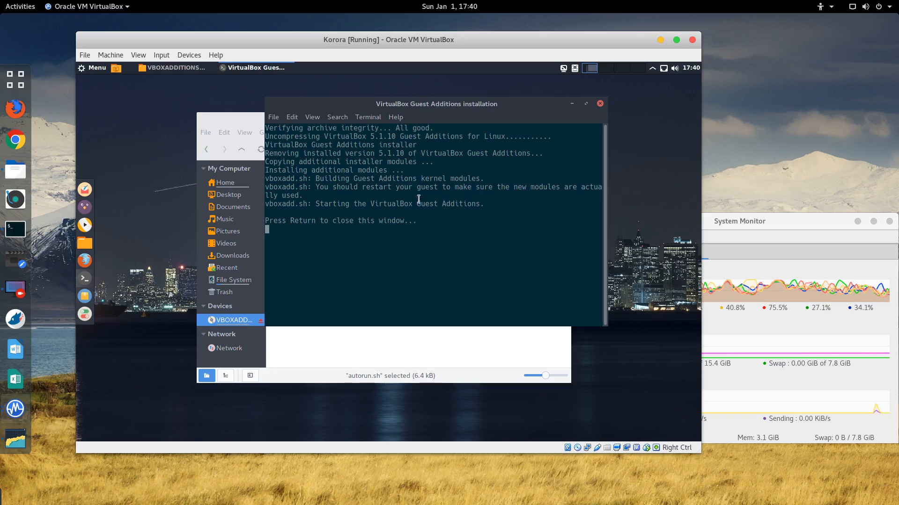
{"action": "type", "text": "re"}
{"action": "key", "text": "BackSpace"}
{"action": "key", "text": "BackSpace"}
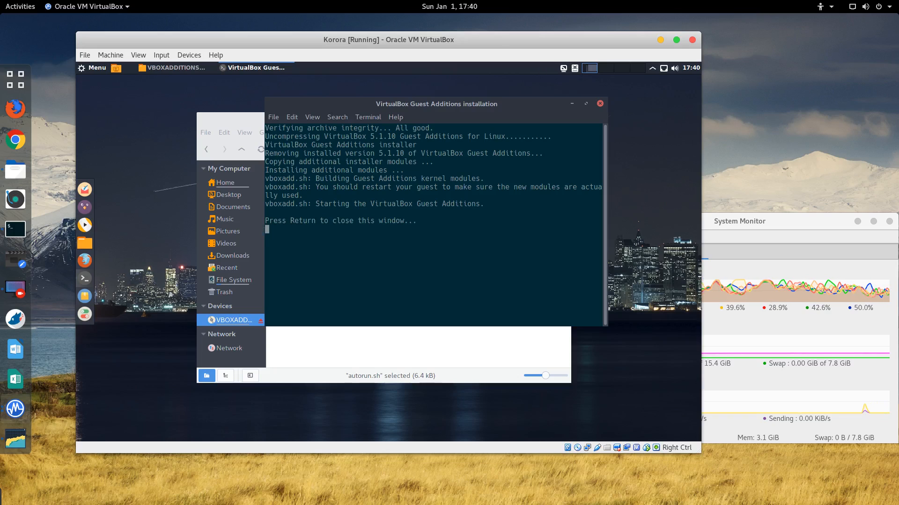
{"action": "key", "text": "Return"}
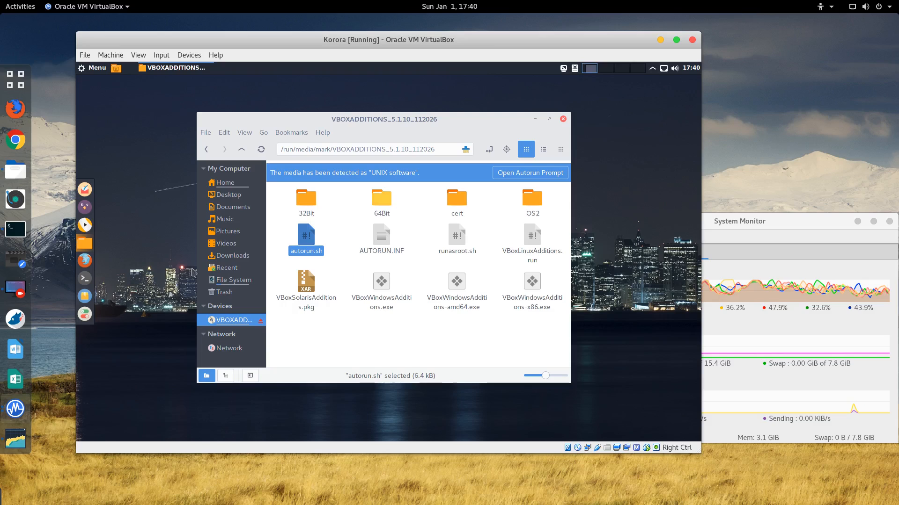
Step: Open a guest terminal and run reboot after a failed restart attempt
{"action": "left_click", "coordinate": [84, 279]}
{"action": "type", "text": "r"}
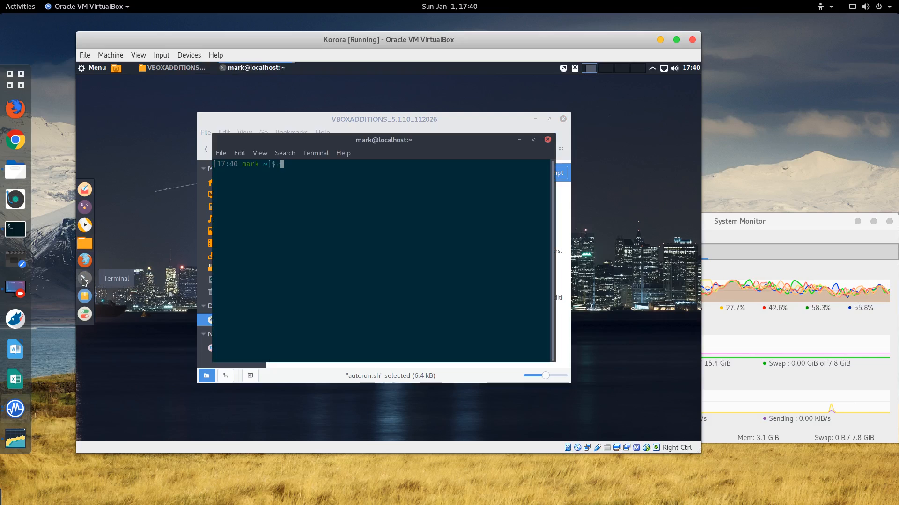
{"action": "type", "text": "estart"}
{"action": "key", "text": "Return"}
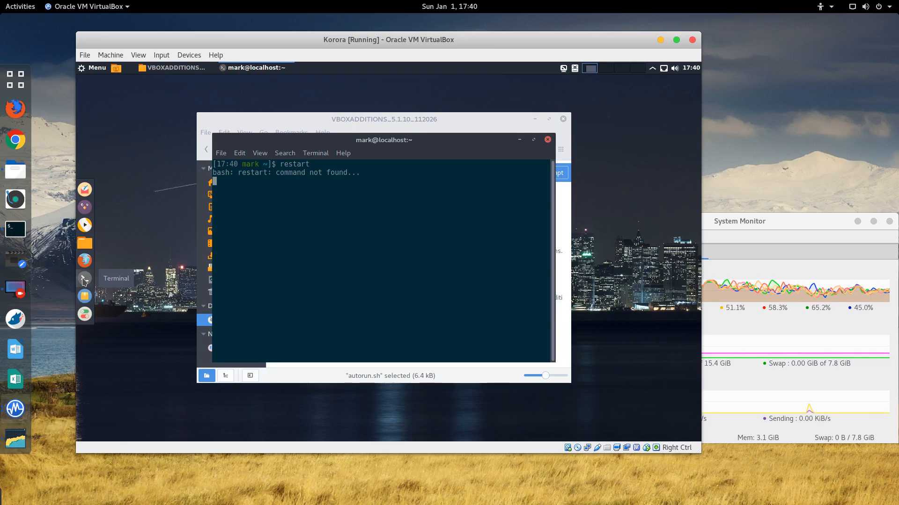
{"action": "type", "text": "reboot"}
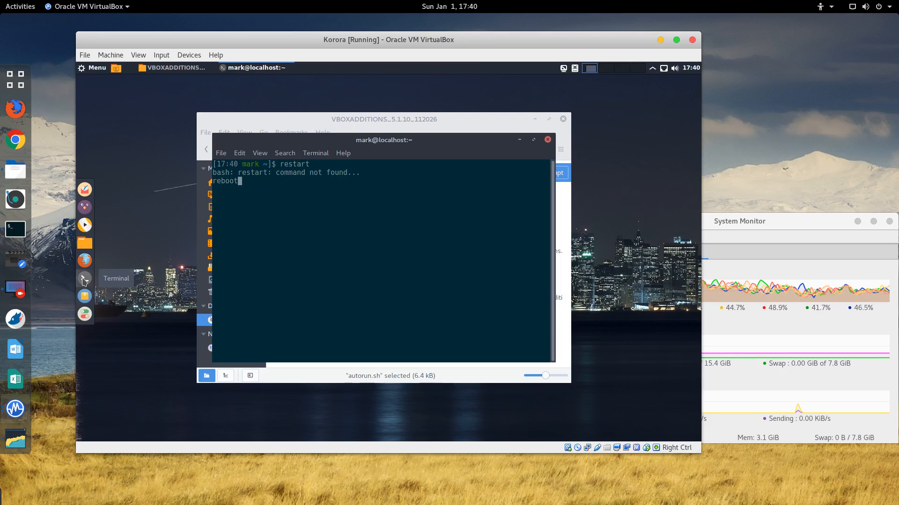
{"action": "key", "text": "Return"}
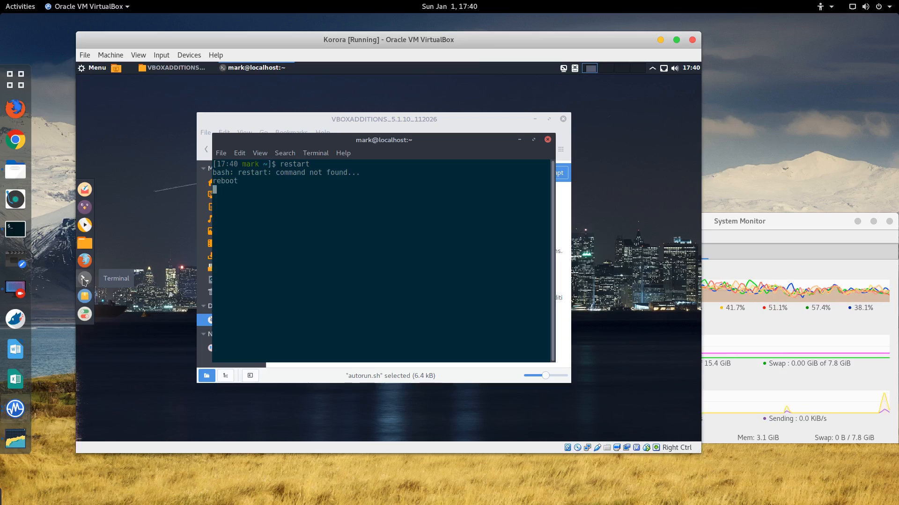
{"action": "key", "text": "ctrl+c"}
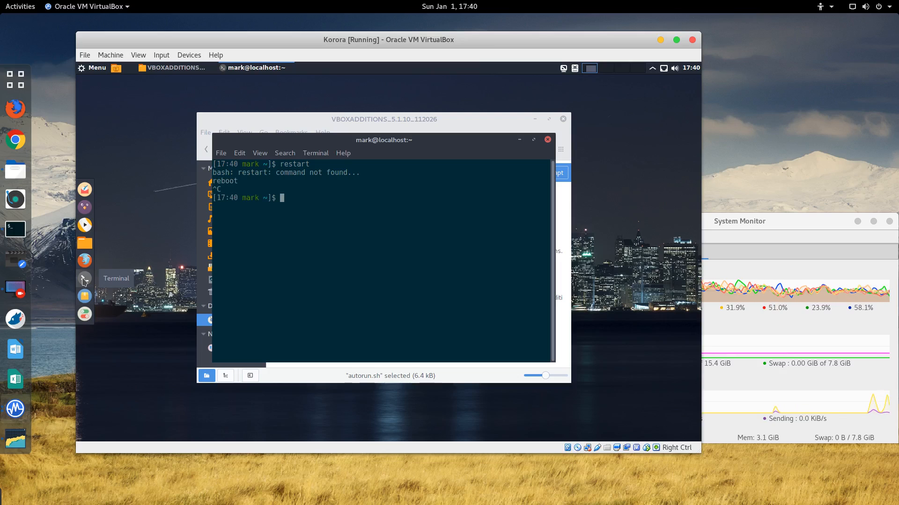
{"action": "type", "text": "reboot"}
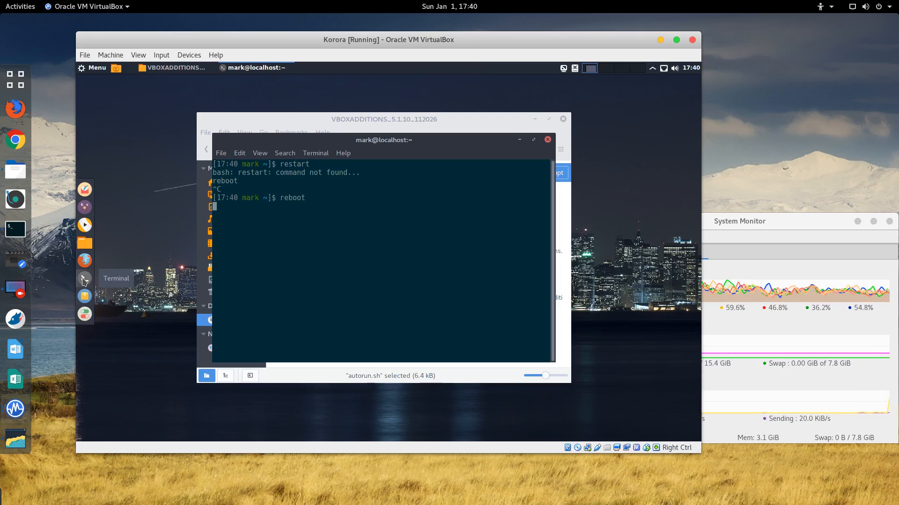
{"action": "key", "text": "Return"}
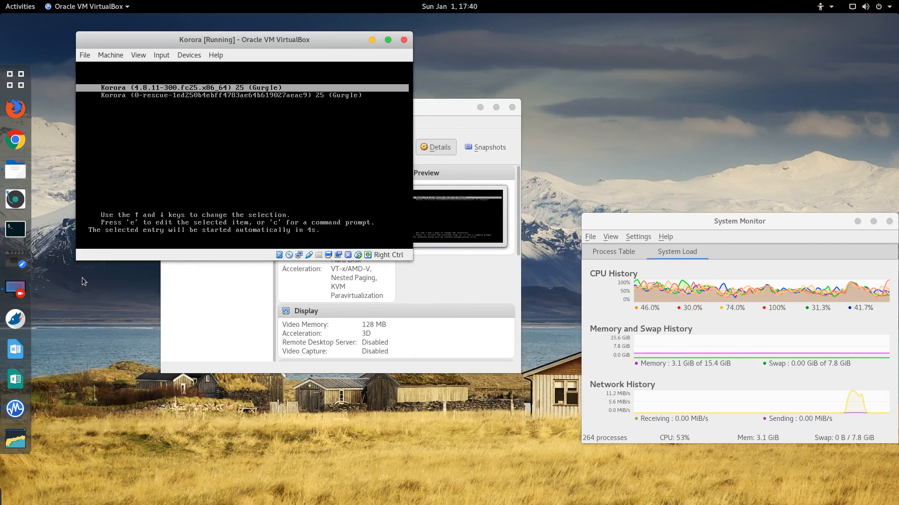
Step: Boot the default Korora entry, then maximise, restore and re-maximise the VM window
{"action": "key", "text": "Return"}
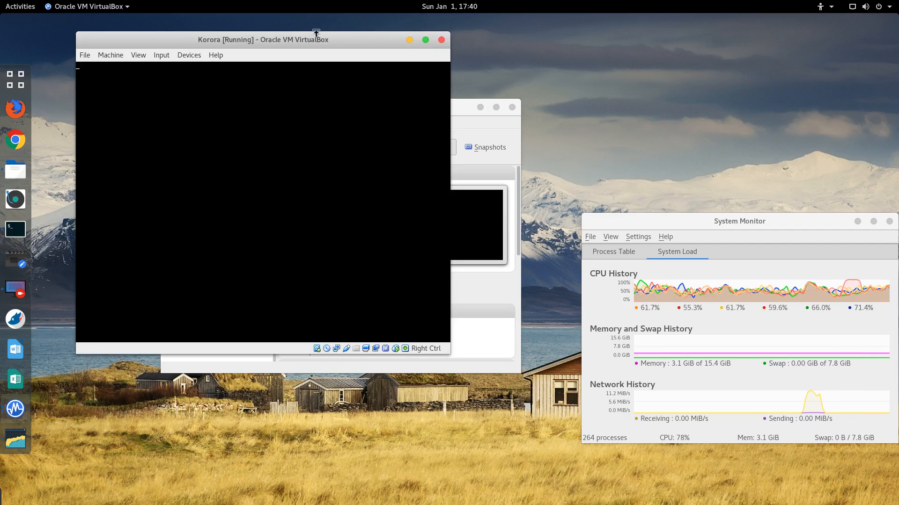
{"action": "double_click", "coordinate": [285, 37]}
{"action": "left_click_drag", "start_coordinate": [314, 18], "coordinate": [304, 40]}
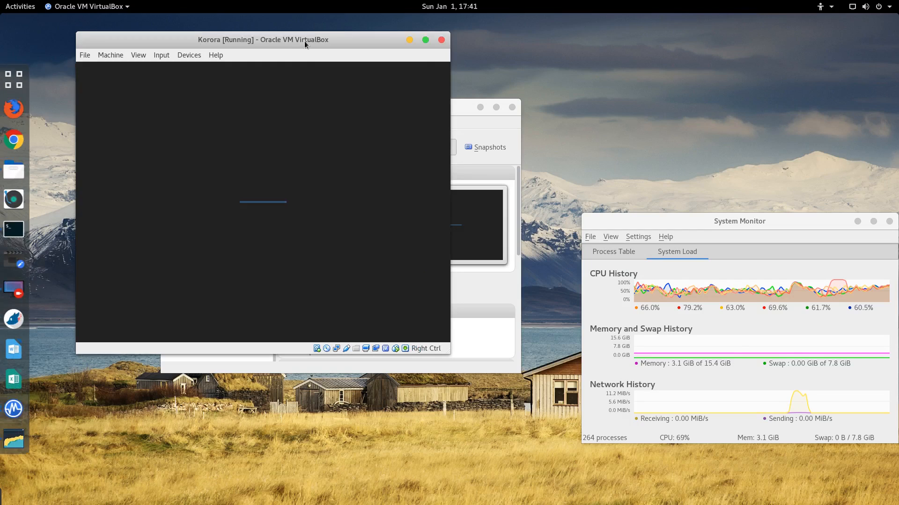
{"action": "double_click", "coordinate": [290, 39]}
Step: Restore and reposition the VM window, switch to full-screen with Host+F, and log in
{"action": "double_click", "coordinate": [297, 22]}
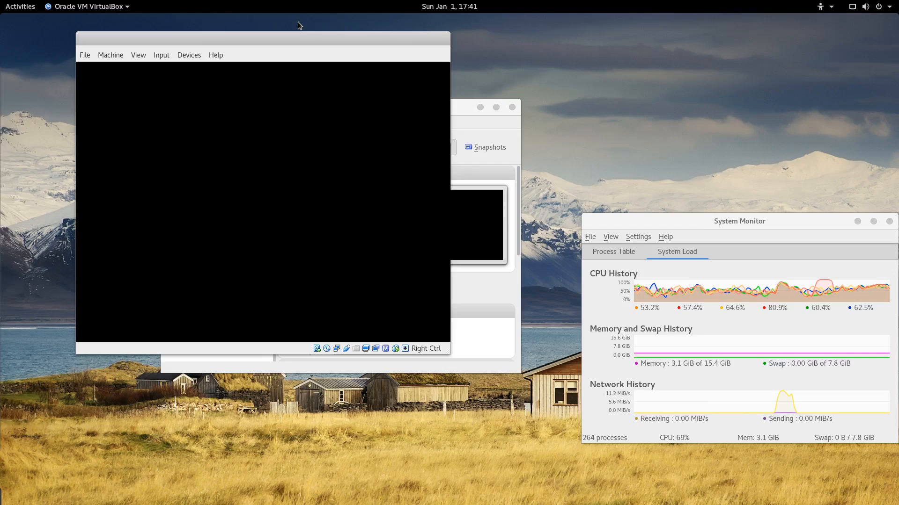
{"action": "left_click_drag", "start_coordinate": [231, 39], "coordinate": [214, 67]}
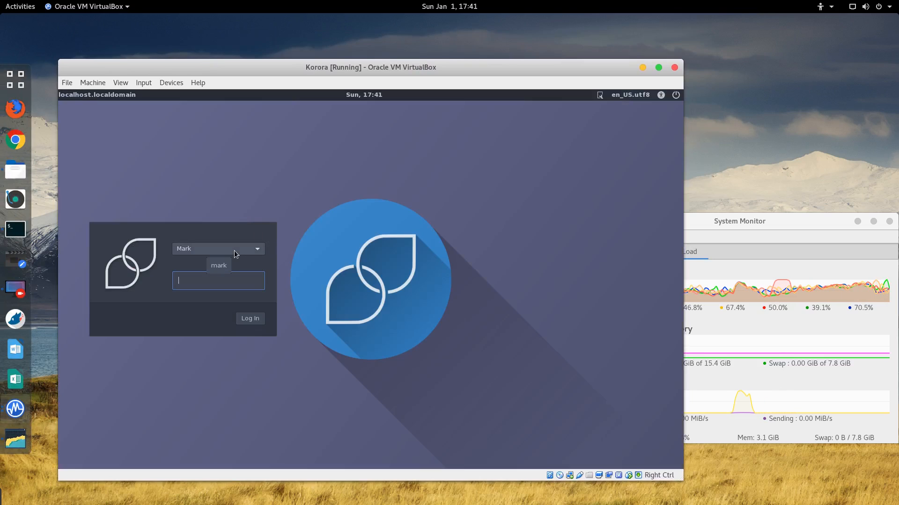
{"action": "key", "text": "Control_R+f"}
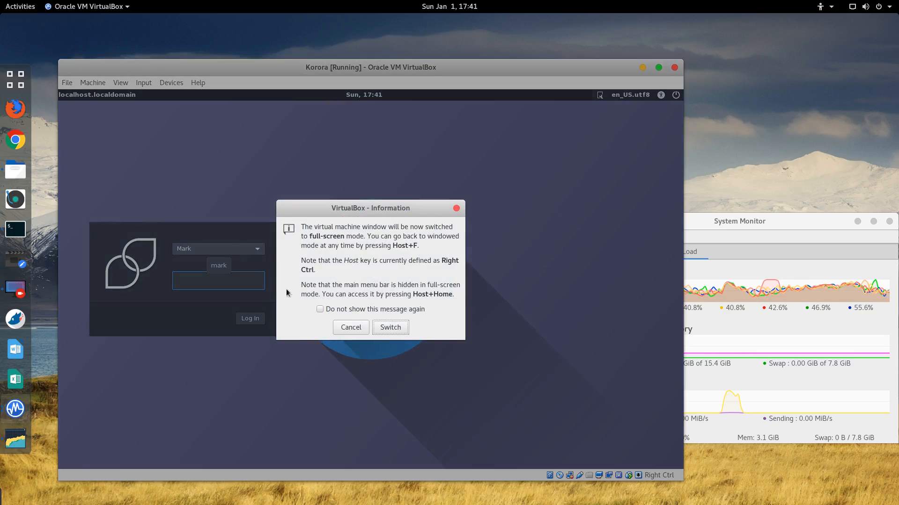
{"action": "left_click", "coordinate": [387, 329]}
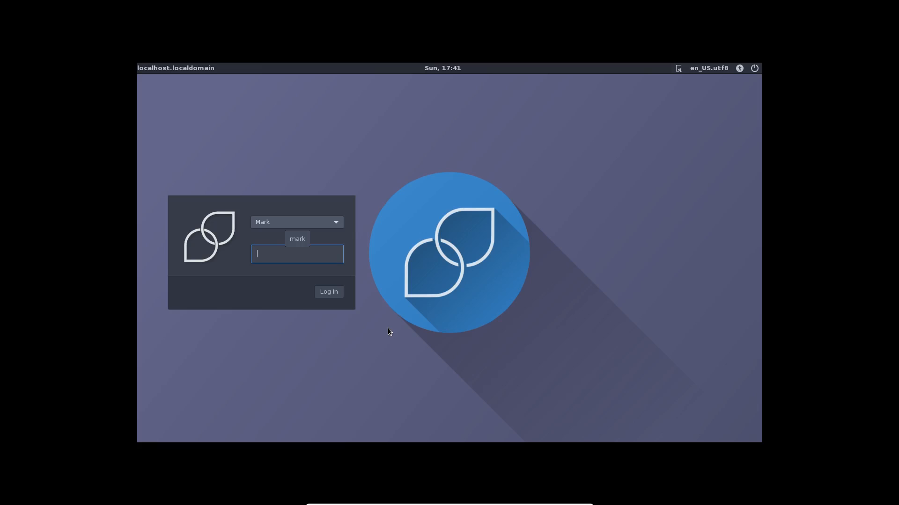
{"action": "type", "text": "•••••••••"}
{"action": "key", "text": "Return"}
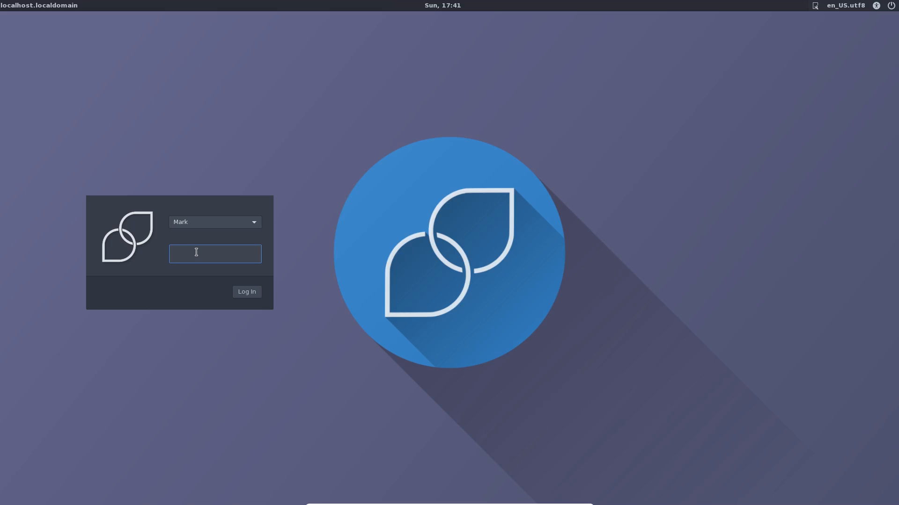
Step: Shut down the guest from its power menu and move the VM window up and right
{"action": "left_click", "coordinate": [892, 6]}
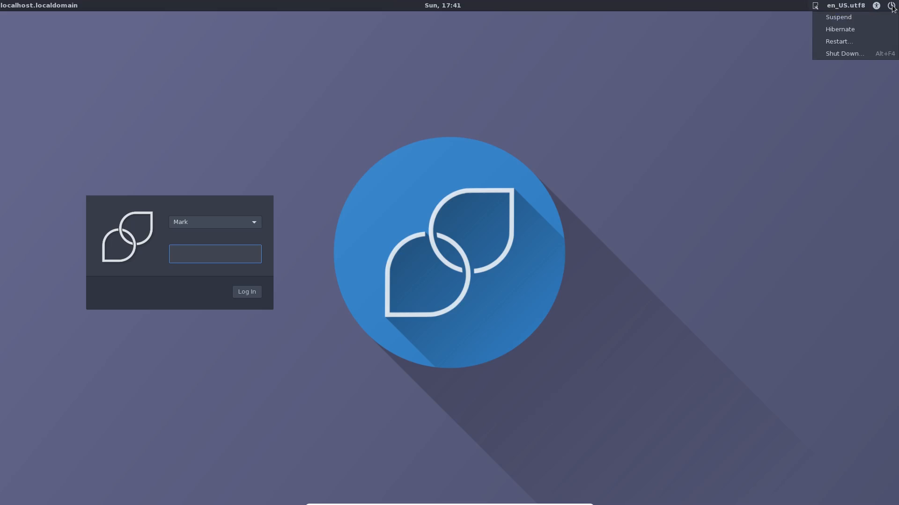
{"action": "left_click", "coordinate": [837, 55]}
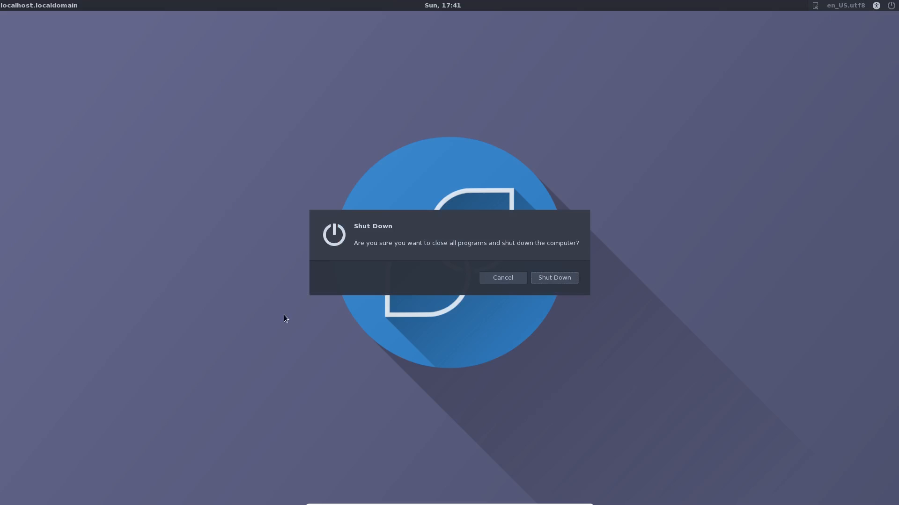
{"action": "left_click", "coordinate": [558, 280]}
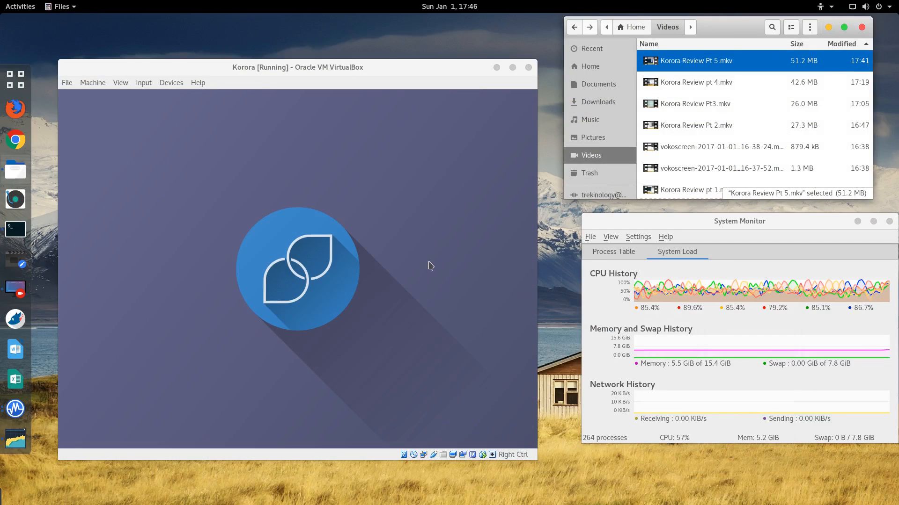
{"action": "left_click_drag", "start_coordinate": [257, 62], "coordinate": [275, 42]}
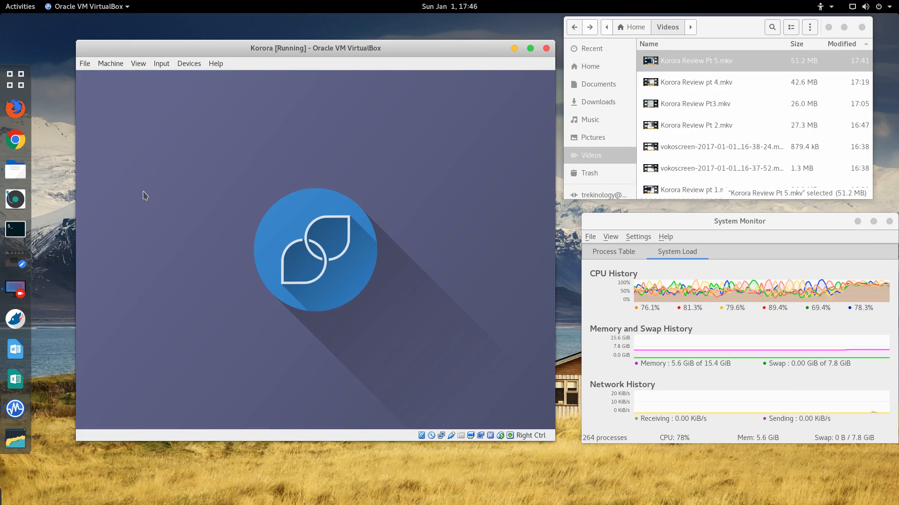
Step: Reset the Korora VM through Machine > Reset and confirm the question dialog
{"action": "left_click", "coordinate": [198, 63]}
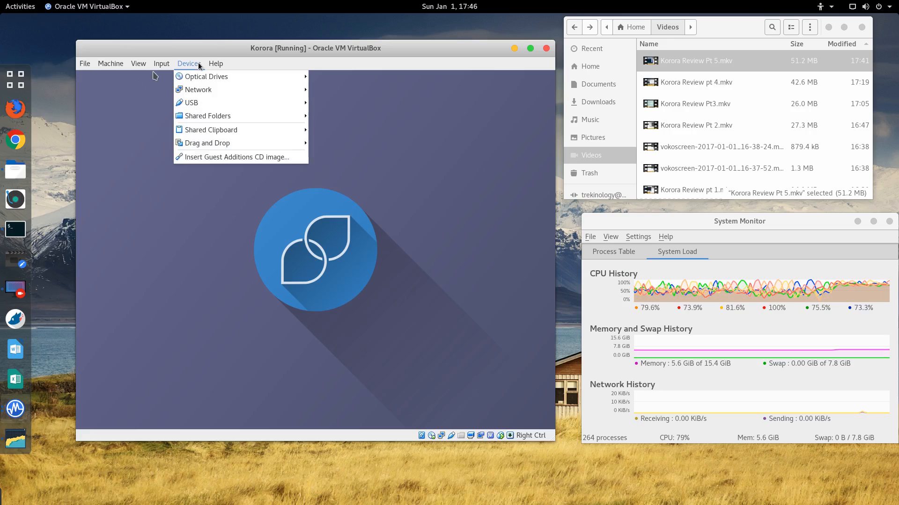
{"action": "key", "text": "Escape"}
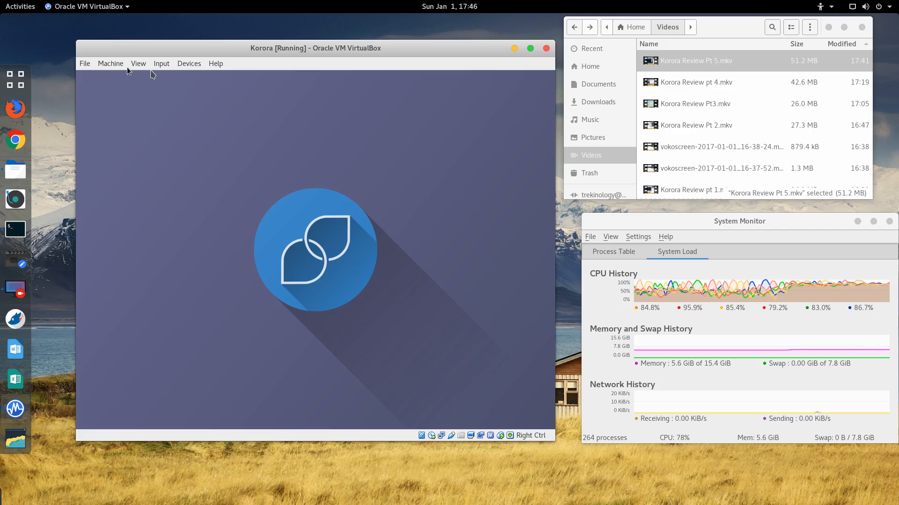
{"action": "left_click", "coordinate": [115, 65]}
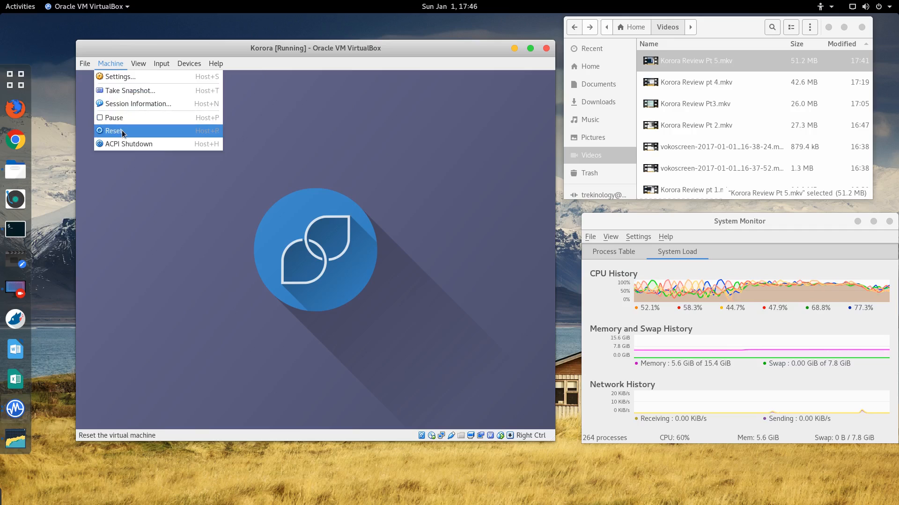
{"action": "left_click", "coordinate": [144, 144]}
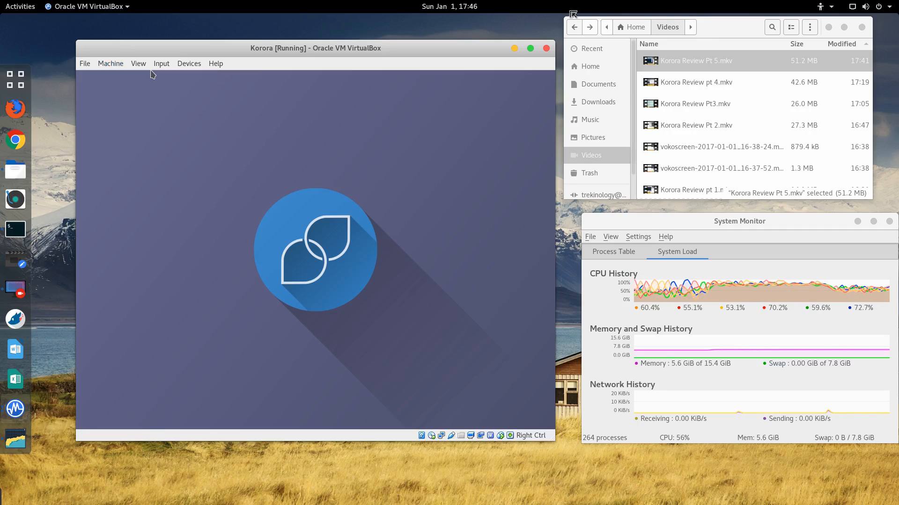
{"action": "left_click", "coordinate": [108, 65]}
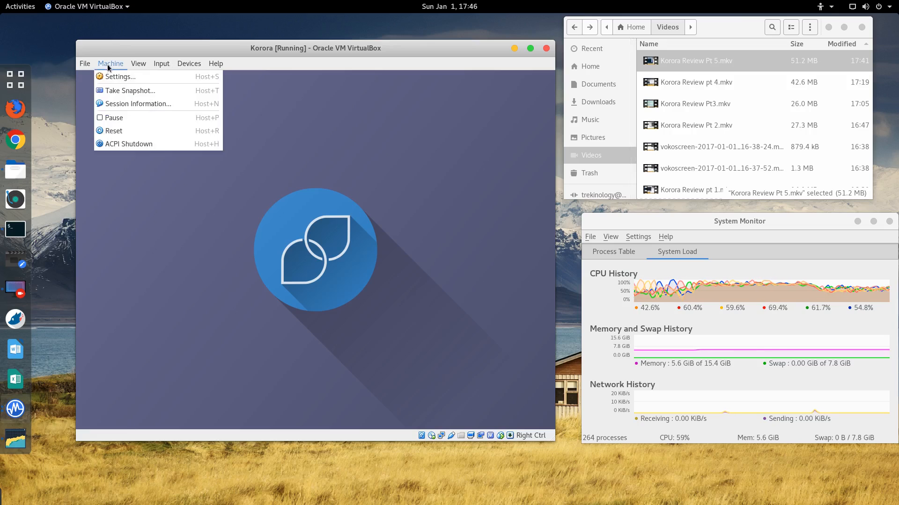
{"action": "left_click", "coordinate": [128, 130]}
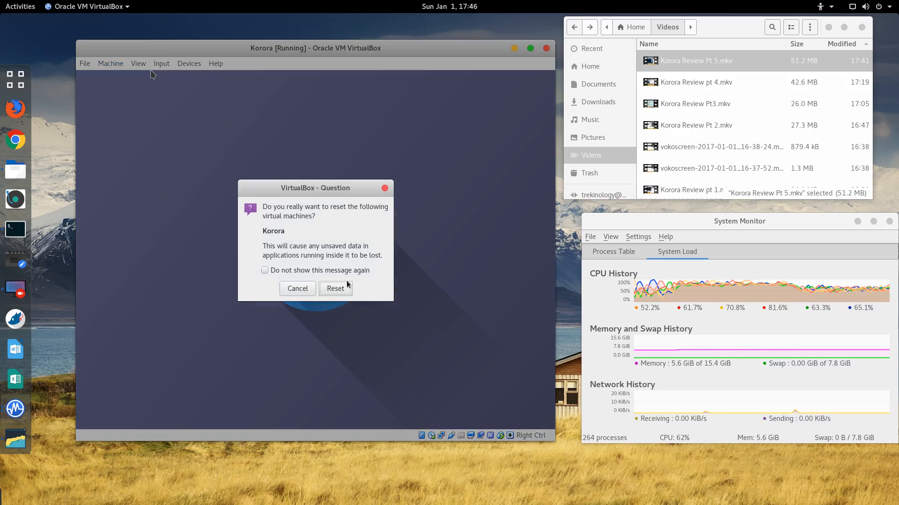
{"action": "key", "text": "Return"}
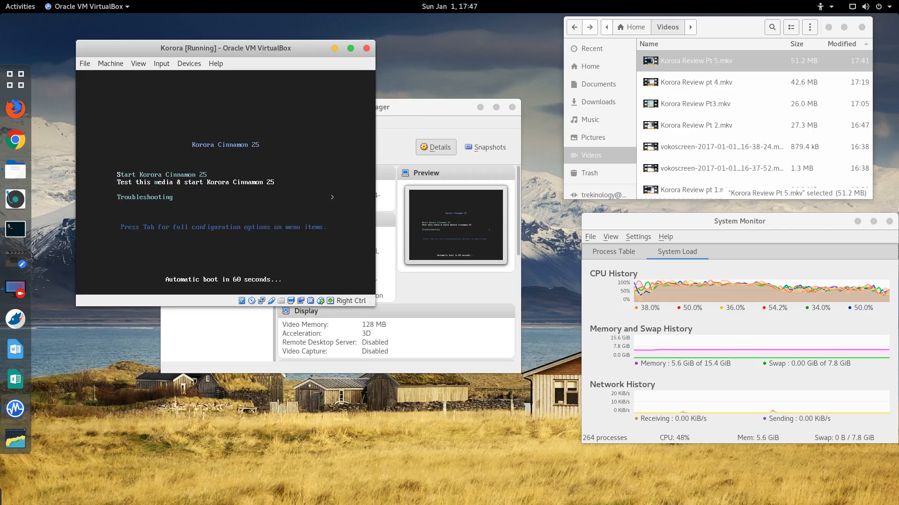
Step: Boot the Start Korora Cinnamon 25 entry and log in as Live System User
{"action": "key", "text": "Up"}
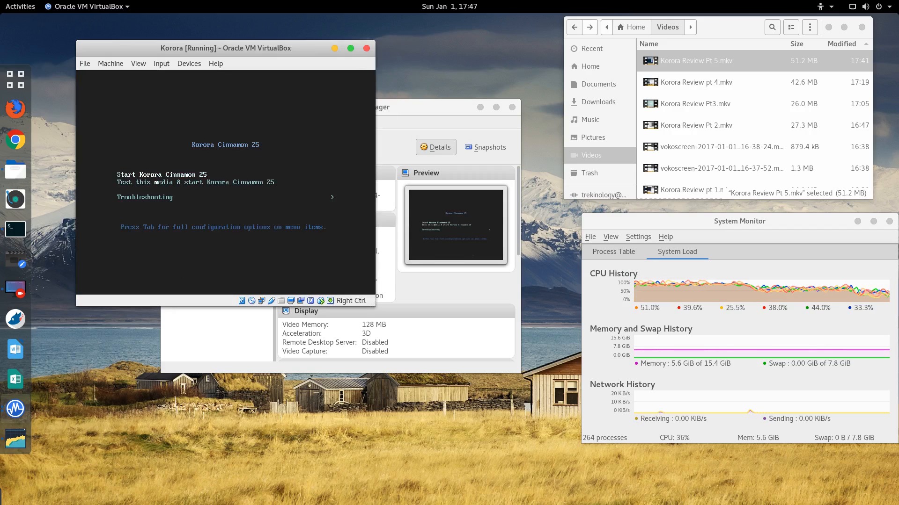
{"action": "key", "text": "Return"}
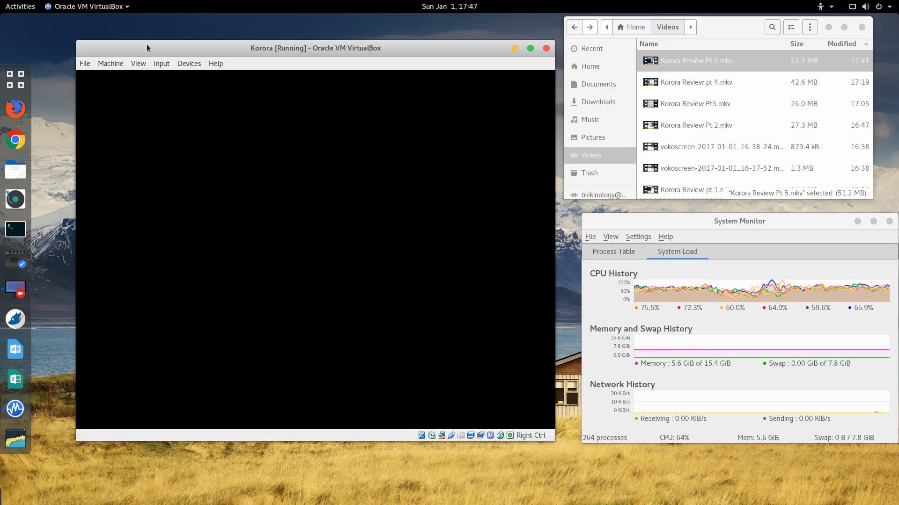
{"action": "left_click_drag", "start_coordinate": [147, 48], "coordinate": [120, 44]}
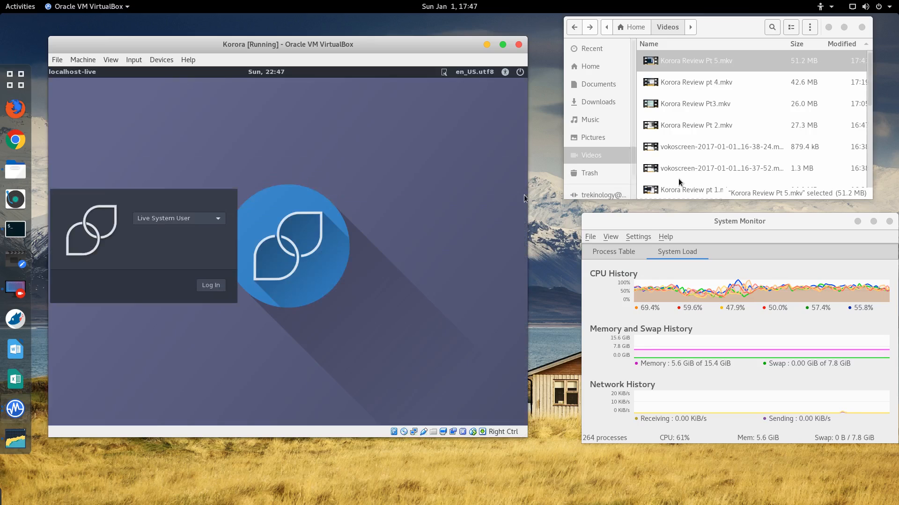
{"action": "left_click", "coordinate": [219, 218]}
{"action": "left_click", "coordinate": [192, 220]}
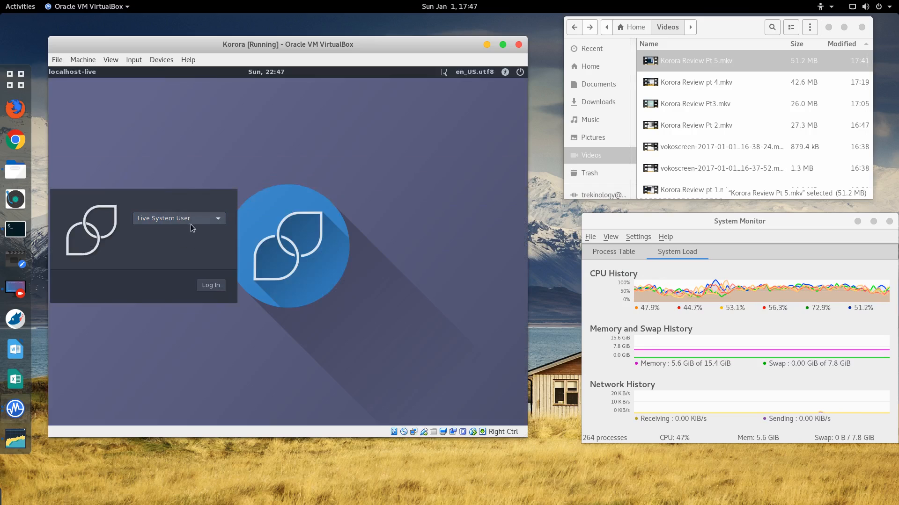
{"action": "left_click", "coordinate": [206, 285]}
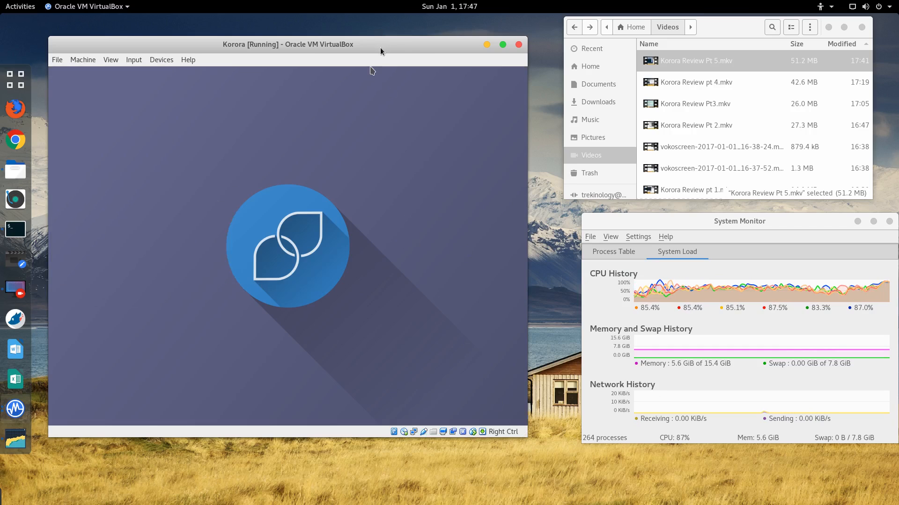
Step: Look through the Machine and View menus, then power off the Korora VM
{"action": "left_click", "coordinate": [83, 59]}
{"action": "left_click", "coordinate": [83, 59]}
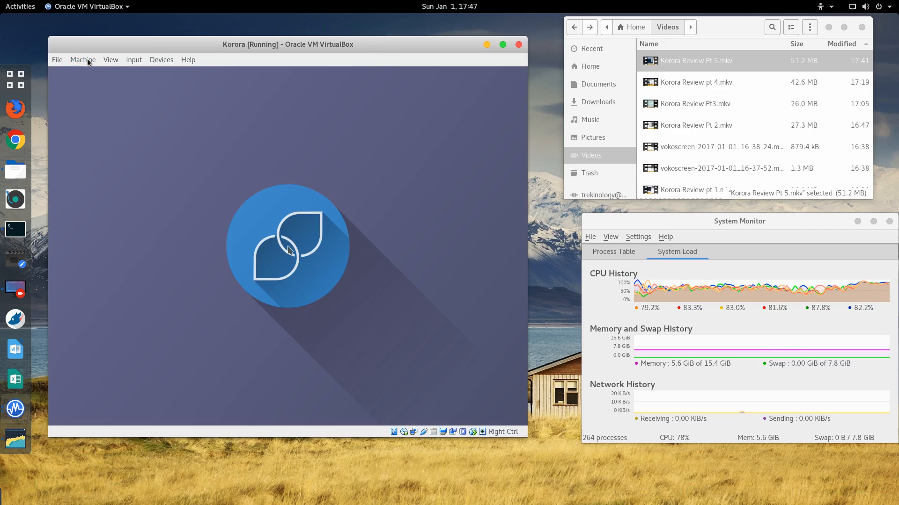
{"action": "left_click", "coordinate": [112, 60]}
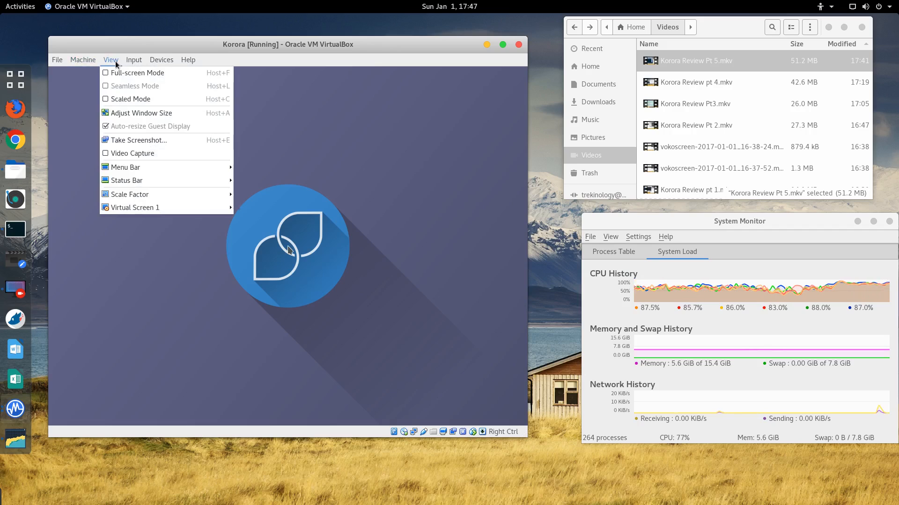
{"action": "mouse_move", "coordinate": [140, 209]}
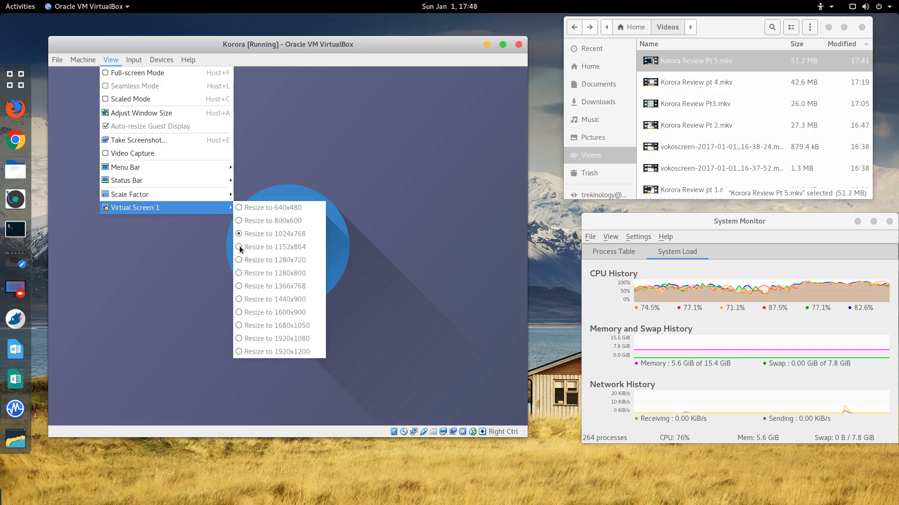
{"action": "left_click", "coordinate": [158, 35]}
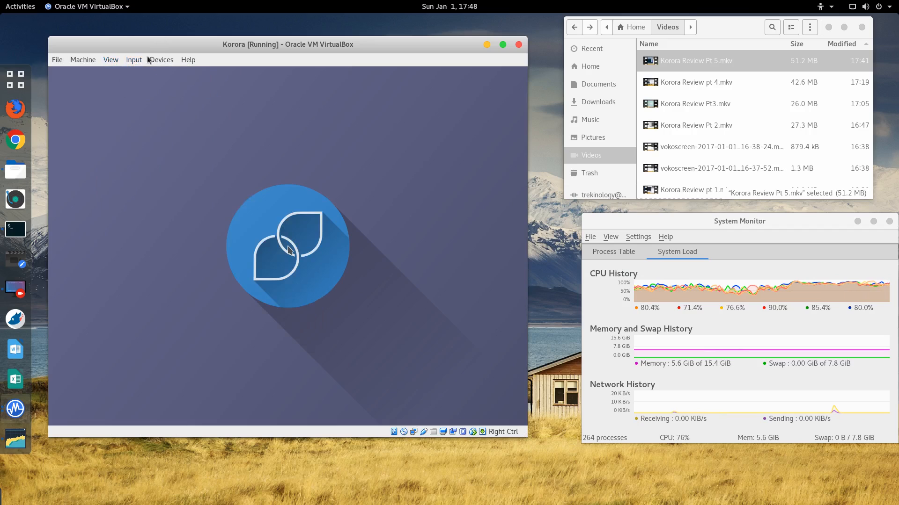
{"action": "left_click", "coordinate": [646, 35]}
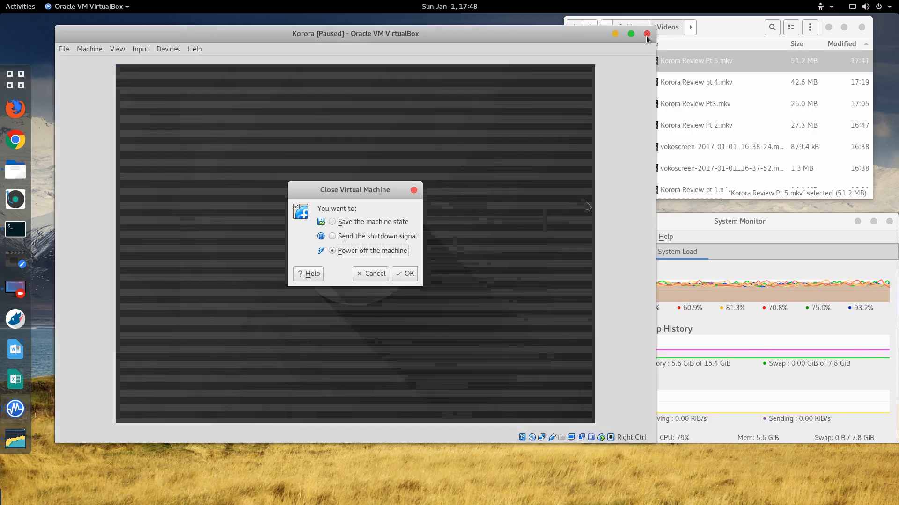
{"action": "left_click", "coordinate": [404, 275]}
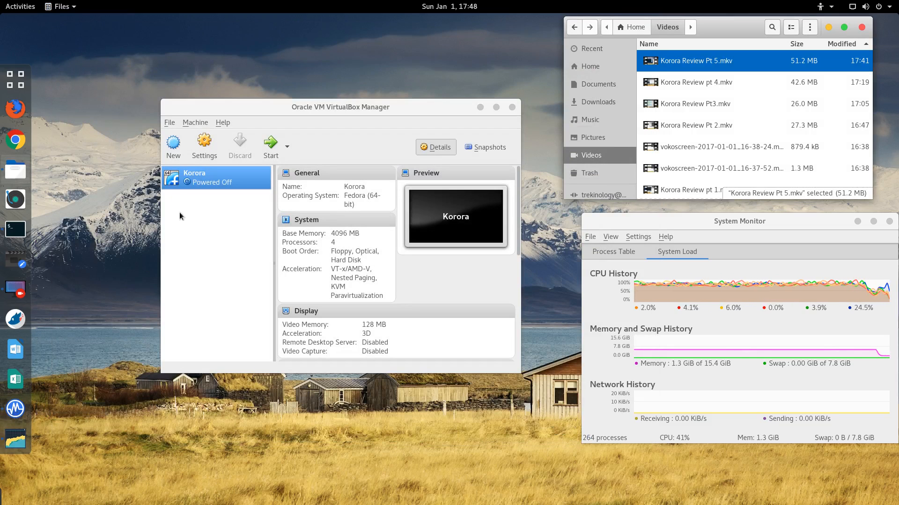
Step: Uncheck Enable 3D Acceleration in Korora's Display settings, save, and start the VM again
{"action": "left_click", "coordinate": [206, 143]}
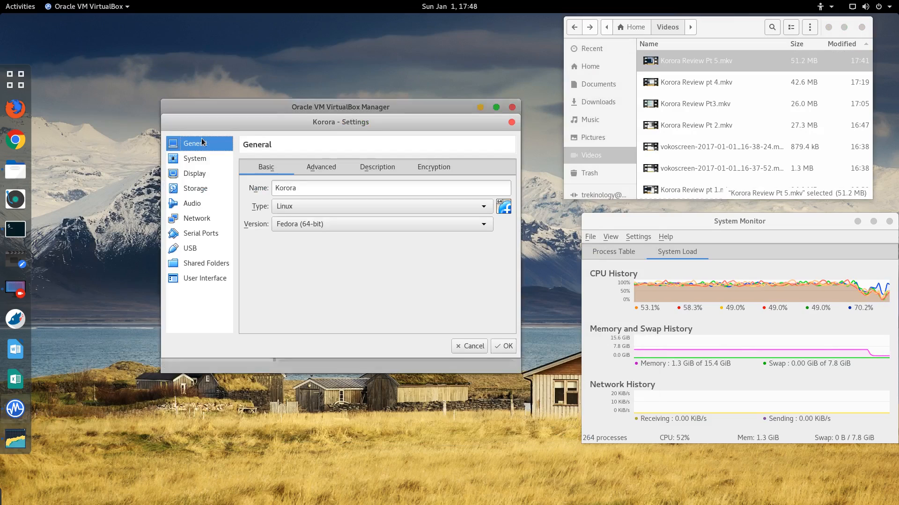
{"action": "left_click", "coordinate": [198, 159]}
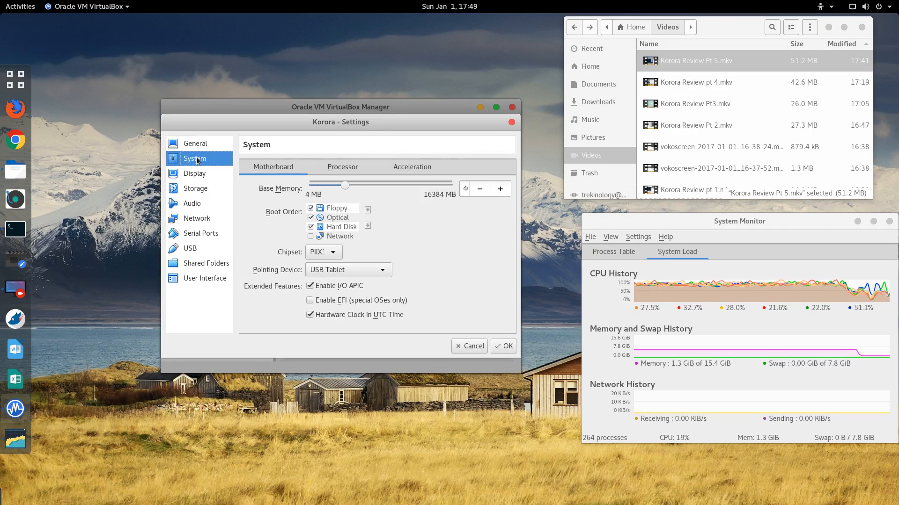
{"action": "left_click", "coordinate": [191, 176]}
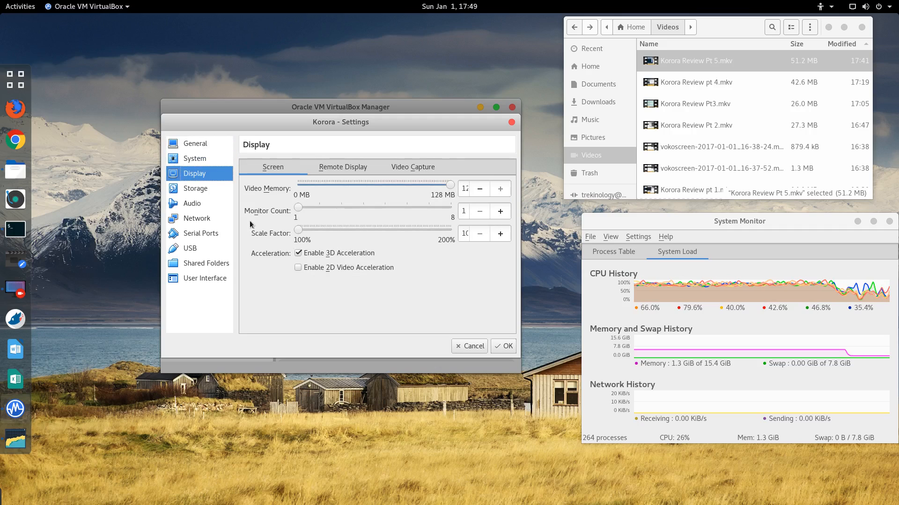
{"action": "left_click", "coordinate": [297, 253]}
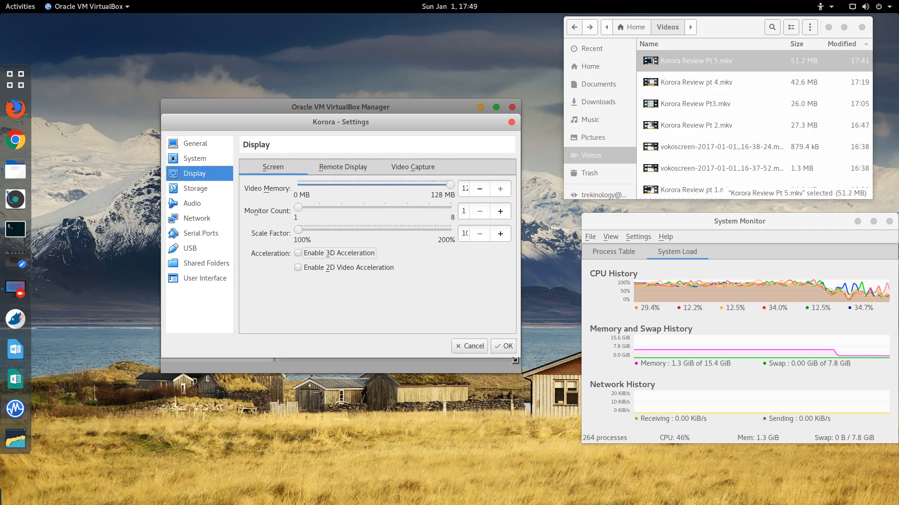
{"action": "left_click", "coordinate": [505, 349]}
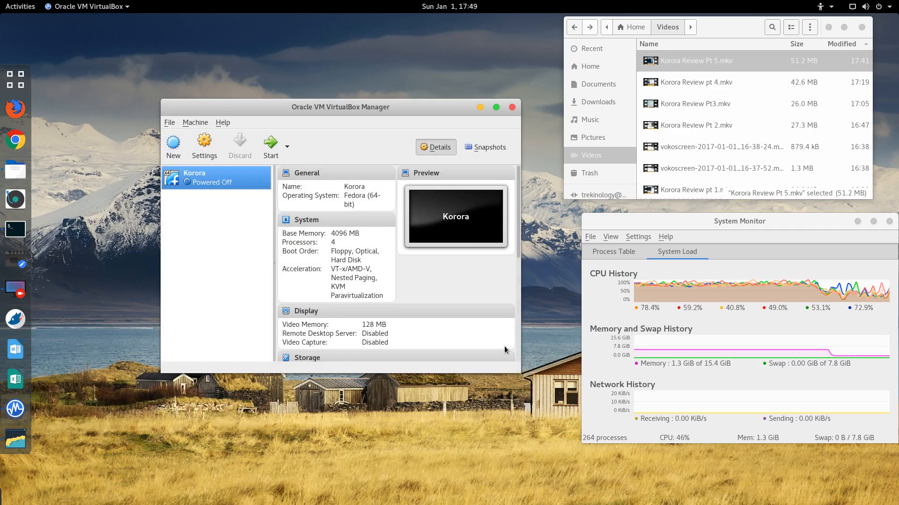
{"action": "left_click", "coordinate": [270, 147]}
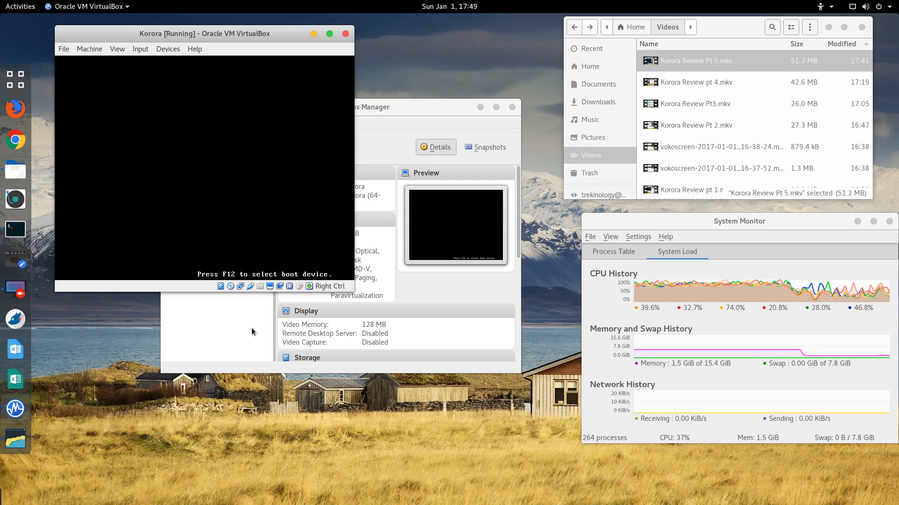
Step: Boot Korora straight from the boot menu and log in as the Live System User
{"action": "left_click", "coordinate": [146, 180]}
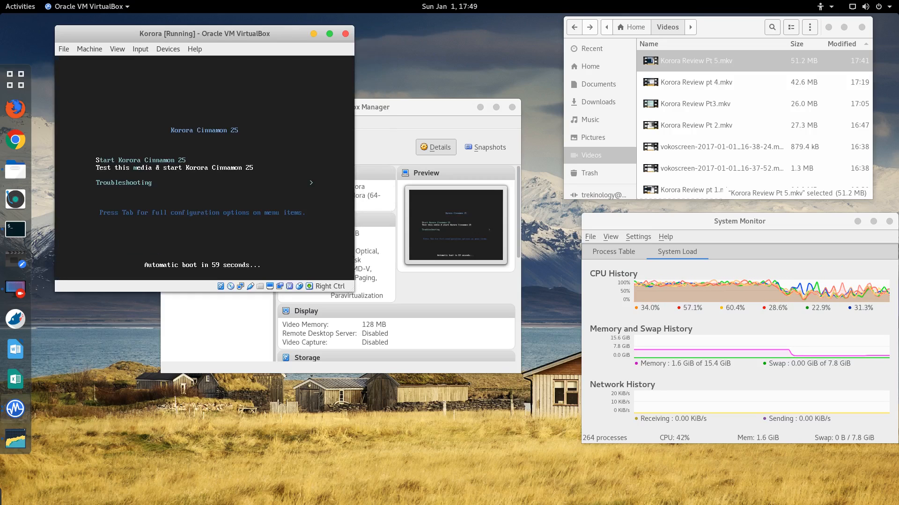
{"action": "key", "text": "Return"}
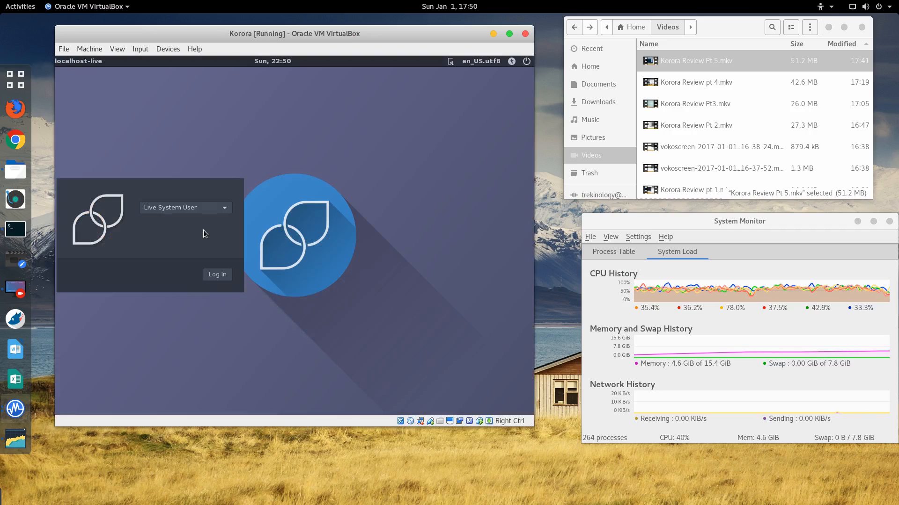
{"action": "left_click", "coordinate": [214, 275]}
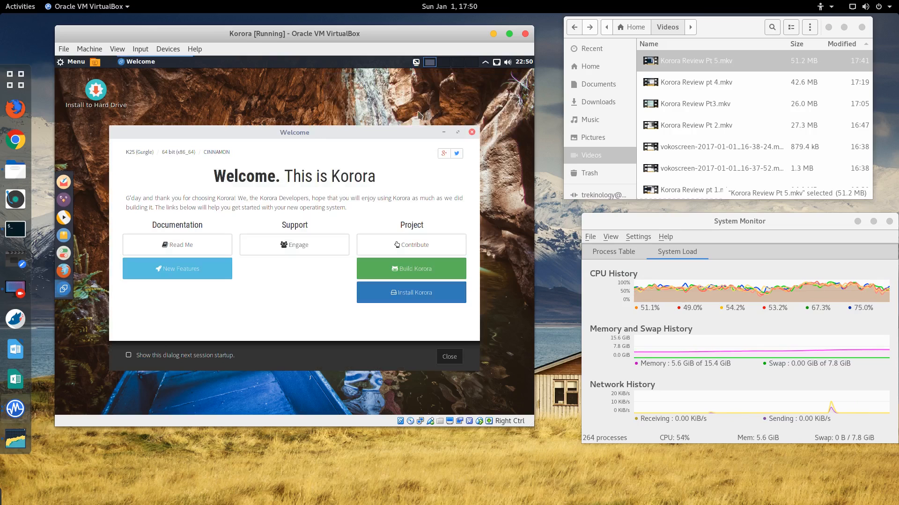
Step: Close the Korora Welcome dialog and go full-screen, ticking 'Do not show this message again'
{"action": "left_click", "coordinate": [472, 132]}
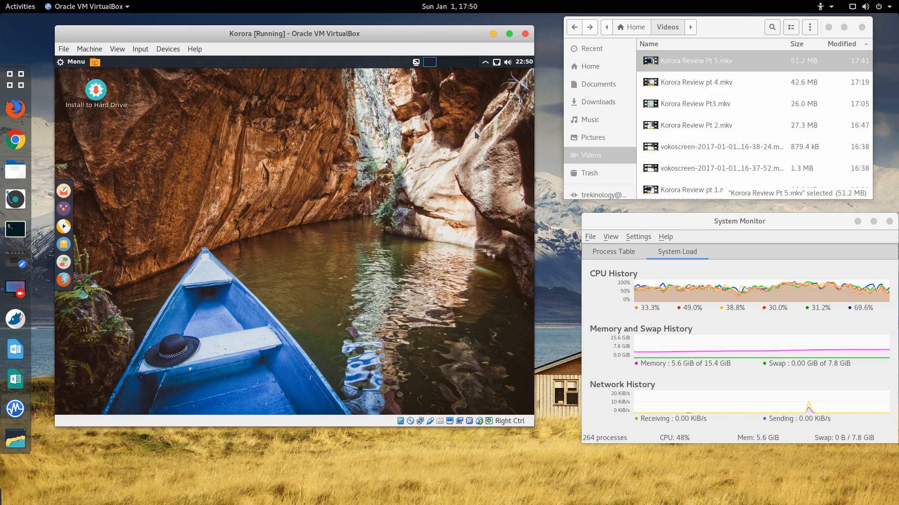
{"action": "key", "text": "Control_R+f"}
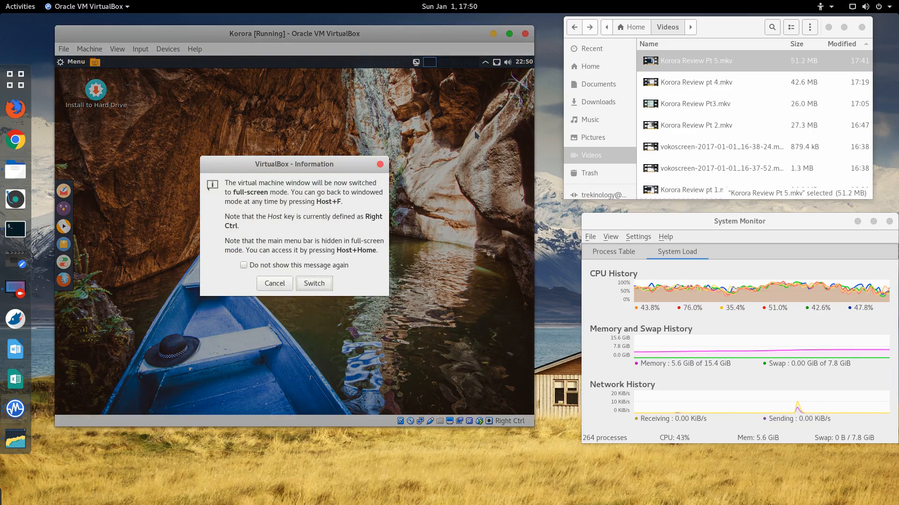
{"action": "left_click", "coordinate": [283, 266]}
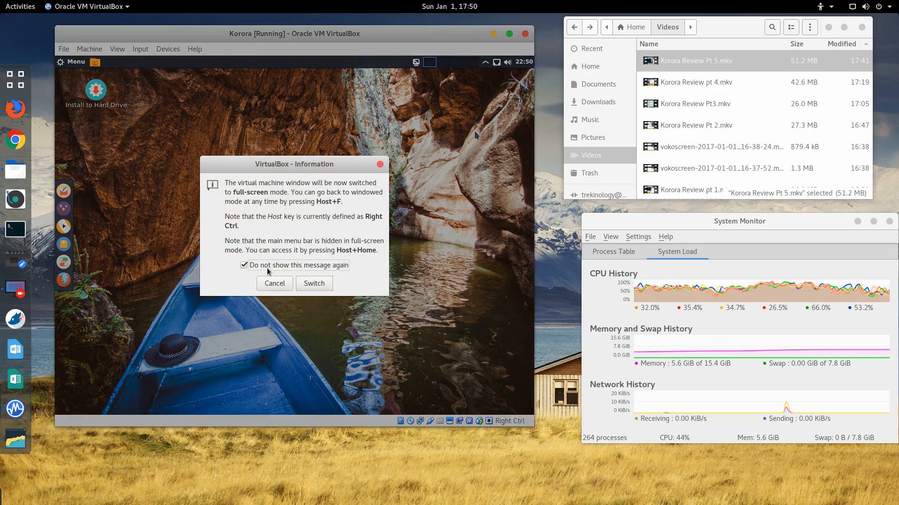
{"action": "key", "text": "Return"}
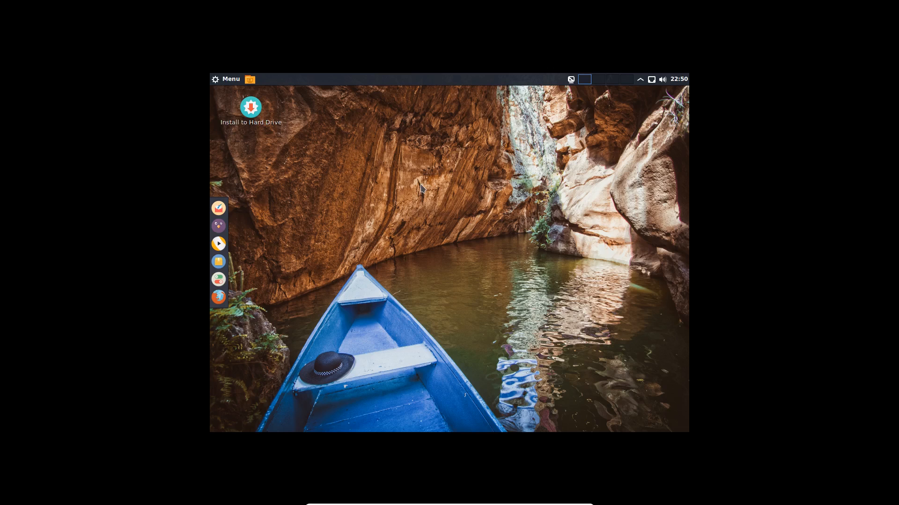
{"action": "right_click", "coordinate": [366, 189]}
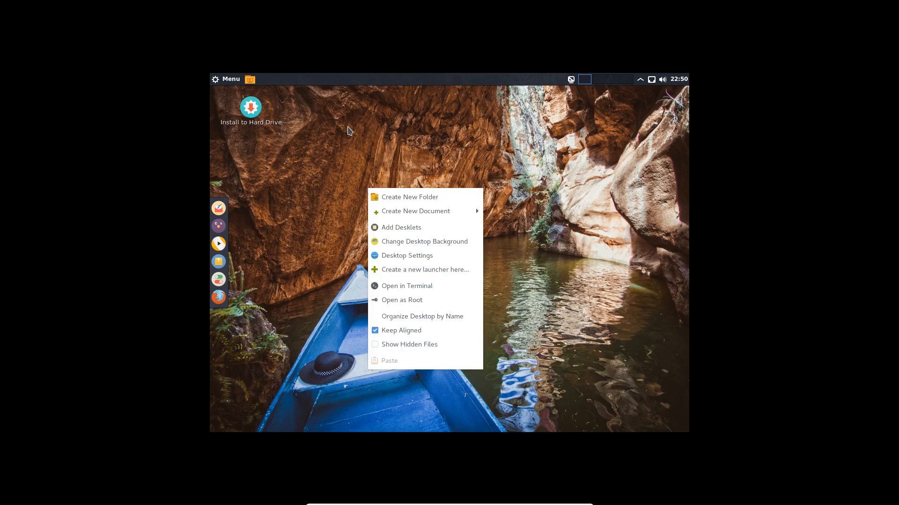
{"action": "left_click", "coordinate": [409, 258]}
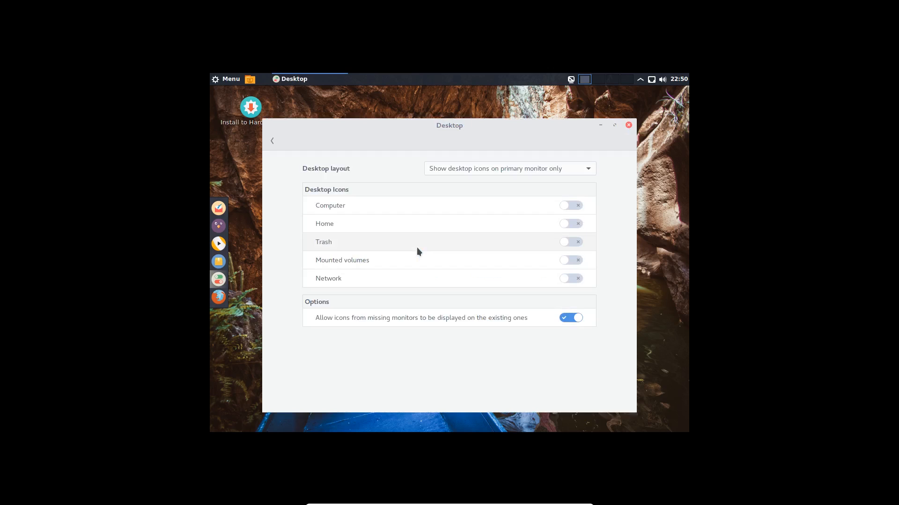
{"action": "left_click", "coordinate": [272, 141]}
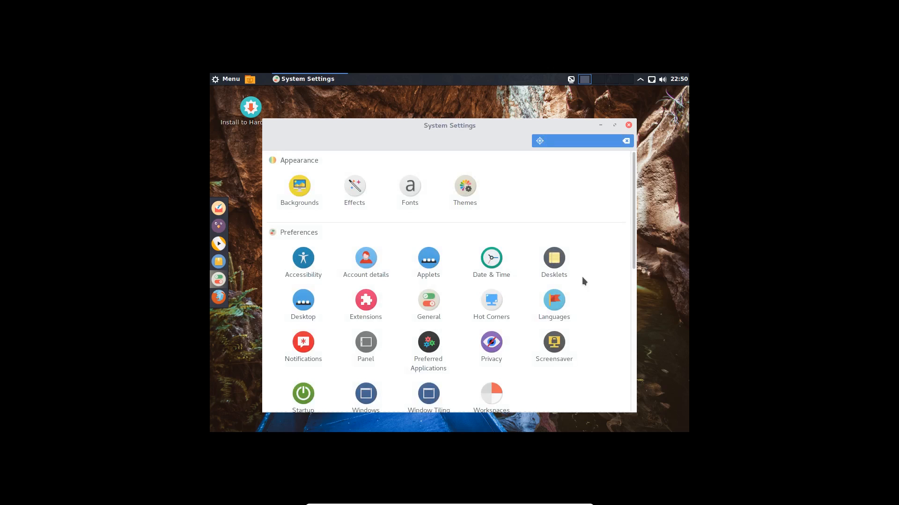
{"action": "scroll", "coordinate": [581, 278], "scroll_direction": "down", "scroll_amount": 3}
{"action": "scroll", "coordinate": [568, 283], "scroll_direction": "up", "scroll_amount": 2}
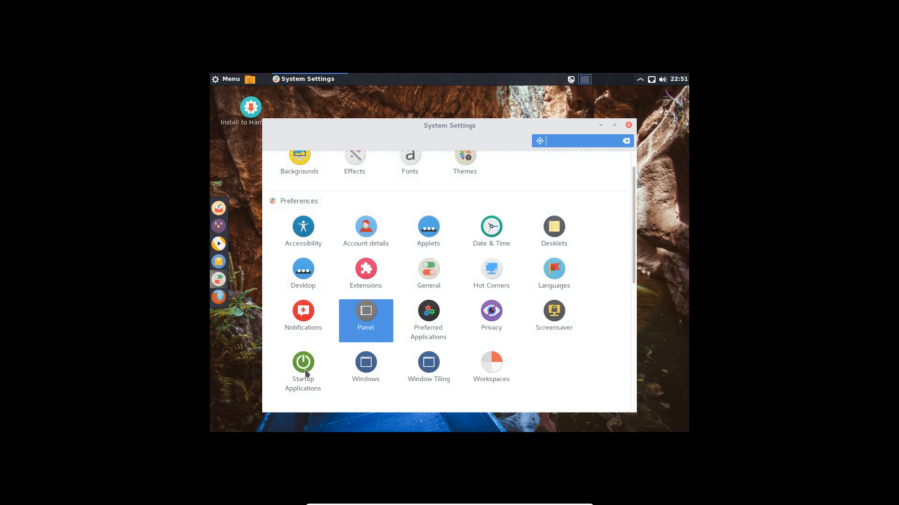
{"action": "scroll", "coordinate": [560, 357], "scroll_direction": "up", "scroll_amount": 2}
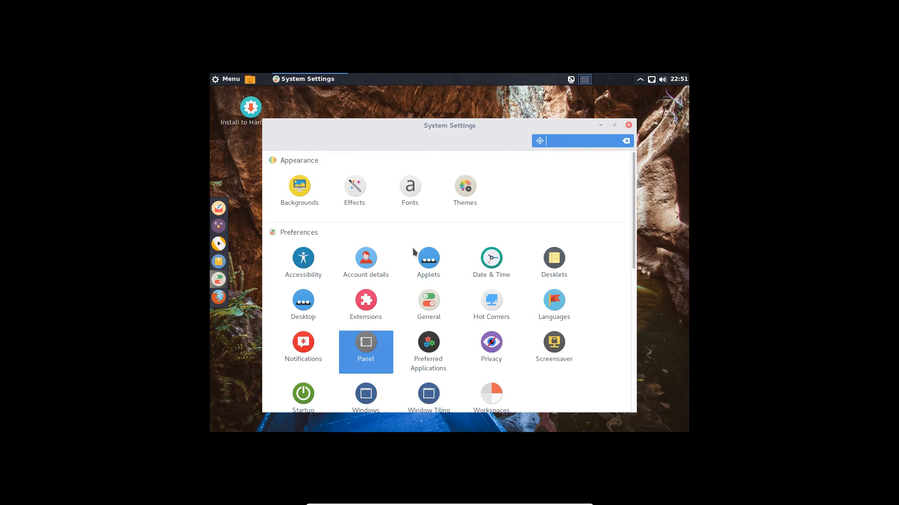
{"action": "scroll", "coordinate": [414, 252], "scroll_direction": "down", "scroll_amount": 2}
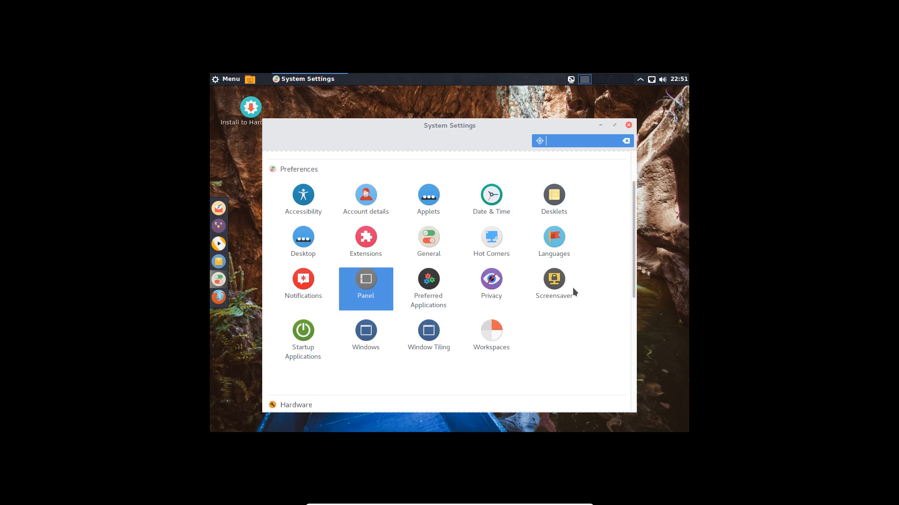
{"action": "scroll", "coordinate": [452, 286], "scroll_direction": "up", "scroll_amount": 2}
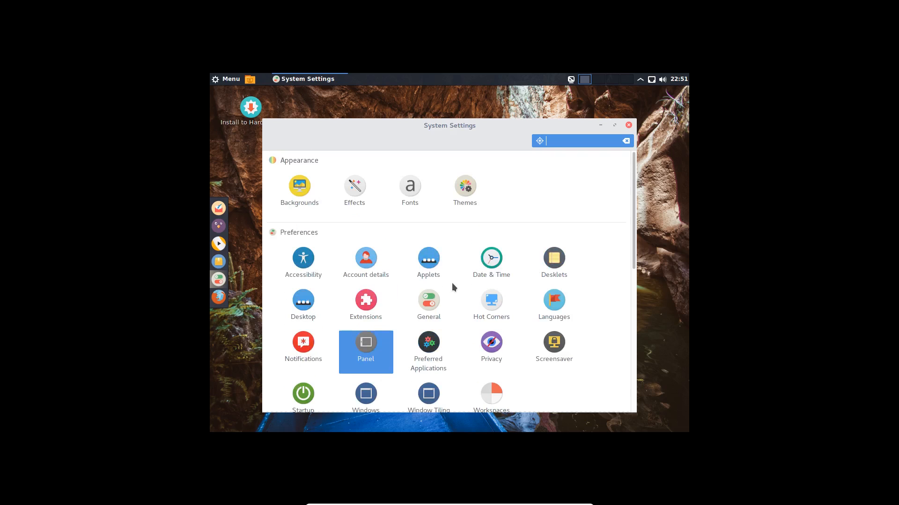
{"action": "left_click", "coordinate": [628, 125]}
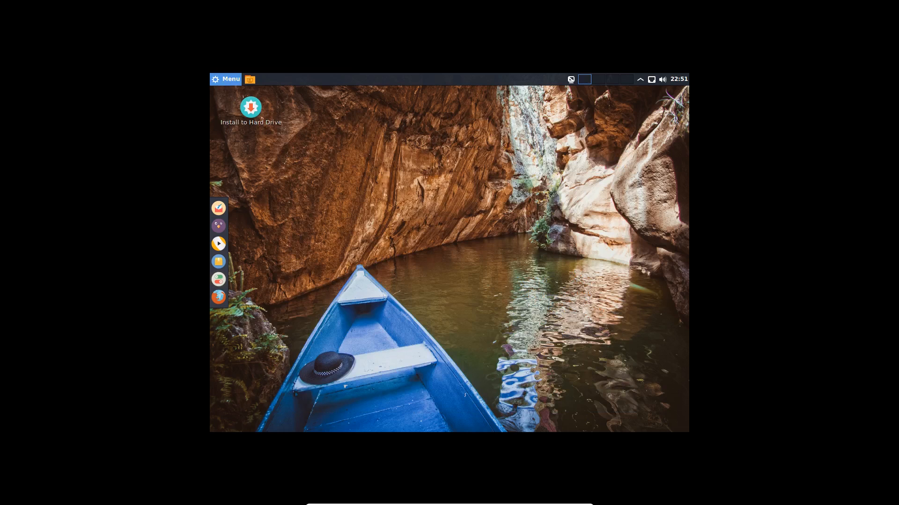
Step: Leave full-screen with Host+F and enlarge the VM window over the host desktop
{"action": "left_click", "coordinate": [215, 79]}
{"action": "left_click", "coordinate": [545, 208]}
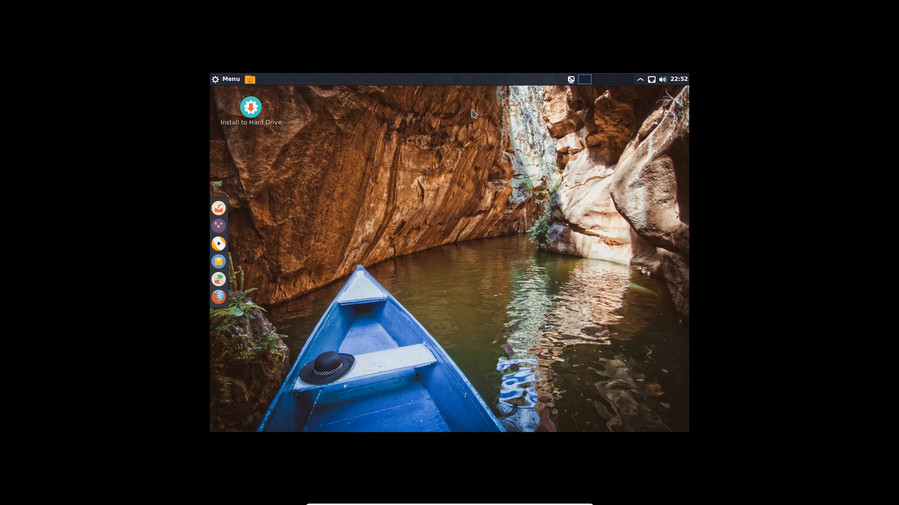
{"action": "key", "text": "Control_R+f"}
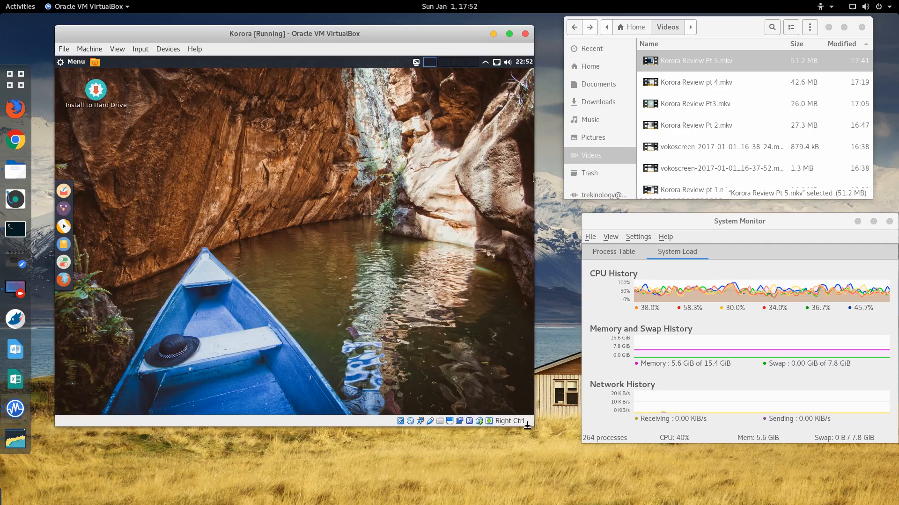
{"action": "left_click_drag", "start_coordinate": [532, 423], "coordinate": [805, 479]}
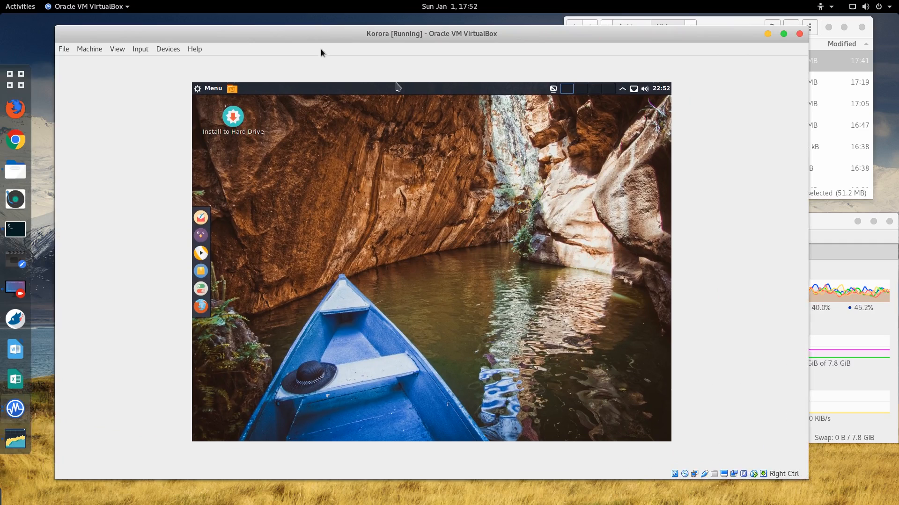
{"action": "left_click_drag", "start_coordinate": [322, 33], "coordinate": [308, 29]}
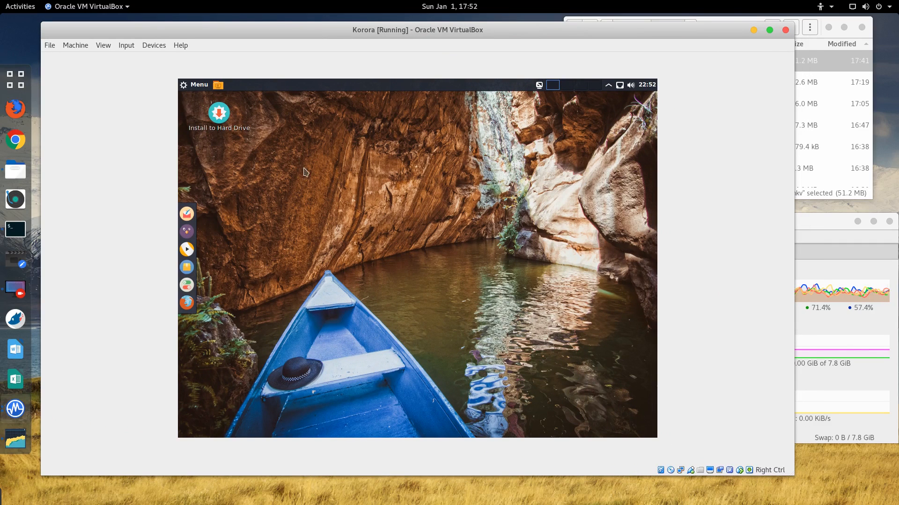
Step: Shrink and reposition the VM window to reveal the host's file manager
{"action": "left_click", "coordinate": [186, 85]}
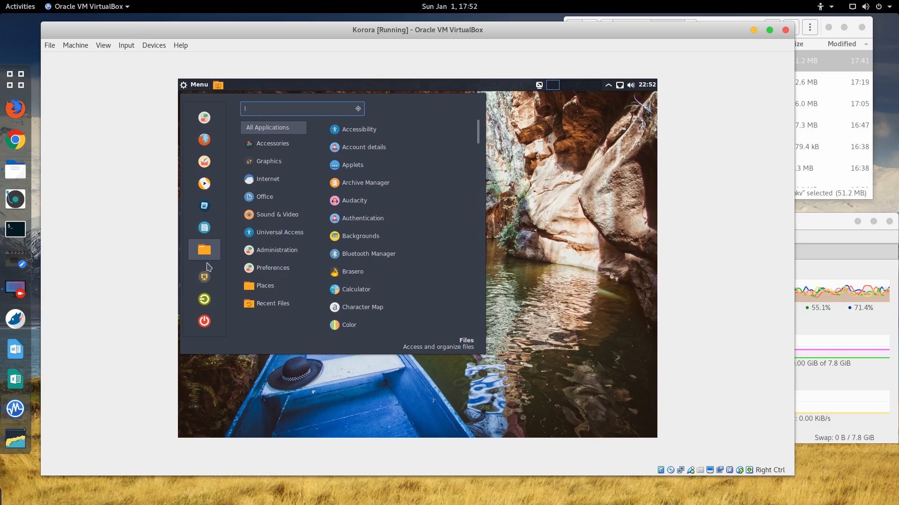
{"action": "mouse_move", "coordinate": [298, 277]}
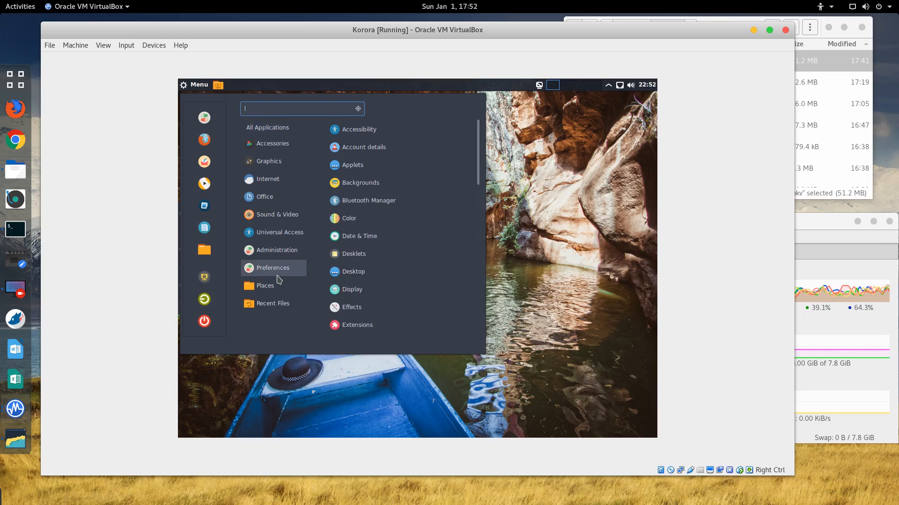
{"action": "left_click", "coordinate": [556, 239]}
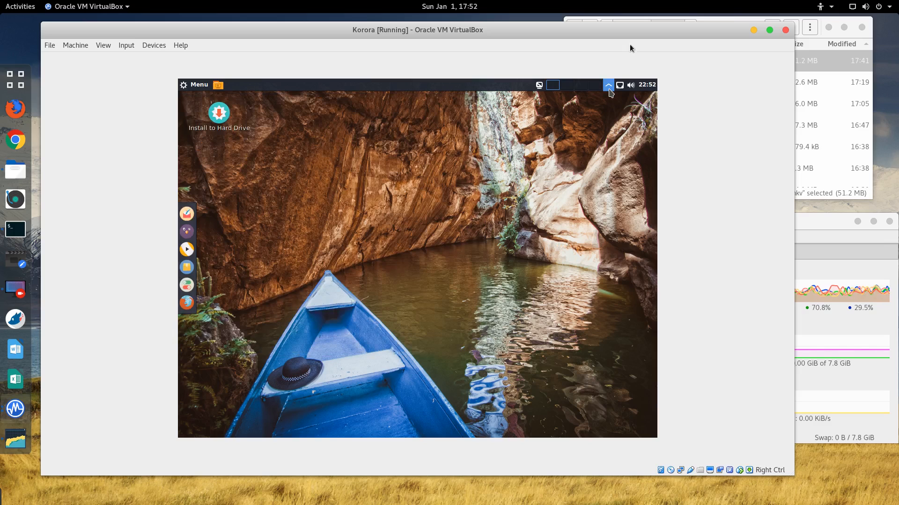
{"action": "left_click_drag", "start_coordinate": [614, 30], "coordinate": [614, 31]}
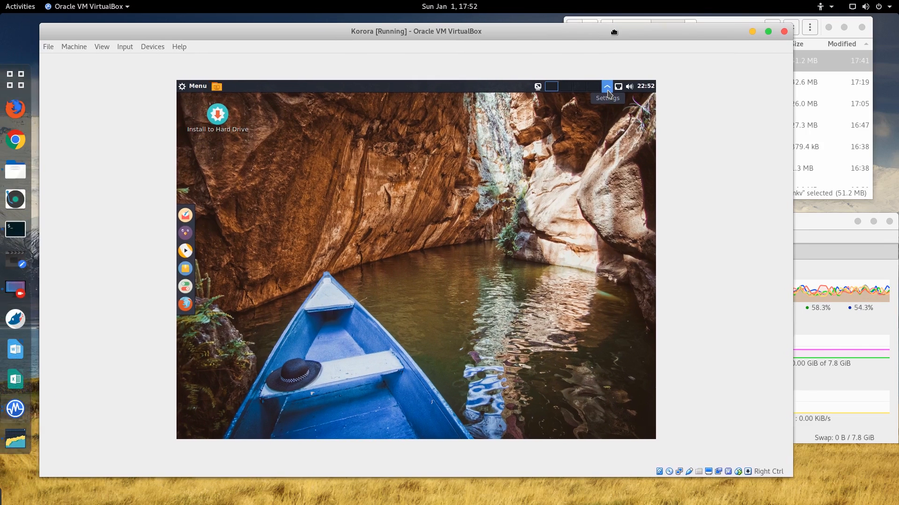
{"action": "left_click_drag", "start_coordinate": [47, 27], "coordinate": [98, 41]}
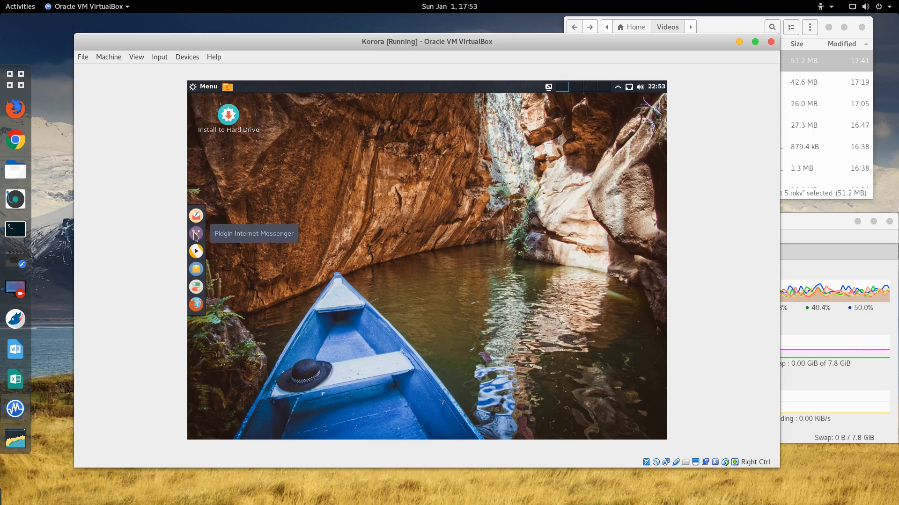
{"action": "left_click", "coordinate": [195, 270]}
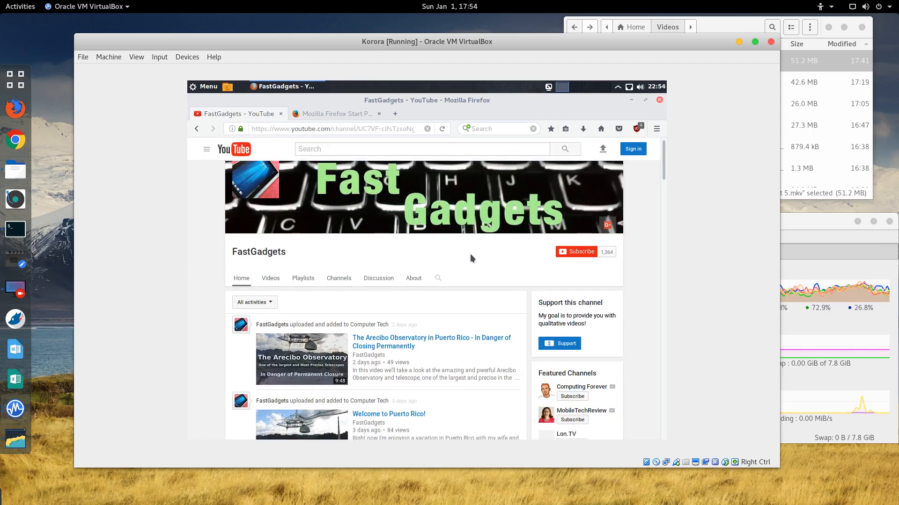
{"action": "scroll", "coordinate": [471, 256], "scroll_direction": "down", "scroll_amount": 3}
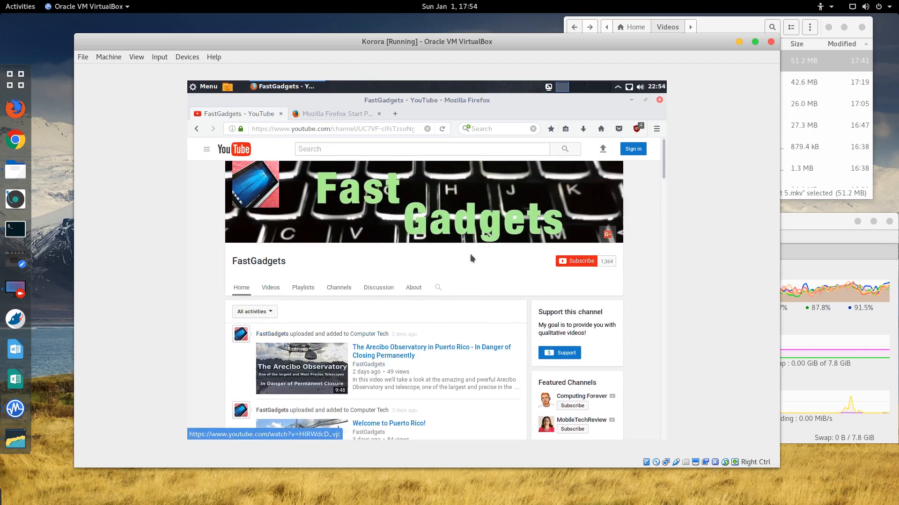
{"action": "scroll", "coordinate": [470, 257], "scroll_direction": "down", "scroll_amount": 3}
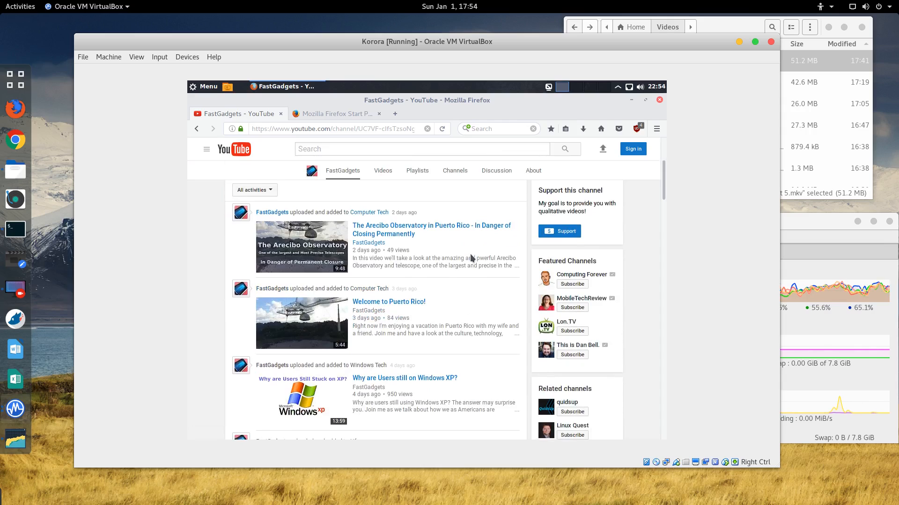
{"action": "scroll", "coordinate": [471, 257], "scroll_direction": "down", "scroll_amount": 15}
{"action": "scroll", "coordinate": [470, 253], "scroll_direction": "down", "scroll_amount": 15}
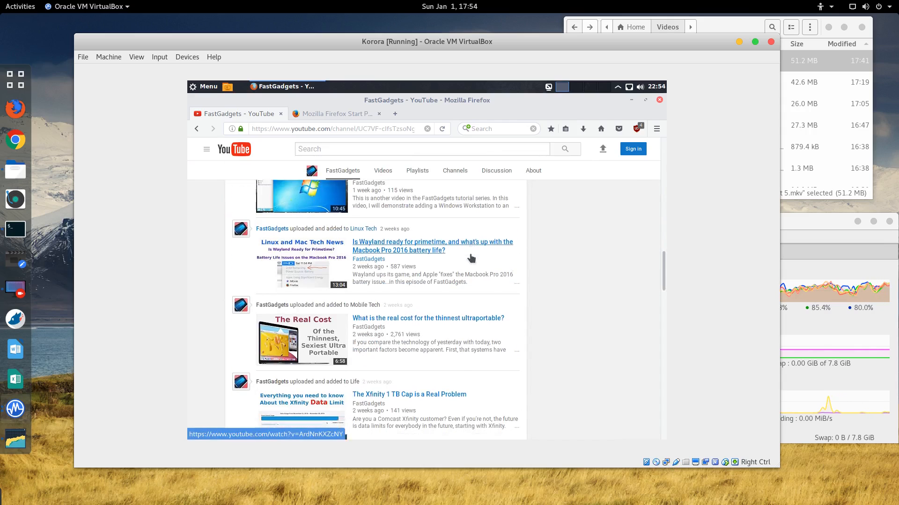
{"action": "scroll", "coordinate": [470, 254], "scroll_direction": "down", "scroll_amount": 2}
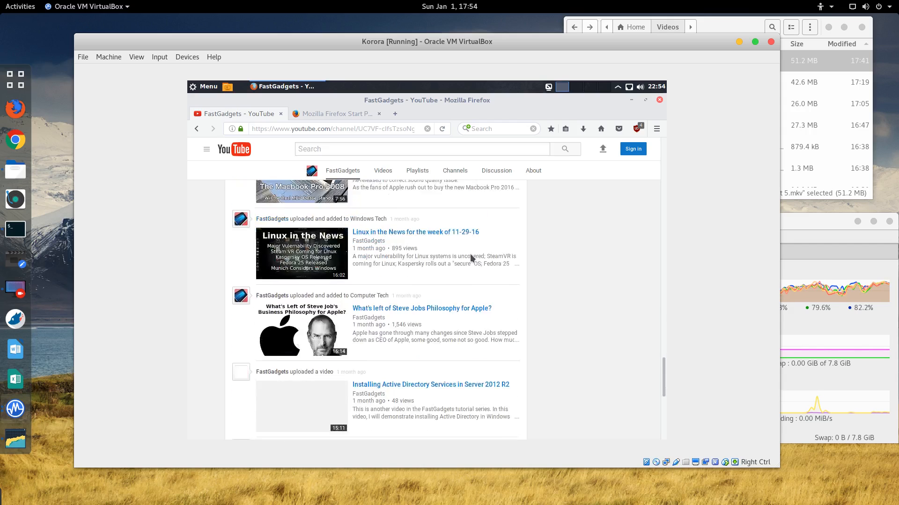
{"action": "scroll", "coordinate": [470, 253], "scroll_direction": "up", "scroll_amount": 12}
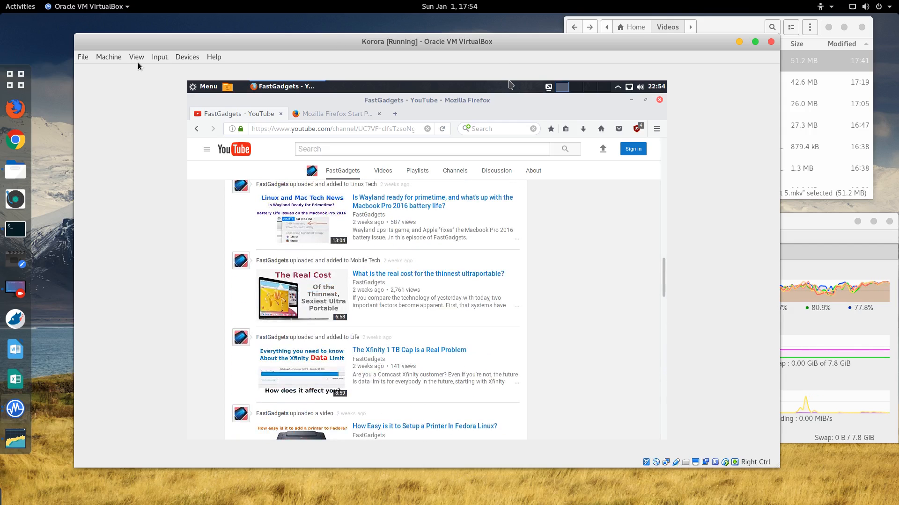
{"action": "left_click", "coordinate": [660, 99]}
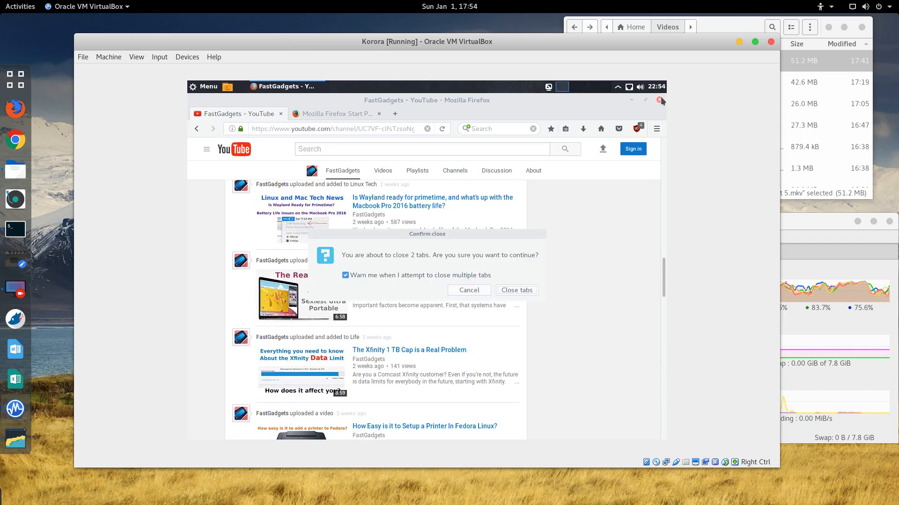
{"action": "left_click", "coordinate": [516, 290]}
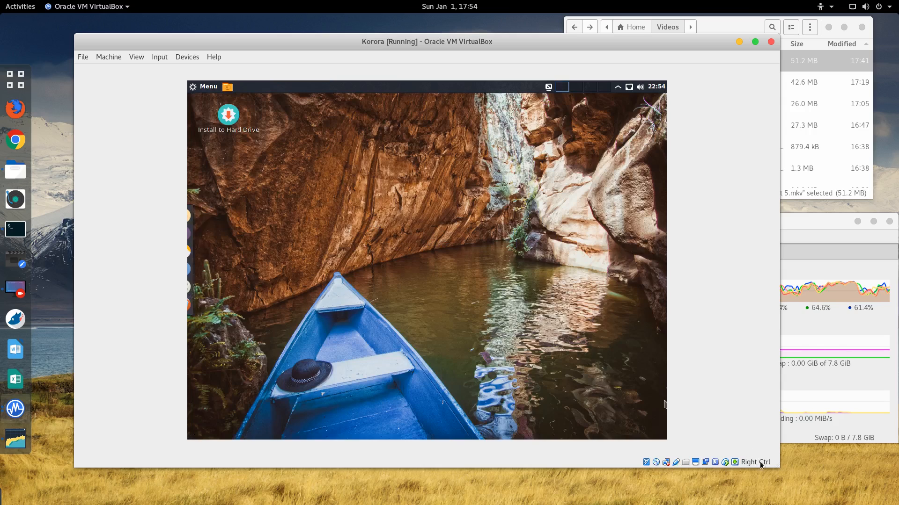
Step: Shrink the VM window and view the guest's Display applet information
{"action": "left_click_drag", "start_coordinate": [777, 467], "coordinate": [581, 451]}
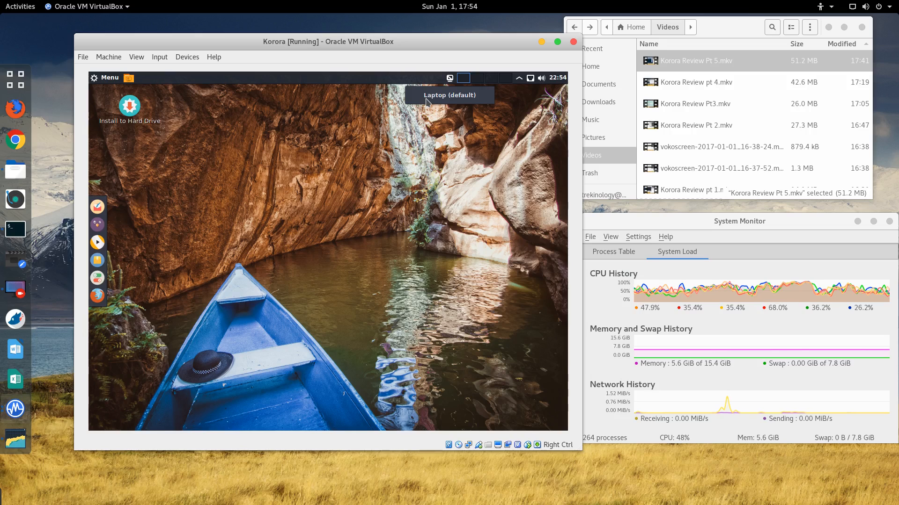
{"action": "right_click", "coordinate": [450, 82]}
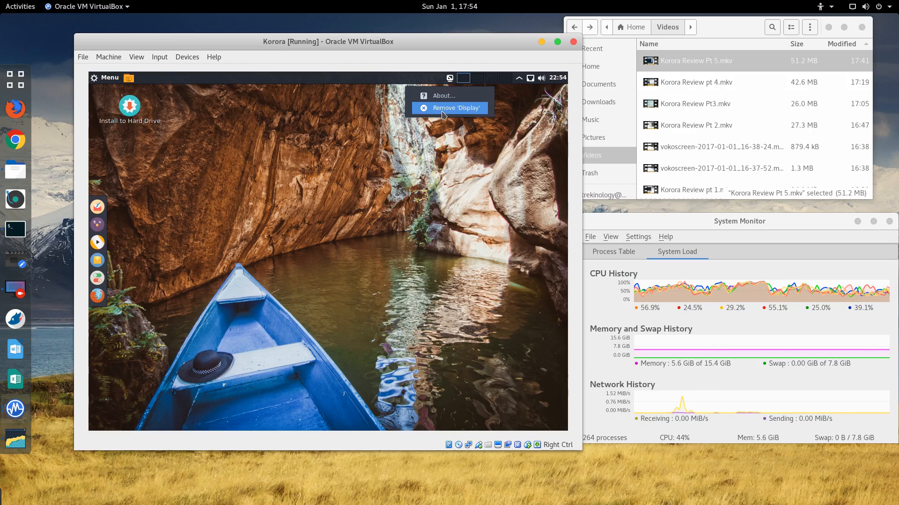
{"action": "left_click", "coordinate": [444, 95]}
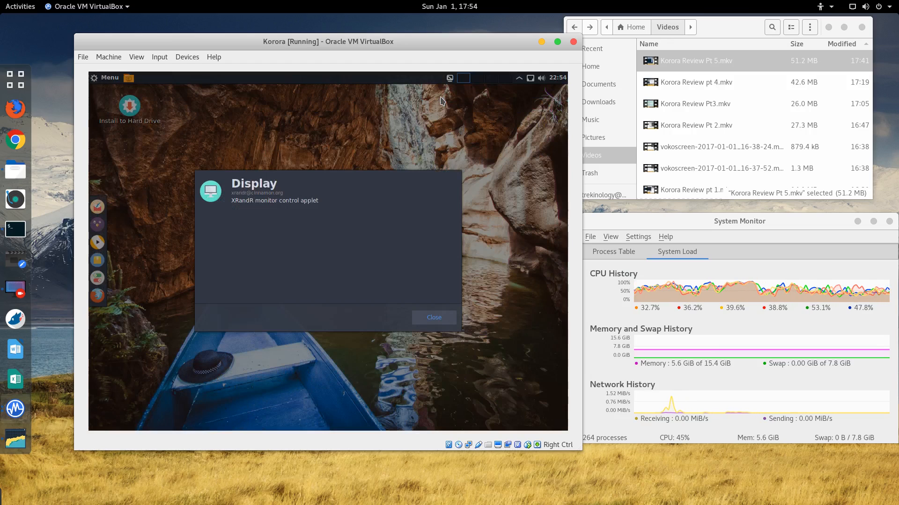
{"action": "left_click", "coordinate": [424, 319]}
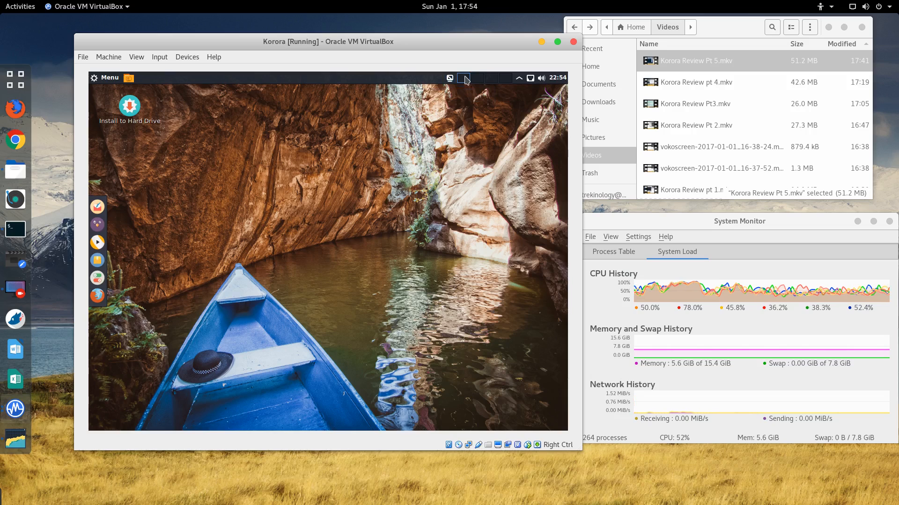
Step: Dismiss the guest panel options and open the Cinnamon application menu
{"action": "right_click", "coordinate": [520, 78]}
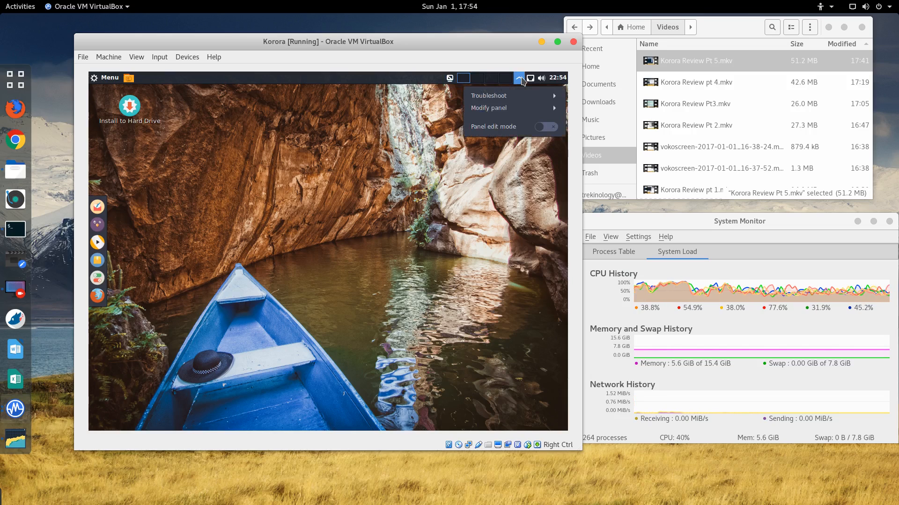
{"action": "left_click", "coordinate": [131, 95]}
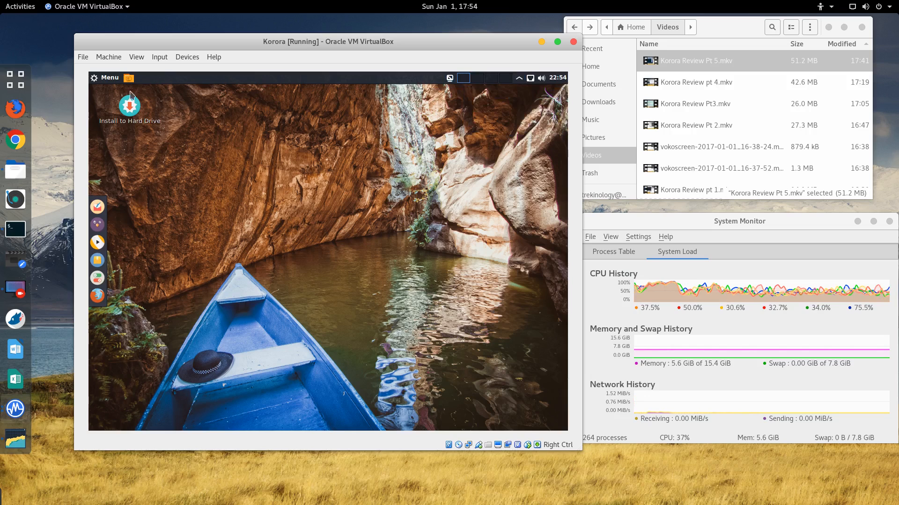
{"action": "left_click", "coordinate": [96, 80]}
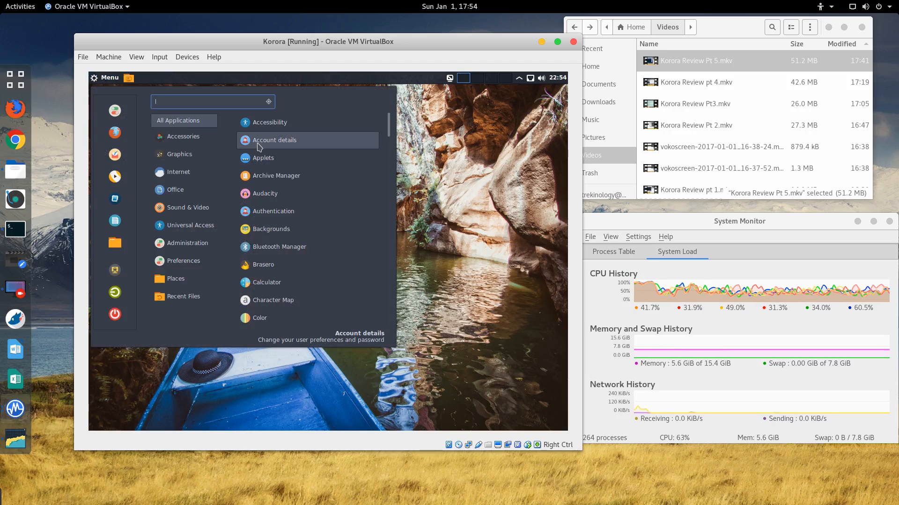
Step: Search 'moni' to open Display settings, keep 1024 x 768 resolution, then close System Settings
{"action": "type", "text": "moni"}
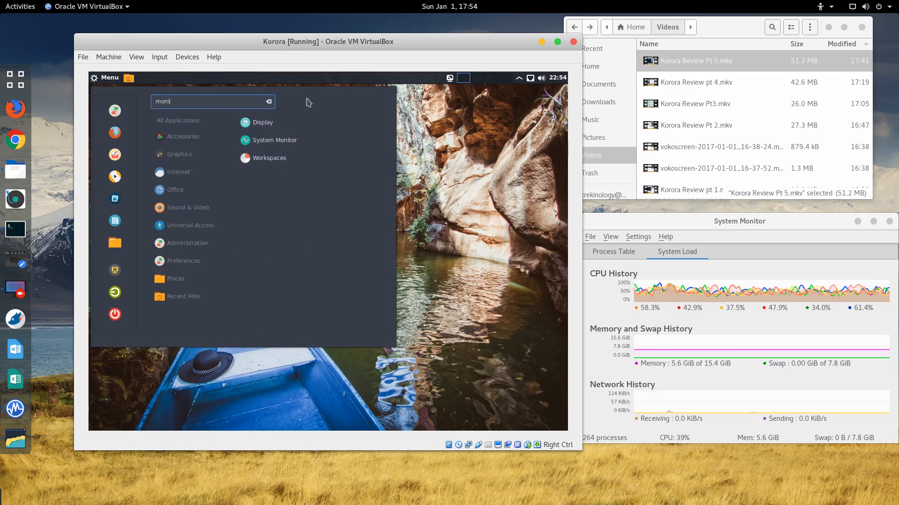
{"action": "left_click", "coordinate": [262, 123]}
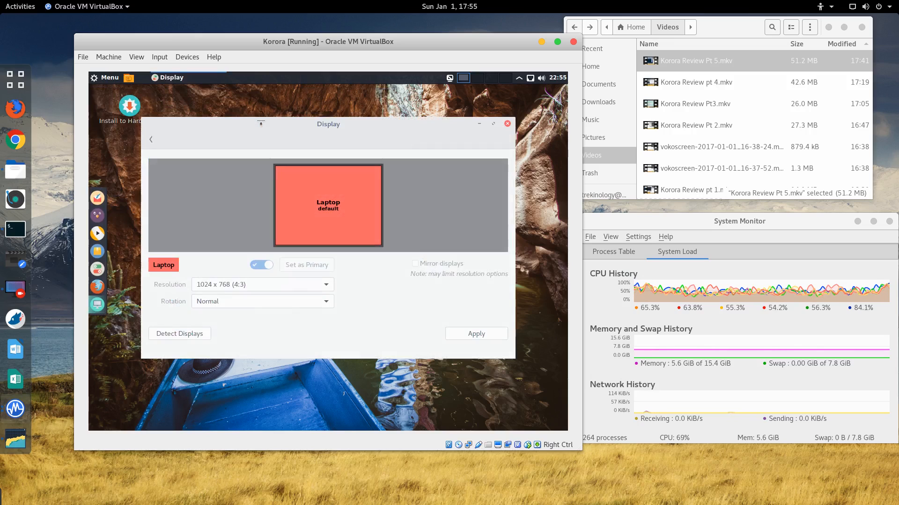
{"action": "left_click", "coordinate": [253, 286]}
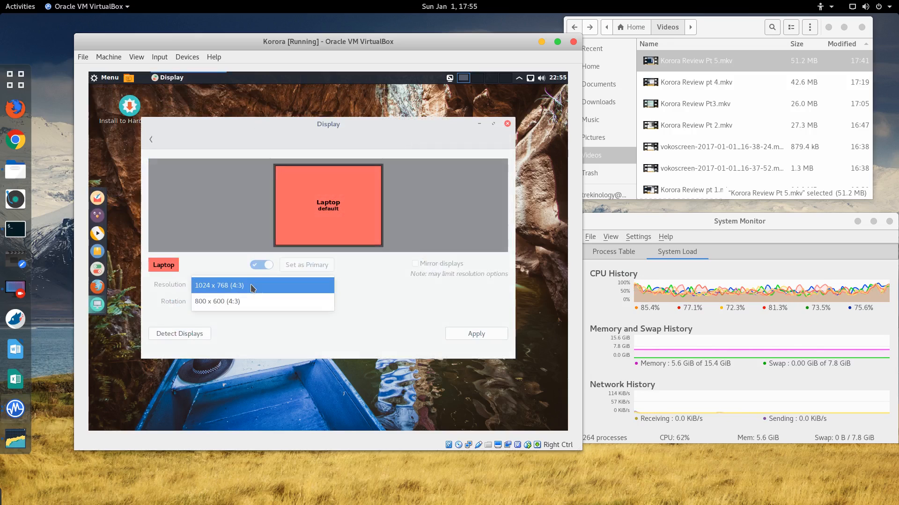
{"action": "left_click", "coordinate": [252, 285]}
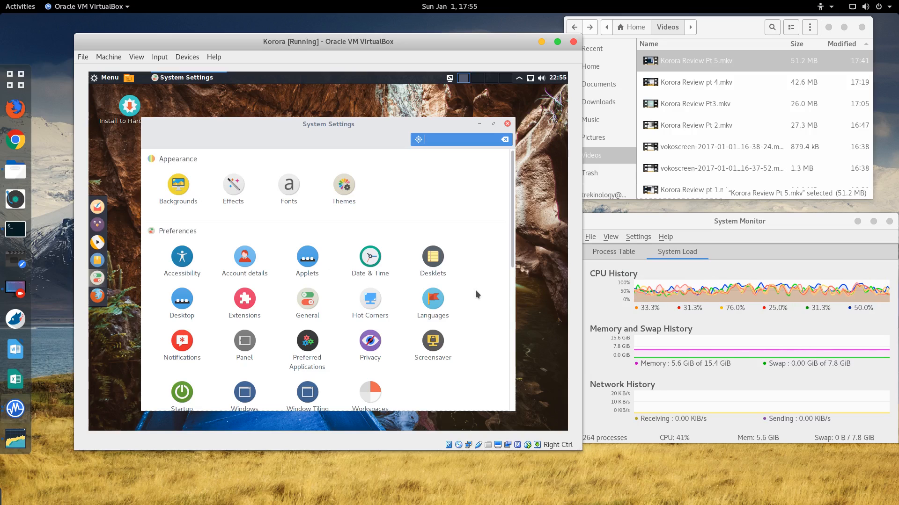
{"action": "scroll", "coordinate": [476, 292], "scroll_direction": "down", "scroll_amount": 3}
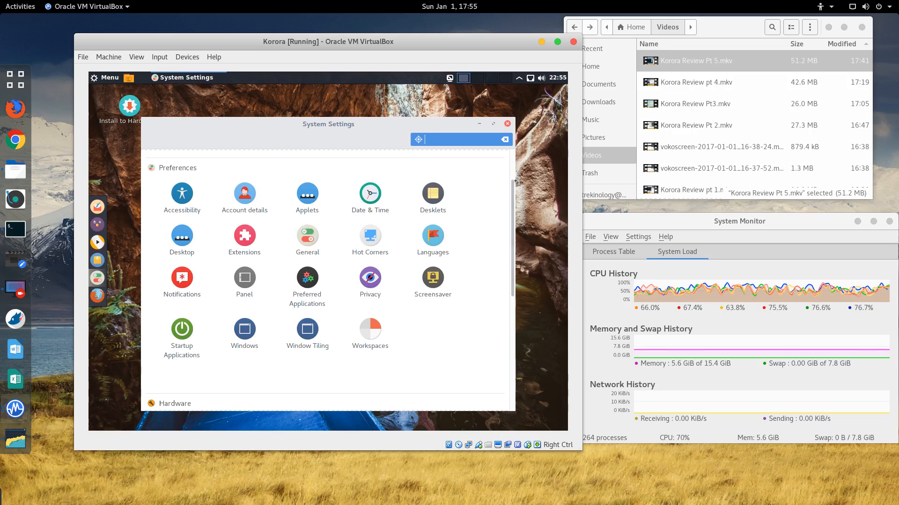
{"action": "left_click", "coordinate": [507, 125]}
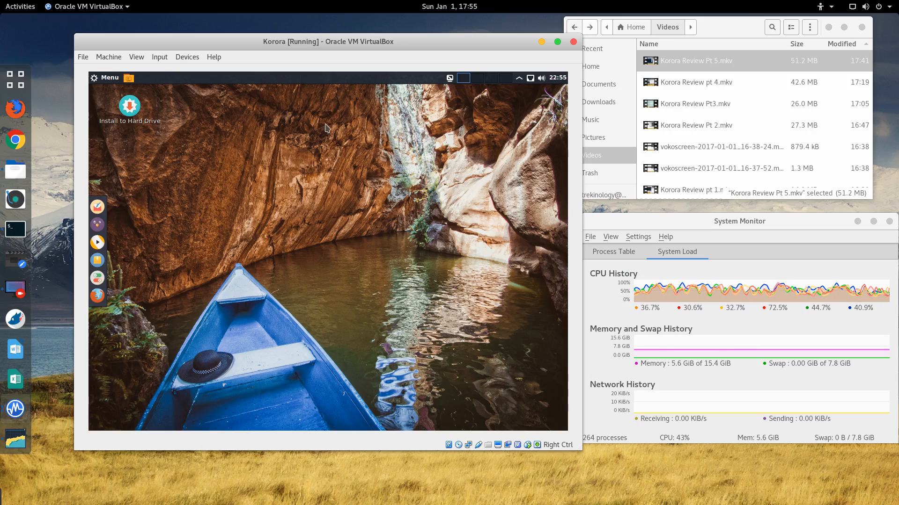
Step: Launch Yum Extender from the guest menu and restore it to a smaller window
{"action": "left_click_drag", "start_coordinate": [178, 41], "coordinate": [197, 47]}
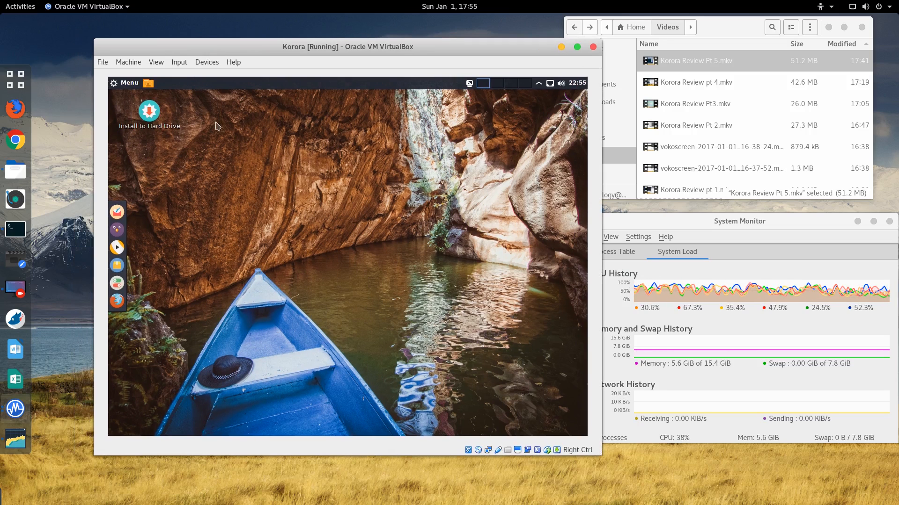
{"action": "left_click", "coordinate": [133, 83]}
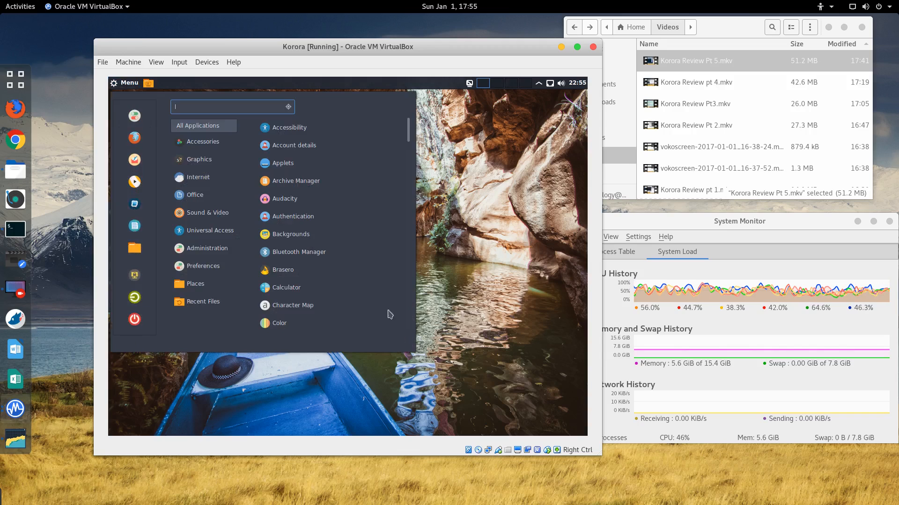
{"action": "key", "text": "Escape"}
{"action": "mouse_move", "coordinate": [117, 213]}
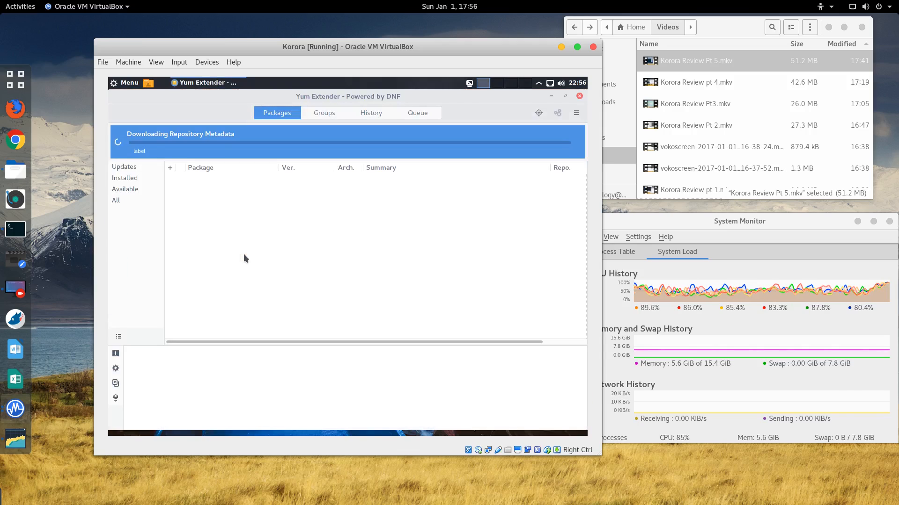
{"action": "left_click_drag", "start_coordinate": [506, 95], "coordinate": [463, 126]}
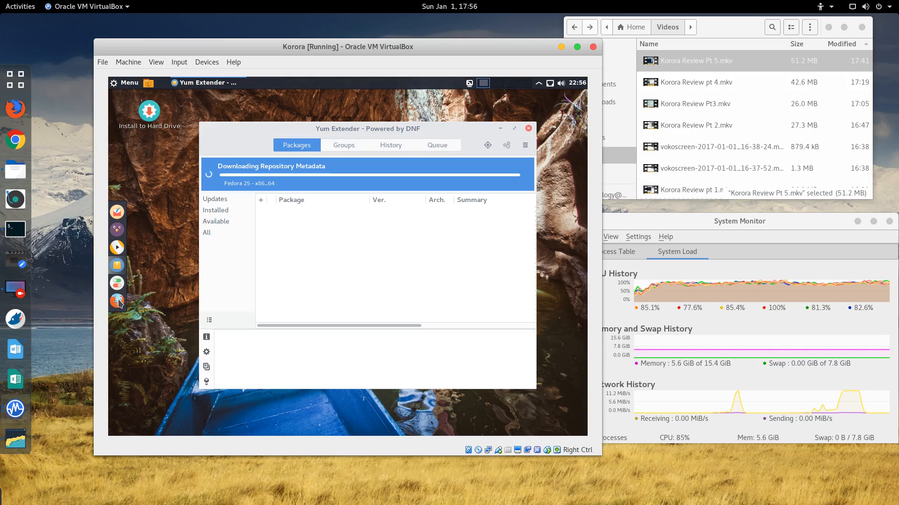
Step: Browse the Cinnamon menu's Internet, Office, Administration, Places and Recent Files categories, then close it
{"action": "left_click", "coordinate": [134, 84]}
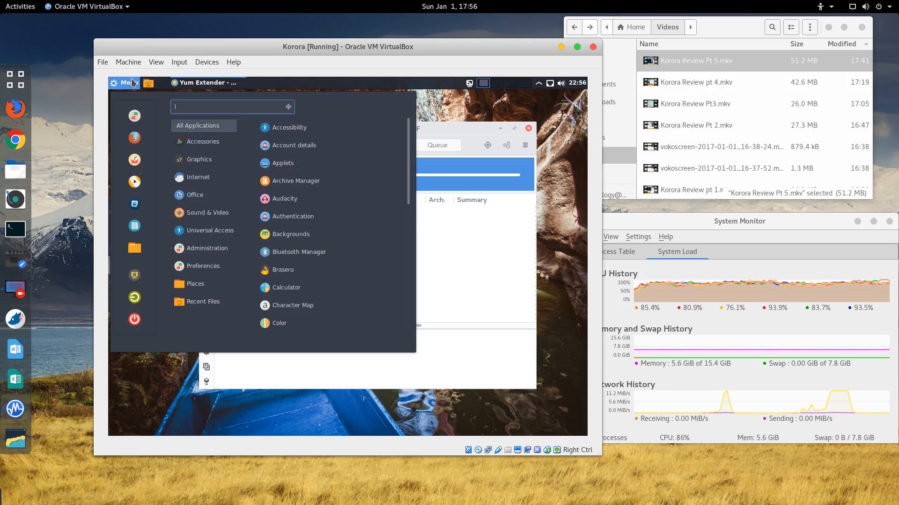
{"action": "mouse_move", "coordinate": [208, 182]}
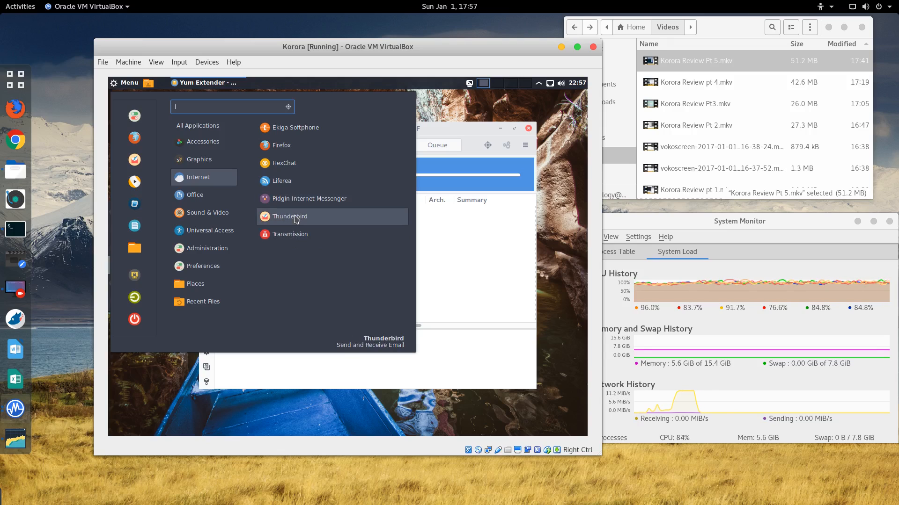
{"action": "mouse_move", "coordinate": [201, 199]}
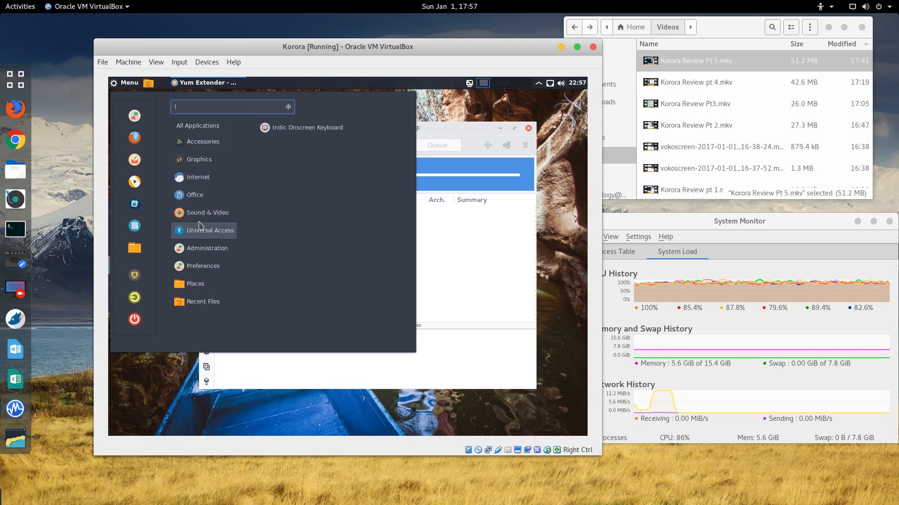
{"action": "mouse_move", "coordinate": [201, 218]}
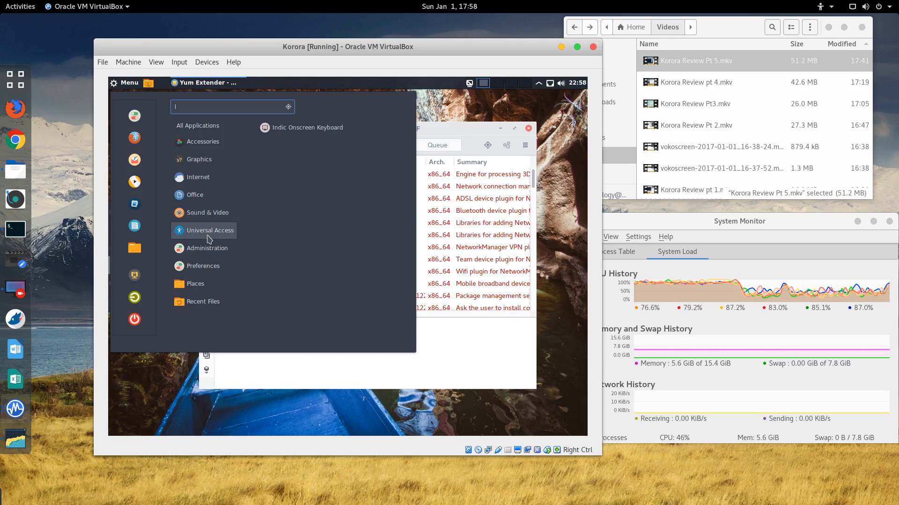
{"action": "mouse_move", "coordinate": [209, 249]}
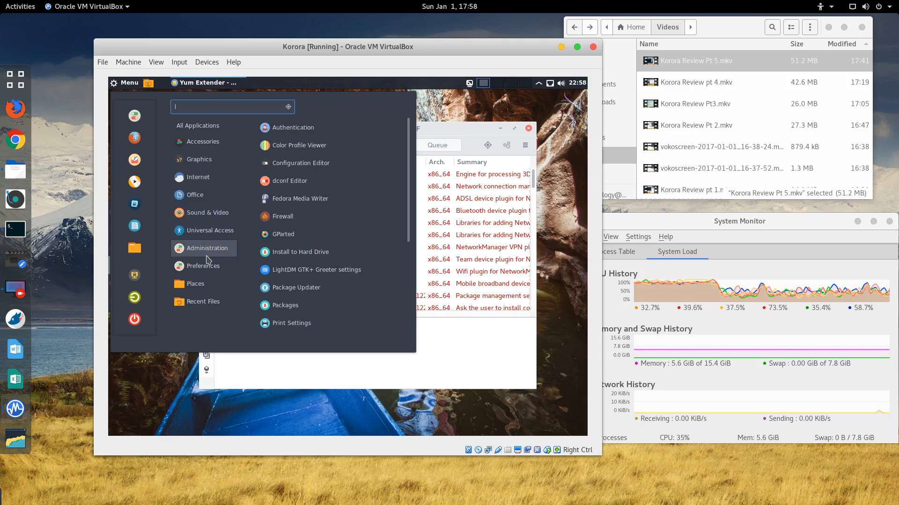
{"action": "mouse_move", "coordinate": [208, 268]}
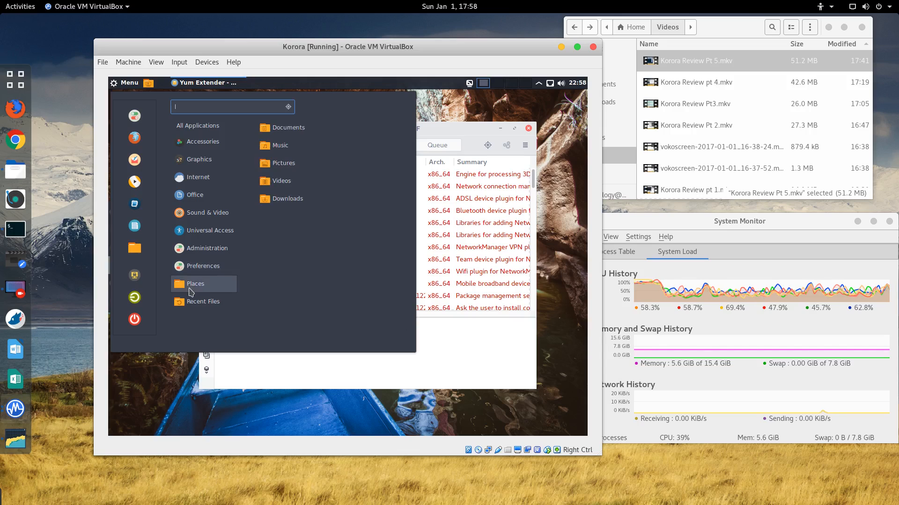
{"action": "mouse_move", "coordinate": [192, 307]}
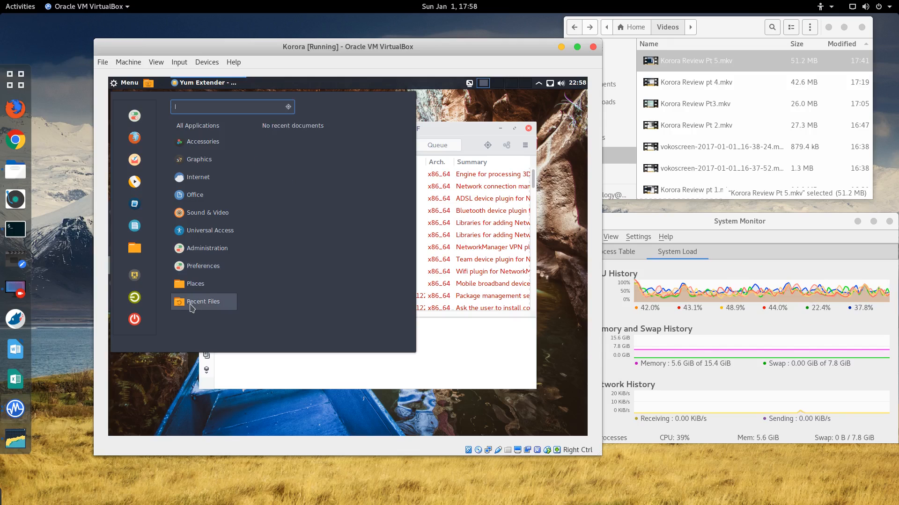
{"action": "mouse_move", "coordinate": [198, 287]}
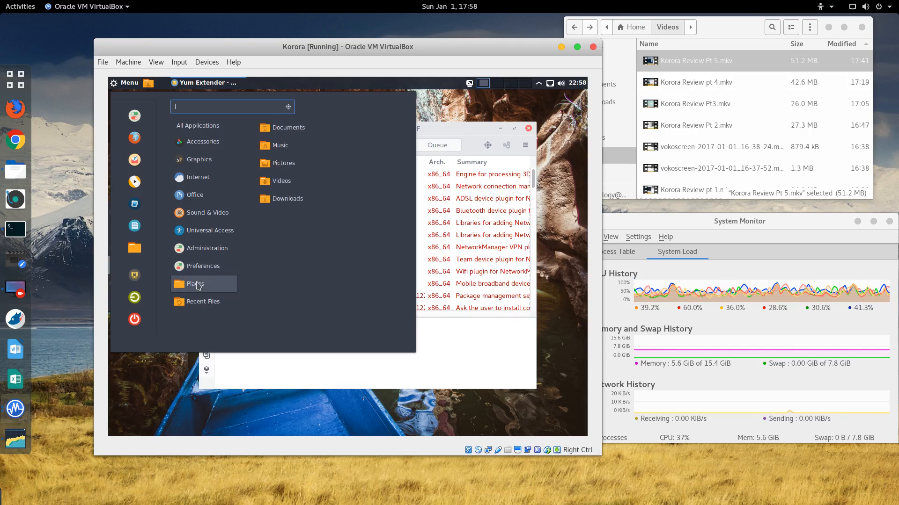
{"action": "left_click", "coordinate": [468, 115]}
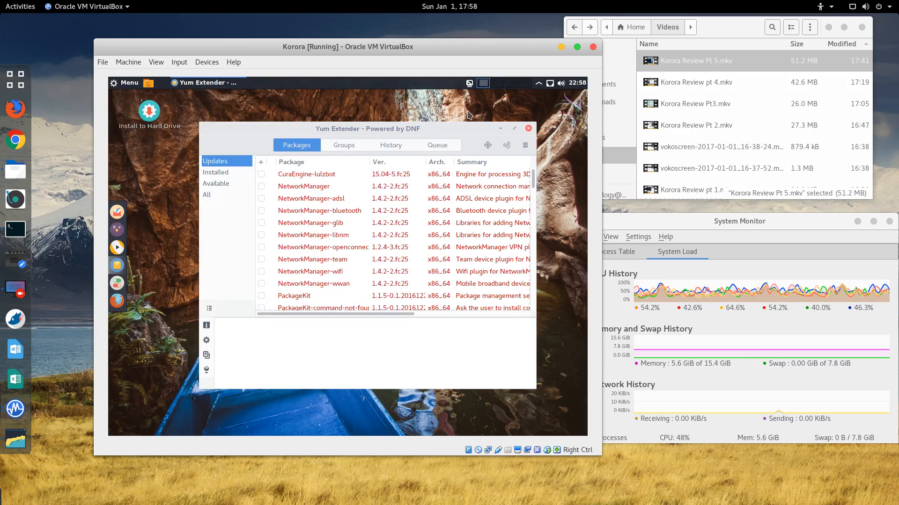
Step: Move the Yum Extender window up and left, then widen it to show more Summary text
{"action": "left_click_drag", "start_coordinate": [453, 126], "coordinate": [453, 131]}
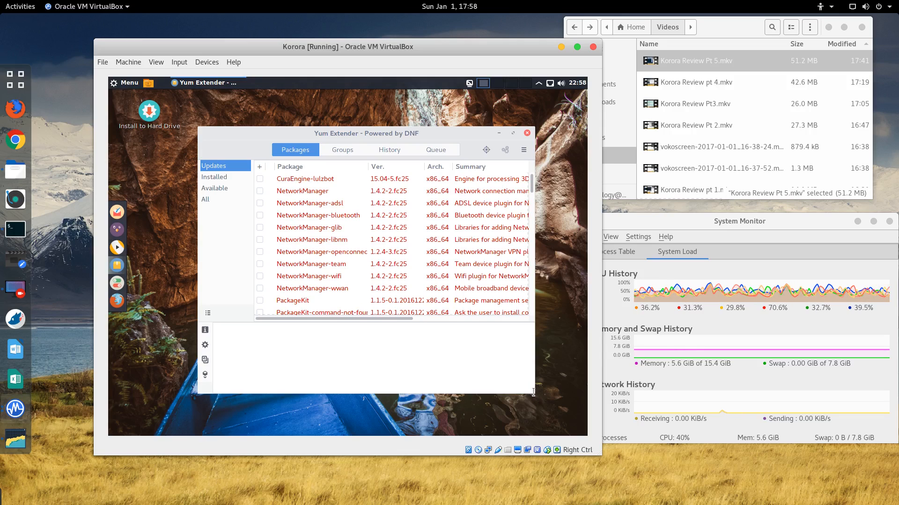
{"action": "left_click_drag", "start_coordinate": [311, 138], "coordinate": [294, 123]}
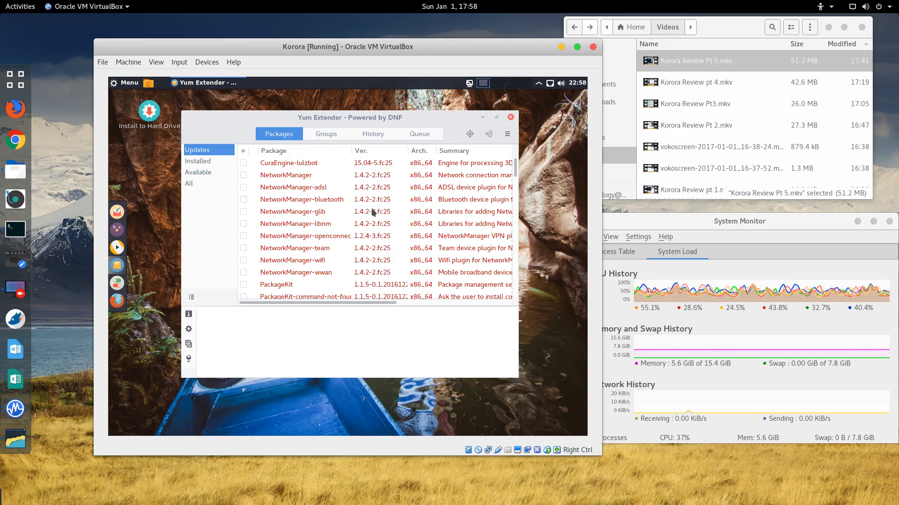
{"action": "scroll", "coordinate": [383, 249], "scroll_direction": "down", "scroll_amount": 5}
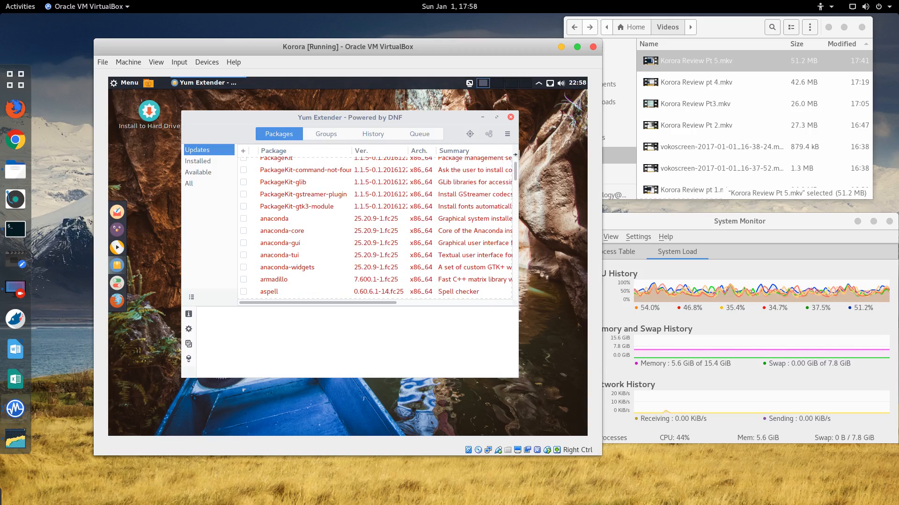
{"action": "left_click_drag", "start_coordinate": [516, 156], "coordinate": [560, 149]}
{"action": "scroll", "coordinate": [560, 173], "scroll_direction": "up", "scroll_amount": 5}
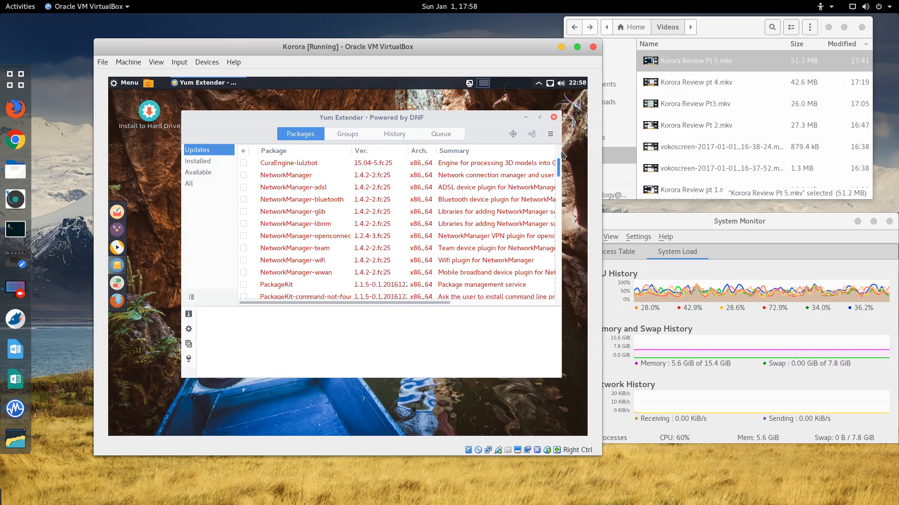
{"action": "scroll", "coordinate": [561, 174], "scroll_direction": "down", "scroll_amount": 3}
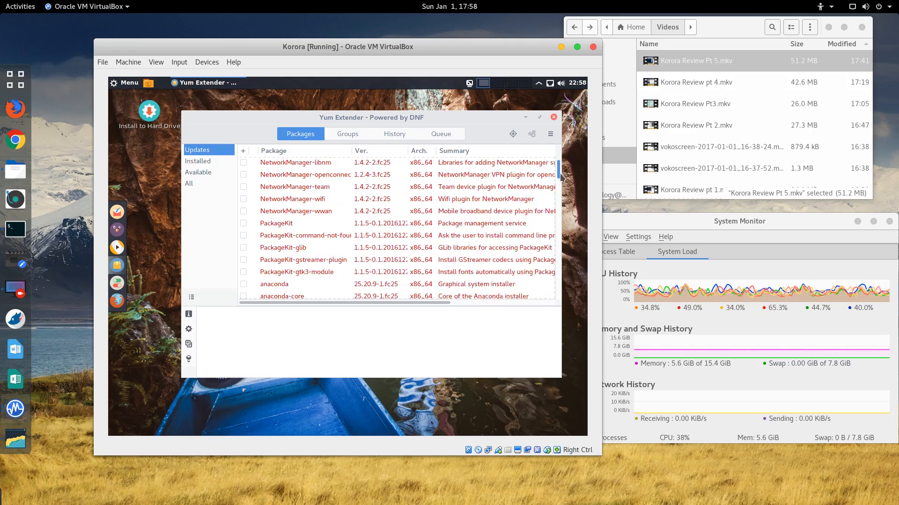
{"action": "left_click_drag", "start_coordinate": [560, 176], "coordinate": [561, 184]}
Step: Scroll the Updates package list down until the lirc and lvm2 entries appear
{"action": "scroll", "coordinate": [497, 259], "scroll_direction": "down", "scroll_amount": 3}
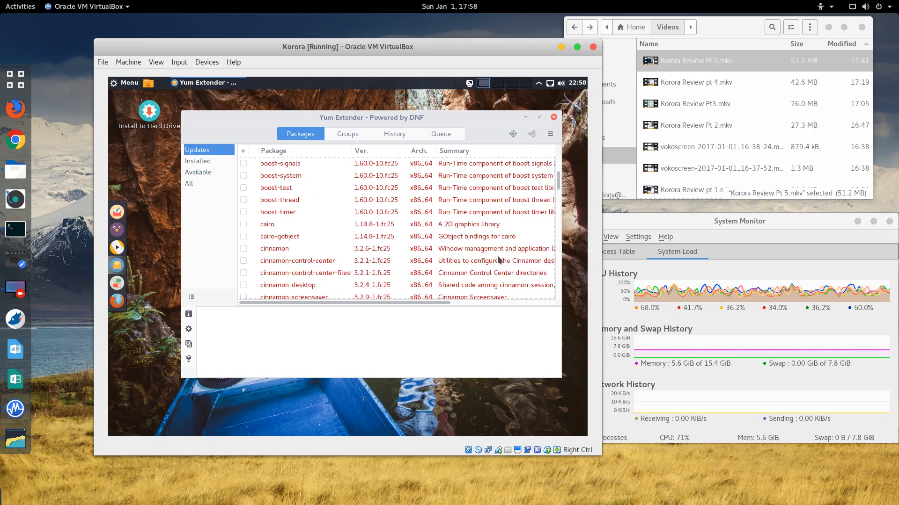
{"action": "scroll", "coordinate": [499, 260], "scroll_direction": "down", "scroll_amount": 6}
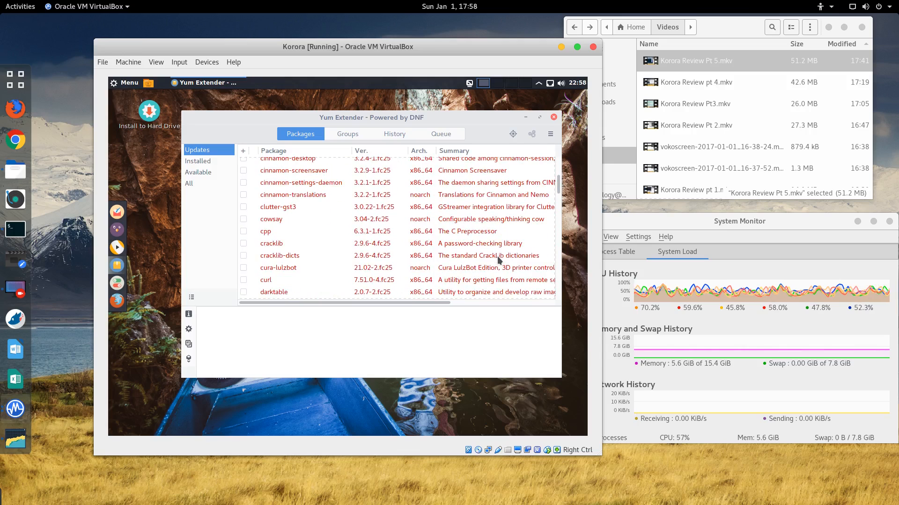
{"action": "scroll", "coordinate": [499, 260], "scroll_direction": "down", "scroll_amount": 5}
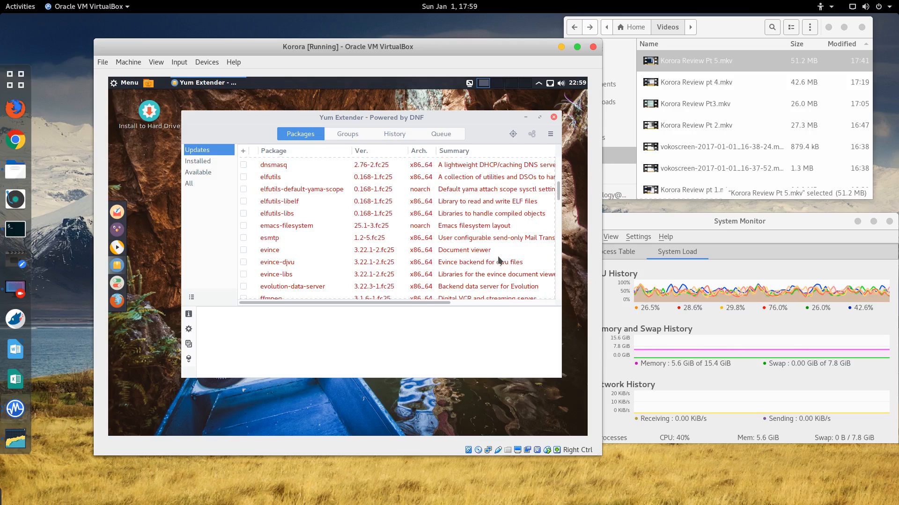
{"action": "scroll", "coordinate": [498, 260], "scroll_direction": "down", "scroll_amount": 4}
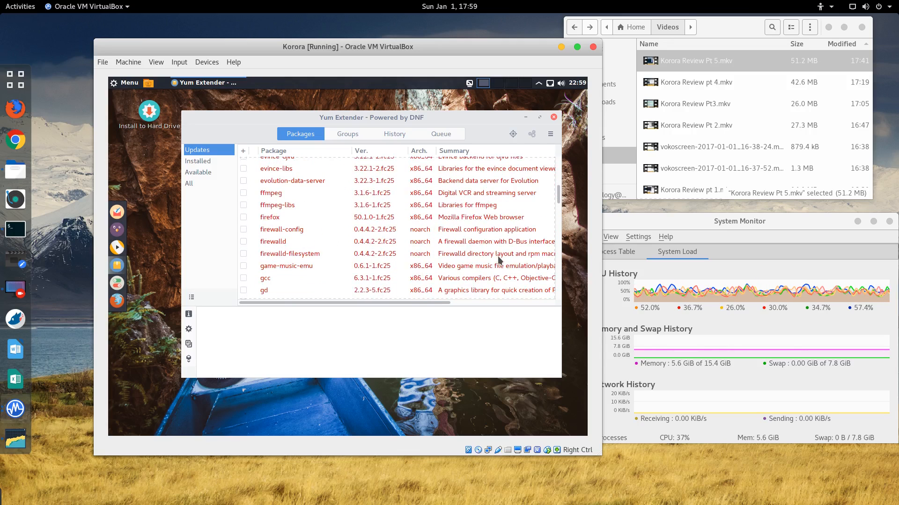
{"action": "scroll", "coordinate": [499, 259], "scroll_direction": "down", "scroll_amount": 4}
{"action": "scroll", "coordinate": [499, 260], "scroll_direction": "down", "scroll_amount": 2}
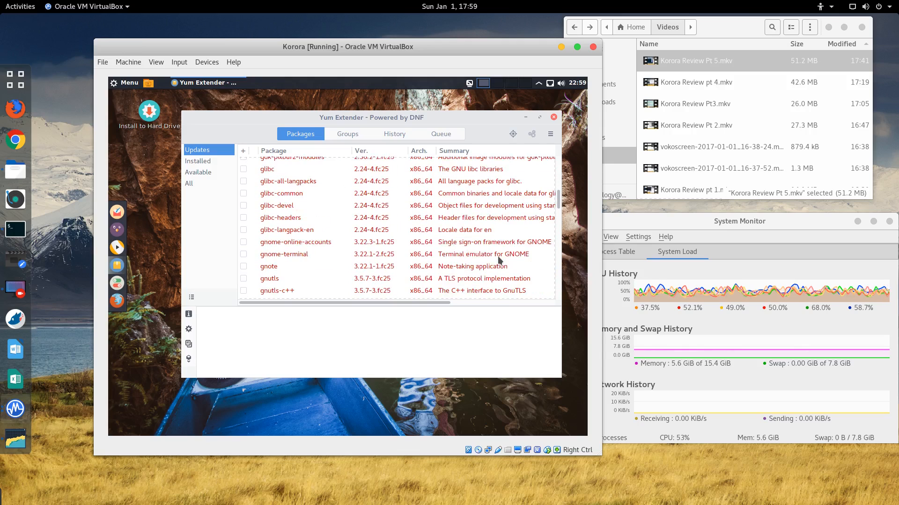
{"action": "scroll", "coordinate": [499, 260], "scroll_direction": "down", "scroll_amount": 8}
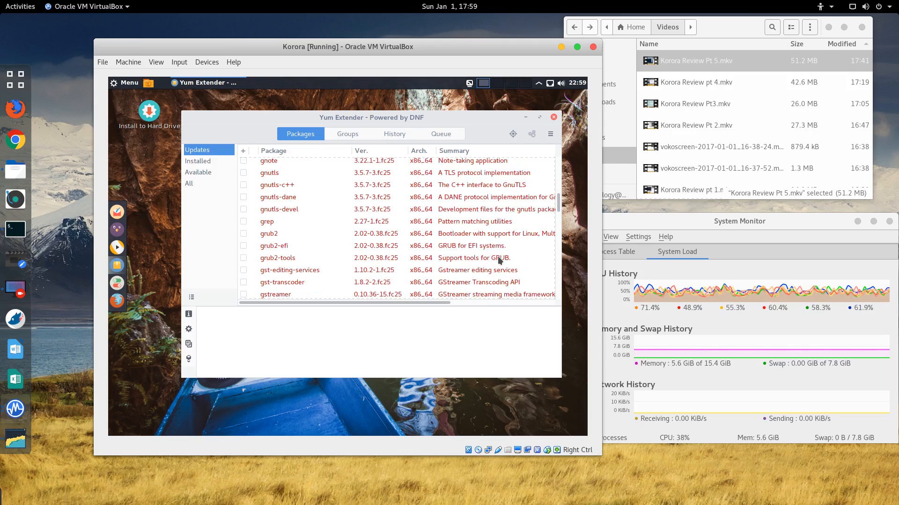
{"action": "scroll", "coordinate": [499, 260], "scroll_direction": "down", "scroll_amount": 2}
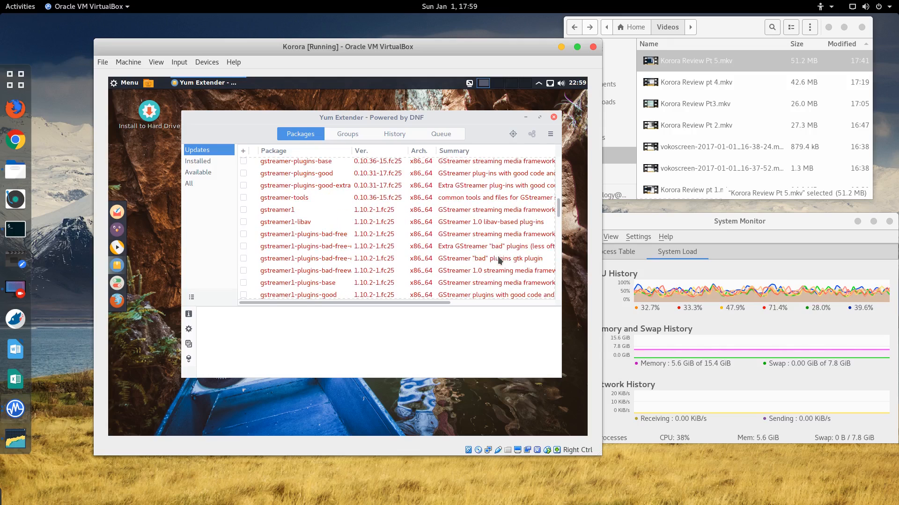
{"action": "scroll", "coordinate": [499, 260], "scroll_direction": "down", "scroll_amount": 3}
{"action": "scroll", "coordinate": [499, 260], "scroll_direction": "down", "scroll_amount": 12}
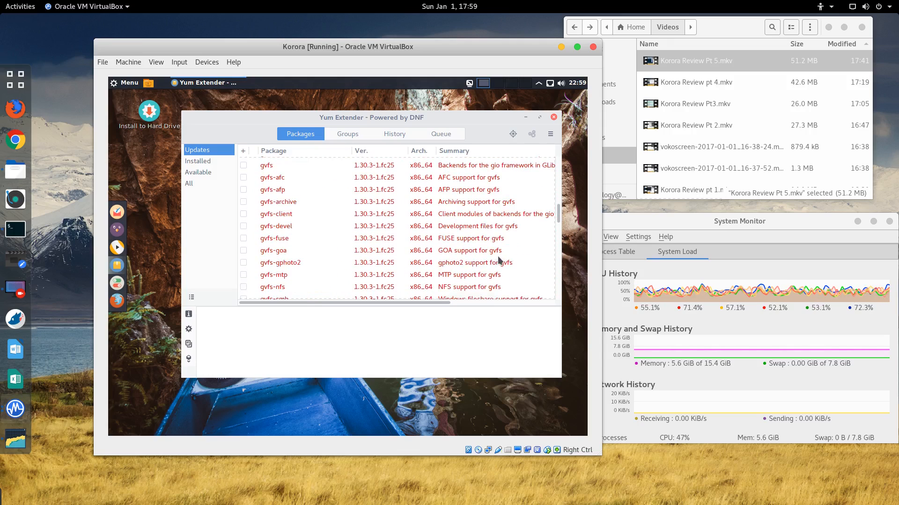
{"action": "scroll", "coordinate": [499, 261], "scroll_direction": "down", "scroll_amount": 15}
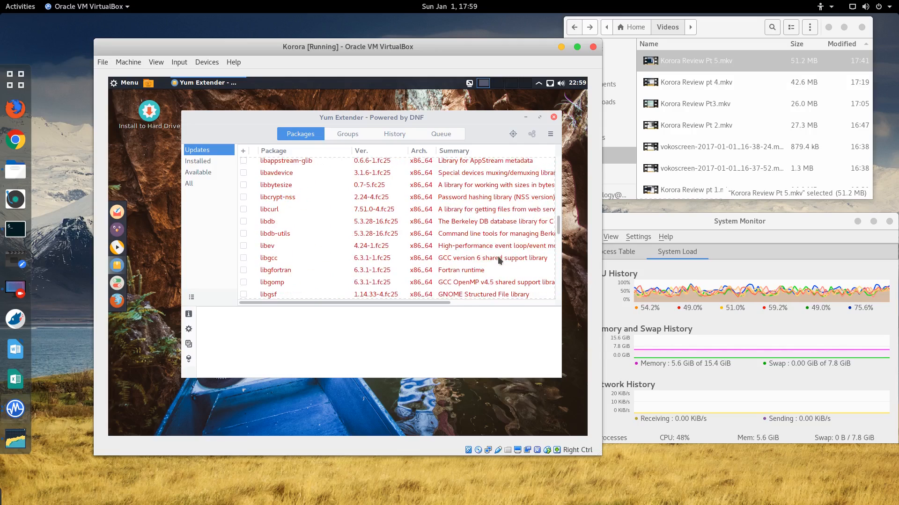
{"action": "scroll", "coordinate": [498, 256], "scroll_direction": "down", "scroll_amount": 12}
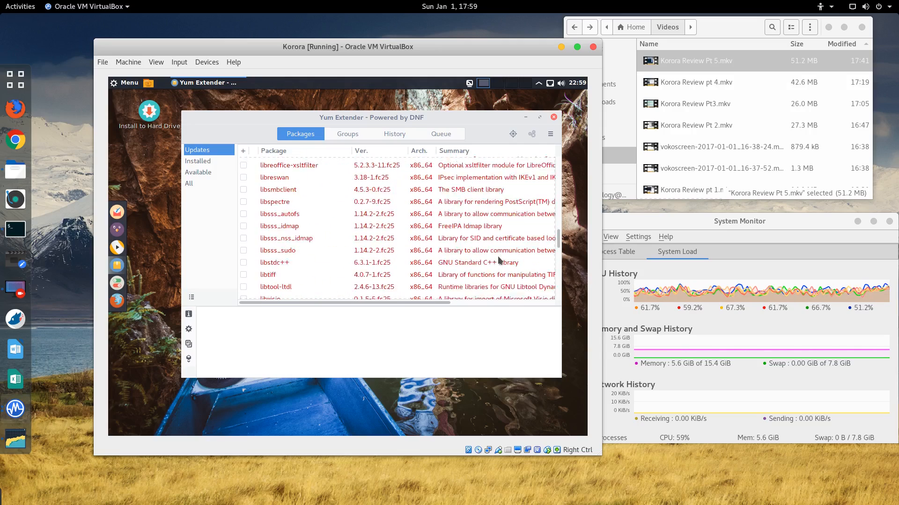
Step: Close Yum Extender, then bring up and dismiss the guest panel's options menu
{"action": "left_click", "coordinate": [554, 117]}
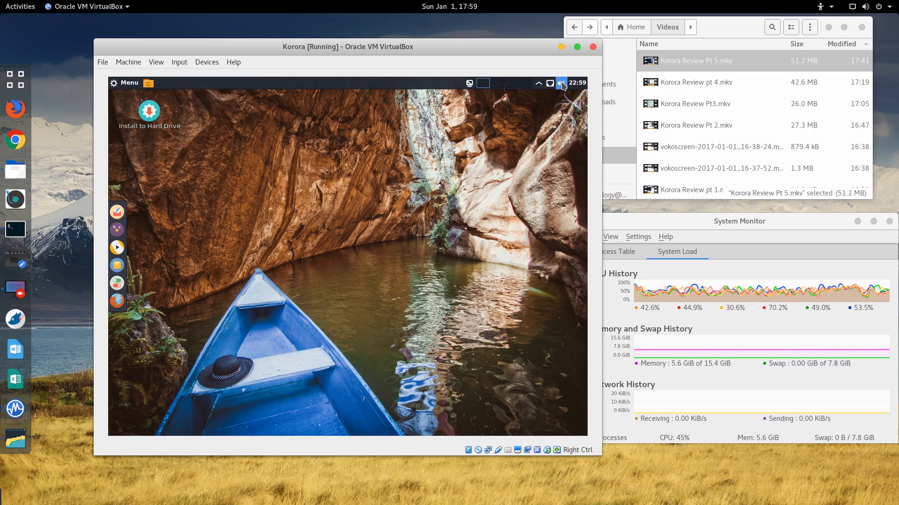
{"action": "right_click", "coordinate": [538, 87]}
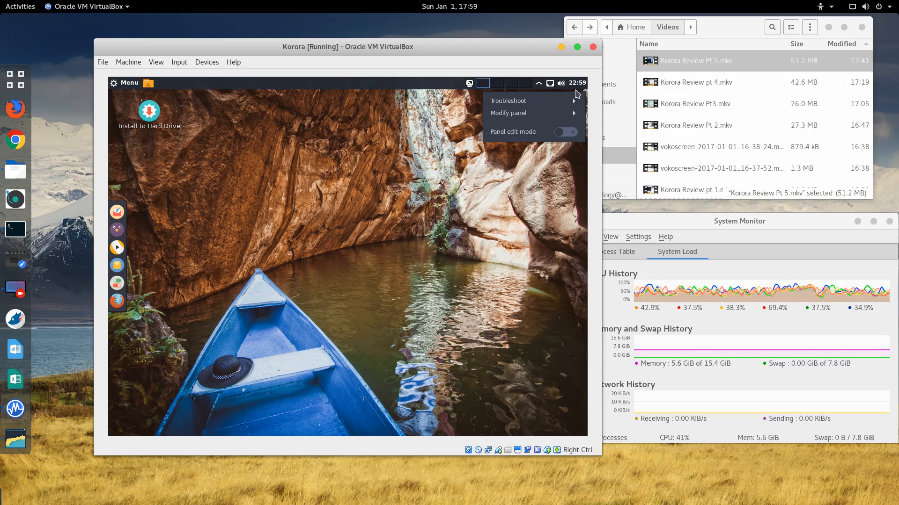
{"action": "left_click", "coordinate": [581, 84]}
Step: Show and close the guest clock's calendar, then bring up and dismiss a panel applet's options
{"action": "left_click", "coordinate": [583, 85]}
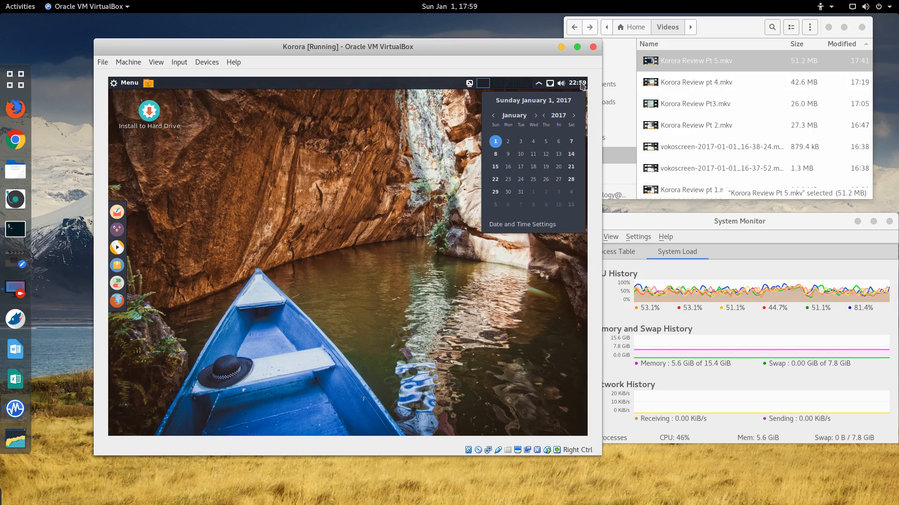
{"action": "left_click", "coordinate": [306, 195]}
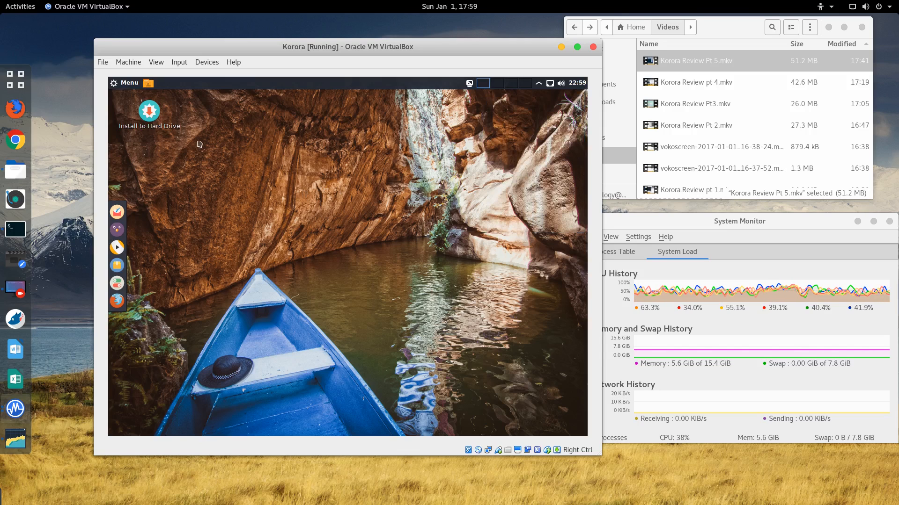
{"action": "right_click", "coordinate": [149, 84]}
{"action": "key", "text": "Escape"}
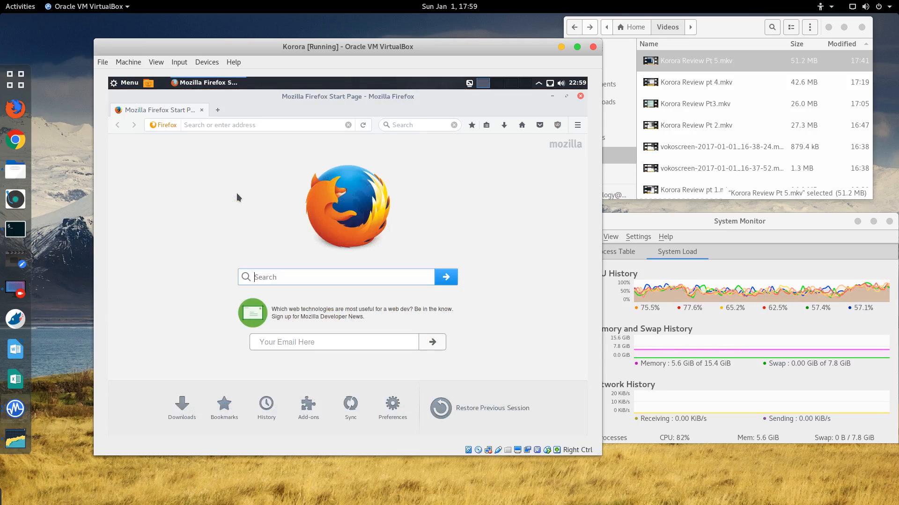
Step: Show the guest desktop, restore the Firefox Start Page window from the taskbar, then close Firefox
{"action": "left_click", "coordinate": [148, 84]}
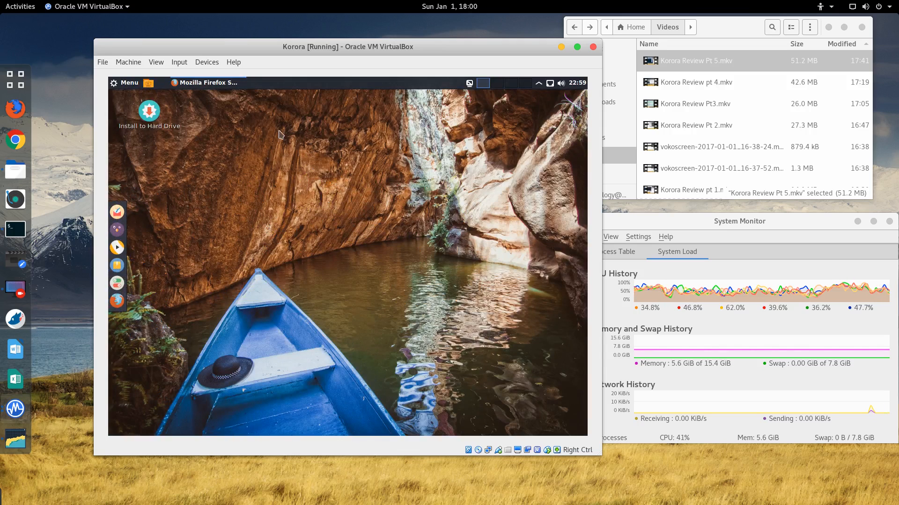
{"action": "left_click", "coordinate": [211, 83]}
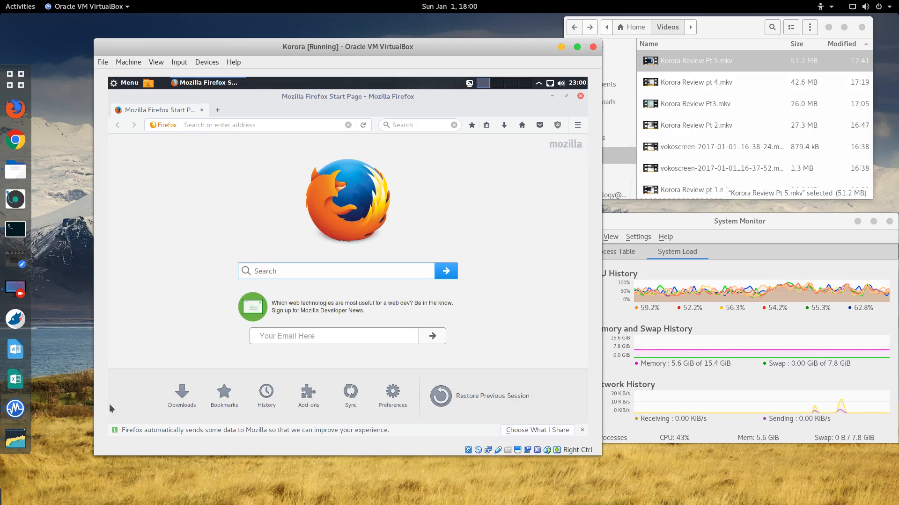
{"action": "left_click", "coordinate": [580, 97]}
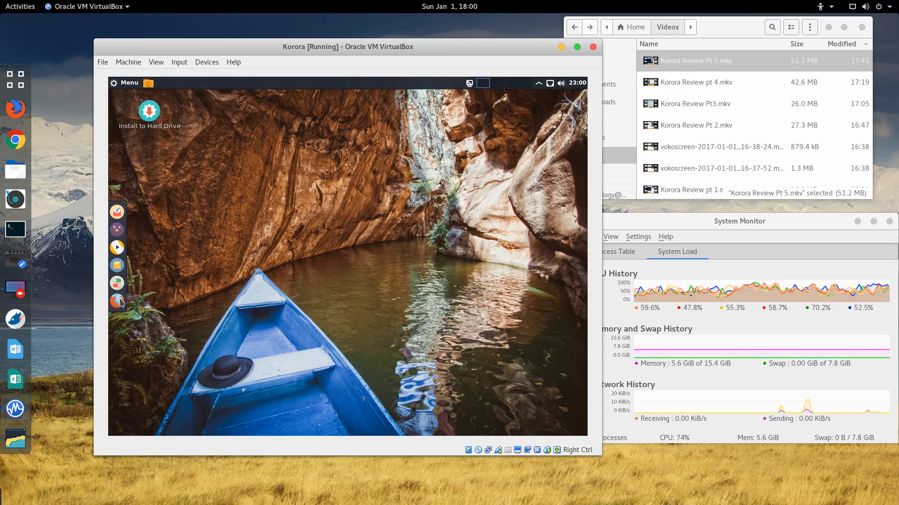
{"action": "left_click", "coordinate": [125, 82]}
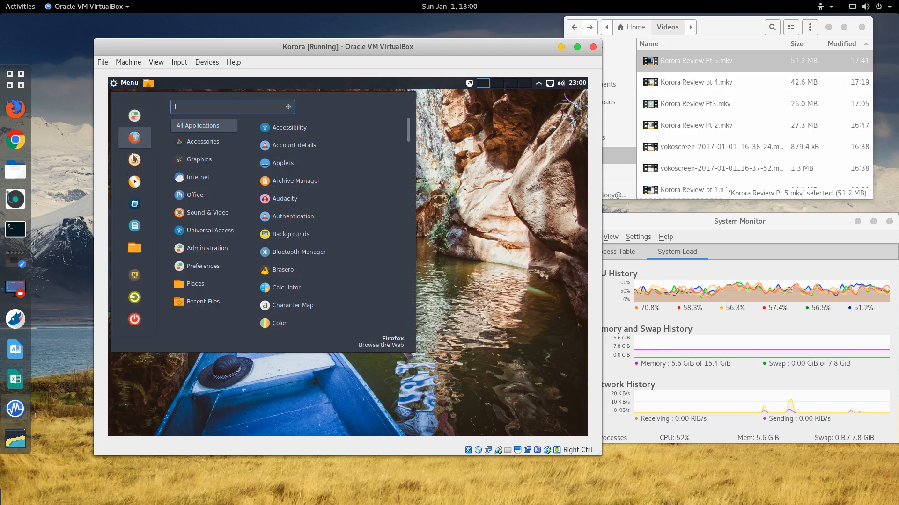
{"action": "left_click", "coordinate": [137, 281]}
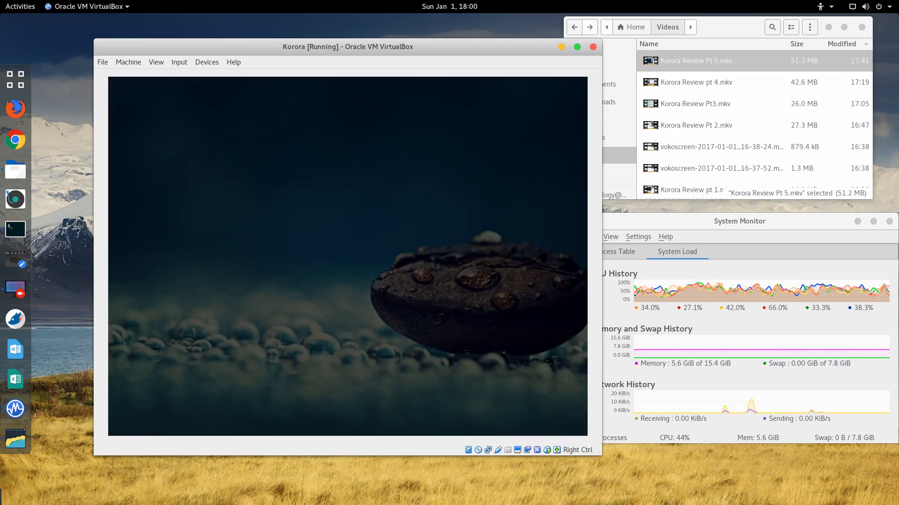
{"action": "mouse_move", "coordinate": [359, 268]}
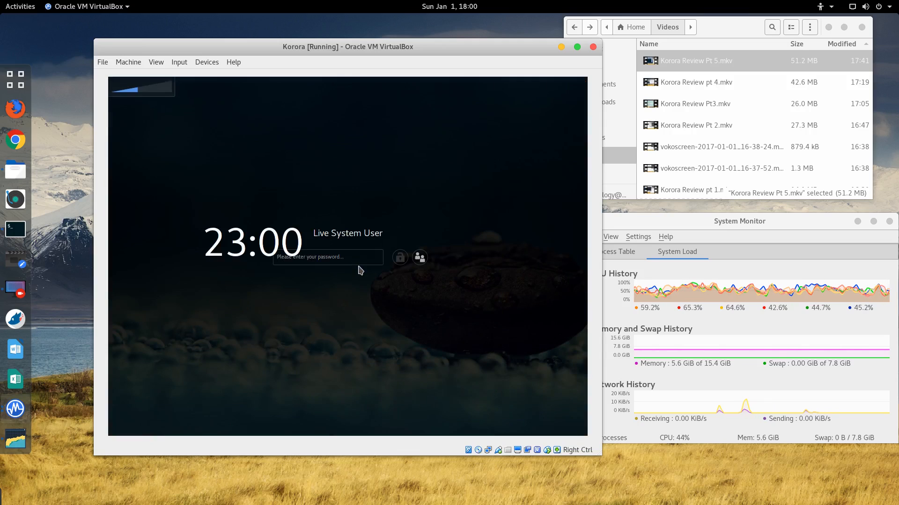
{"action": "left_click", "coordinate": [310, 259]}
{"action": "type", "text": "••••••••"}
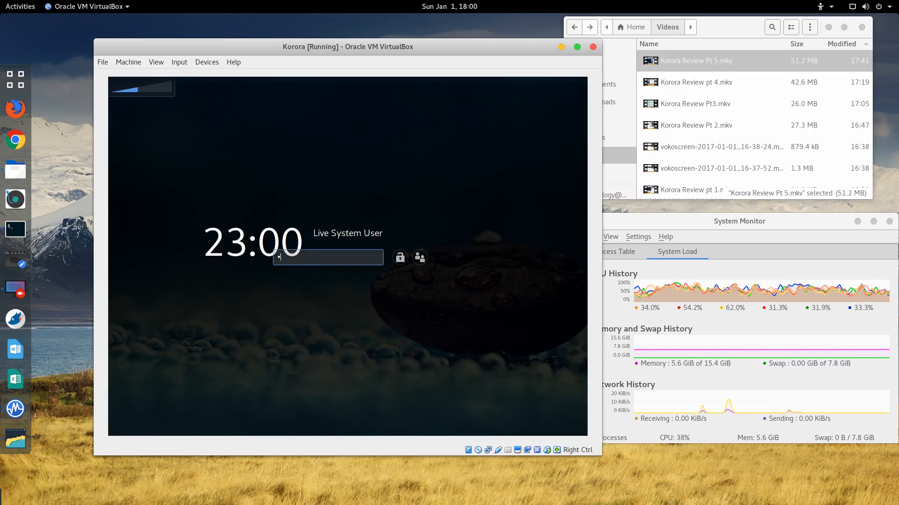
{"action": "key", "text": "Return"}
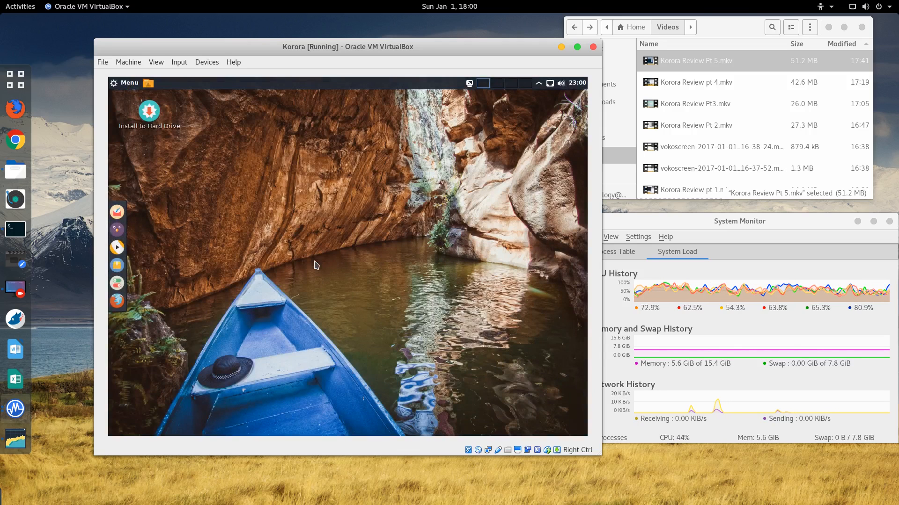
{"action": "left_click", "coordinate": [122, 83]}
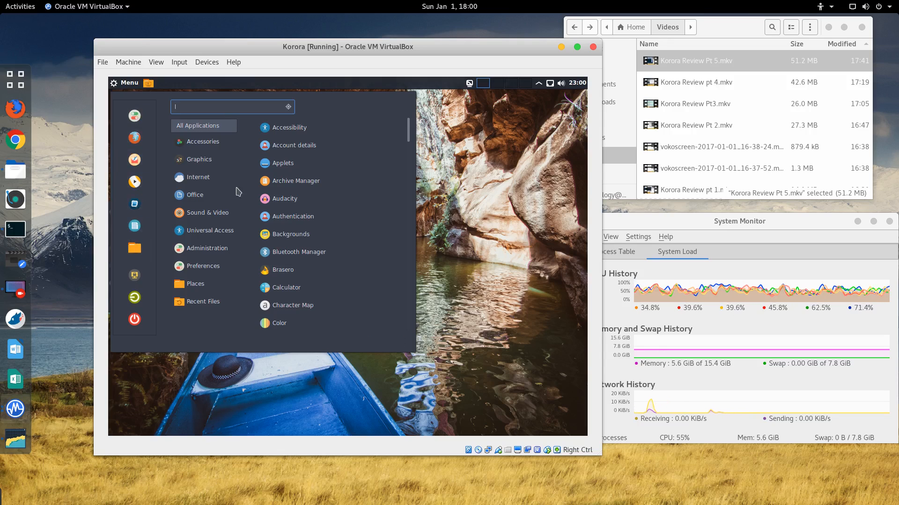
{"action": "left_click", "coordinate": [459, 203]}
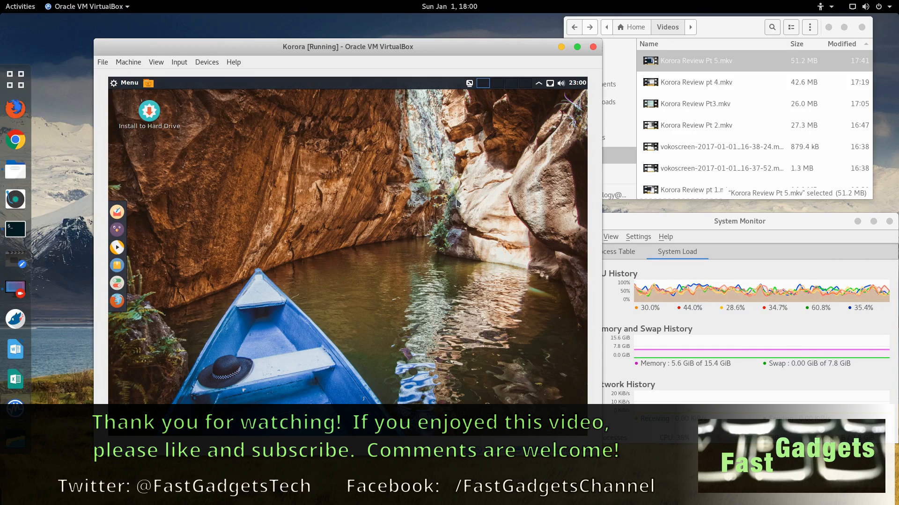
Step: Move the Korora VM window left and slightly down on the host desktop
{"action": "left_click_drag", "start_coordinate": [351, 51], "coordinate": [316, 61]}
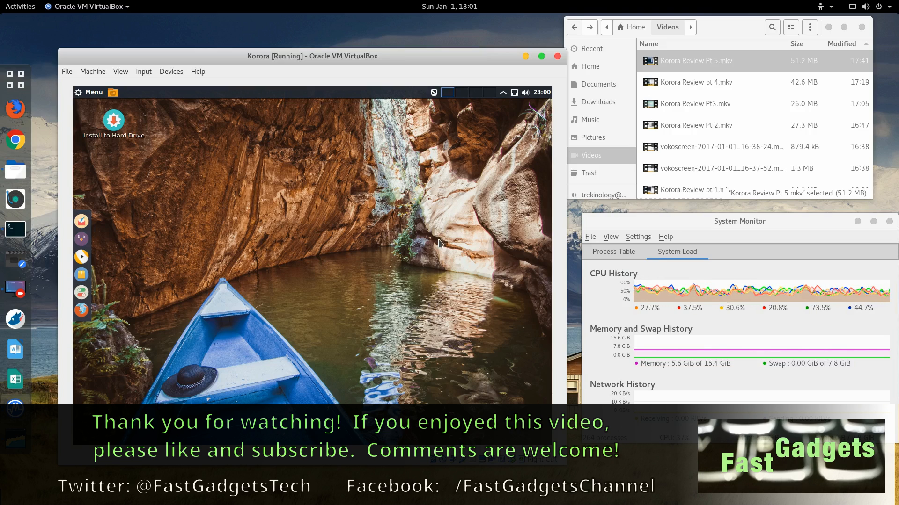
{"action": "mouse_move", "coordinate": [319, 64]}
{"action": "left_mouse_down"}
{"action": "mouse_move", "coordinate": [336, 67]}
{"action": "mouse_move", "coordinate": [291, 74]}
{"action": "mouse_move", "coordinate": [316, 67]}
{"action": "left_mouse_up"}
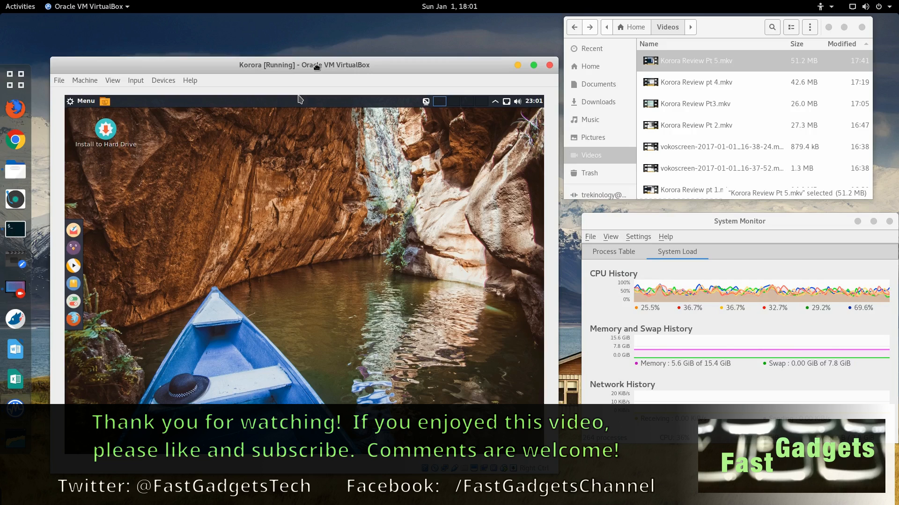